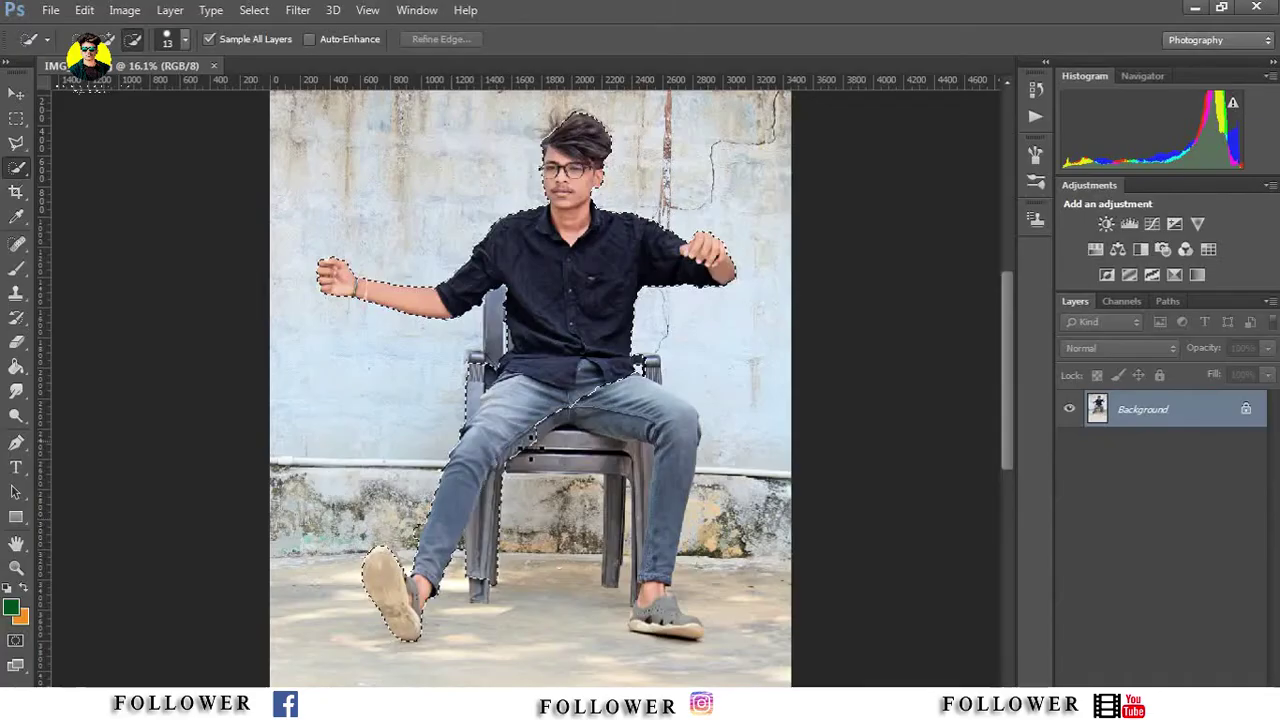
Step: Add the man's right leg and shoe to the Quick Selection, then zoom in on the legs
left_click_drag(552, 432, 677, 487)
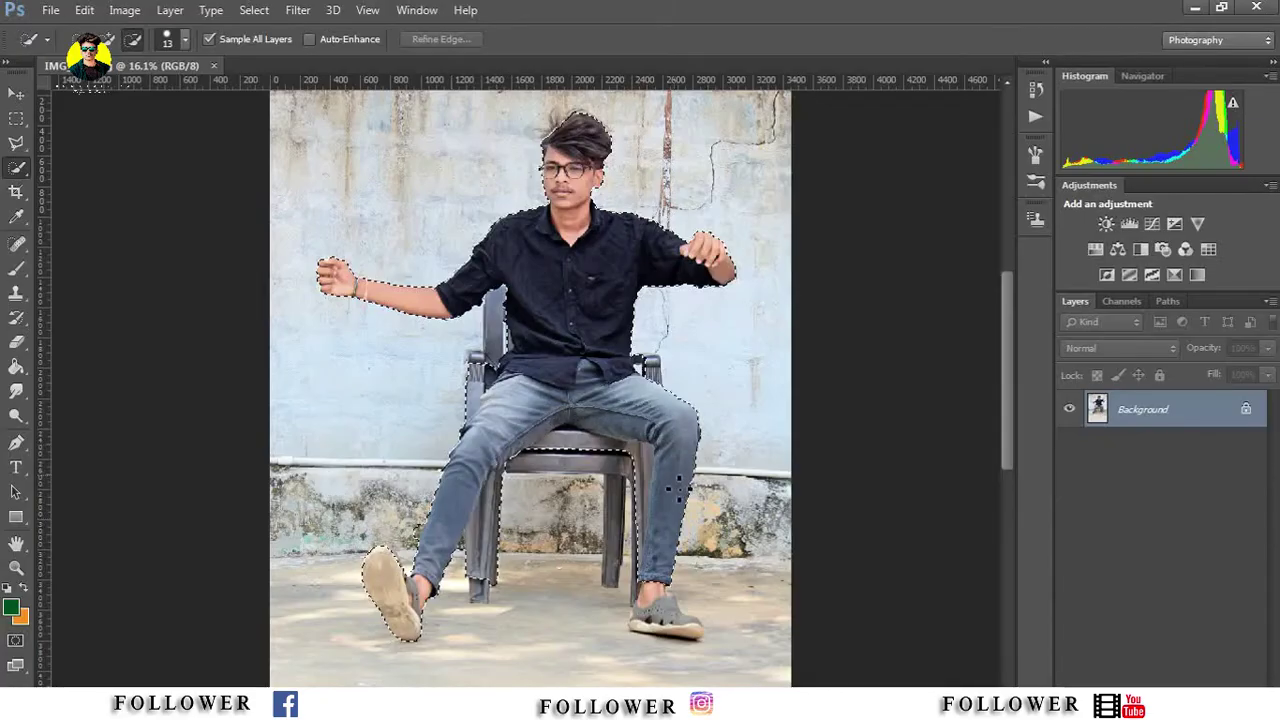
left_click_drag(655, 590, 688, 643)
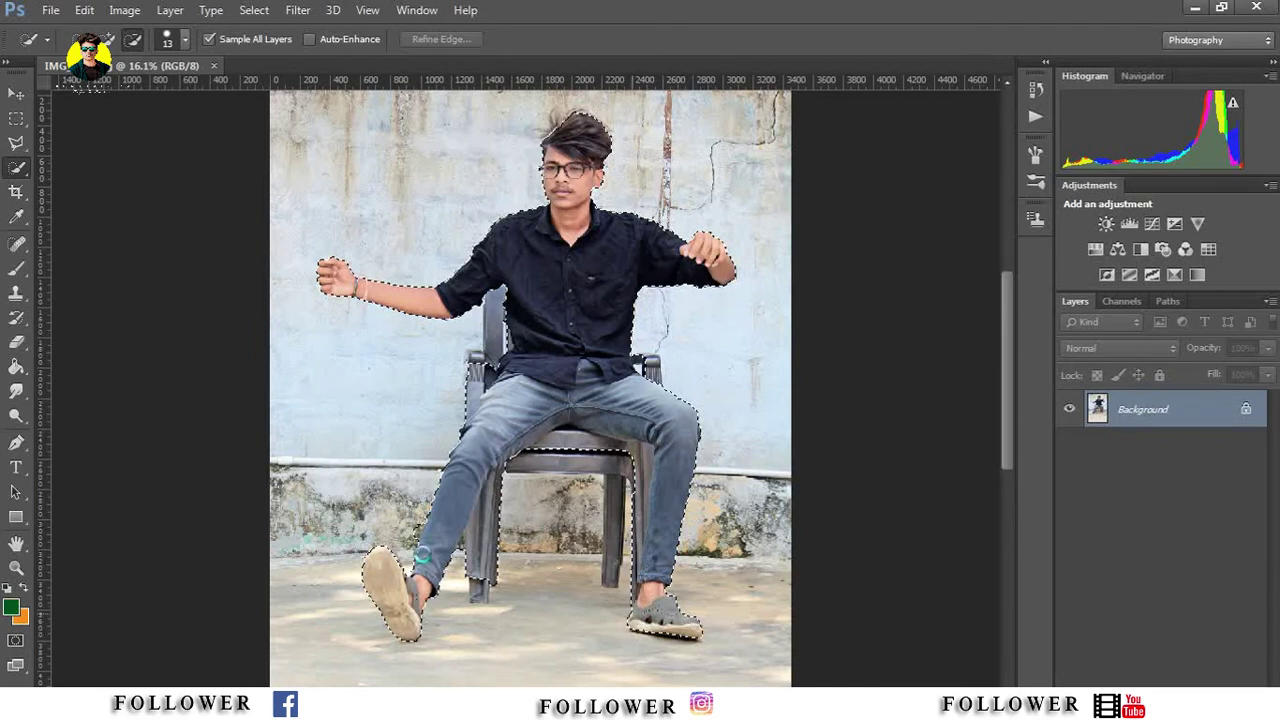
left_click(16, 566)
left_click(719, 667)
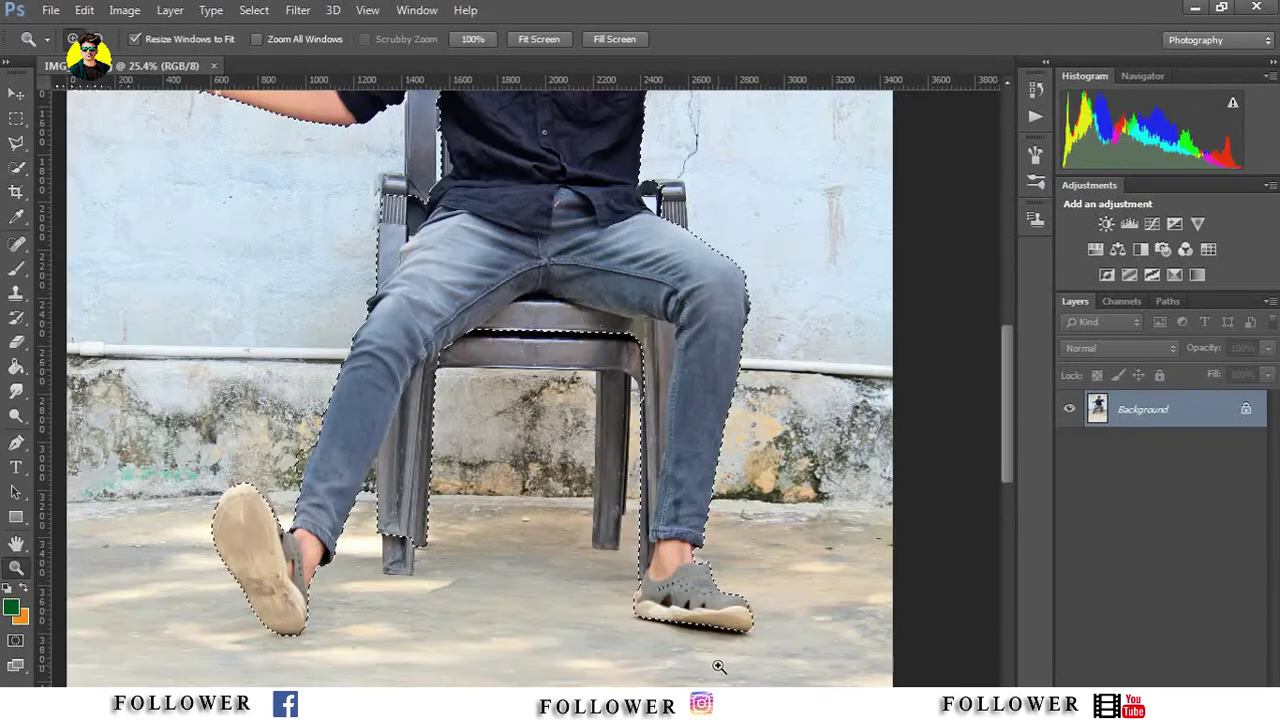
Step: Refine the selection edges at the chair seat, crotch area and shirt beside the chair post
left_click(20, 164)
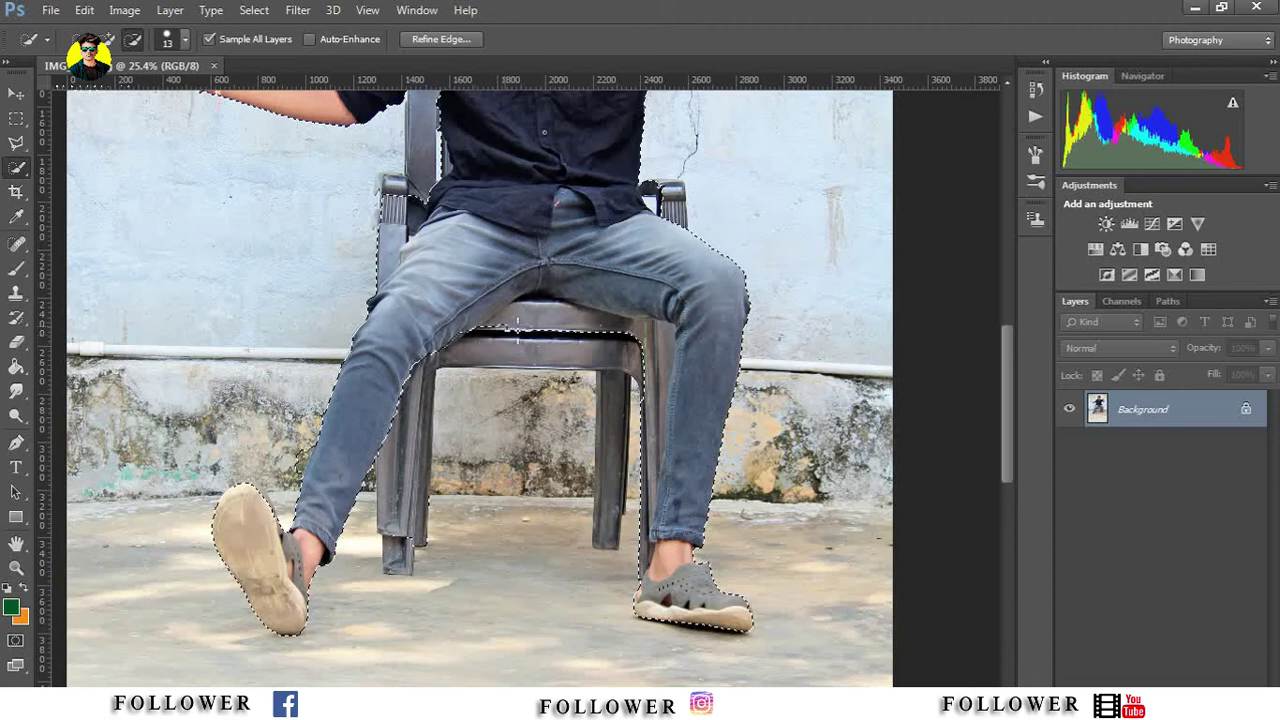
left_click_drag(650, 346, 662, 346)
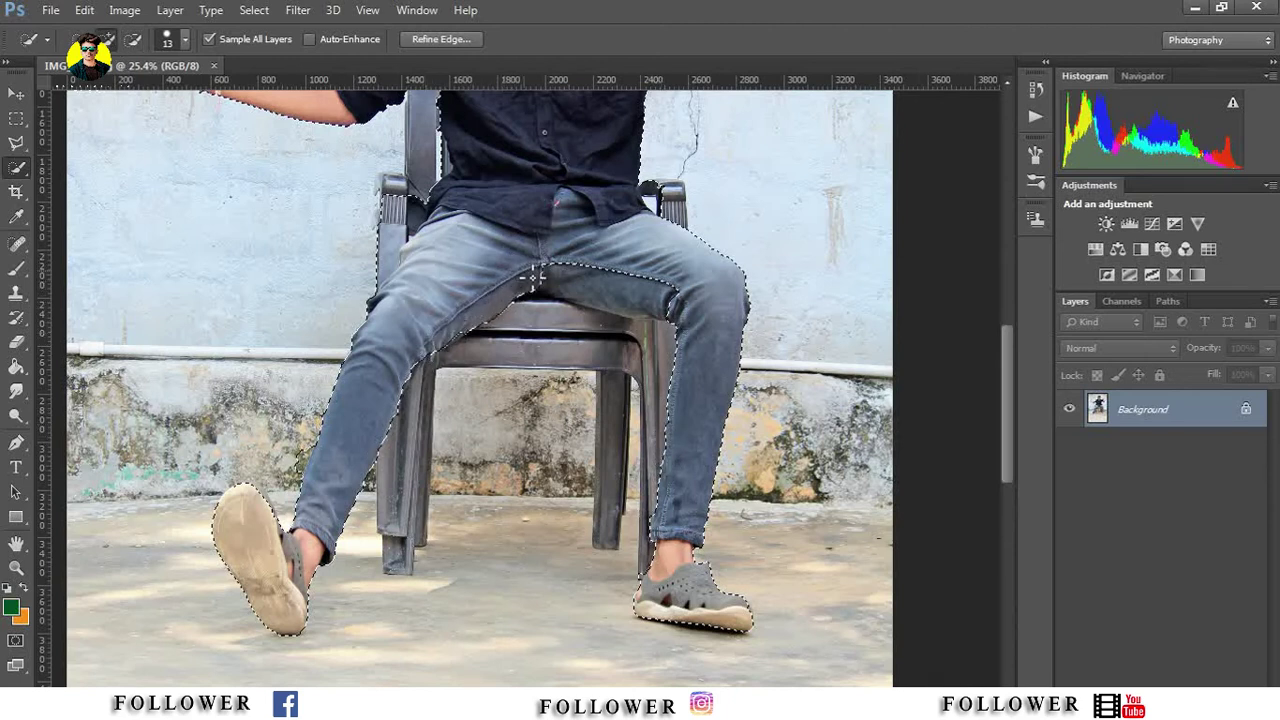
left_click(636, 297)
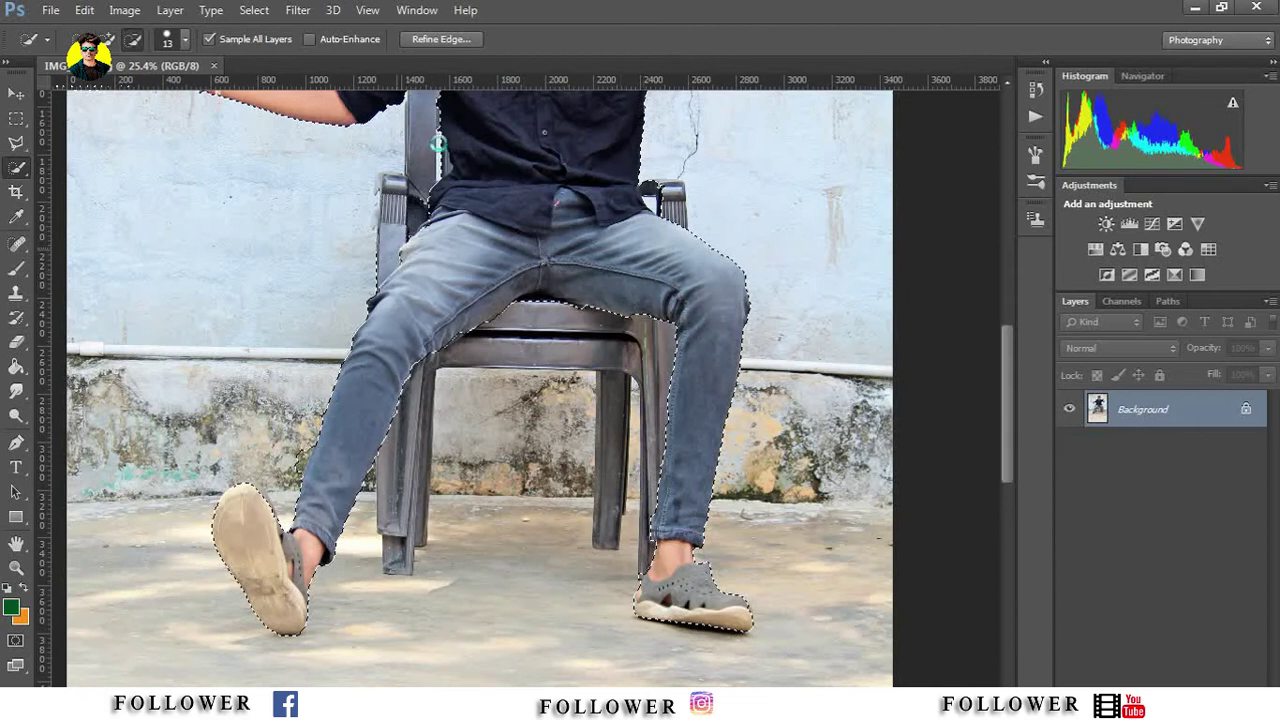
left_click_drag(438, 143, 449, 168)
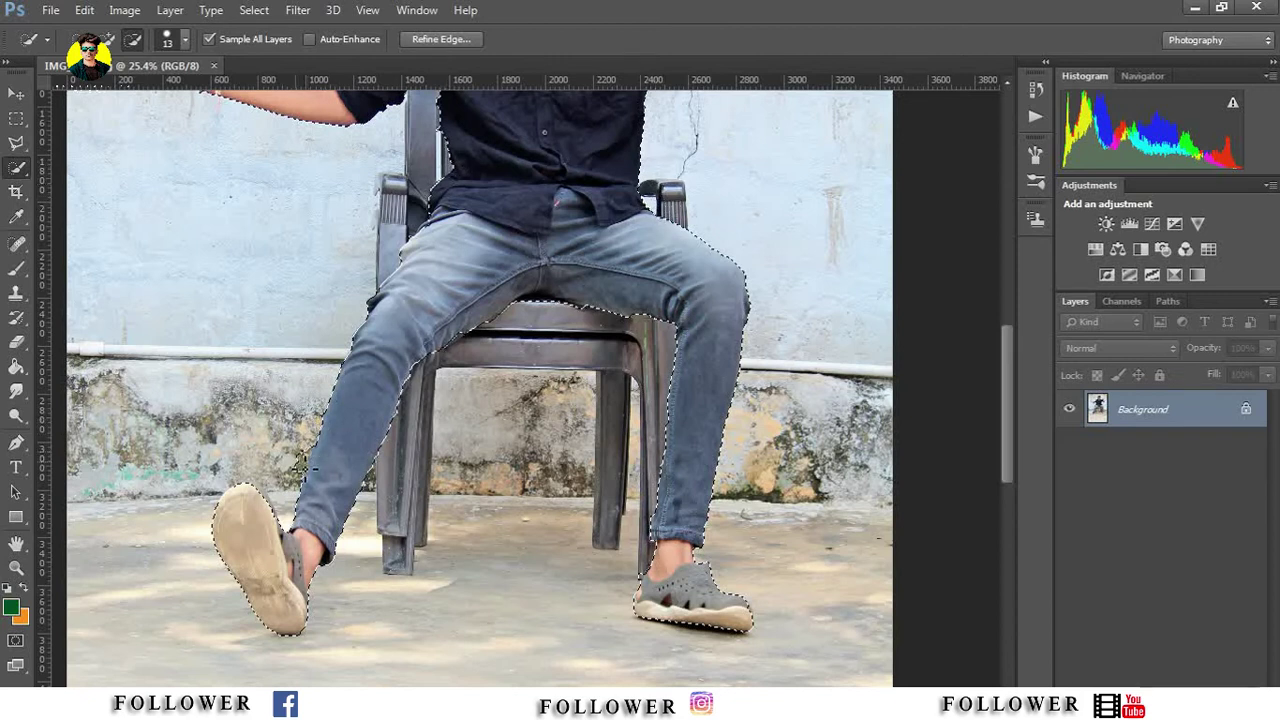
left_click_drag(1004, 410, 998, 319)
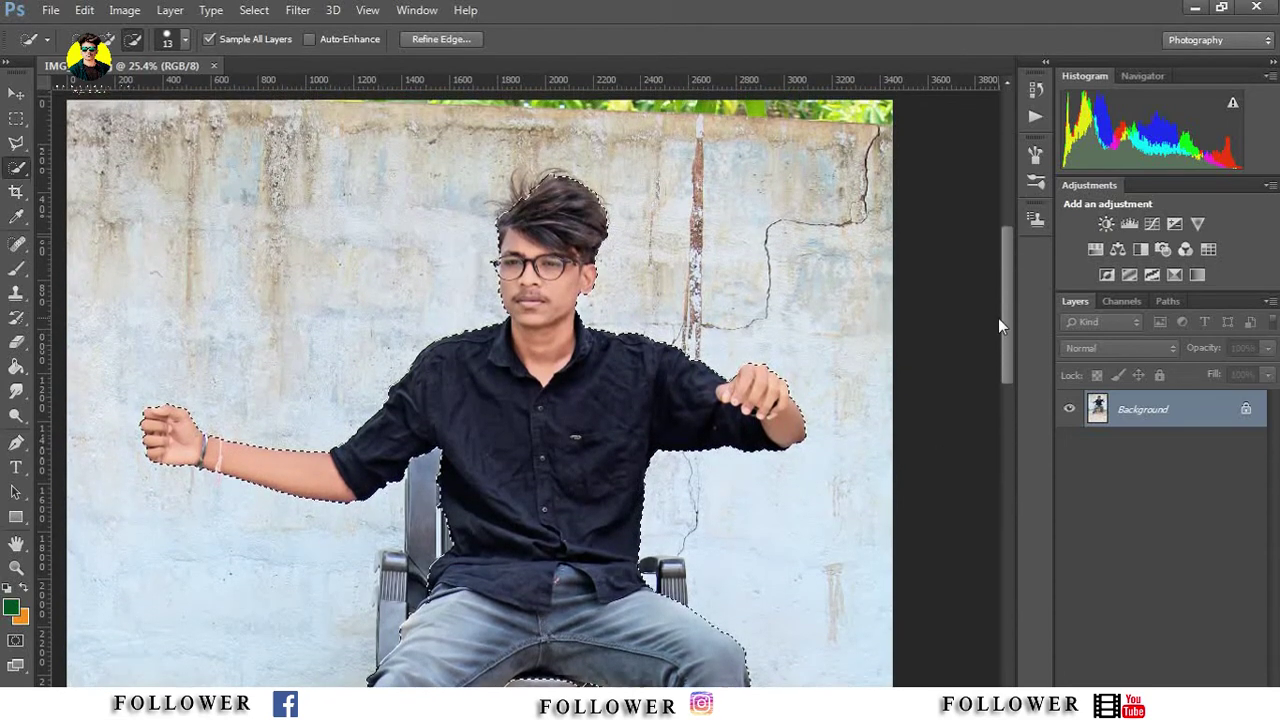
Step: Zoom in on the head to check and refine the selection around the hair and face
key("z")
left_click_drag(540, 272, 548, 348)
right_click(455, 295)
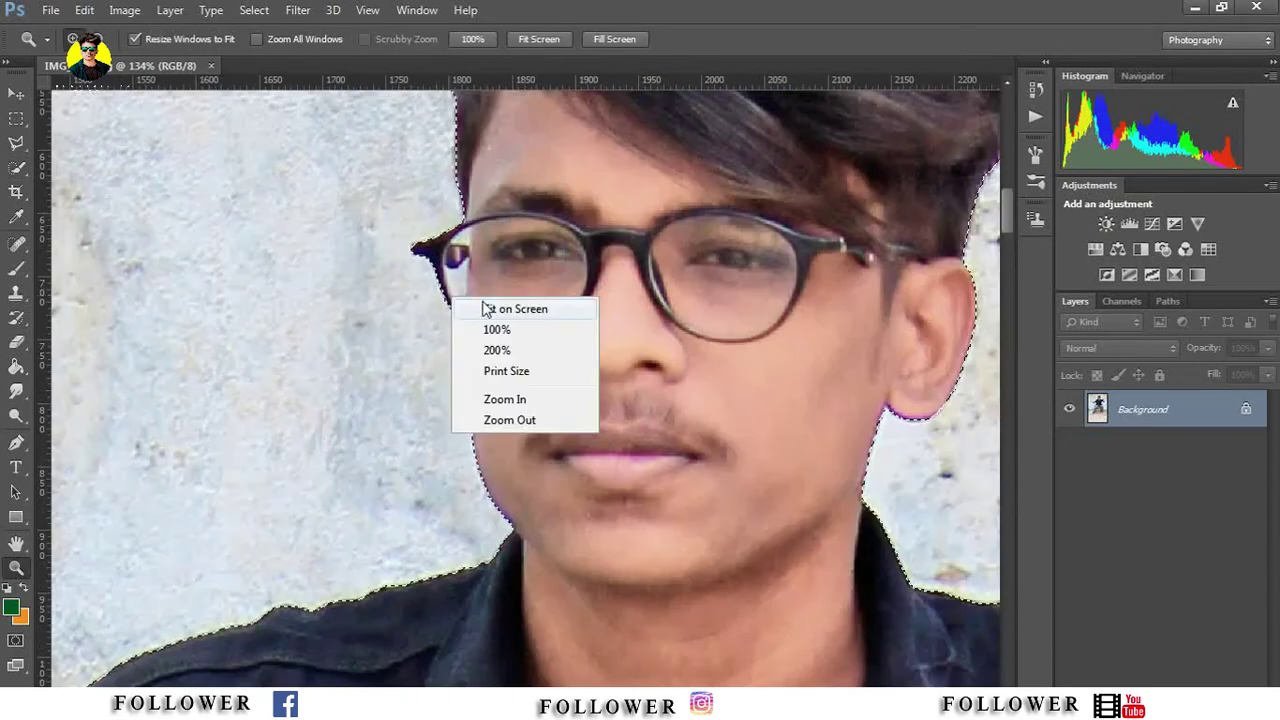
left_click(480, 306)
left_click_drag(505, 124, 720, 228)
left_click(16, 167)
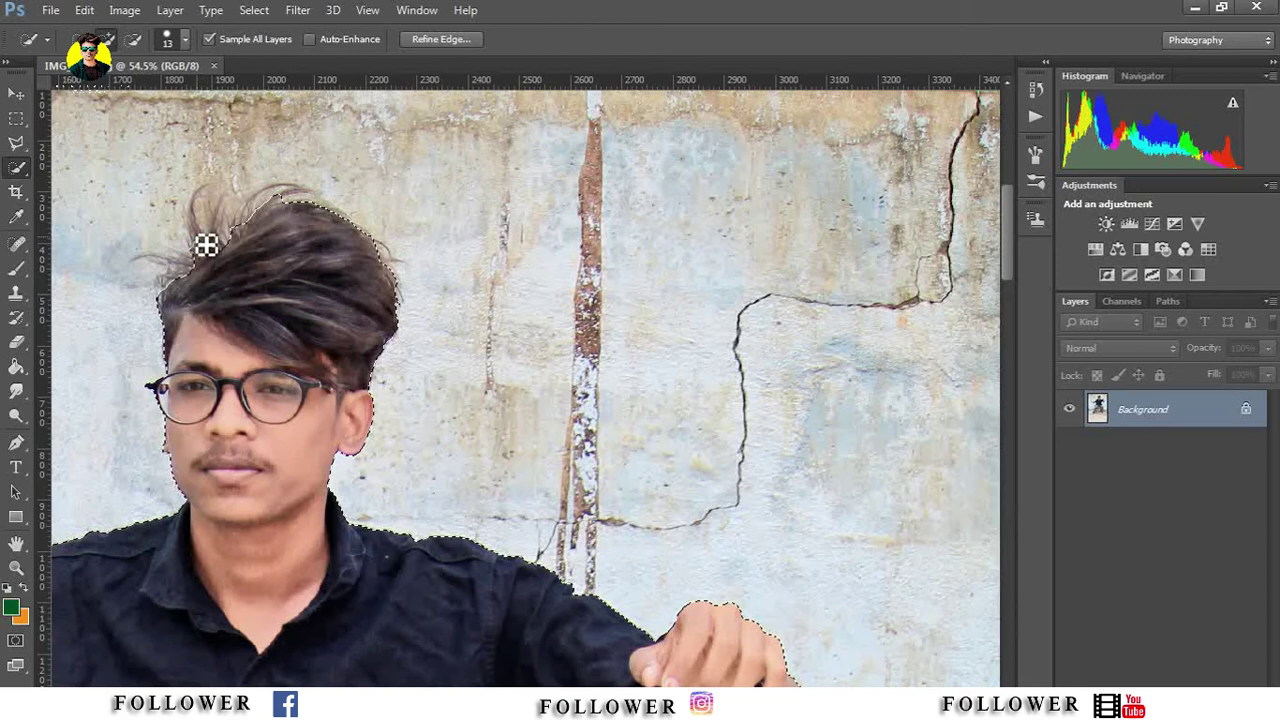
Step: Cut the selected man onto Layer 1 and delete the Background layer
left_click(84, 10)
left_click(100, 106)
key("ctrl+v")
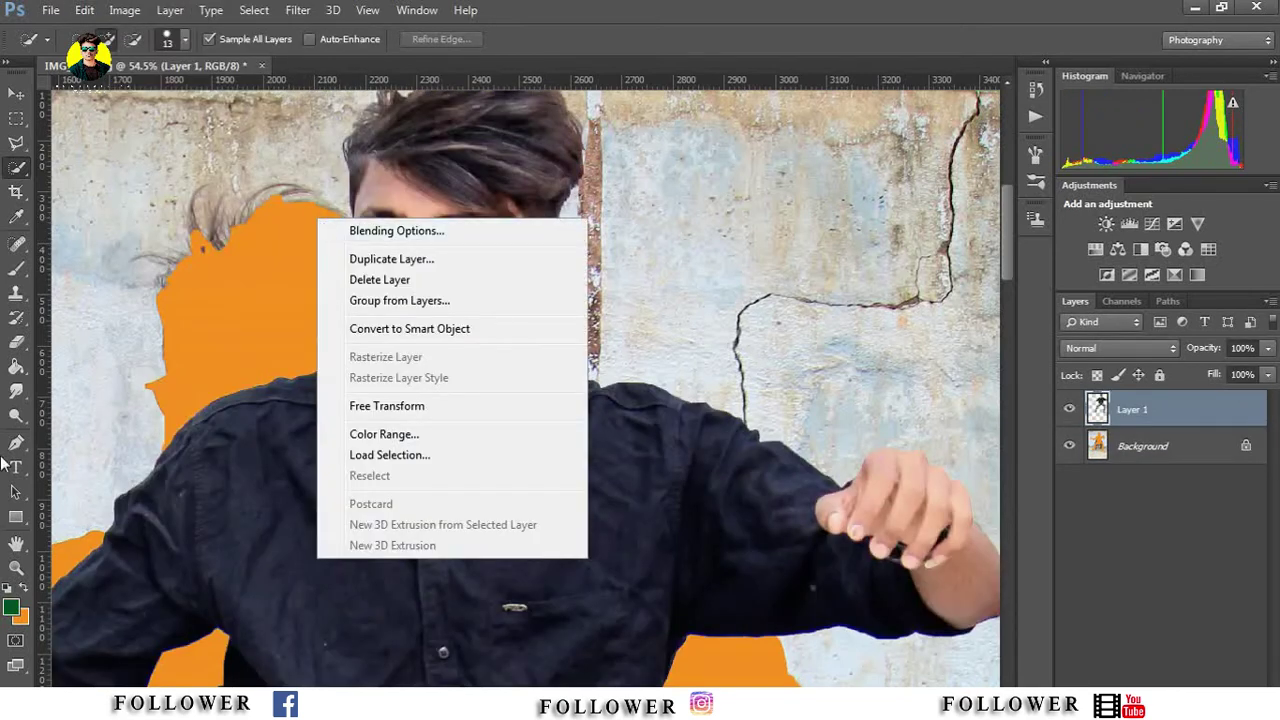
left_click(16, 567)
key("ctrl+0")
right_click(1120, 440)
left_click(1134, 494)
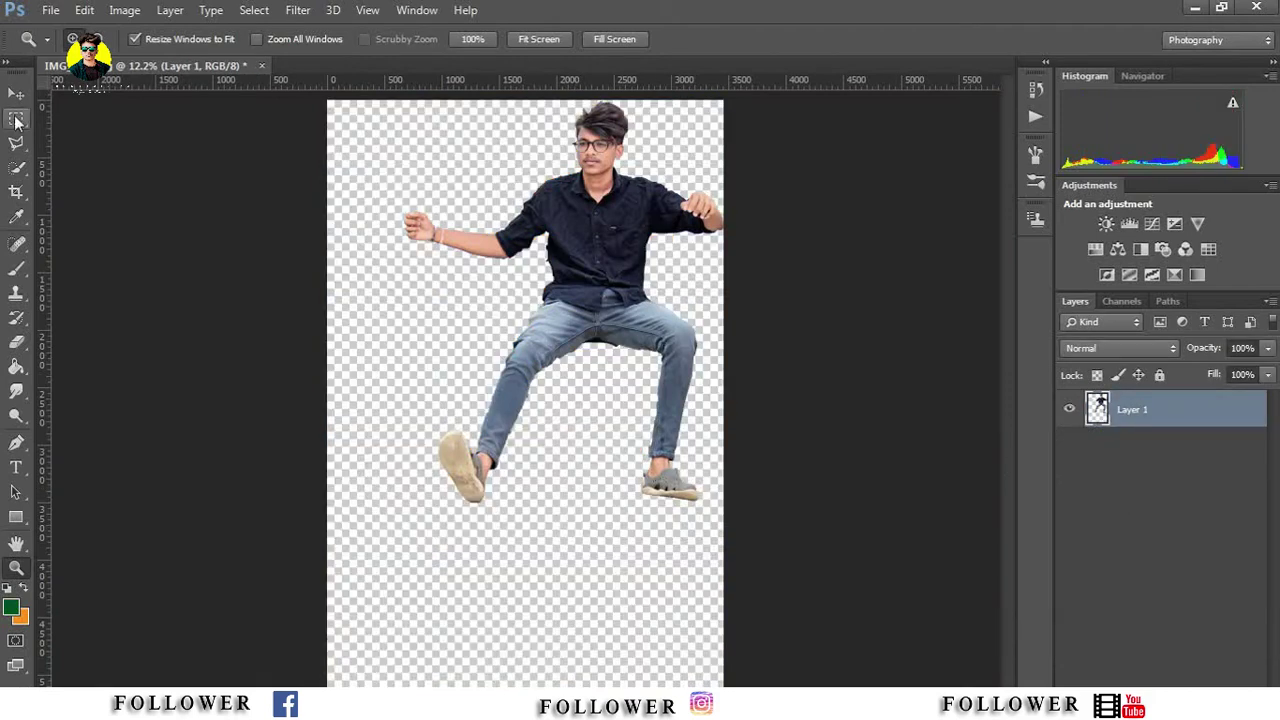
Step: Zoom in on the head and duplicate Layer 1 as Layer 1 copy
left_click(16, 93)
left_click_drag(630, 290, 595, 390)
key("z")
left_click_drag(540, 200, 620, 316)
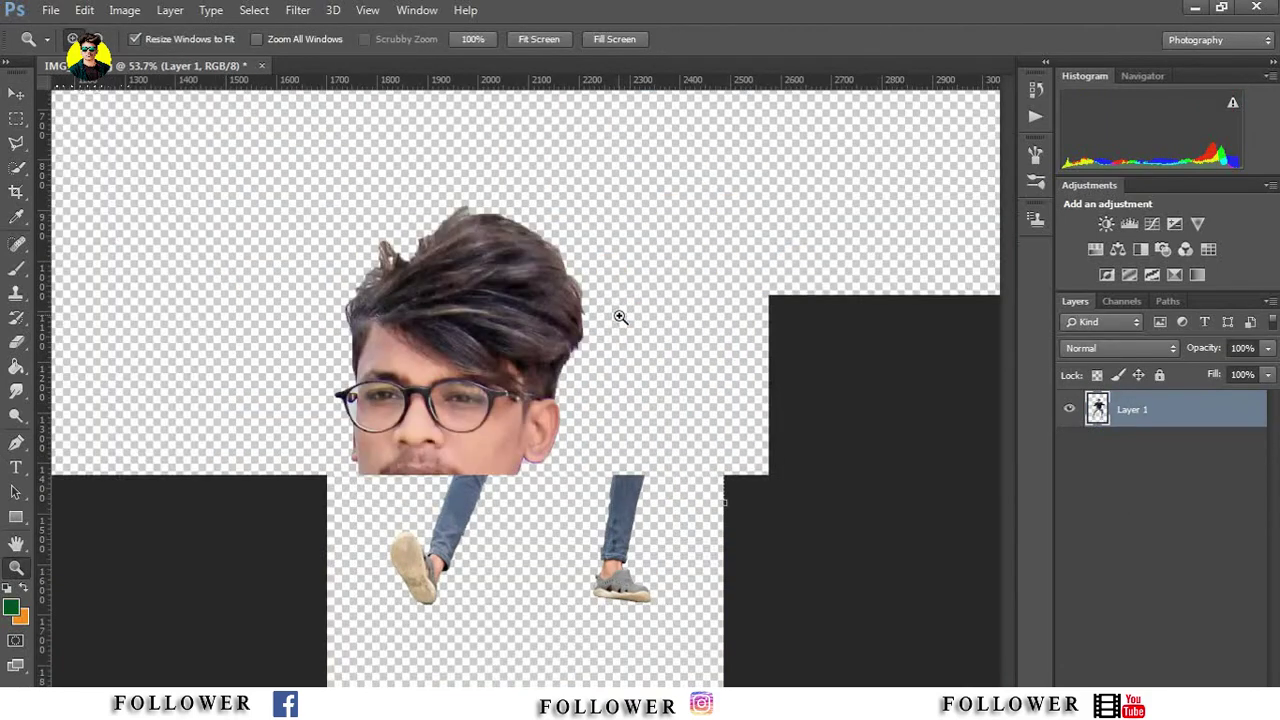
right_click(1150, 410)
left_click(828, 203)
key("Return")
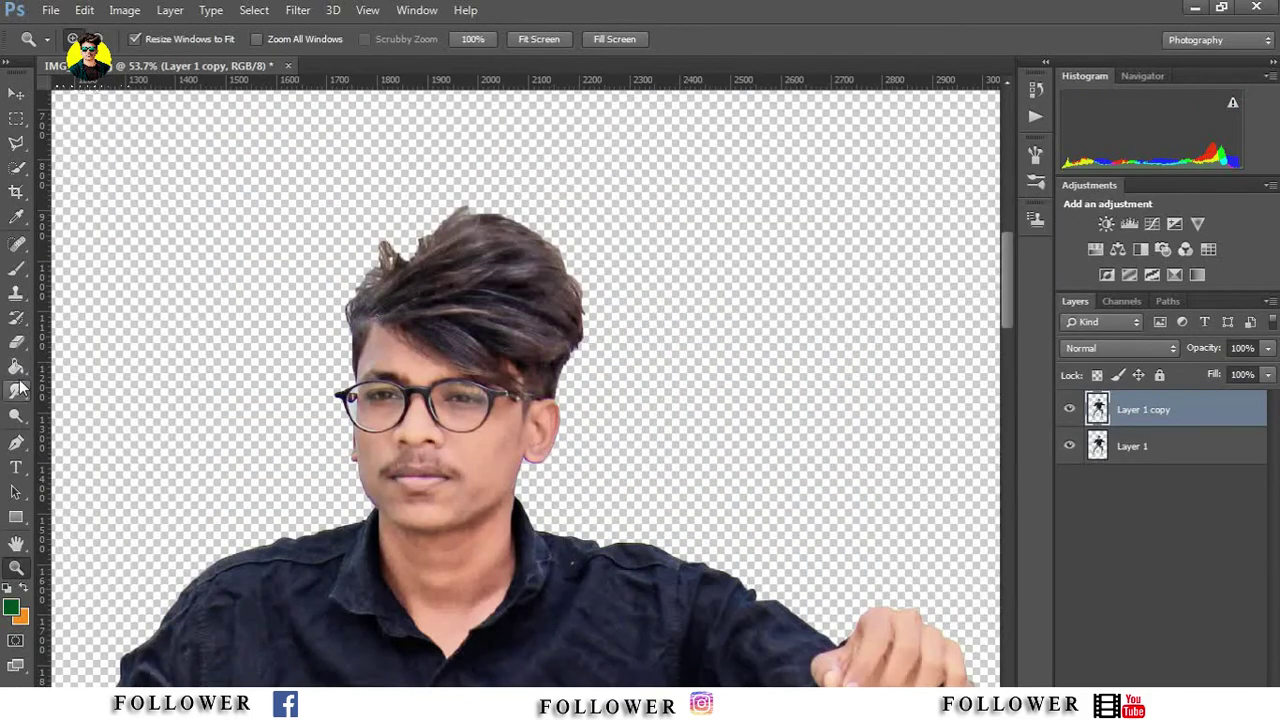
Step: Smudge the hair outward at 63% strength, filling out the left, top and right sides
left_click(17, 390)
right_click(543, 336)
left_click(352, 290)
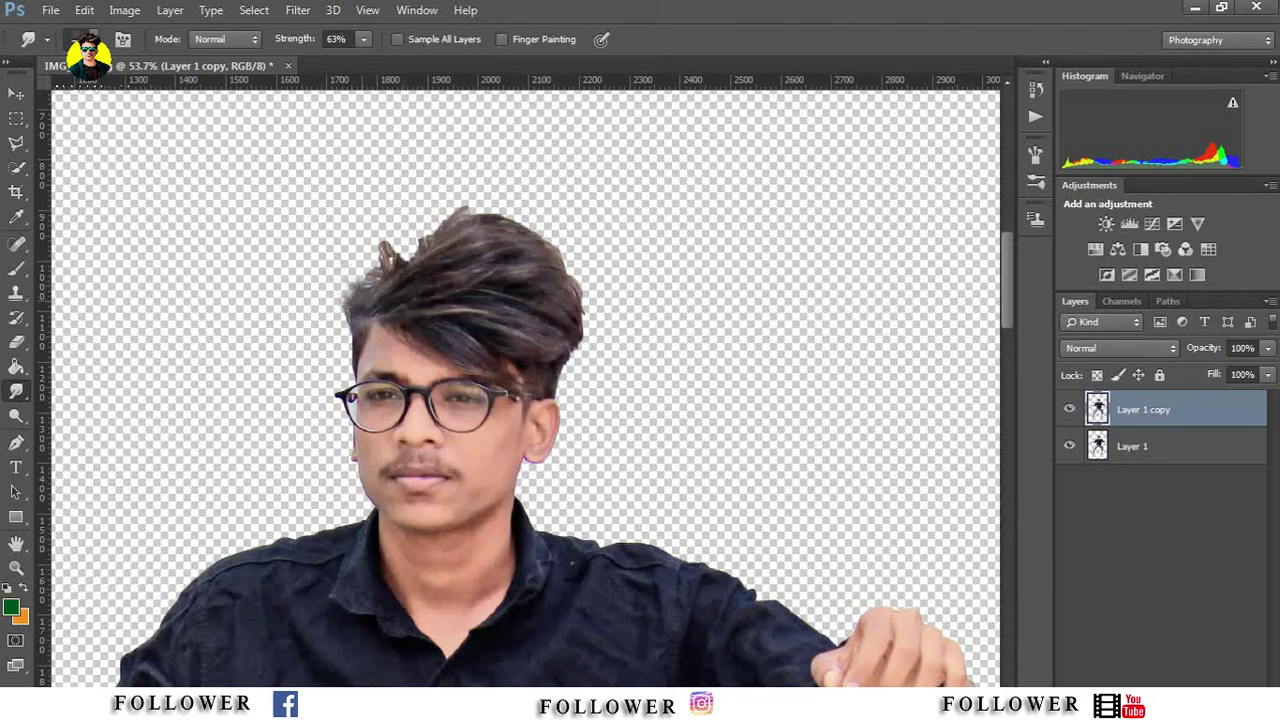
mouse_move(384, 298)
left_mouse_down()
mouse_move(325, 275)
mouse_move(342, 236)
left_mouse_up()
mouse_move(430, 284)
left_mouse_down()
mouse_move(336, 238)
mouse_move(370, 220)
left_mouse_up()
mouse_move(424, 262)
left_mouse_down()
mouse_move(354, 228)
mouse_move(448, 224)
left_mouse_up()
left_click_drag(384, 256, 352, 214)
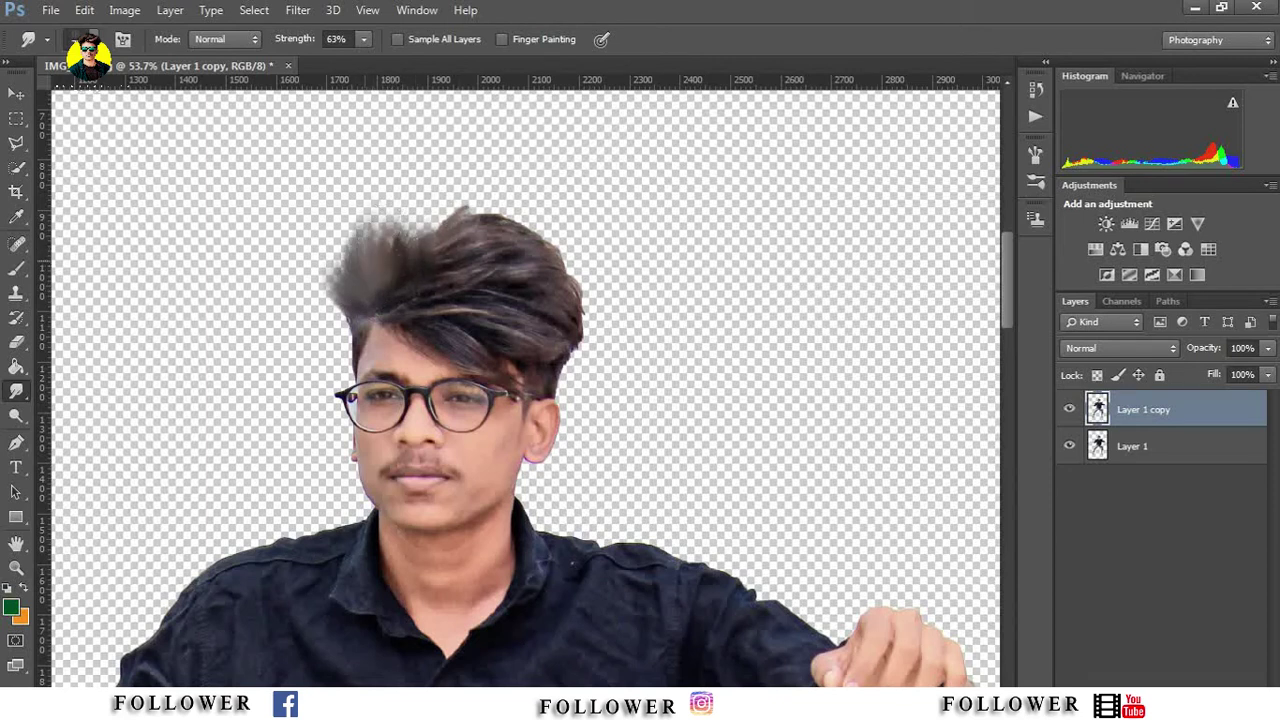
mouse_move(423, 232)
left_mouse_down()
mouse_move(405, 215)
mouse_move(426, 237)
mouse_move(478, 202)
left_mouse_up()
left_click_drag(466, 245, 512, 216)
mouse_move(440, 308)
left_mouse_down()
mouse_move(592, 300)
mouse_move(596, 255)
left_mouse_up()
left_click_drag(560, 330, 600, 280)
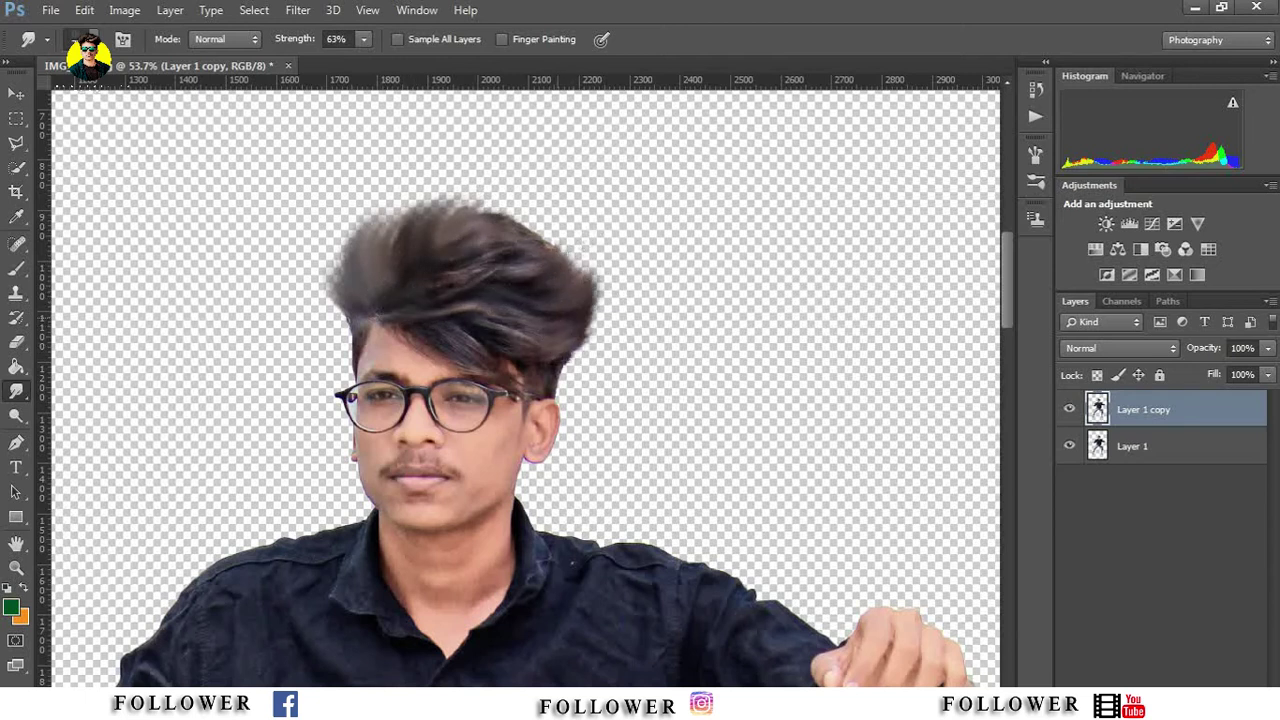
left_click_drag(504, 255, 585, 238)
left_click_drag(480, 272, 545, 205)
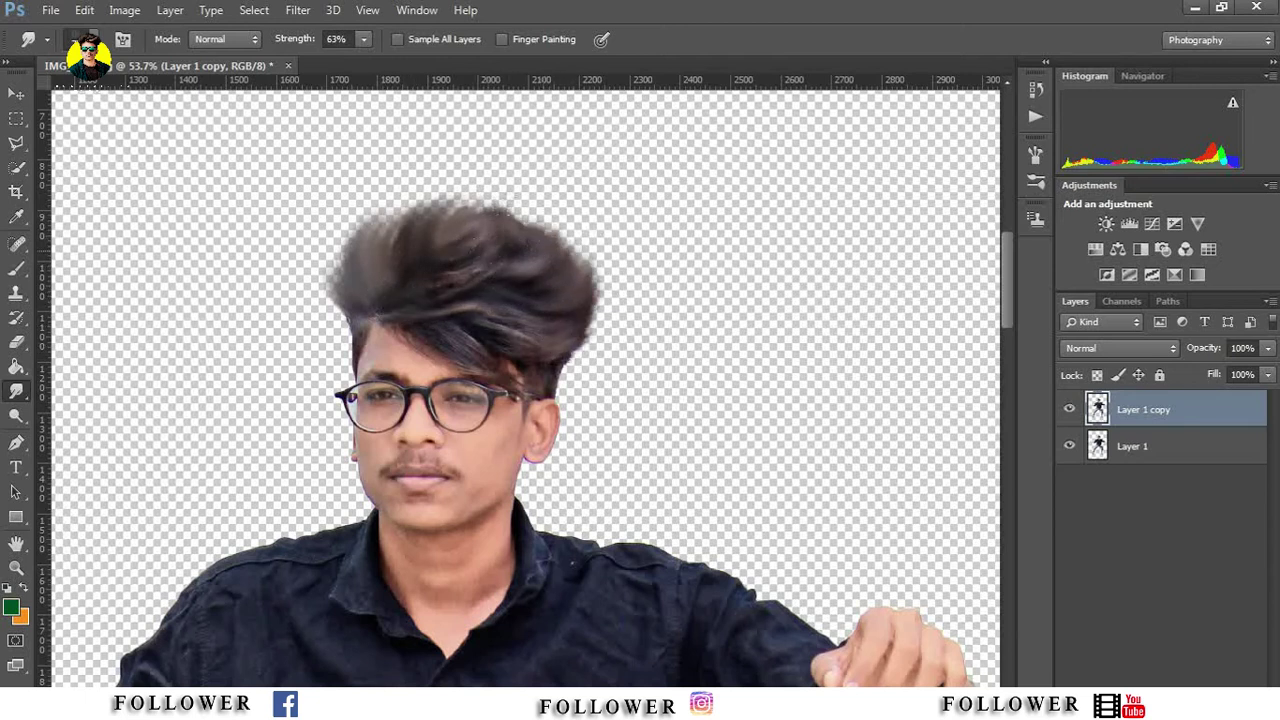
Step: Smooth the top of the hair with another smudge stroke, then fit the image on screen
key("z")
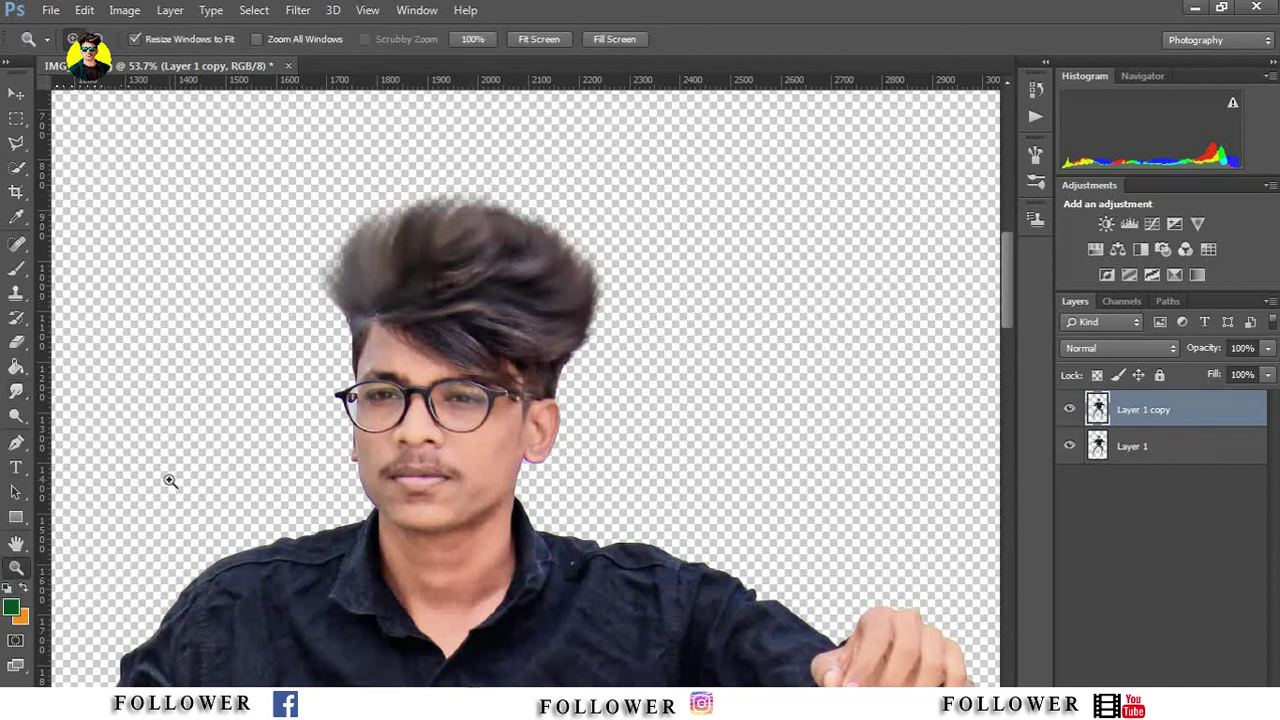
key("ctrl+0")
left_click_drag(498, 237, 688, 304)
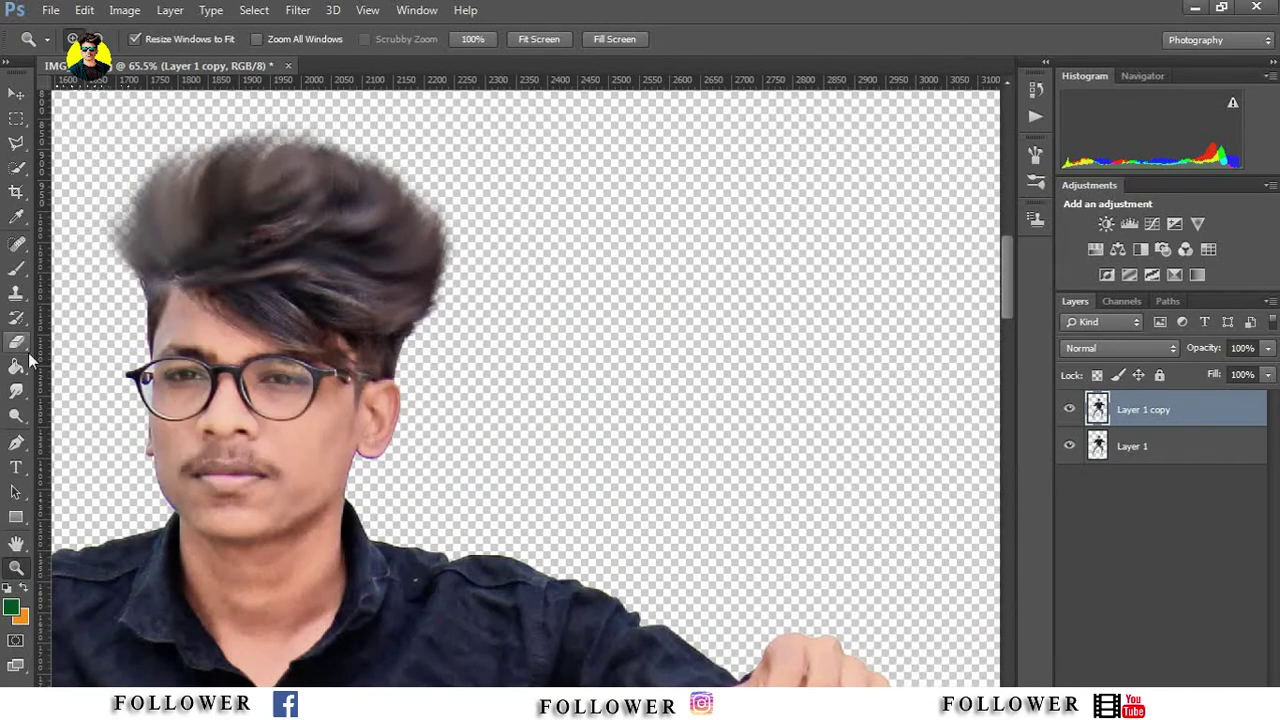
left_click(16, 391)
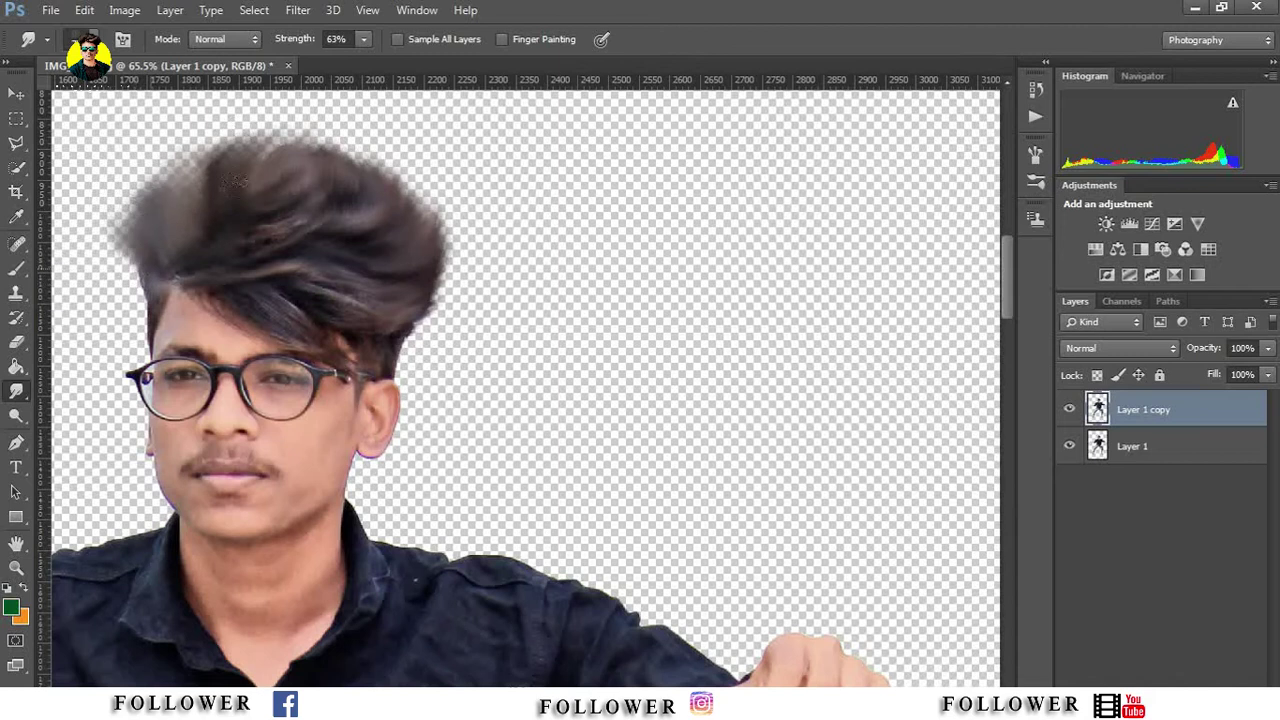
left_click_drag(160, 185, 330, 145)
key("z")
right_click(390, 315)
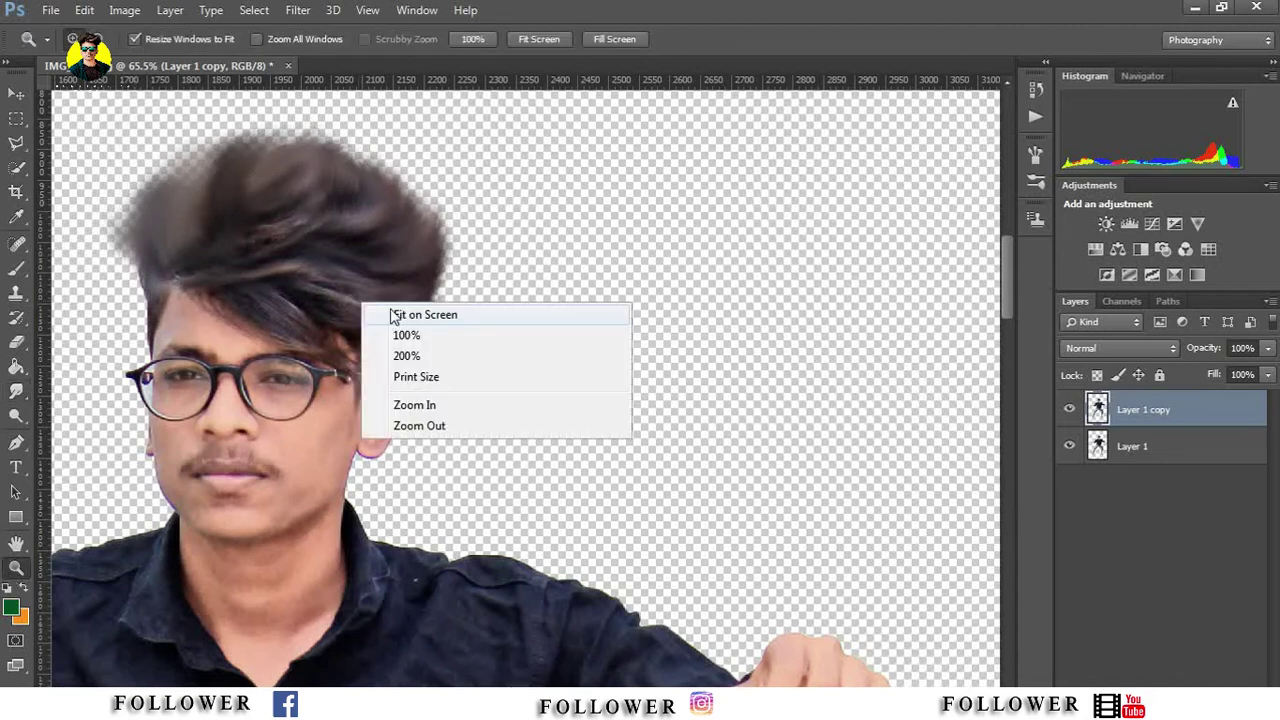
left_click(420, 315)
key("v")
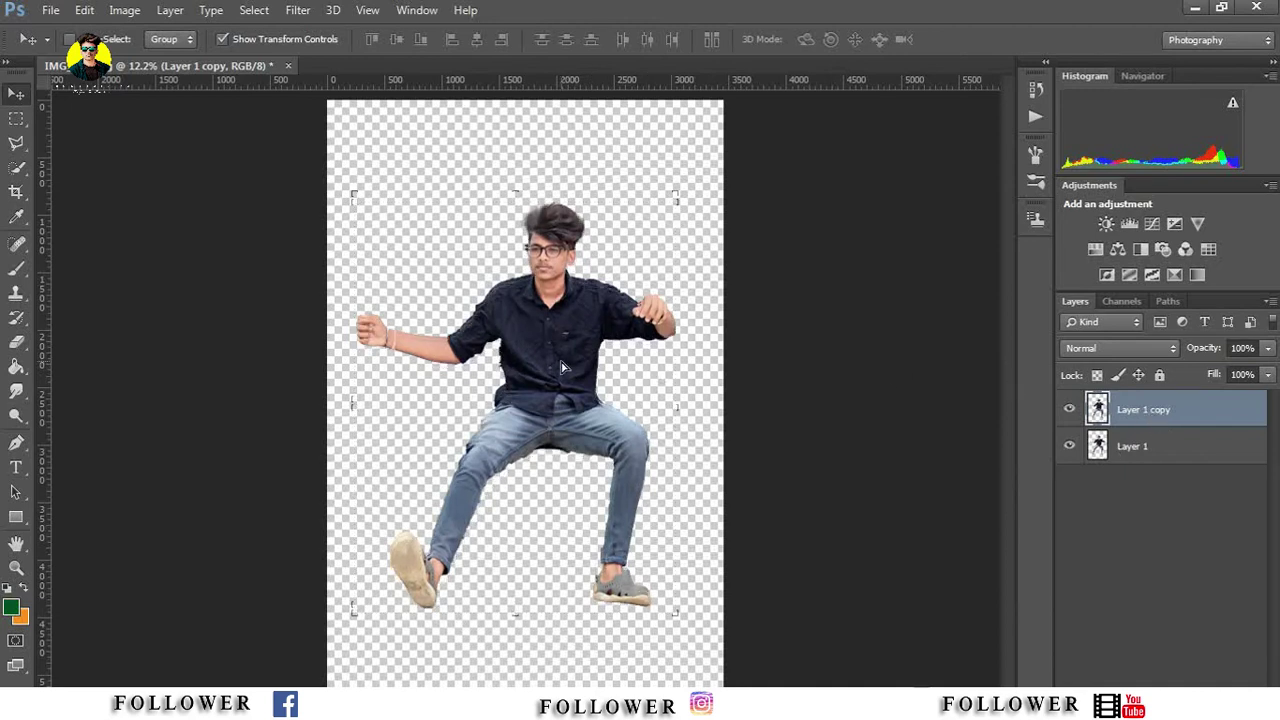
Step: Delete the original Layer 1 and scale the person down to a smaller size
right_click(1135, 446)
left_click(808, 219)
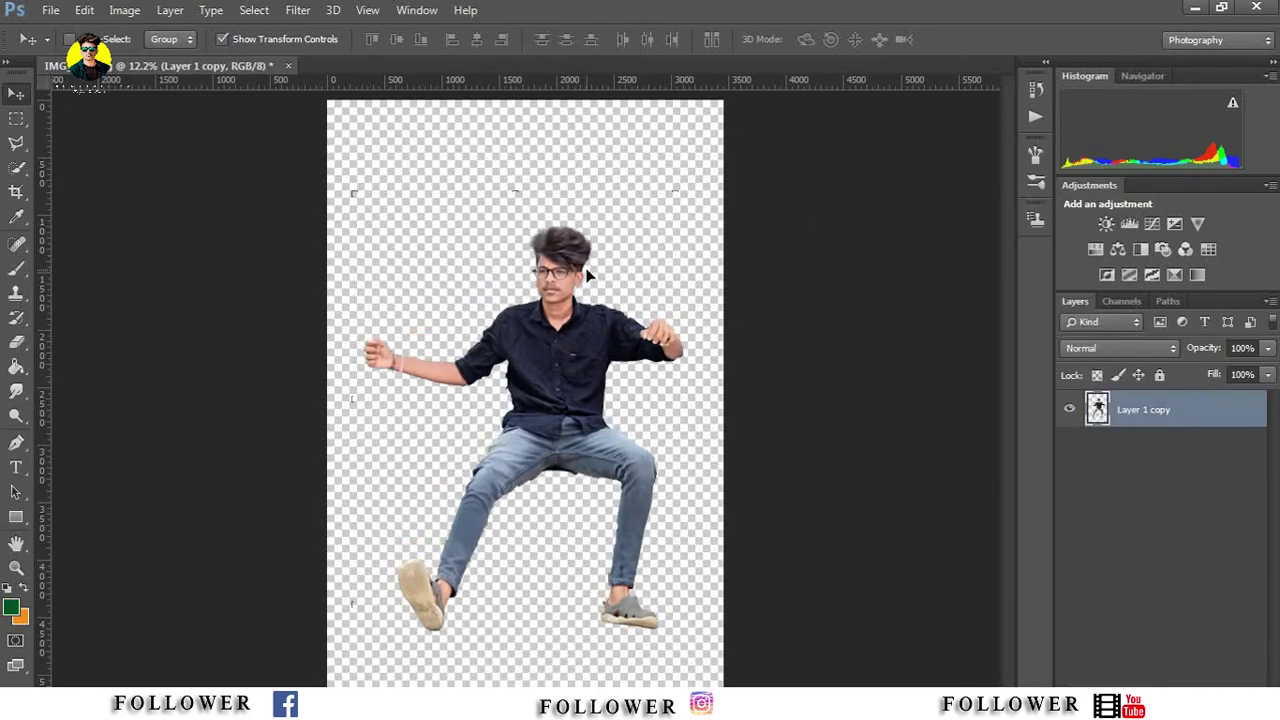
left_click_drag(675, 192, 580, 292)
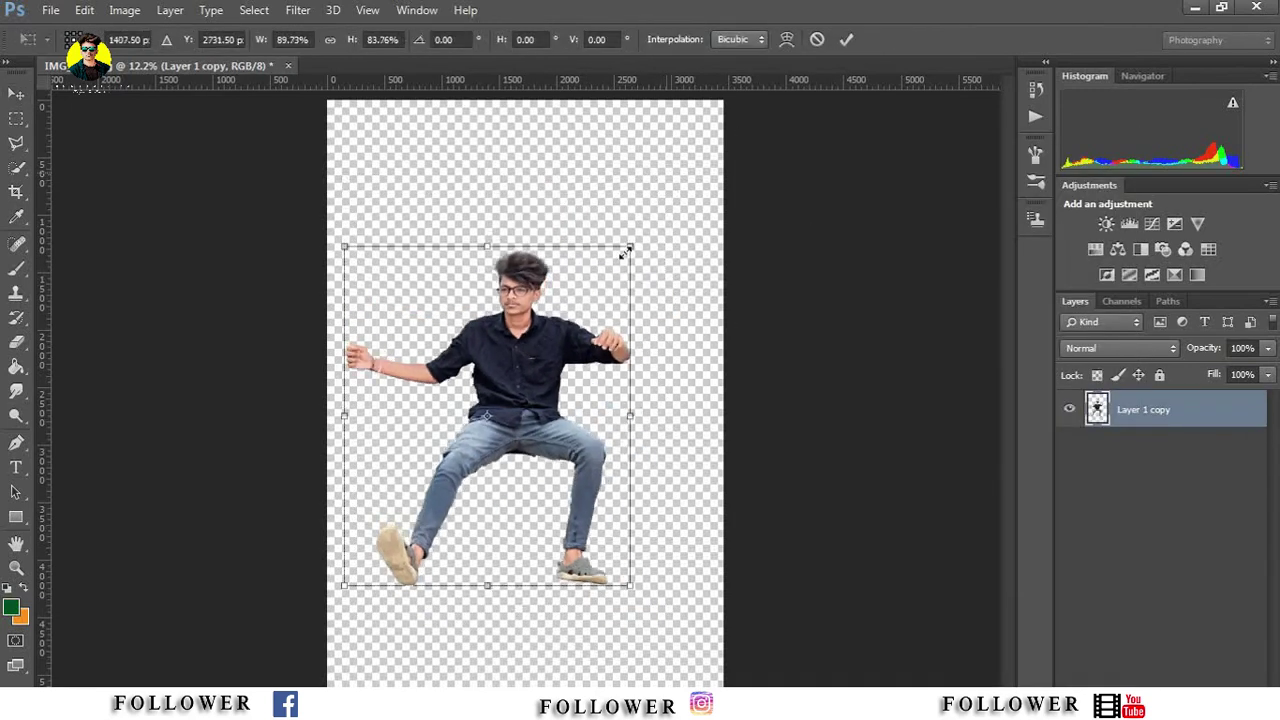
left_click(845, 40)
Step: Open the cloudy road background image from the Bck > Ed folder
left_click(50, 10)
left_click(80, 47)
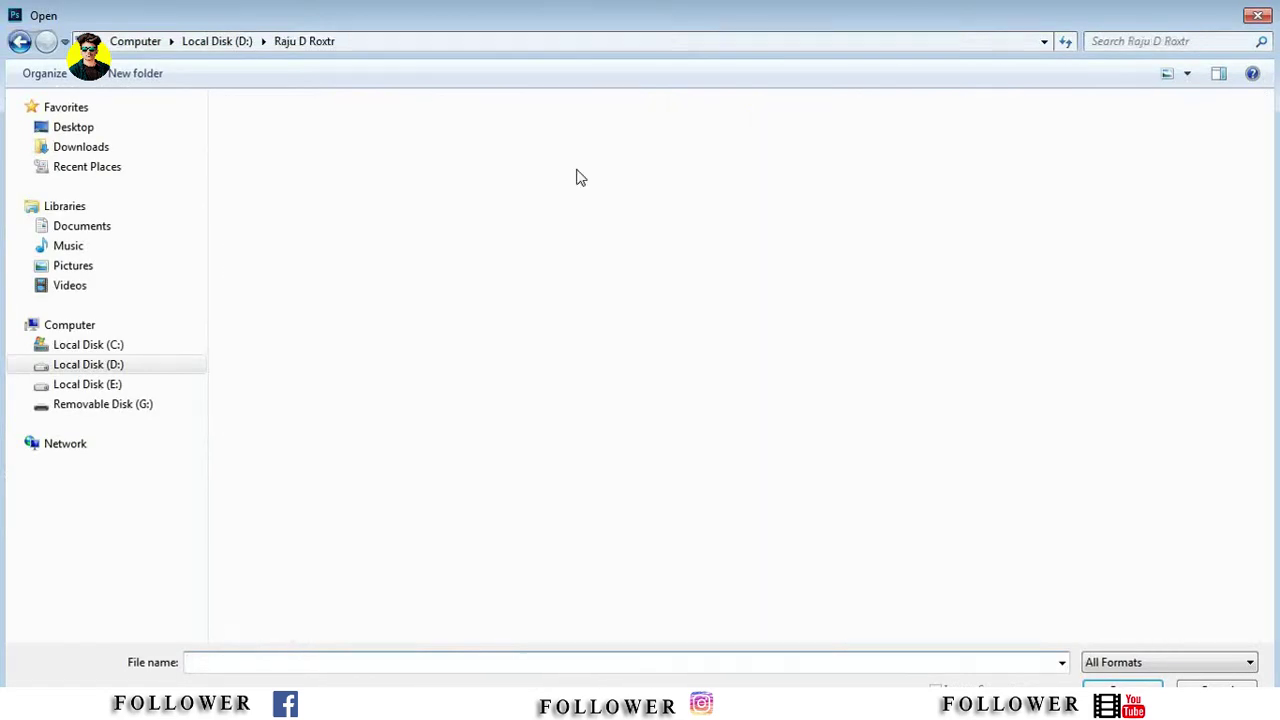
double_click(265, 170)
double_click(265, 170)
double_click(265, 170)
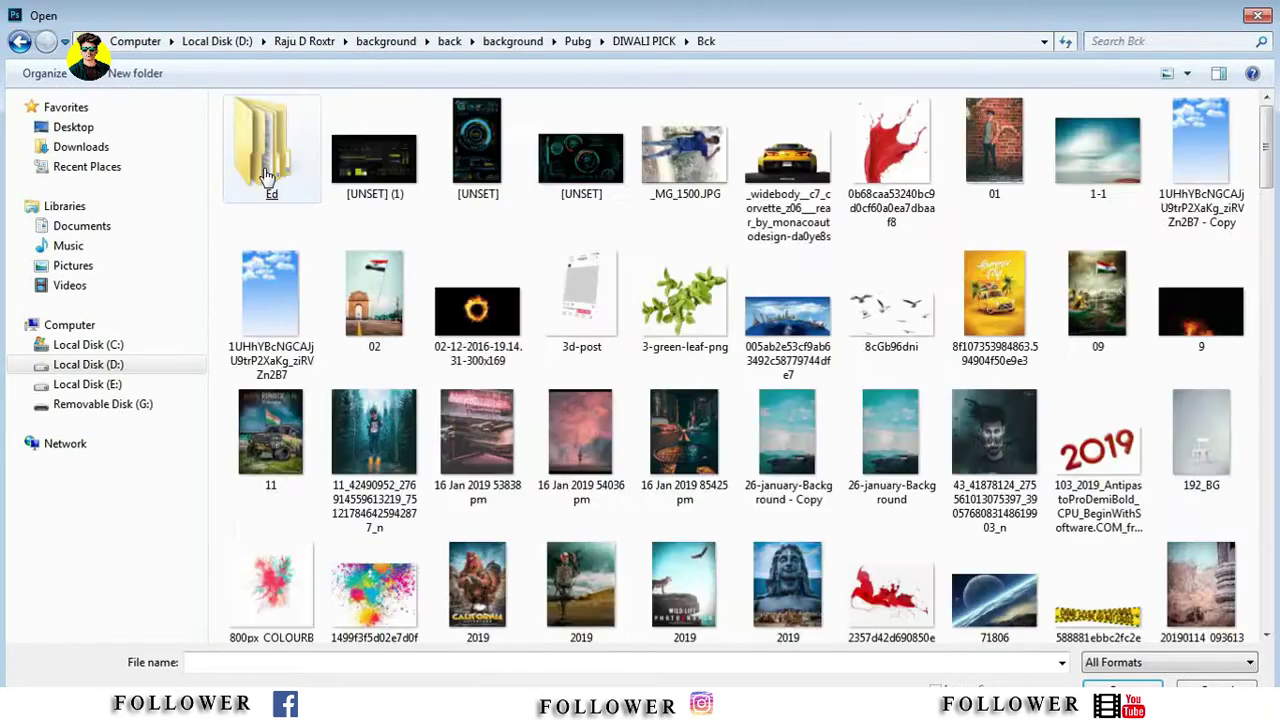
double_click(265, 175)
double_click(265, 175)
double_click(800, 300)
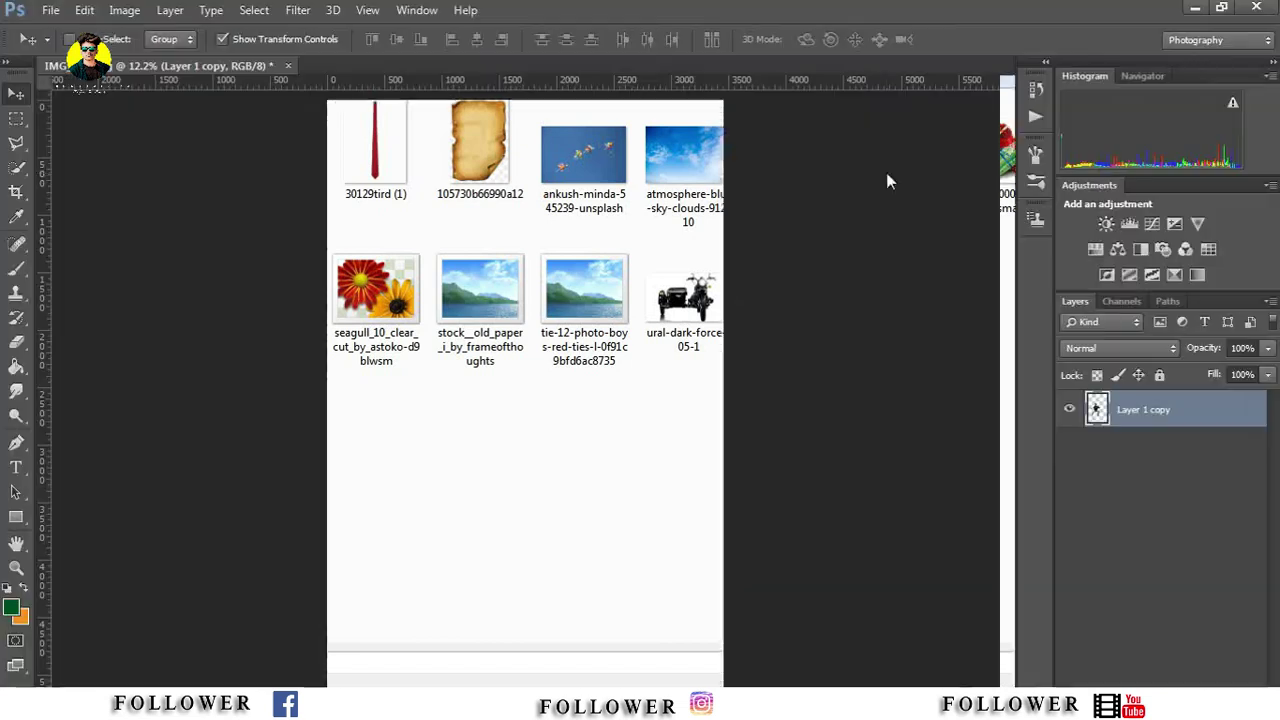
Step: Bring the road image into the composition, enlarge it across the canvas, and hide it
left_click_drag(460, 423, 657, 380)
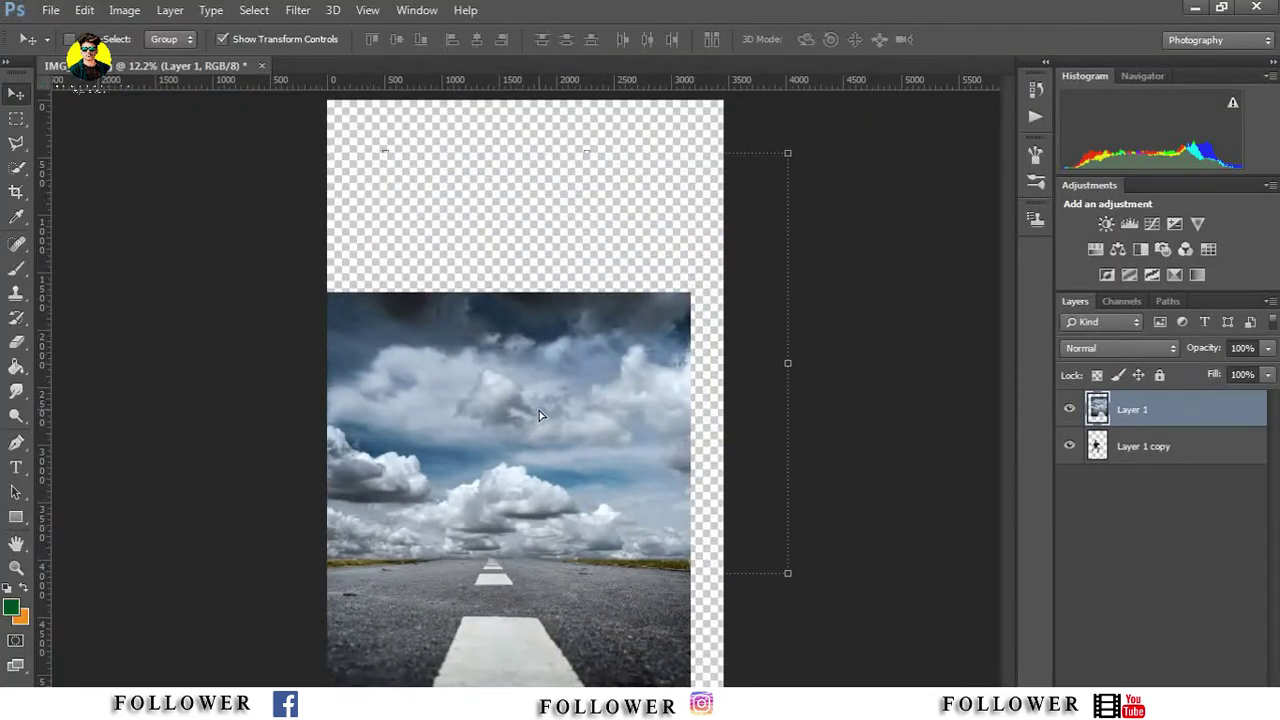
left_click_drag(540, 415, 584, 389)
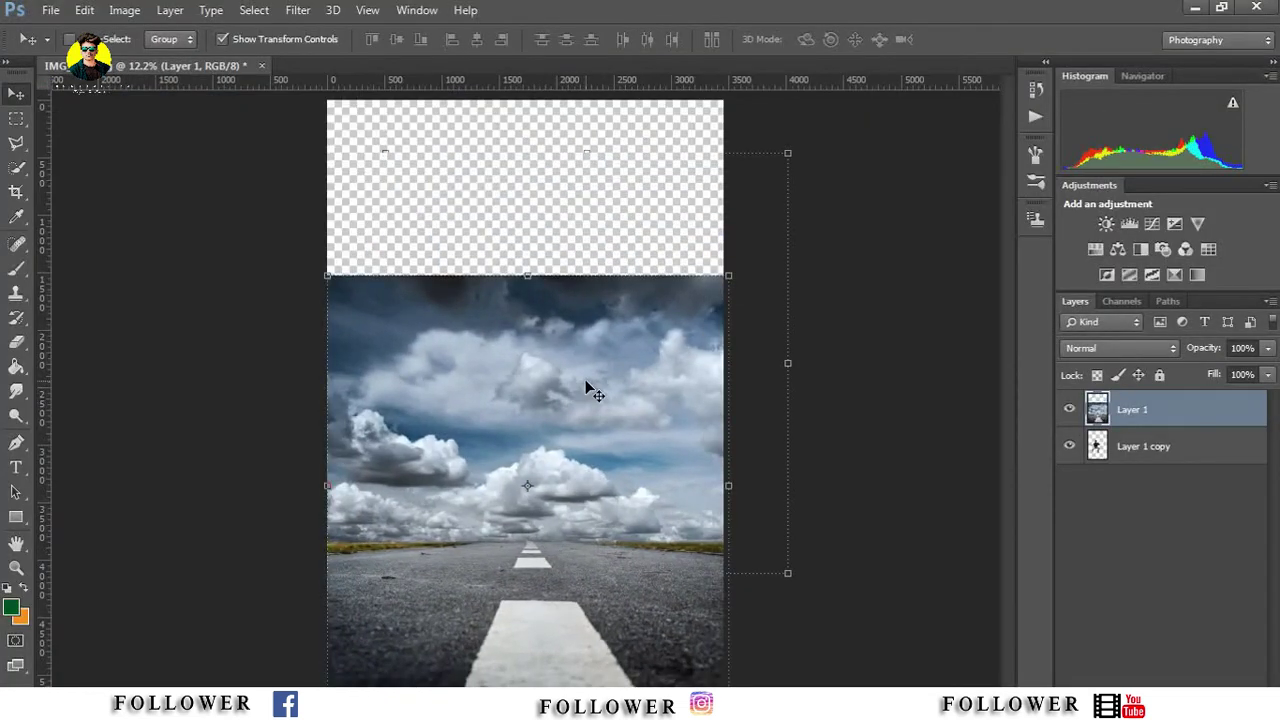
left_click_drag(728, 275, 757, 290)
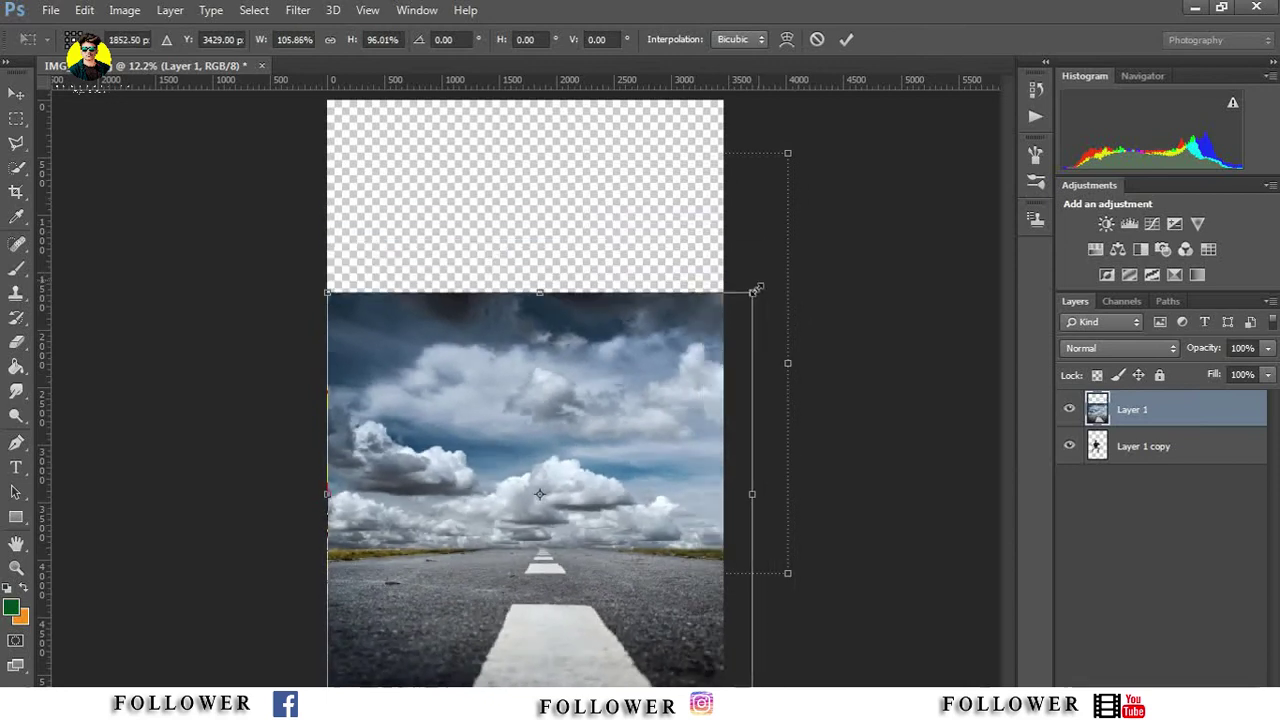
mouse_move(757, 290)
left_mouse_down()
mouse_move(795, 222)
mouse_move(918, 163)
mouse_move(943, 171)
left_mouse_up()
mouse_move(917, 246)
left_mouse_down()
mouse_move(676, 357)
mouse_move(644, 357)
left_mouse_up()
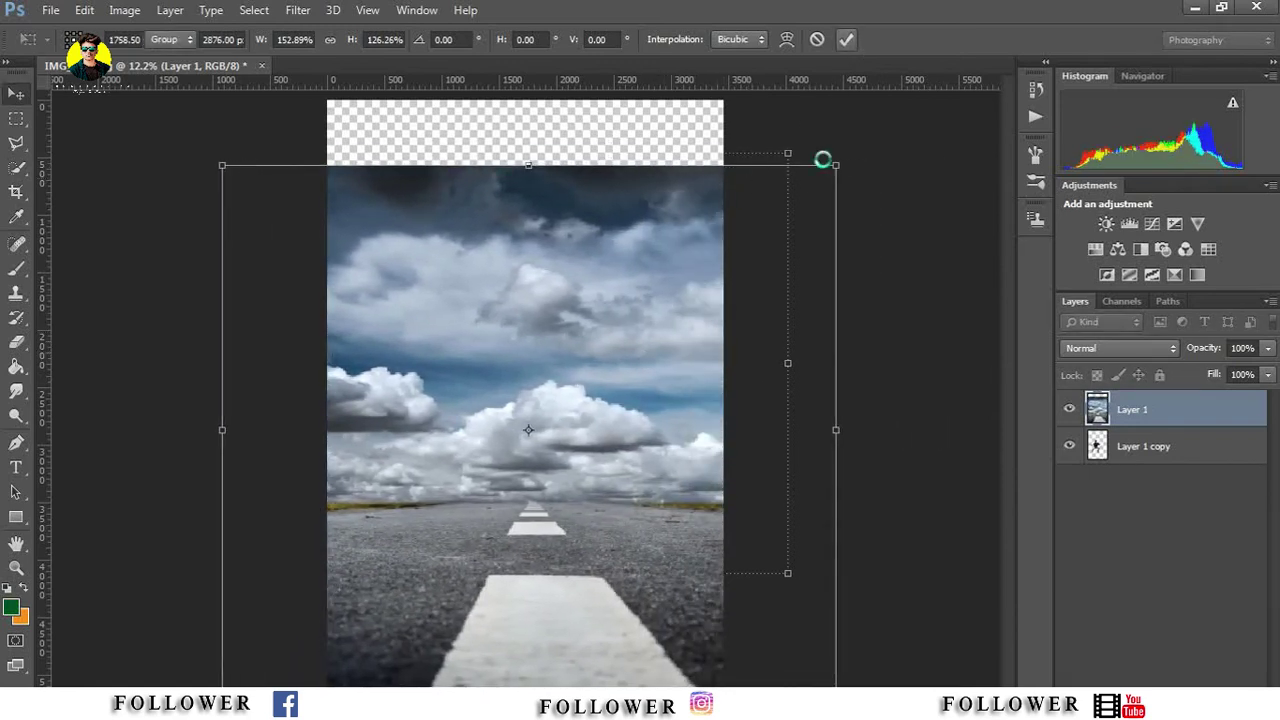
left_click(852, 40)
left_click(1068, 410)
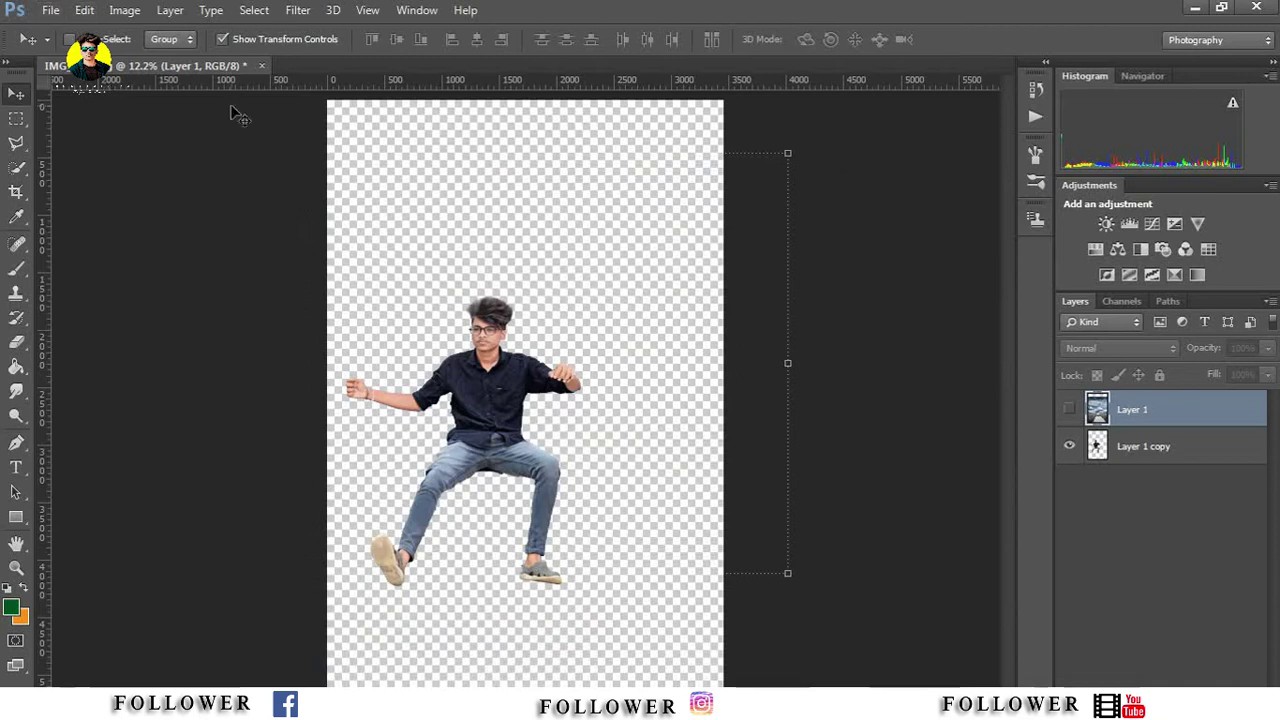
Step: Save the cut-out man as PNG file IMG_6909 in editing num, then show the road layer again
left_click(50, 10)
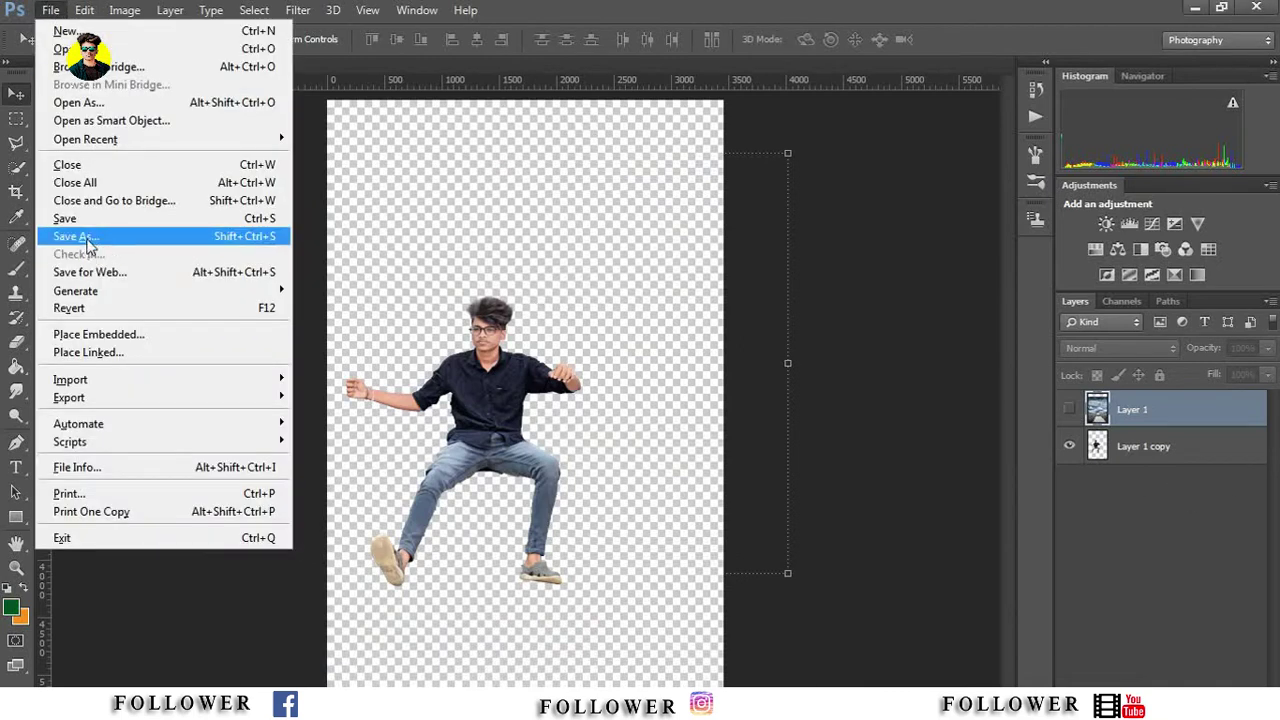
left_click(85, 238)
left_click(214, 540)
left_click(172, 465)
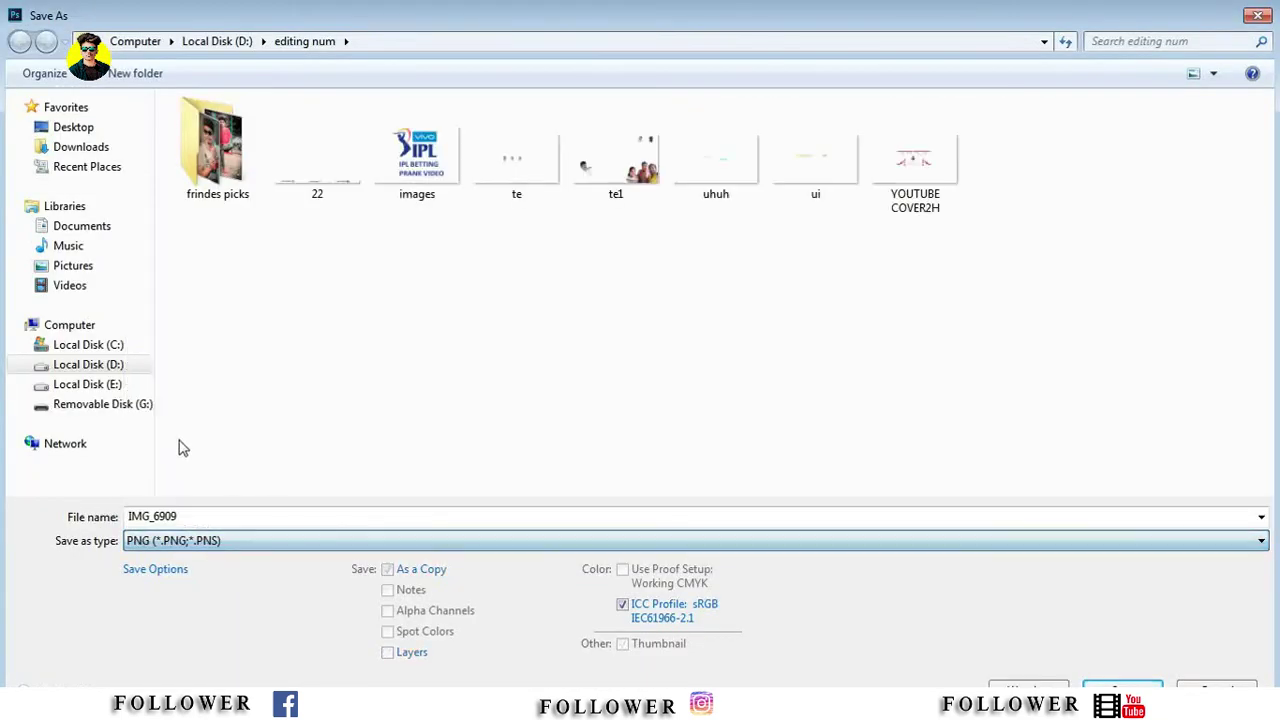
left_click(120, 365)
key("Return")
left_click(584, 242)
left_click(690, 224)
left_click(1069, 411)
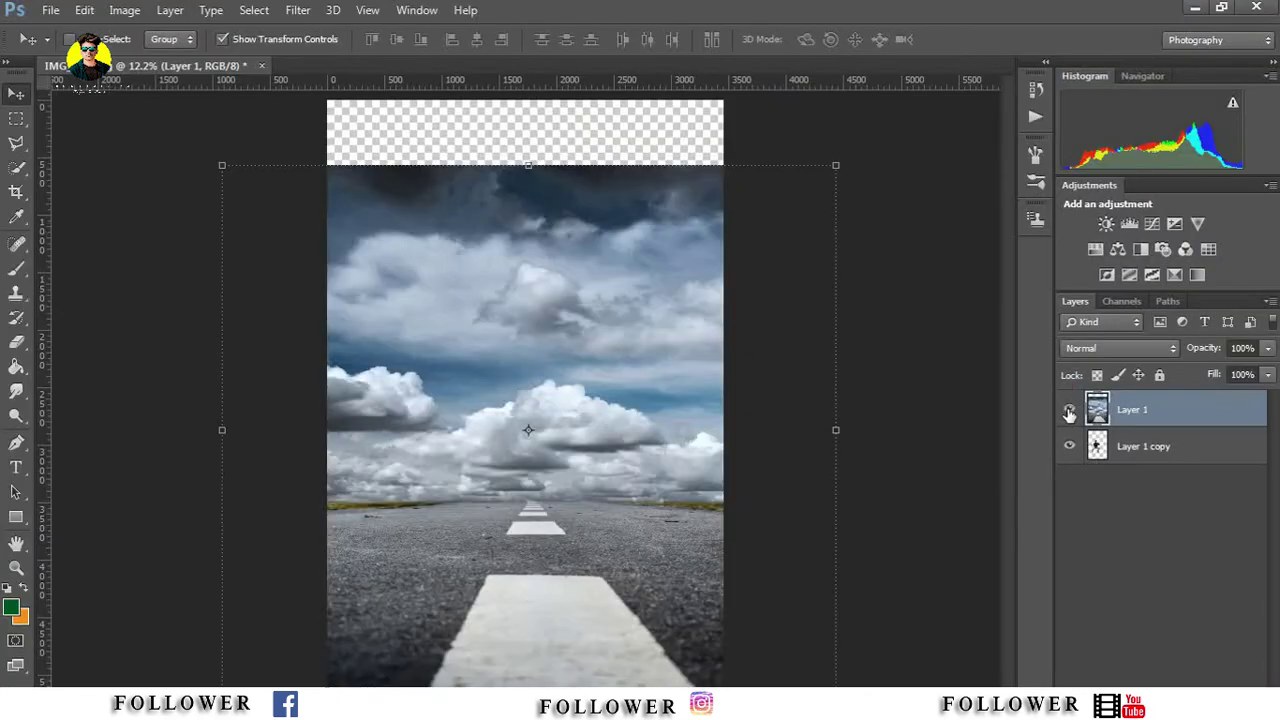
left_click(58, 10)
Step: Place the atmosphere-blue-sky-clouds photo as a linked layer and enlarge it over the upper canvas
left_click(90, 354)
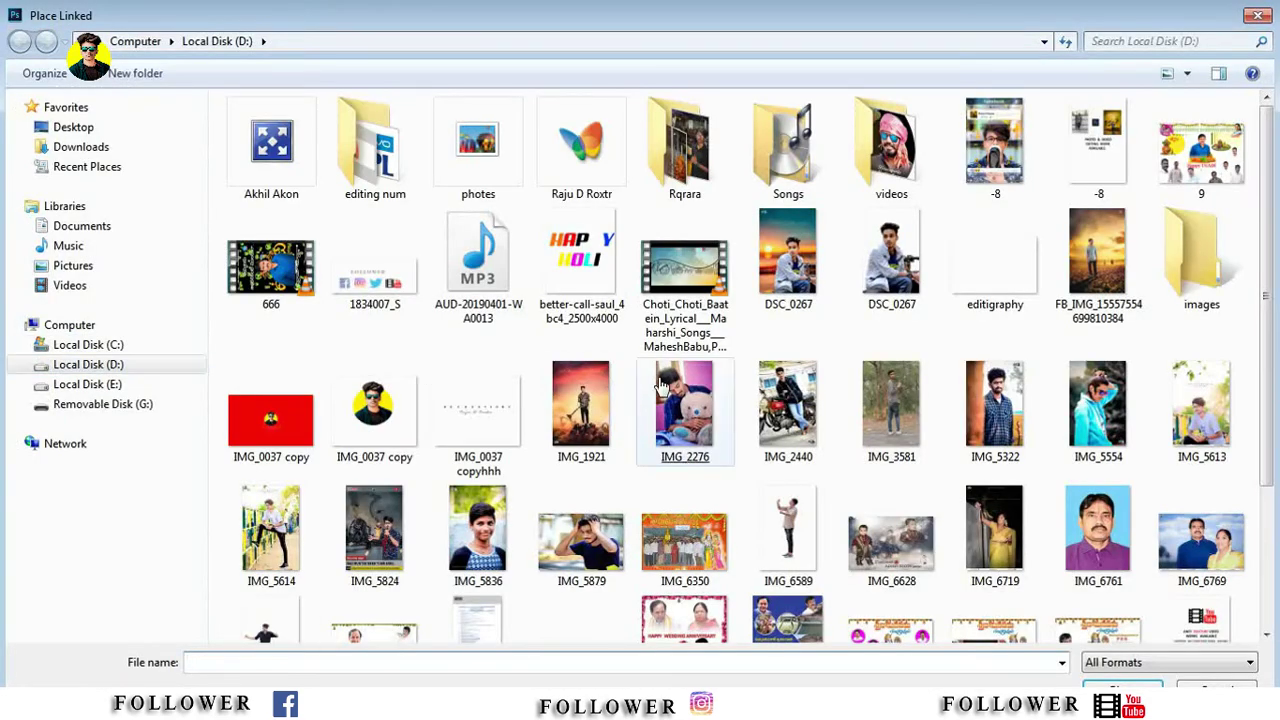
double_click(573, 137)
double_click(372, 150)
double_click(272, 155)
double_click(272, 155)
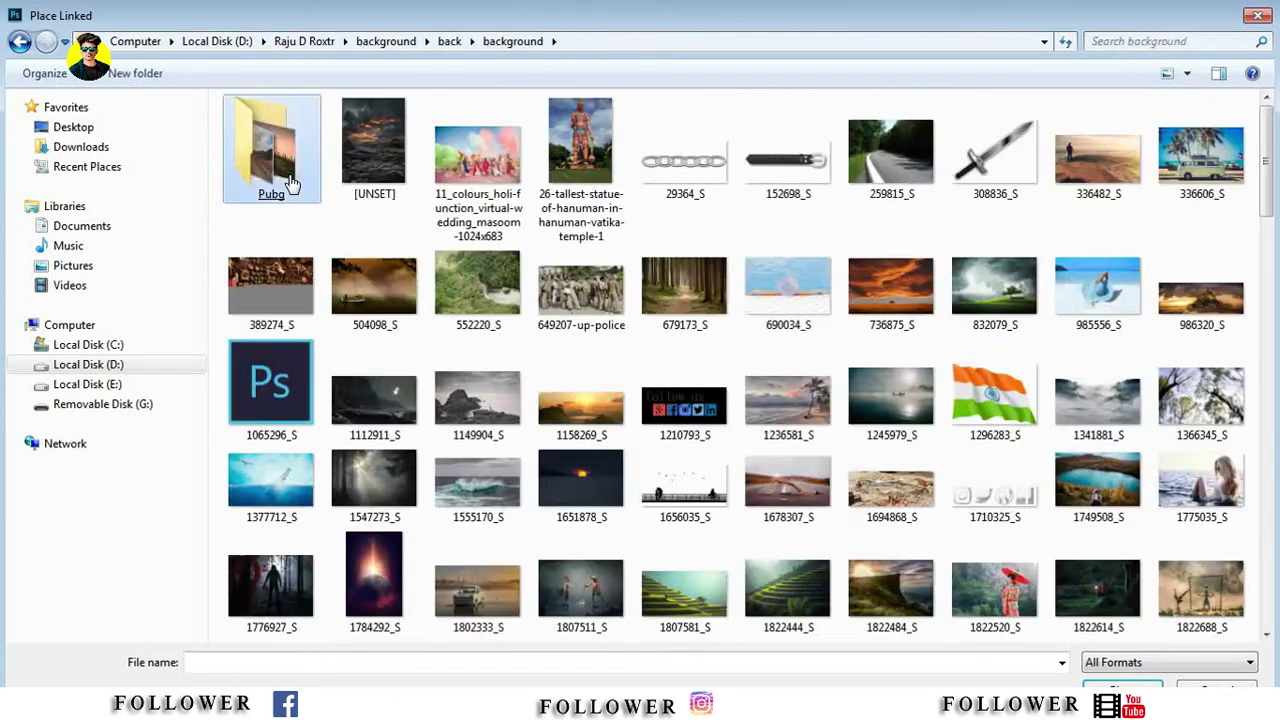
double_click(287, 197)
double_click(272, 150)
double_click(272, 155)
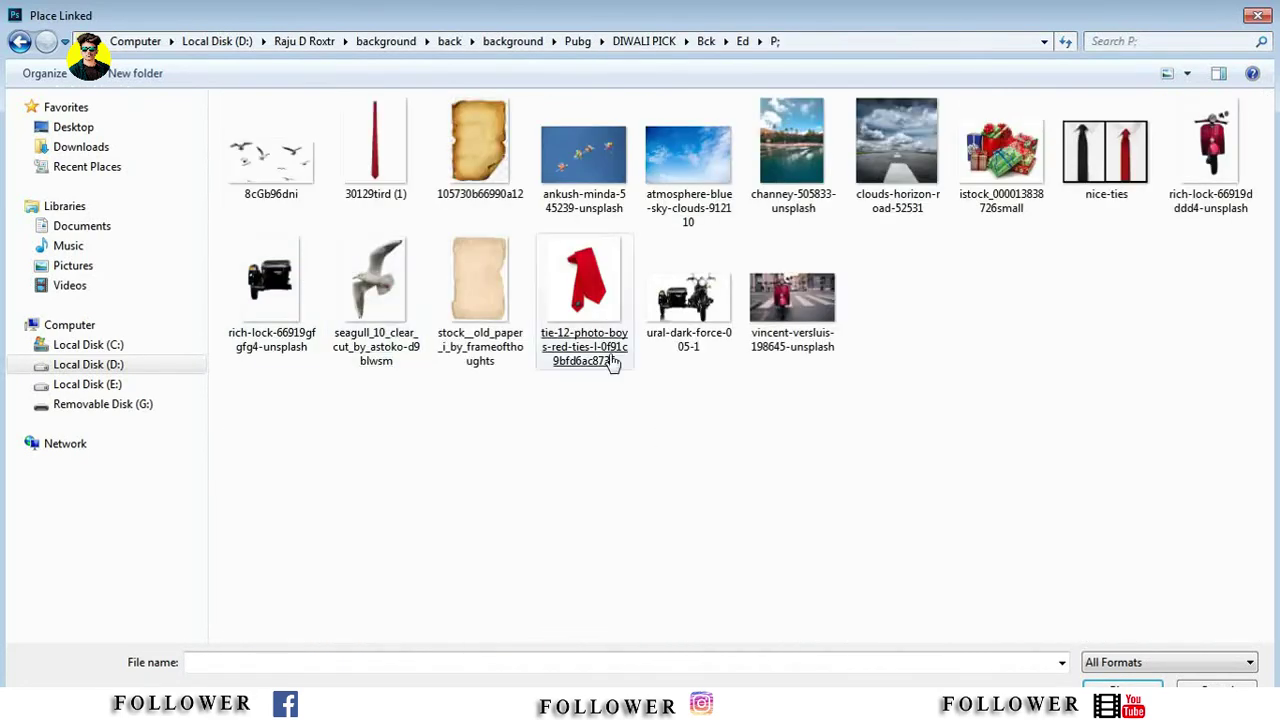
left_click(667, 165)
key("Return")
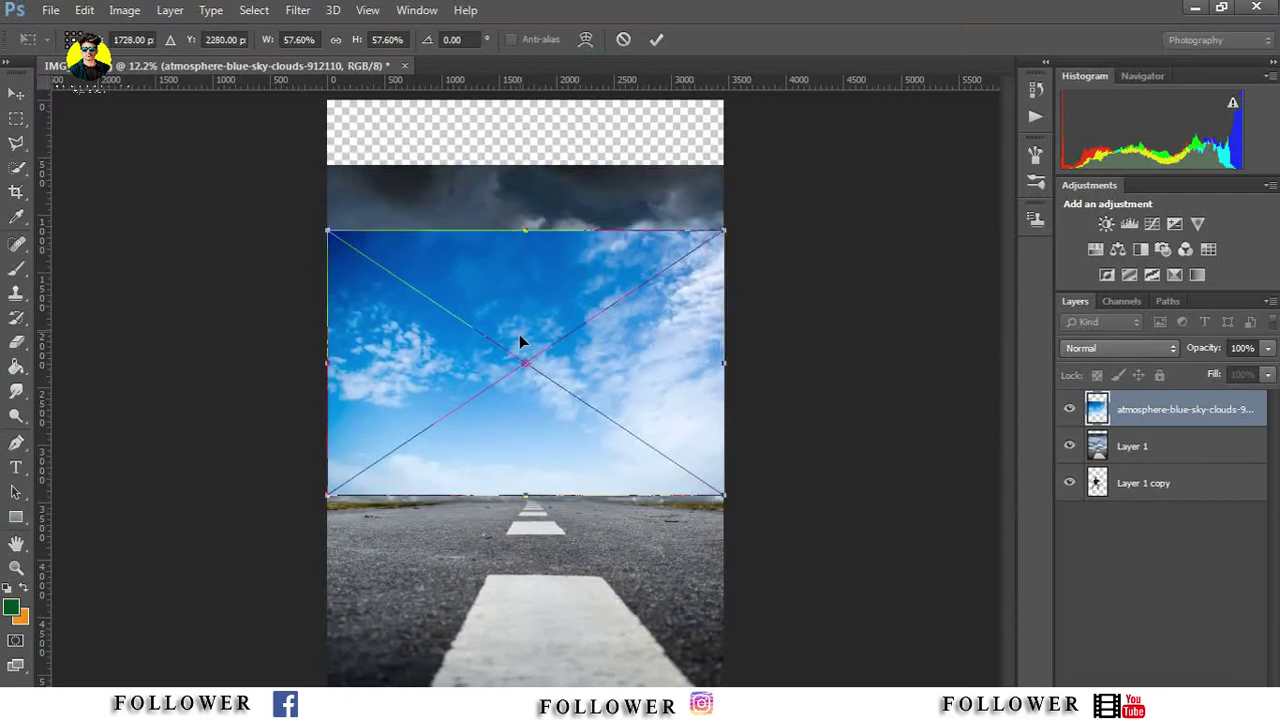
mouse_move(714, 240)
left_mouse_down()
mouse_move(853, 108)
mouse_move(948, 92)
left_mouse_up()
left_click(656, 39)
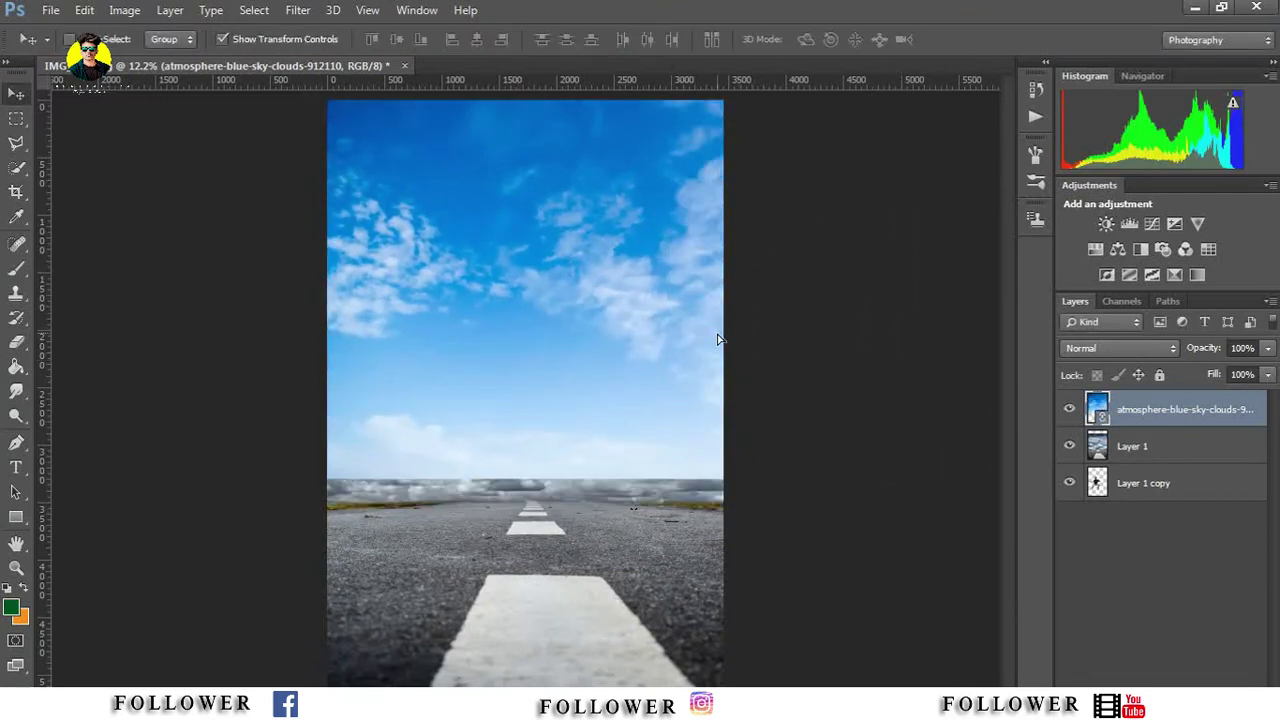
Step: Open channey-505833-unsplash.jpg, dock it as a tab, and fit it to the screen
left_click(50, 10)
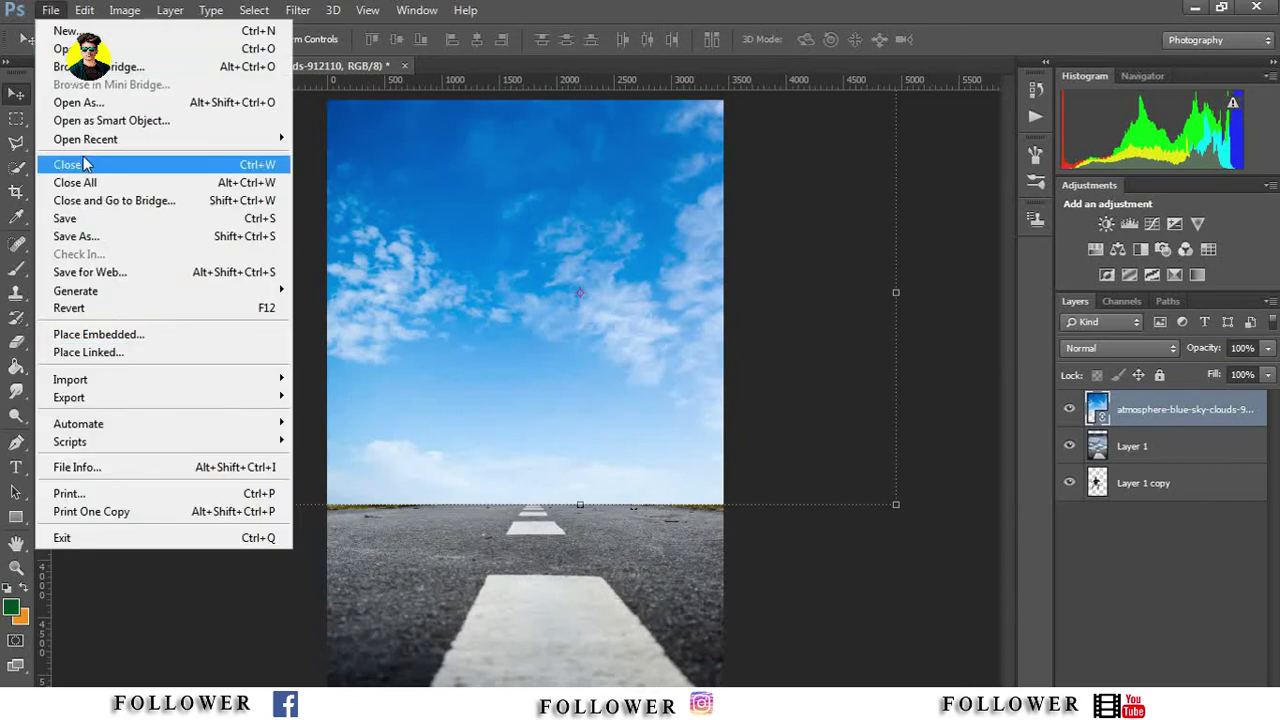
left_click(62, 48)
left_click(770, 177)
double_click(770, 177)
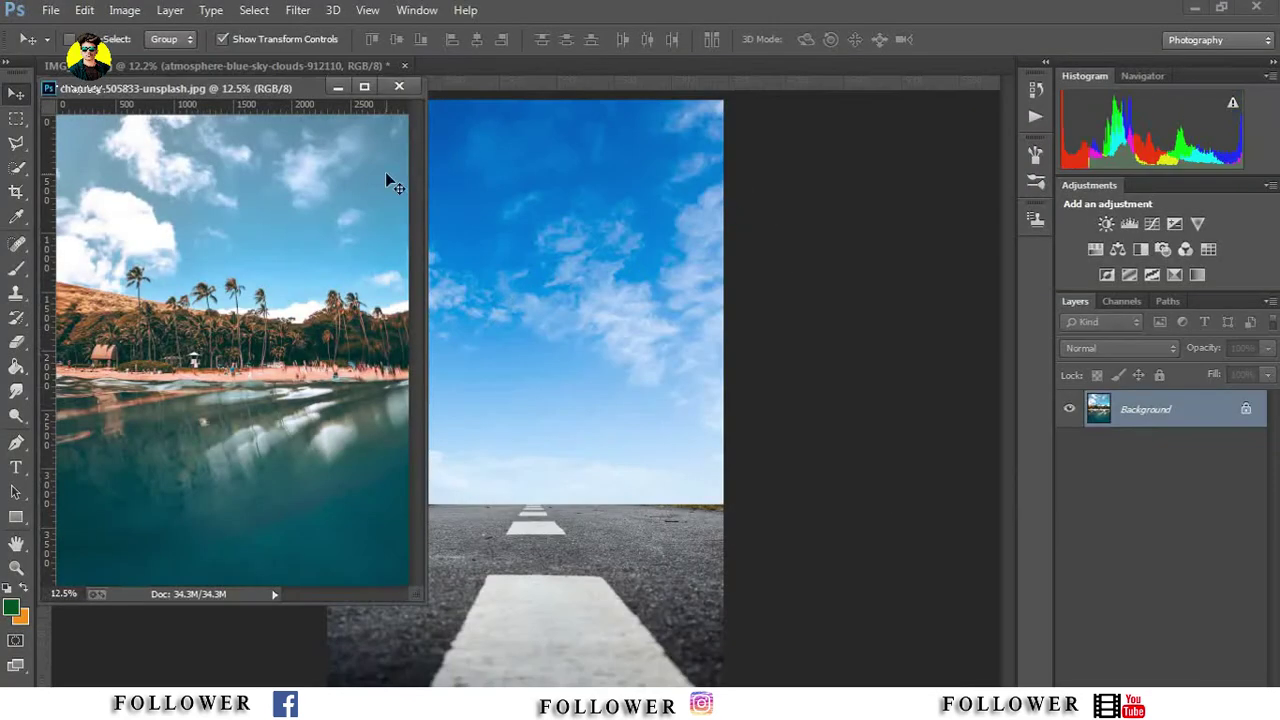
left_click_drag(386, 177, 497, 71)
right_click(580, 403)
left_click(580, 403)
key("w")
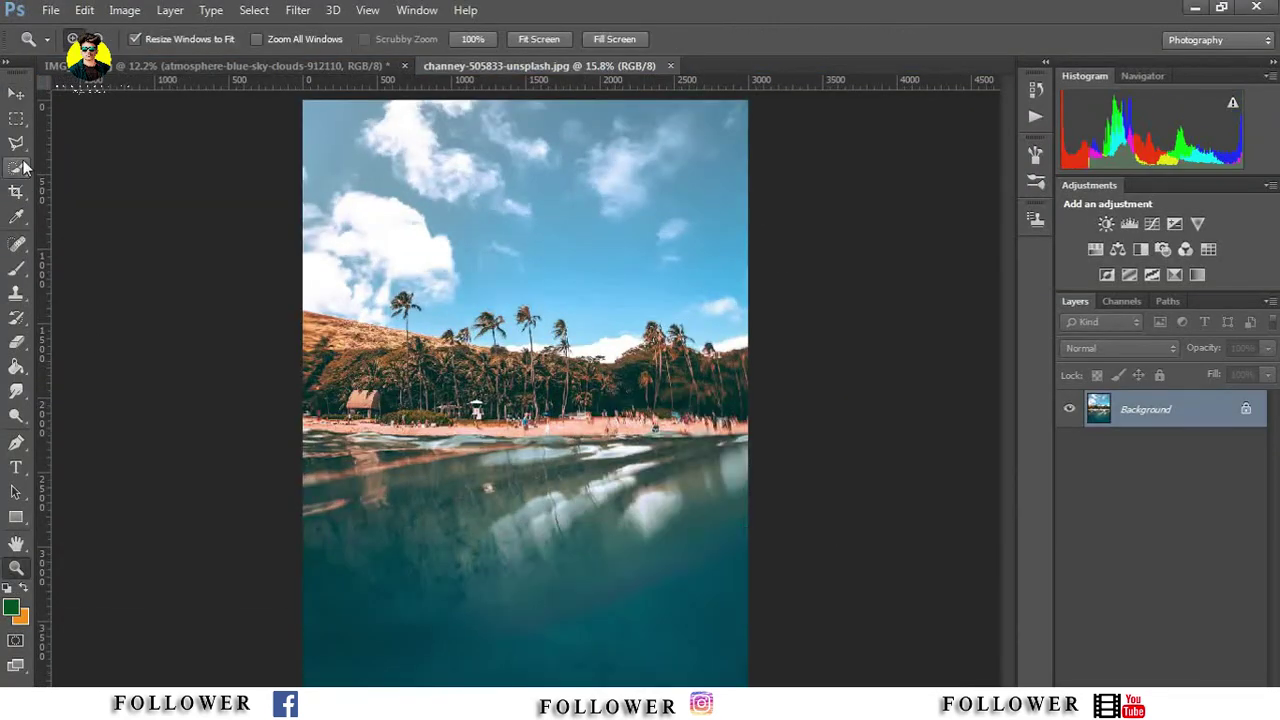
Step: Quick-select the palm-tree line across the beach photo, including the hut and tall palm trunk
left_click_drag(555, 388, 648, 383)
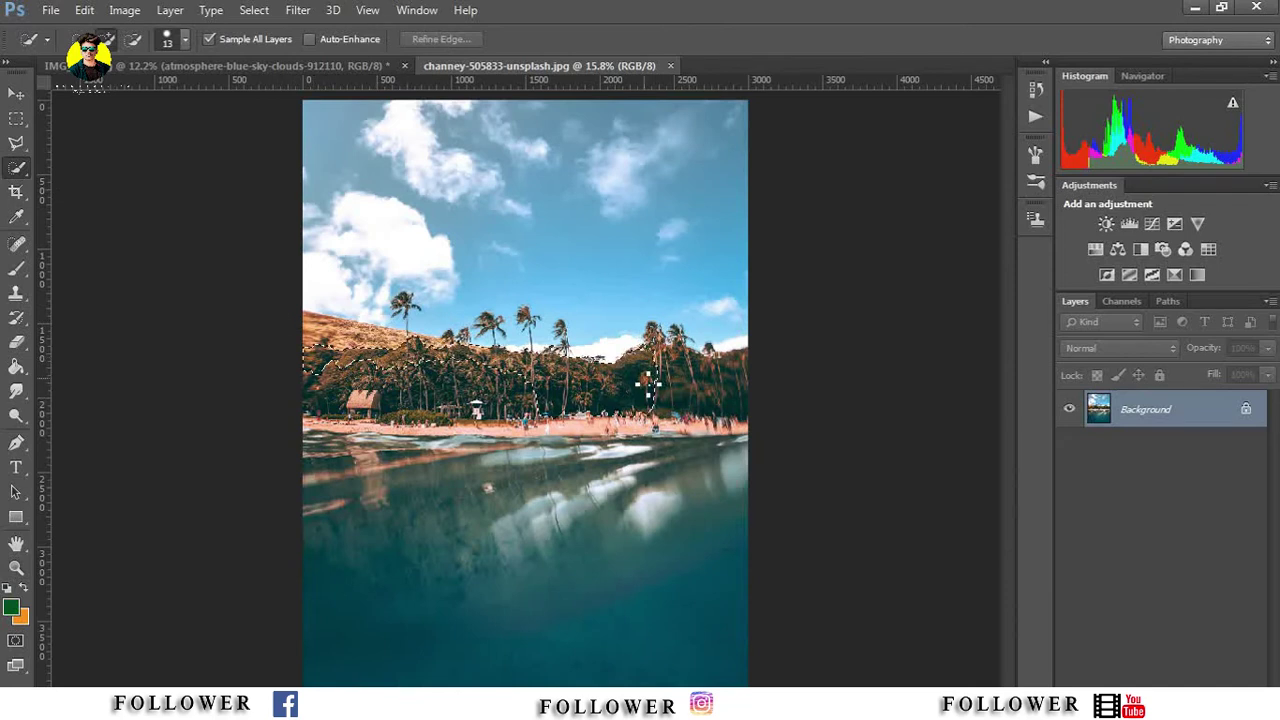
left_click_drag(728, 370, 615, 395)
left_click_drag(455, 390, 370, 392)
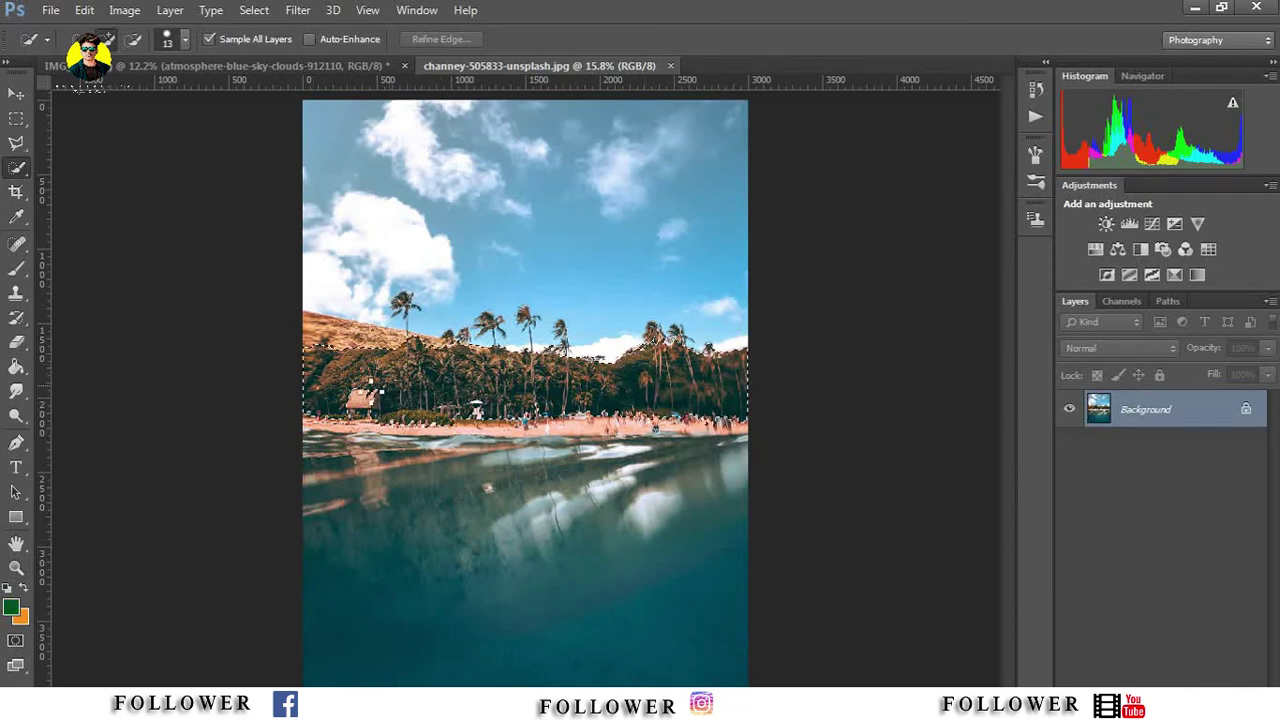
left_click_drag(418, 318, 410, 306)
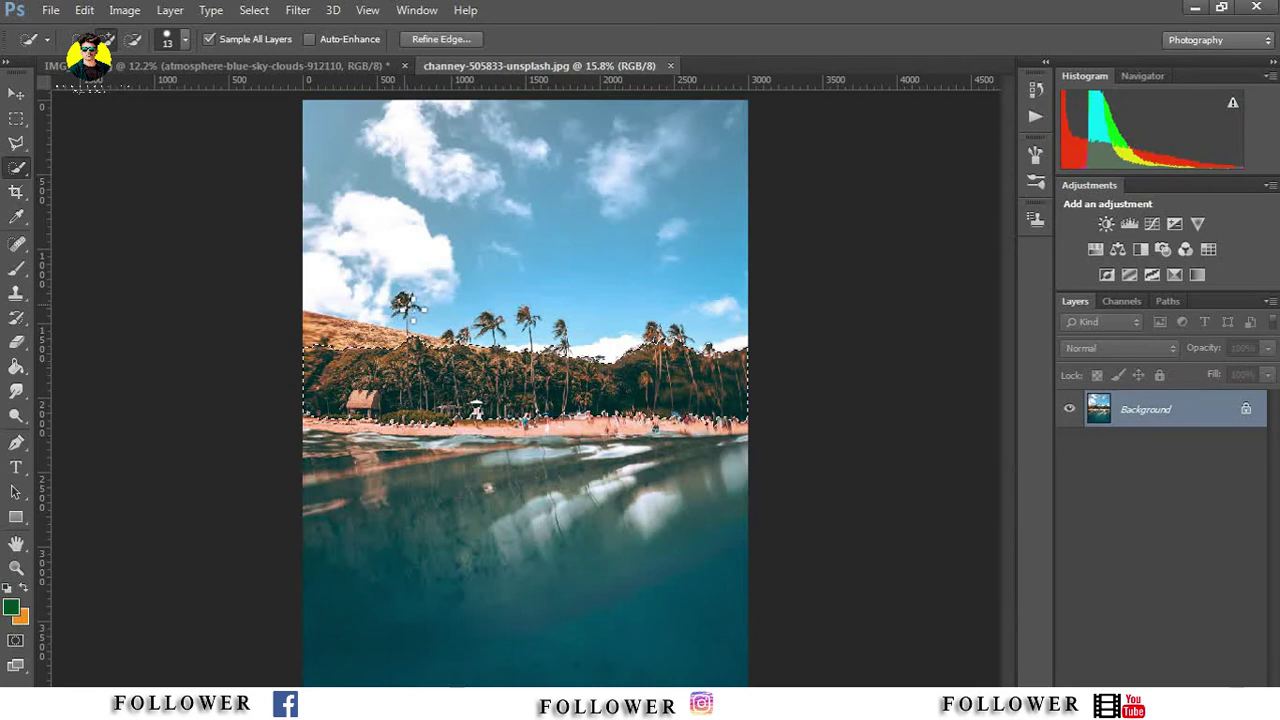
left_click_drag(415, 311, 409, 313)
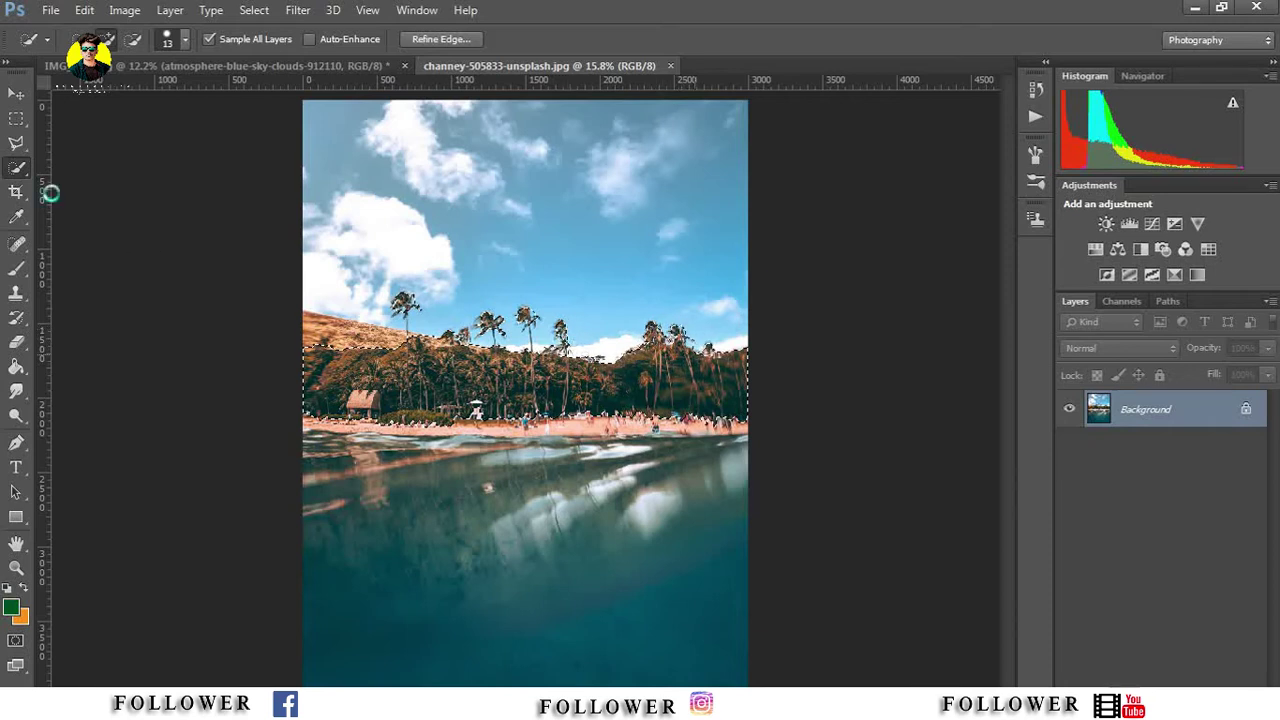
Step: Copy the selected tree line and paste it onto a new Layer 1
left_click(84, 10)
left_click(150, 120)
left_click(84, 10)
left_click(155, 160)
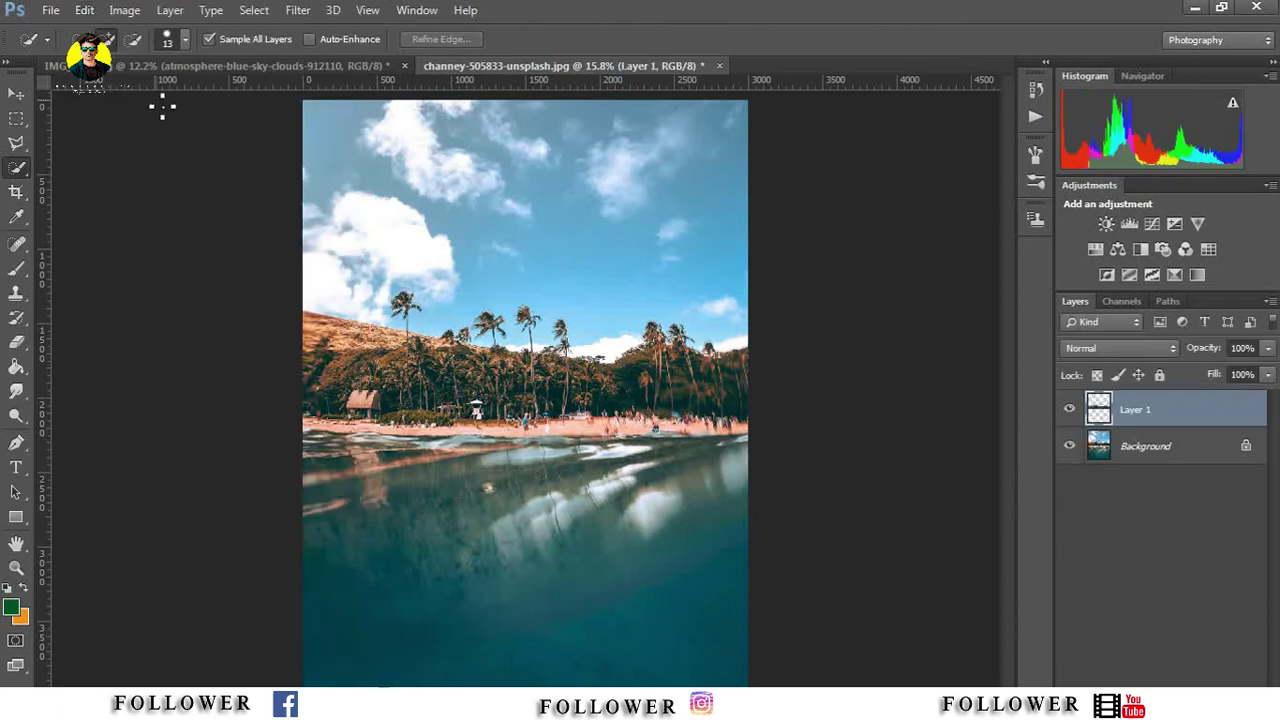
Step: Paste the palm strip into the road composition, move it toward the horizon, and narrow it
left_click(200, 65)
left_click(84, 10)
left_click(150, 157)
left_click(15, 92)
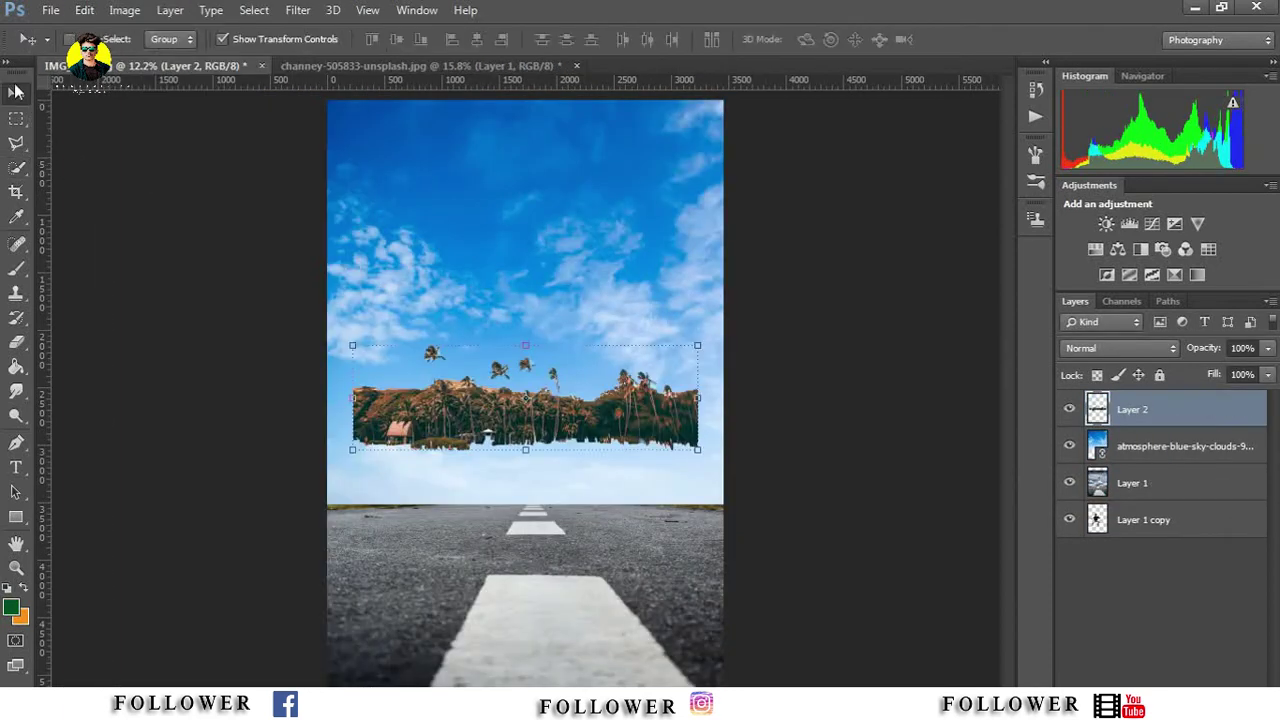
left_click_drag(525, 400, 484, 468)
key("ctrl+t")
mouse_move(656, 518)
left_mouse_down()
mouse_move(615, 488)
mouse_move(587, 510)
left_mouse_up()
left_click_drag(656, 414, 597, 421)
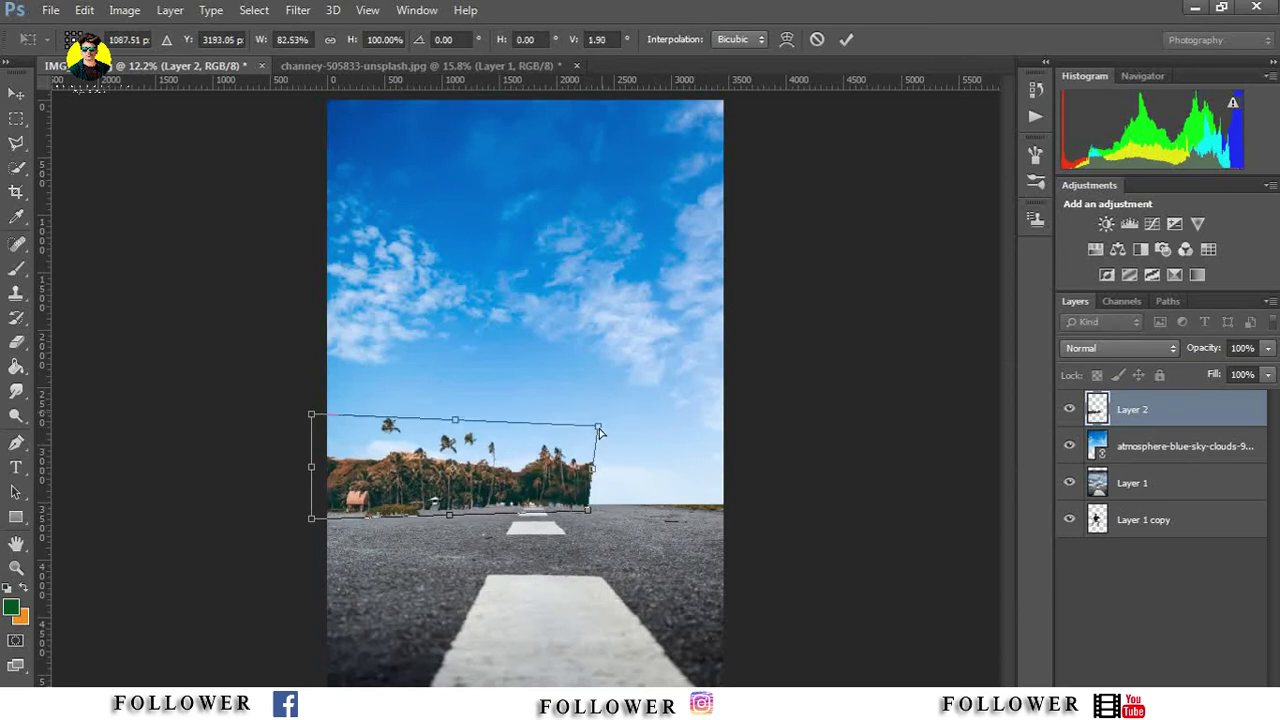
left_click(846, 39)
Step: Lower the palm strip onto the left horizon and skew its top and lower-right corner to fit
left_click_drag(497, 487, 490, 480)
left_click_drag(311, 428, 405, 482)
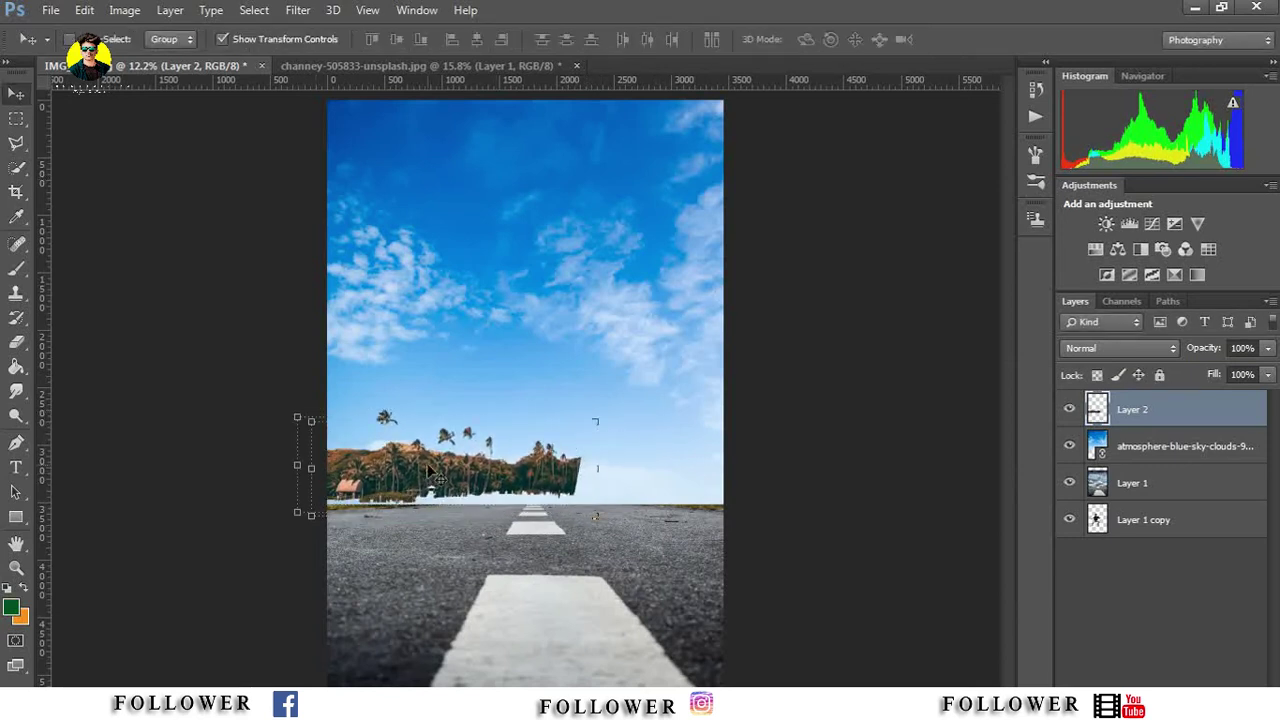
key("ctrl+t")
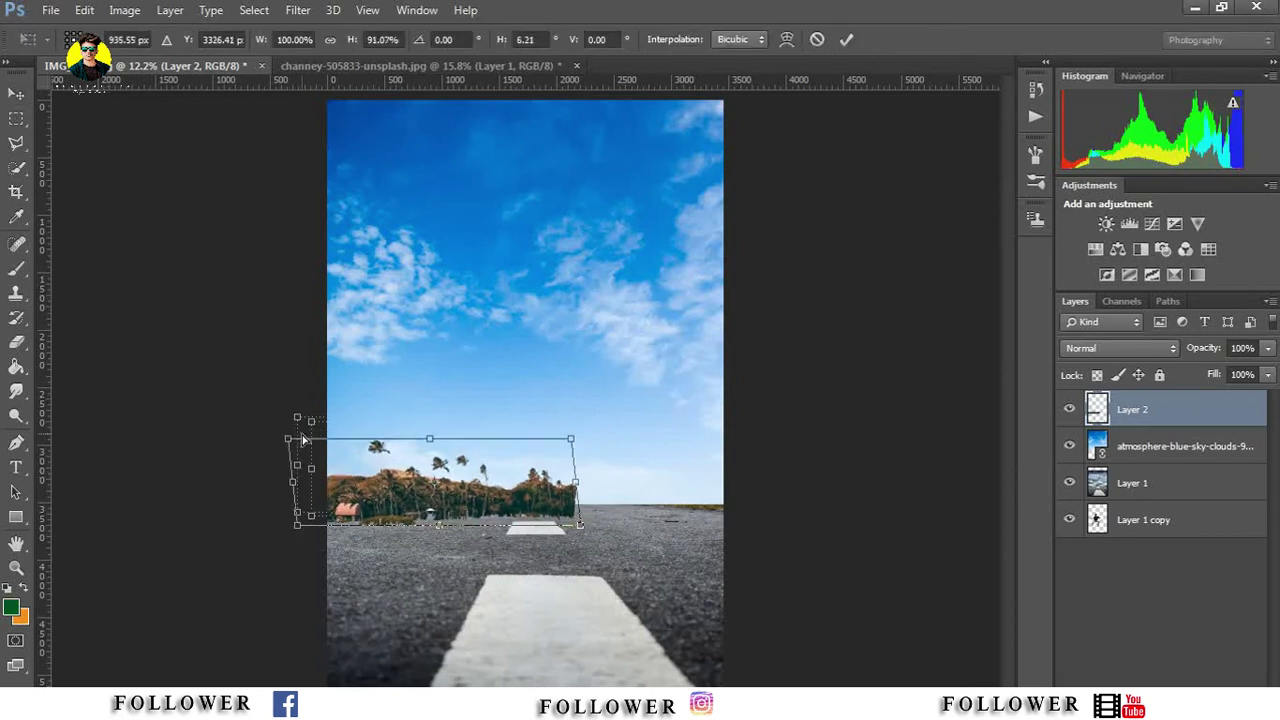
left_click_drag(439, 430, 407, 425)
left_click_drag(579, 525, 569, 520)
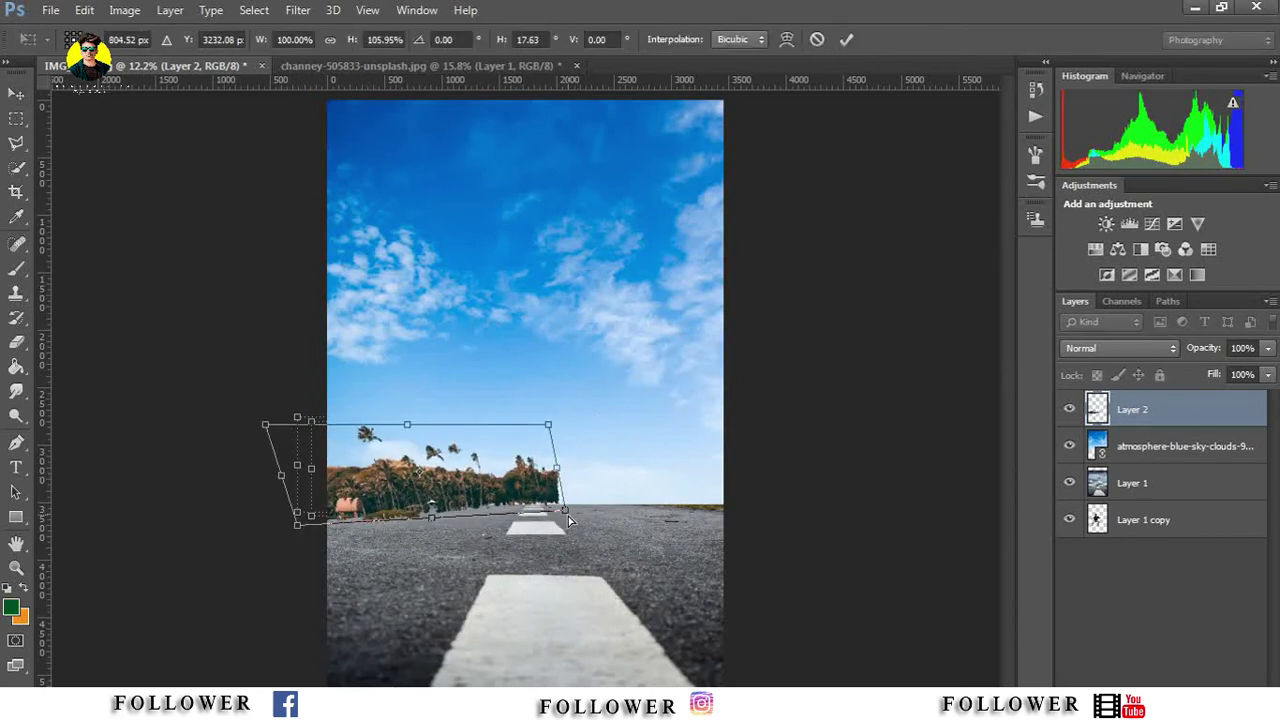
left_click(846, 40)
left_click(298, 10)
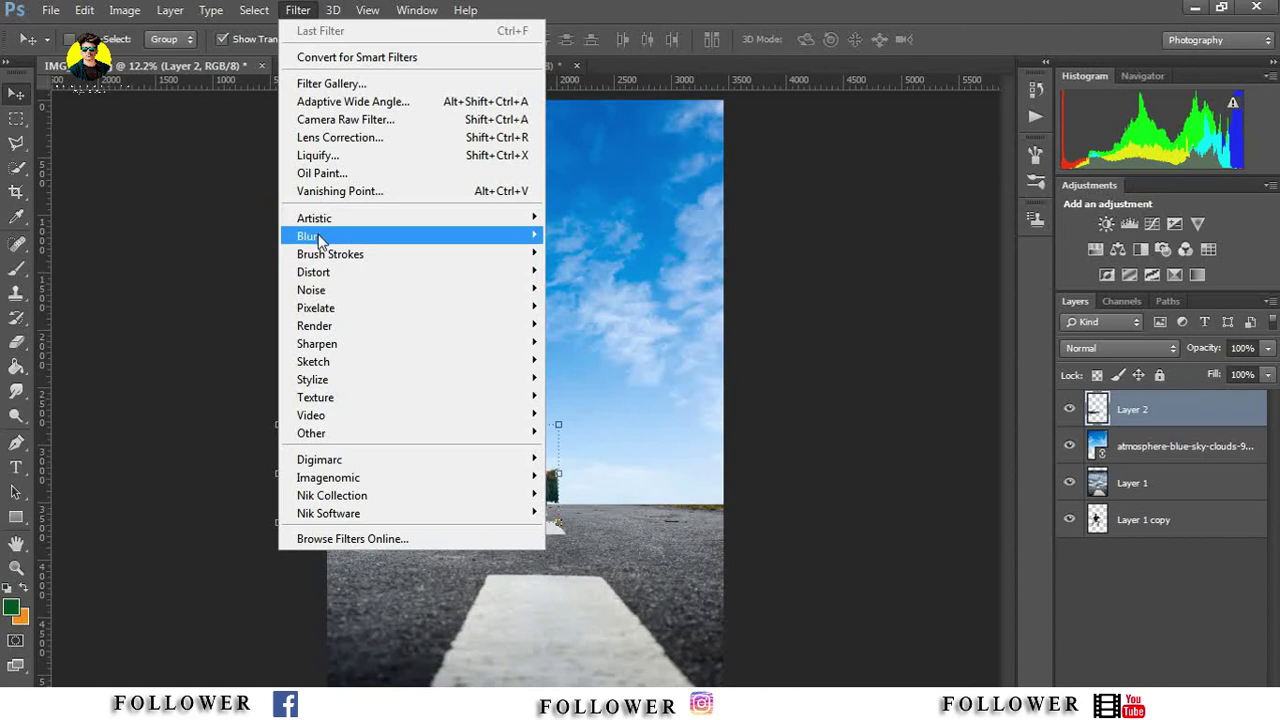
Step: Try blur filters on the palm strip, applying a motion blur and then undoing it
left_click(588, 440)
left_click(757, 139)
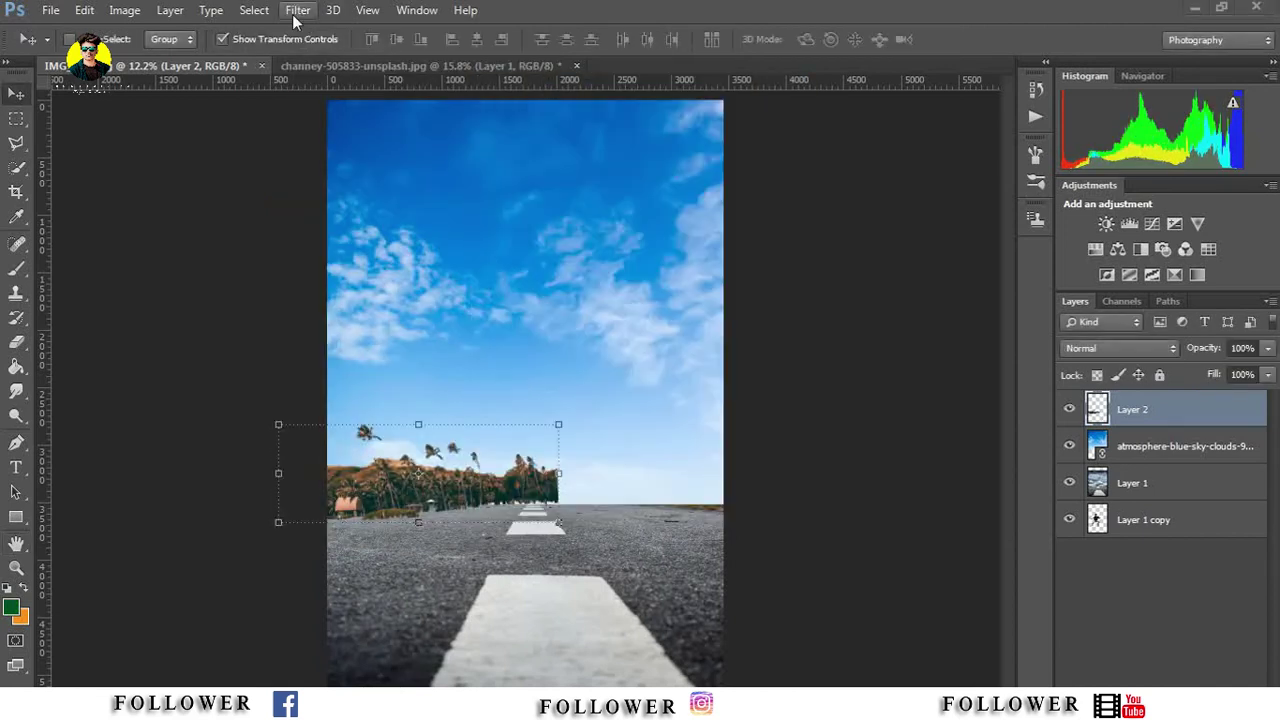
left_click(298, 10)
left_click(605, 408)
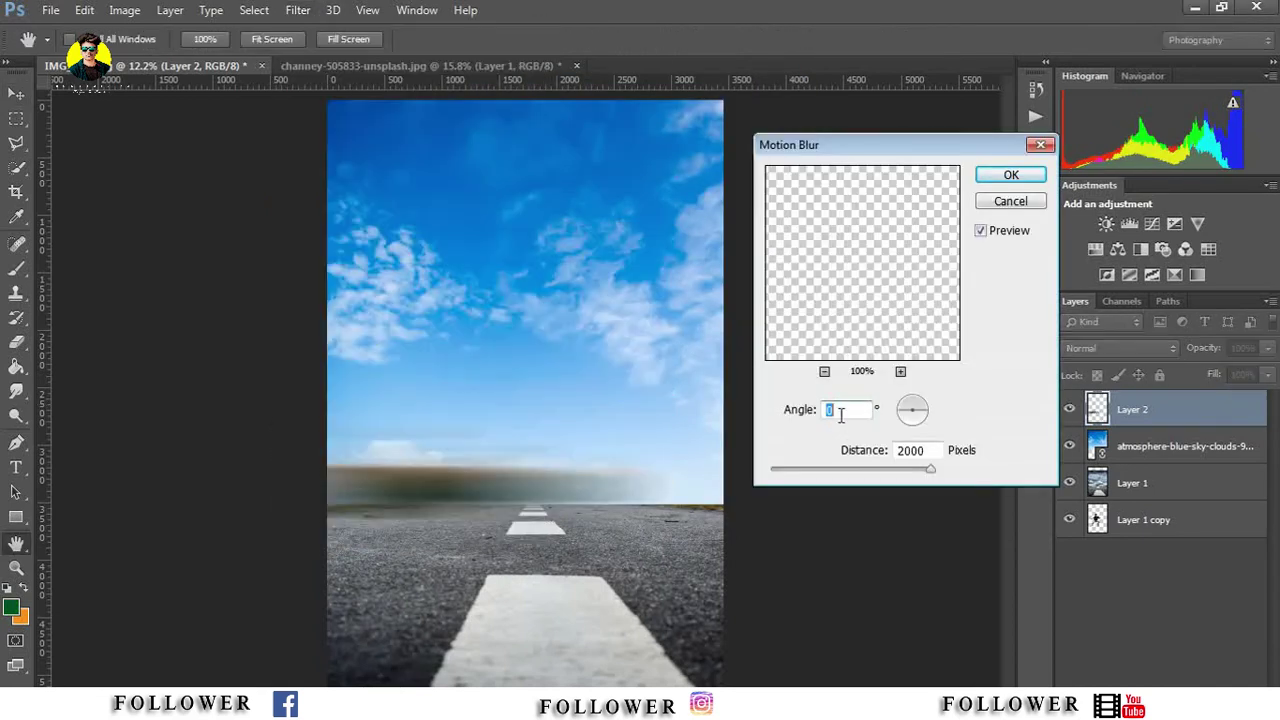
left_click(1011, 175)
key("v")
left_click(84, 10)
Step: Apply a Motion Blur of about 35 pixels to the palm-tree strip on Layer 2
left_click(120, 48)
left_click(298, 10)
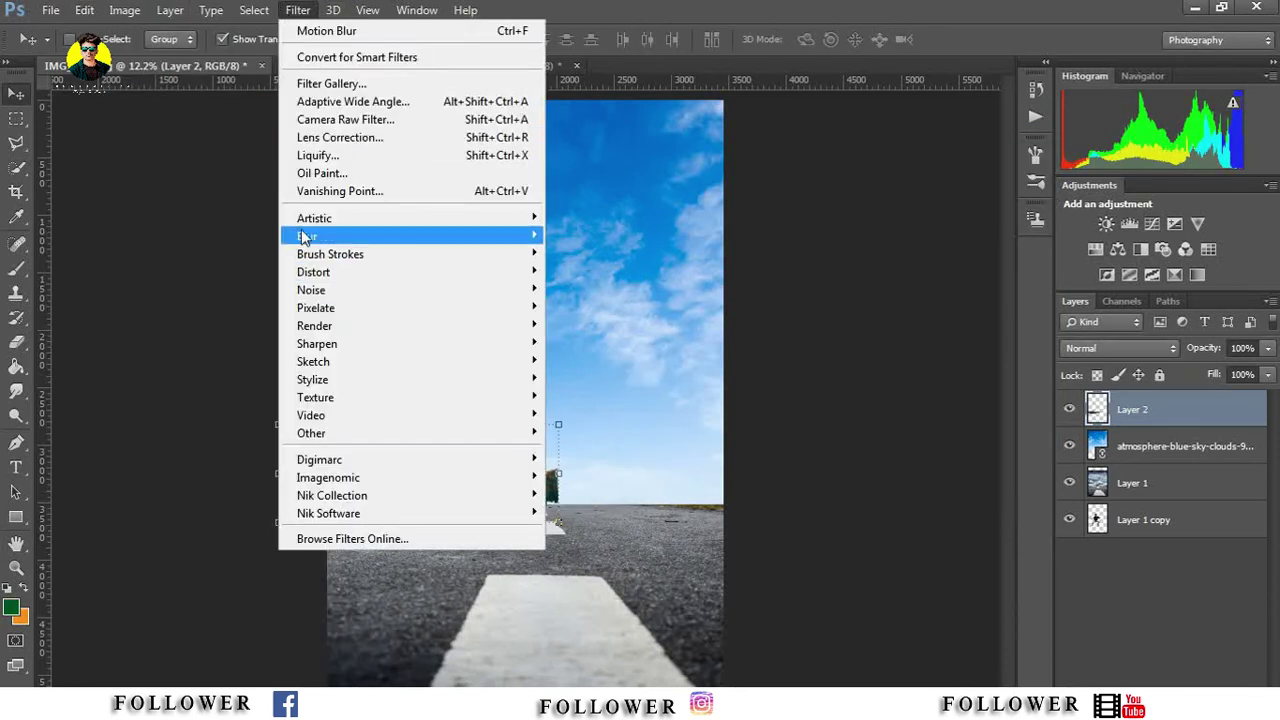
left_click(615, 385)
mouse_move(410, 236)
left_click(1153, 80)
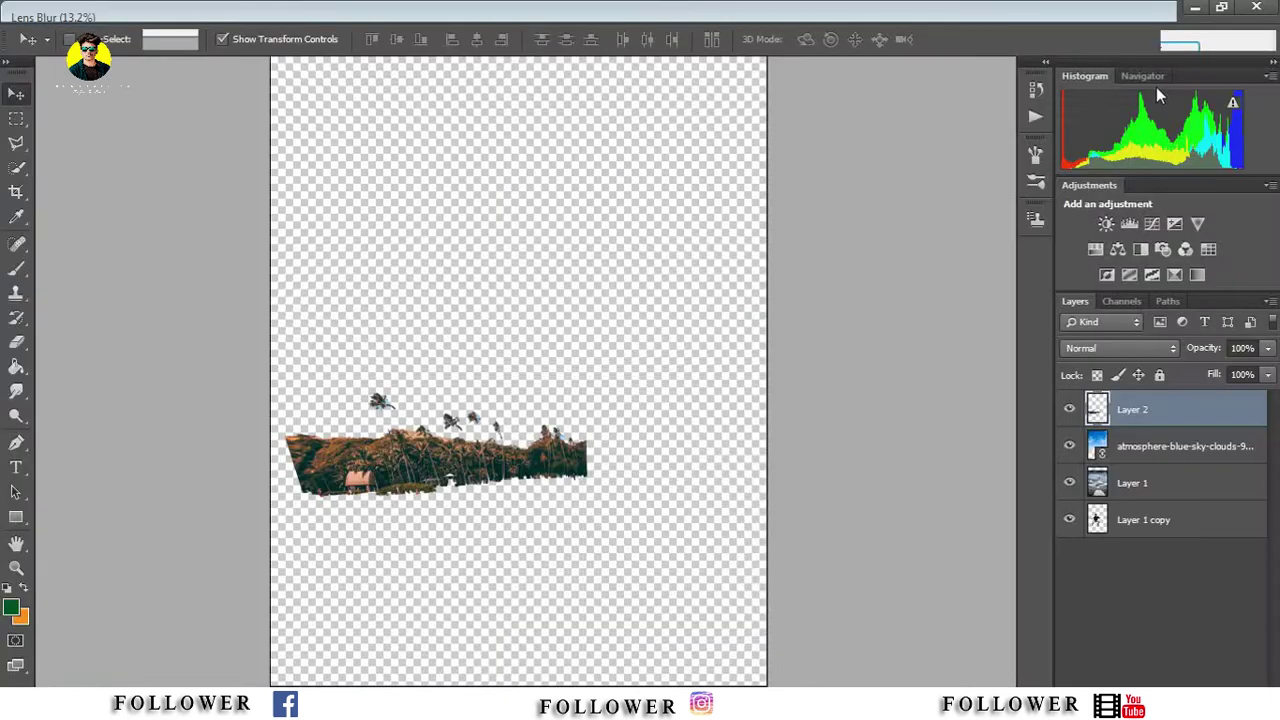
left_click(298, 10)
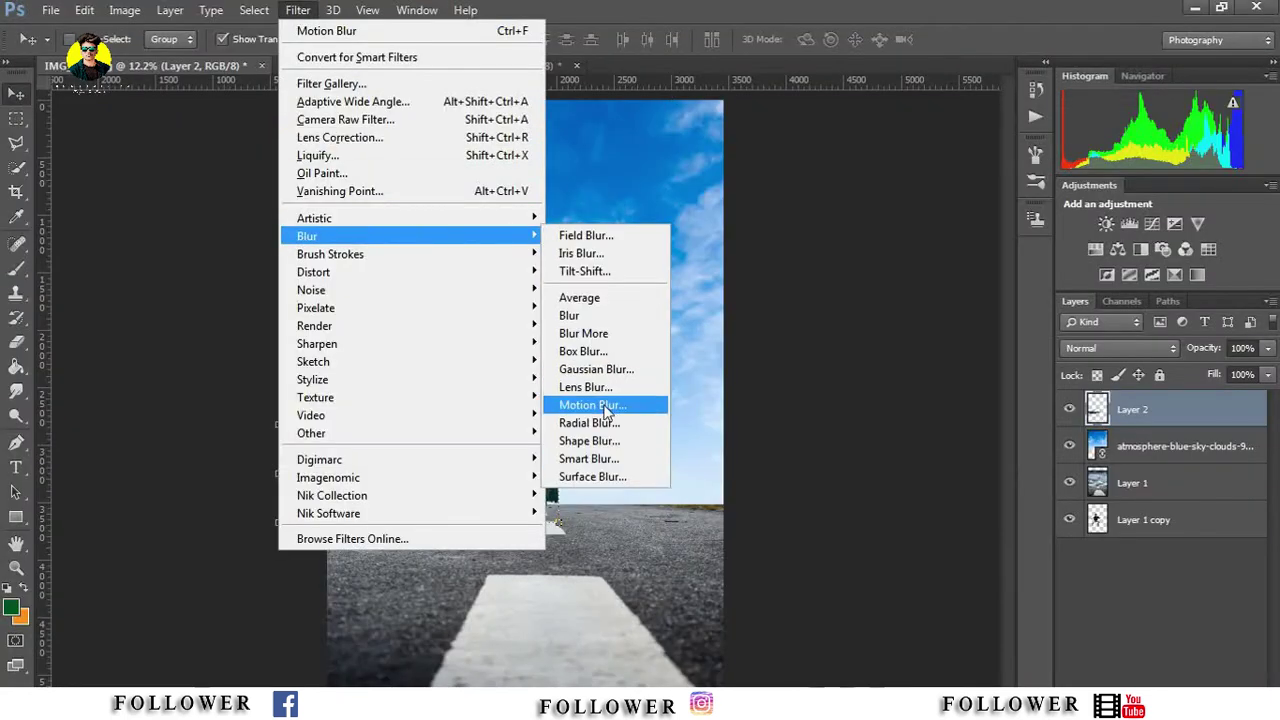
left_click(592, 405)
left_click_drag(812, 470, 801, 476)
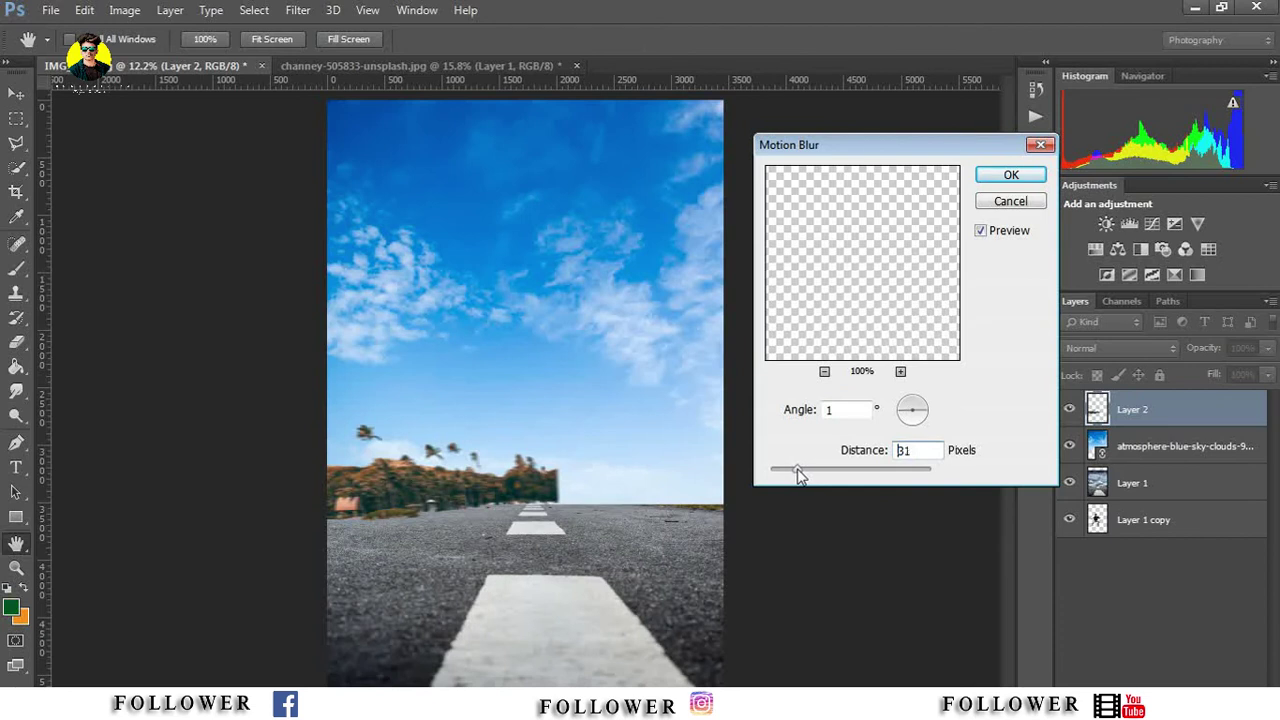
left_click(1011, 174)
Step: Duplicate Layer 2 and flip the copy to extend the palm trees rightward
key("v")
right_click(1140, 415)
left_click(825, 217)
key("ctrl+t")
left_click_drag(276, 473, 795, 473)
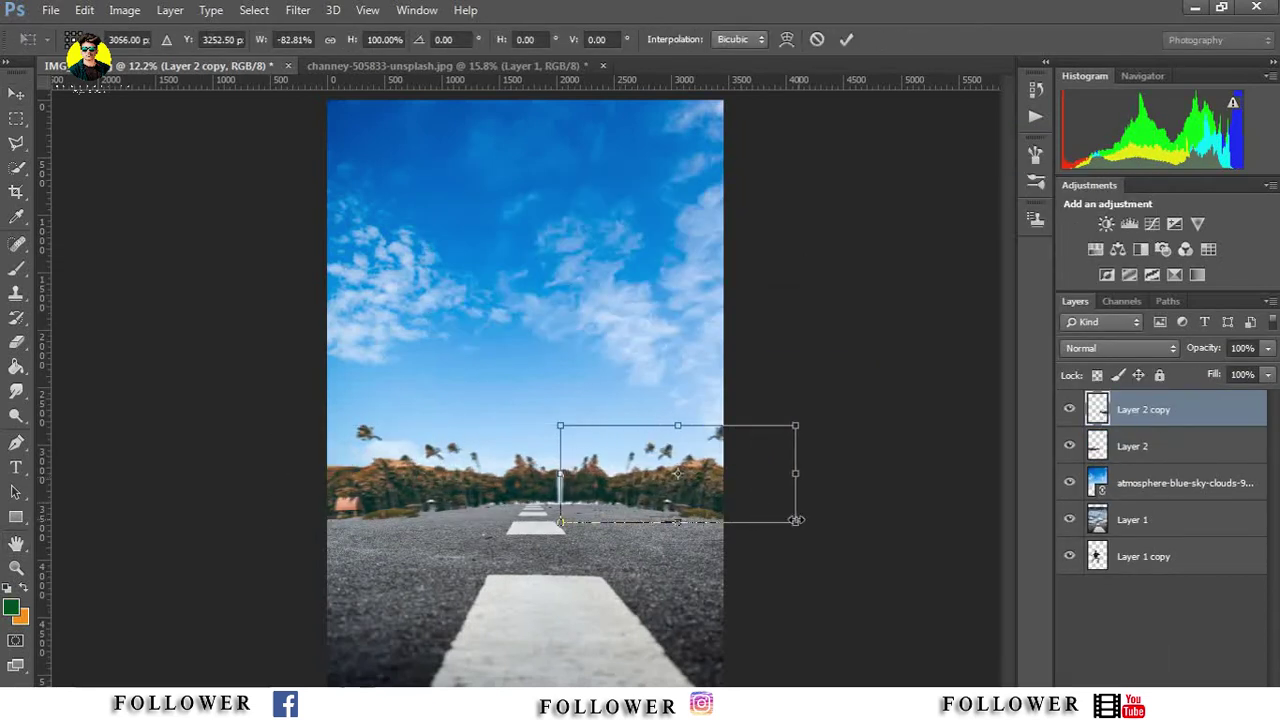
Step: Widen the flipped copy slightly, commit it, and merge it down into Layer 2
left_click_drag(559, 470, 547, 470)
left_click(847, 40)
right_click(1164, 420)
left_click(872, 576)
Step: Softly erase the trees' hard lower edge and nudge the strip slightly down
left_click(16, 342)
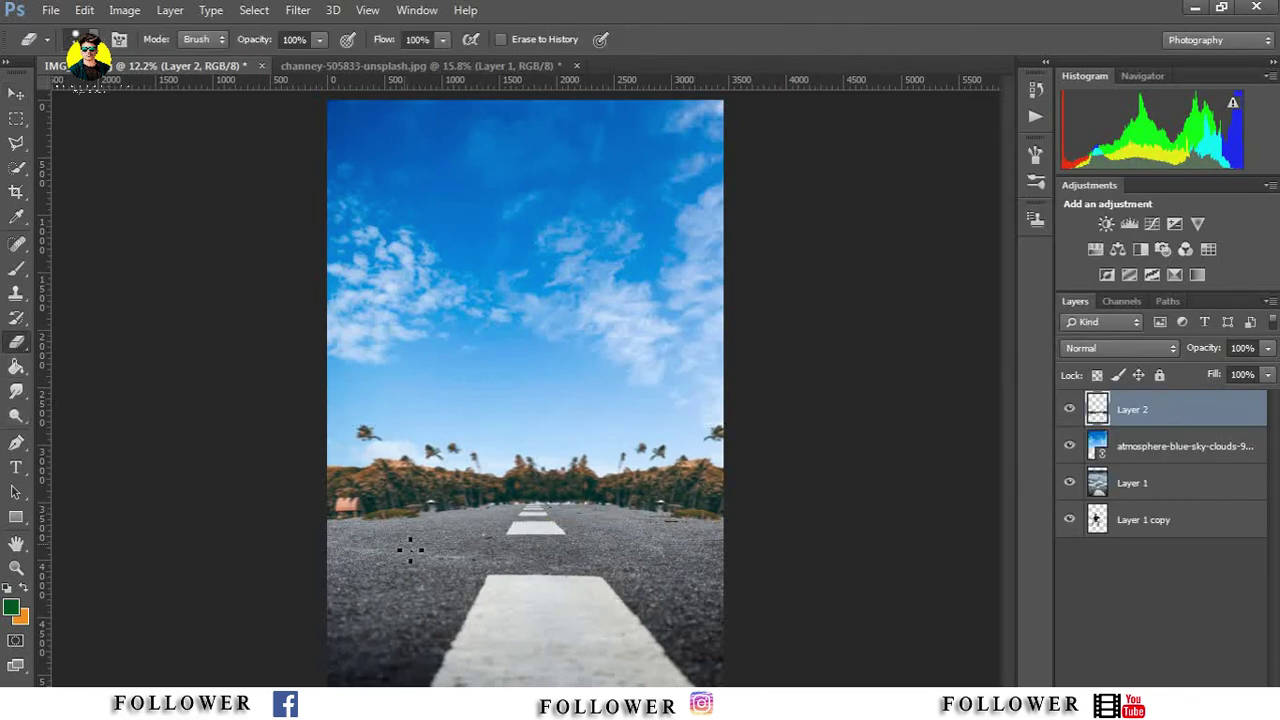
right_click(585, 522)
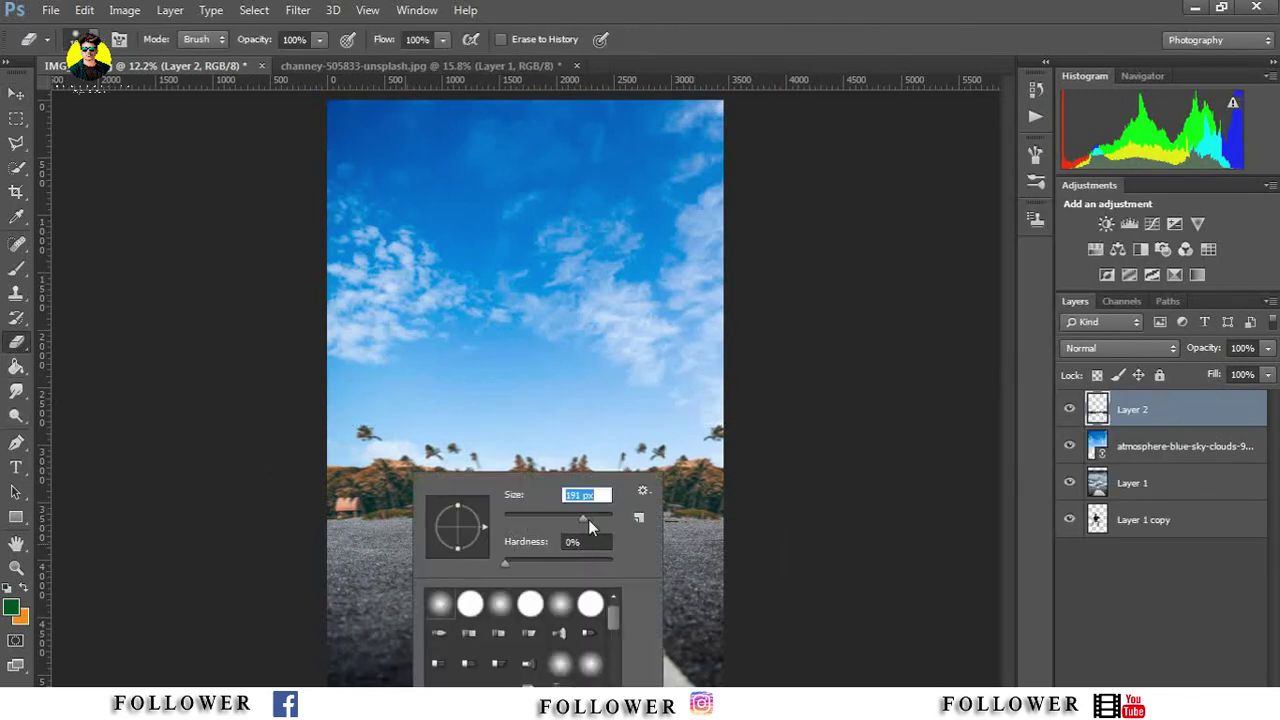
key("Return")
mouse_move(355, 522)
left_mouse_down()
mouse_move(540, 518)
mouse_move(723, 549)
mouse_move(620, 515)
mouse_move(450, 510)
mouse_move(286, 548)
left_mouse_up()
left_click(16, 93)
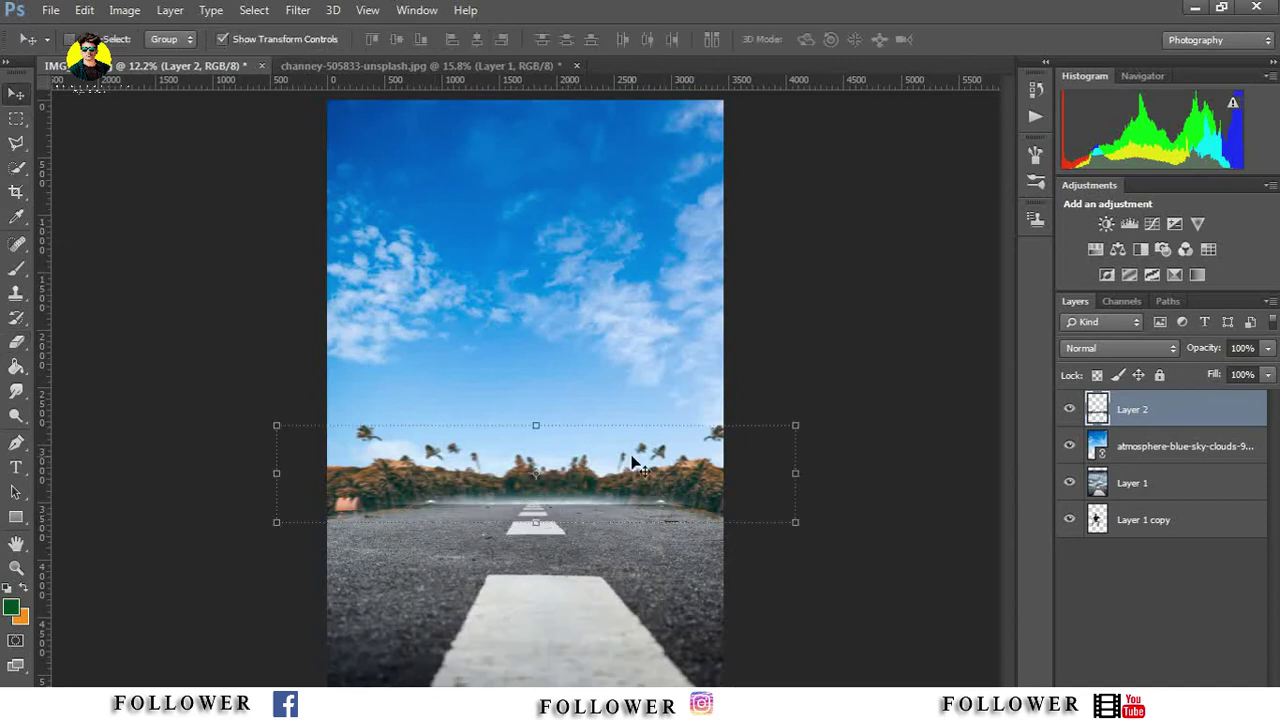
left_click_drag(632, 462, 637, 476)
left_click(16, 567)
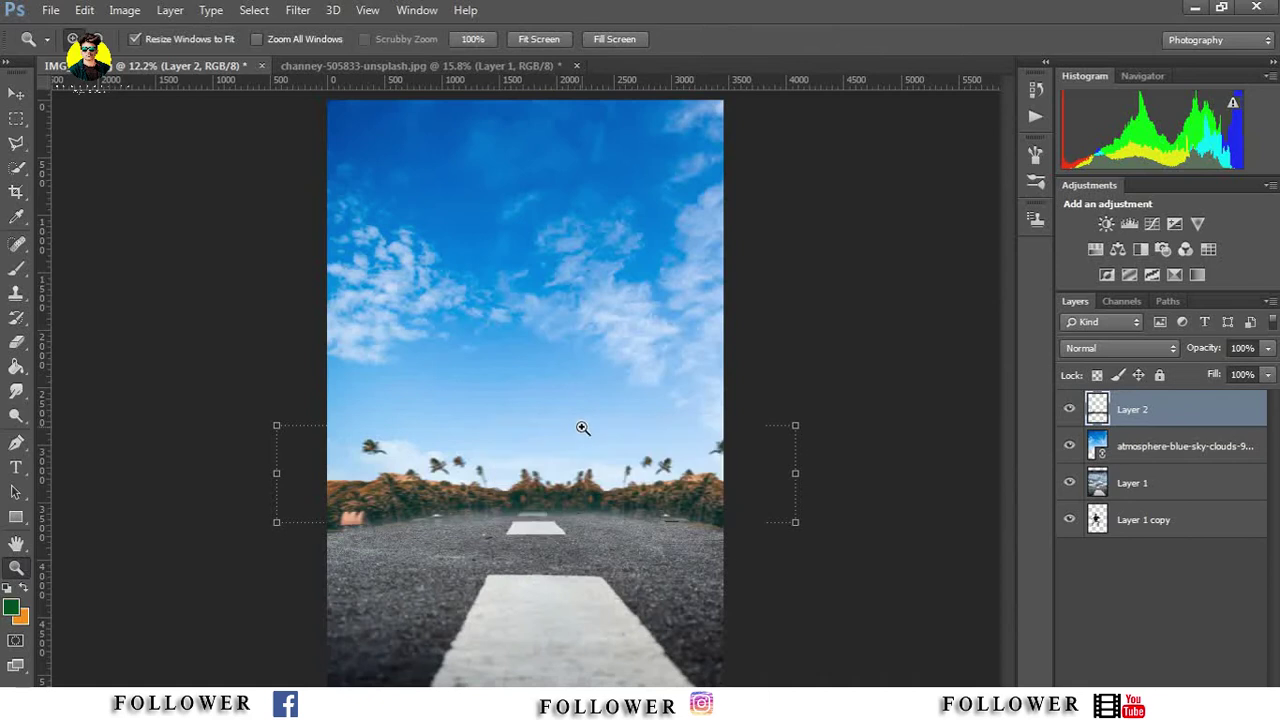
left_click(50, 10)
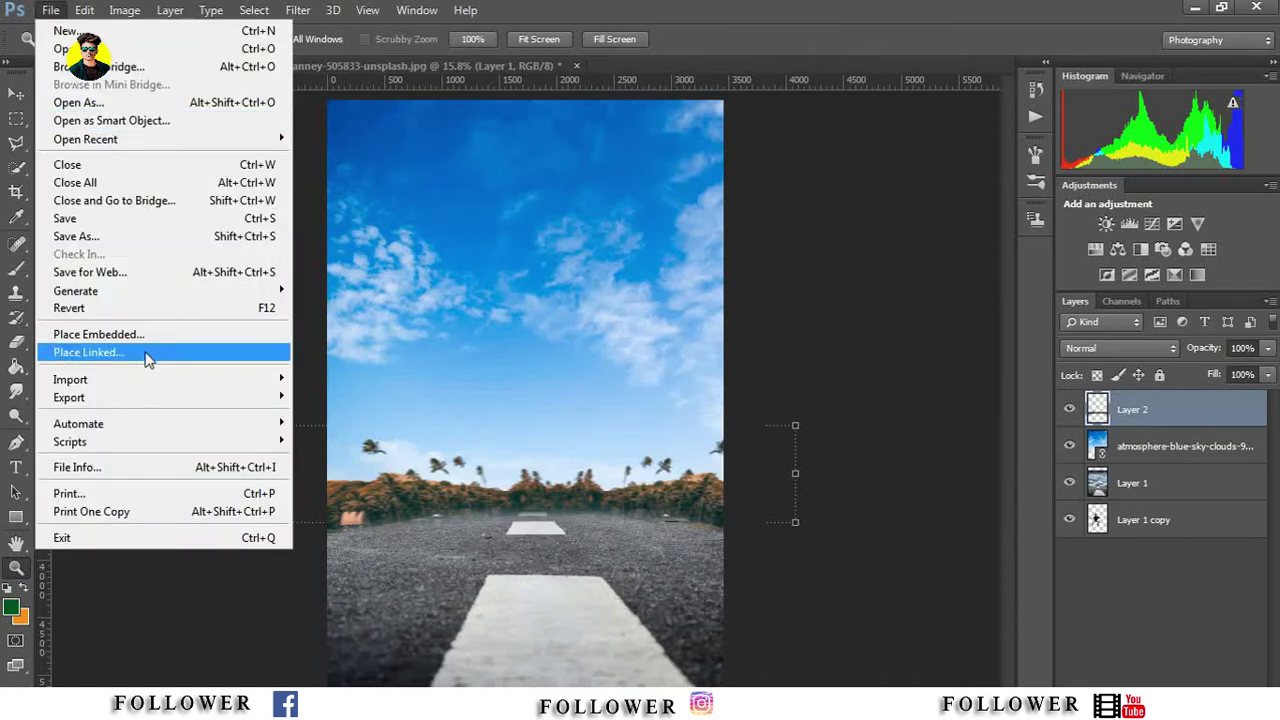
Step: Place the balloon photo into the composition, then delete its layer
left_click(147, 354)
left_click(584, 162)
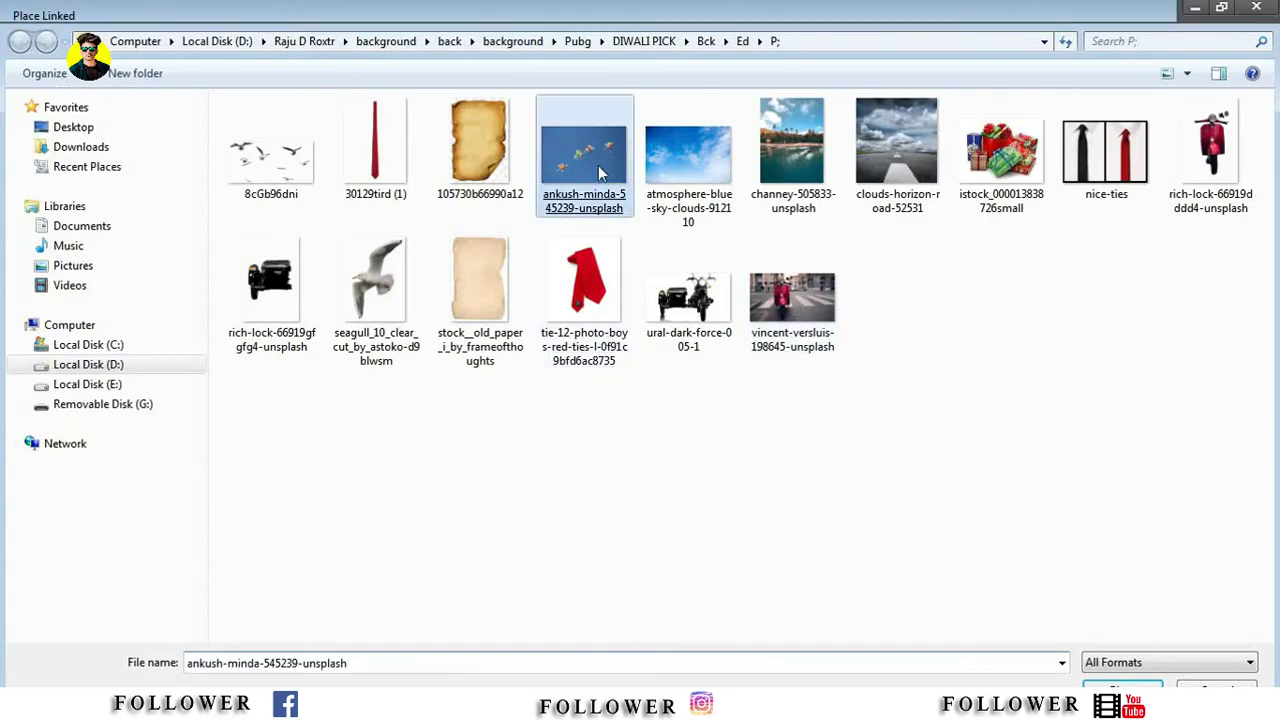
double_click(584, 162)
left_click(656, 39)
right_click(1140, 409)
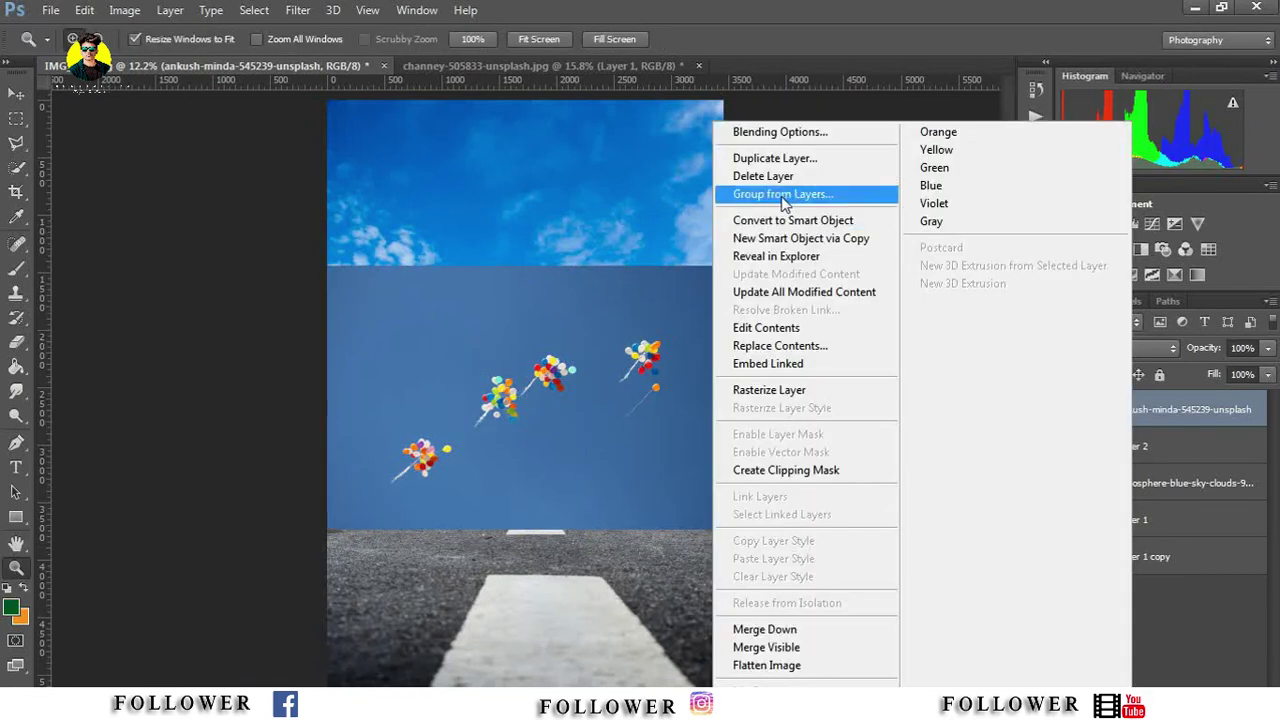
left_click(780, 174)
Step: Close the channey document and open ankush-minda-545239-unsplash fitted to the screen
left_click(576, 65)
left_click(643, 290)
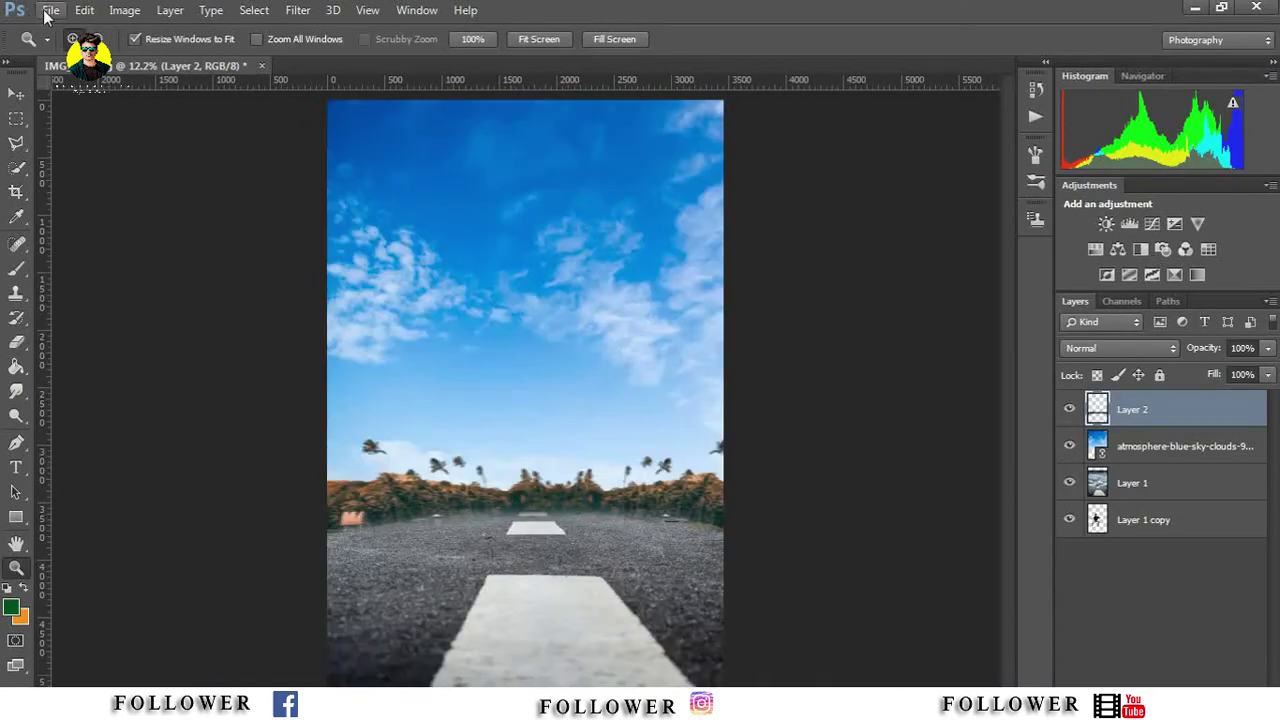
left_click(50, 10)
left_click(70, 52)
double_click(579, 158)
right_click(361, 452)
left_click(400, 463)
left_click(16, 167)
Step: Quick-select the four balloon clusters, including their strings
mouse_move(452, 356)
left_mouse_down()
mouse_move(486, 374)
mouse_move(491, 416)
left_mouse_up()
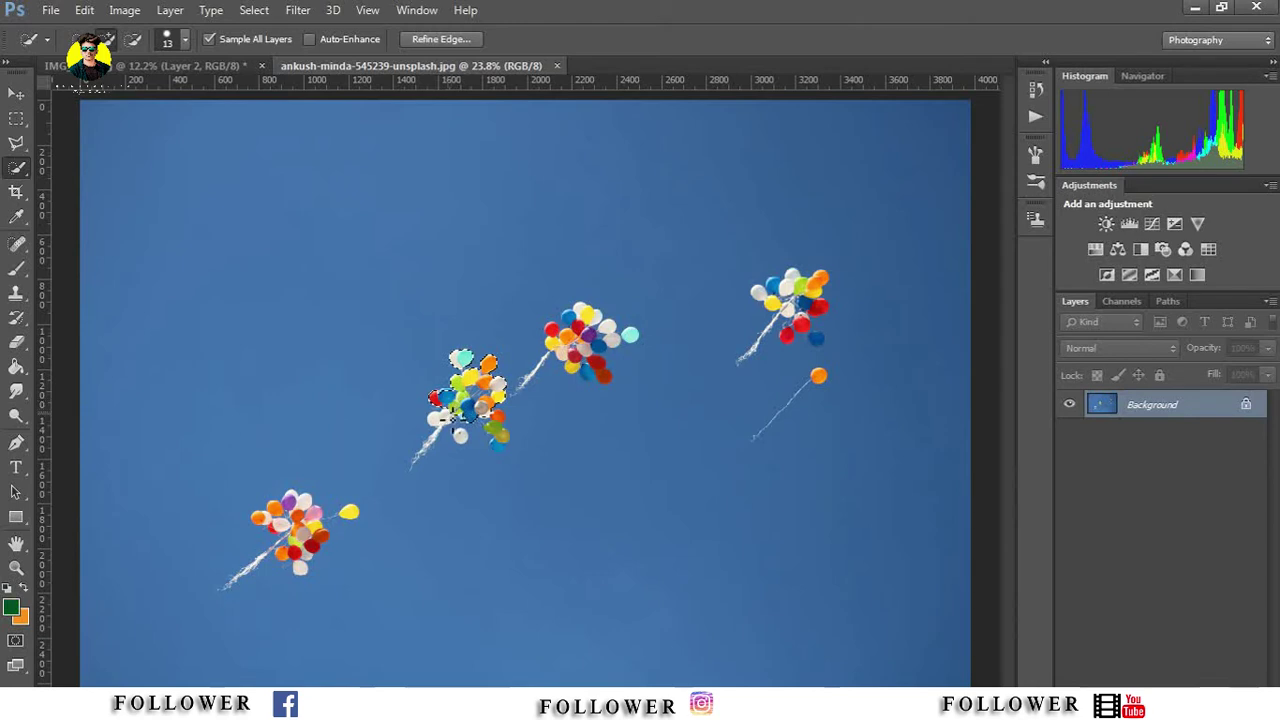
left_click_drag(497, 432, 500, 440)
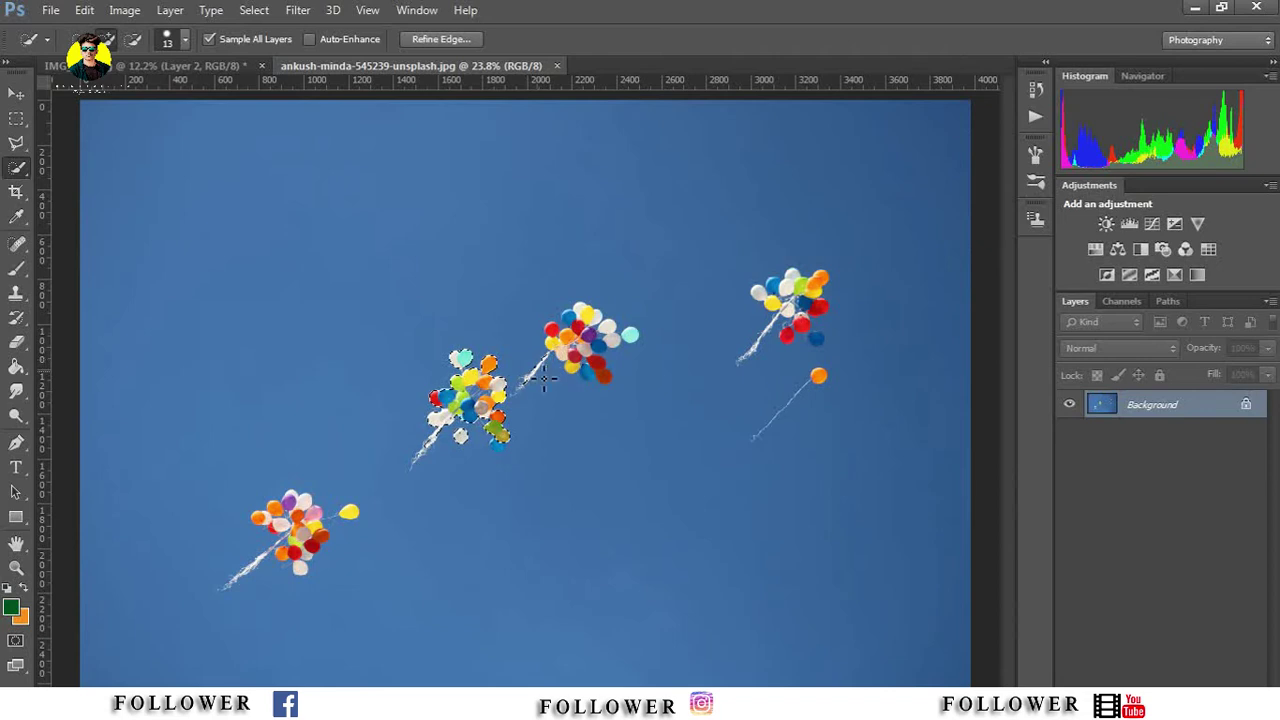
left_click_drag(560, 342, 577, 340)
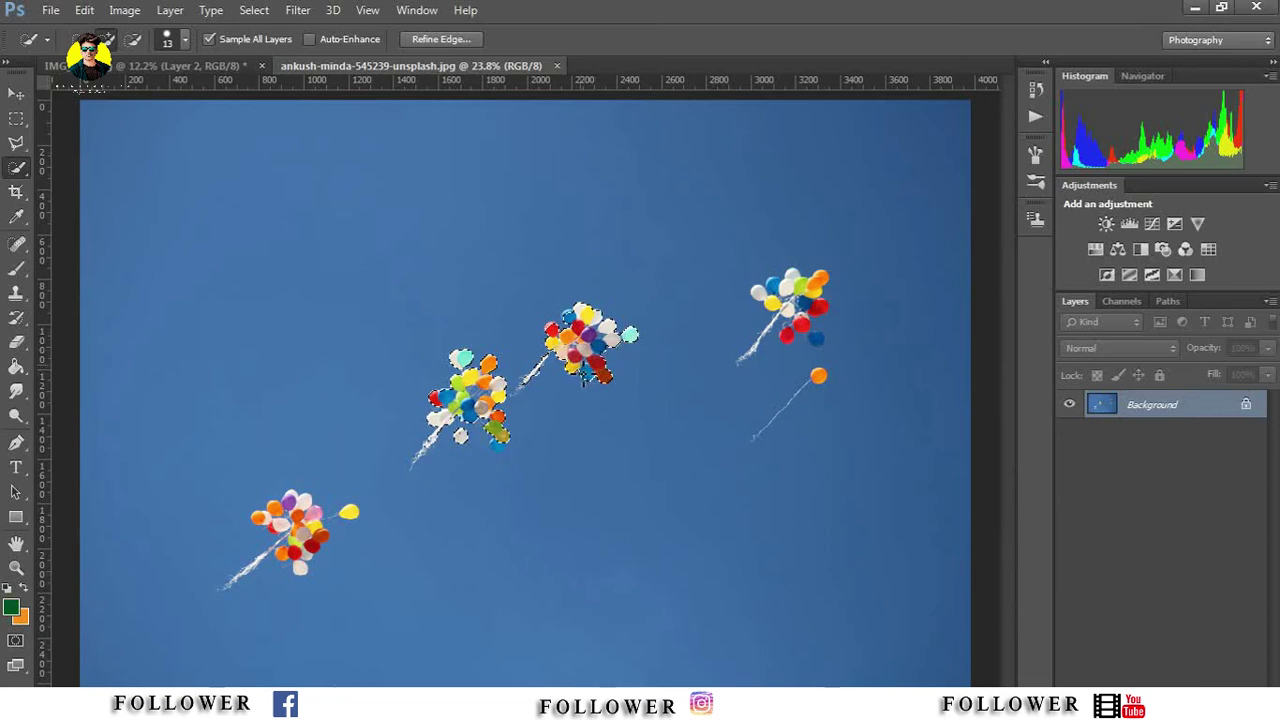
left_click(760, 340)
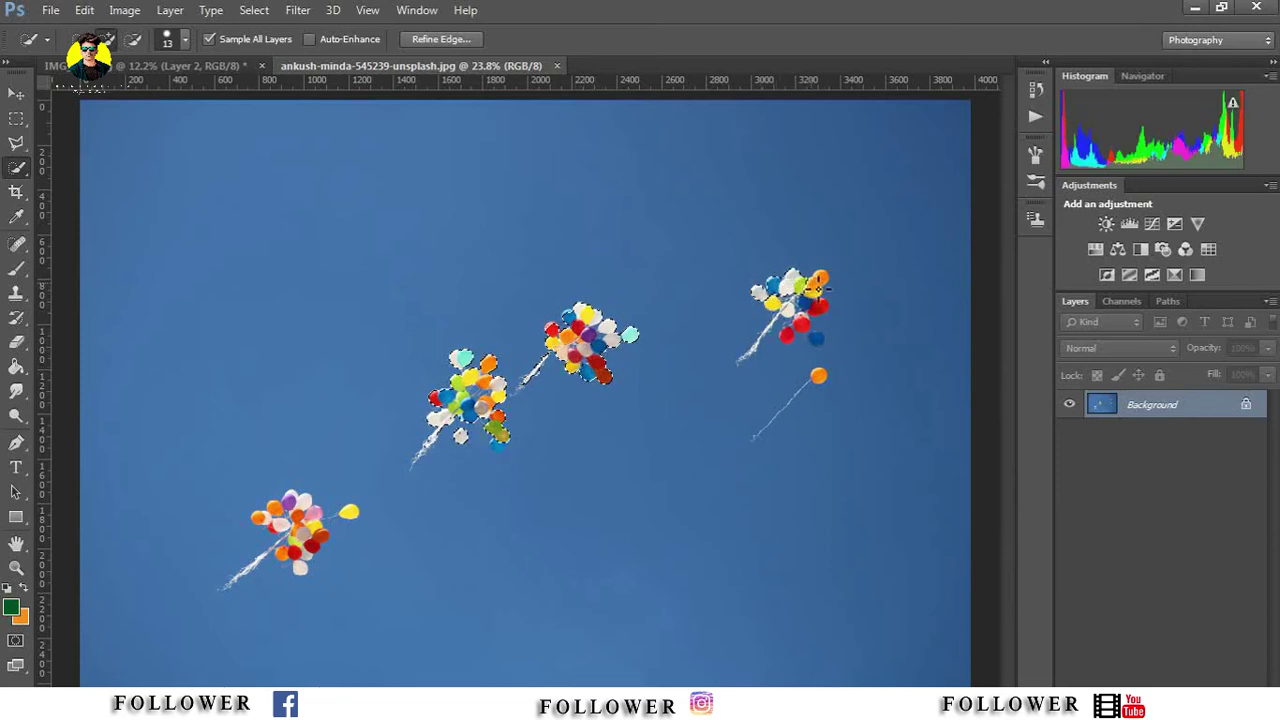
left_click(817, 339)
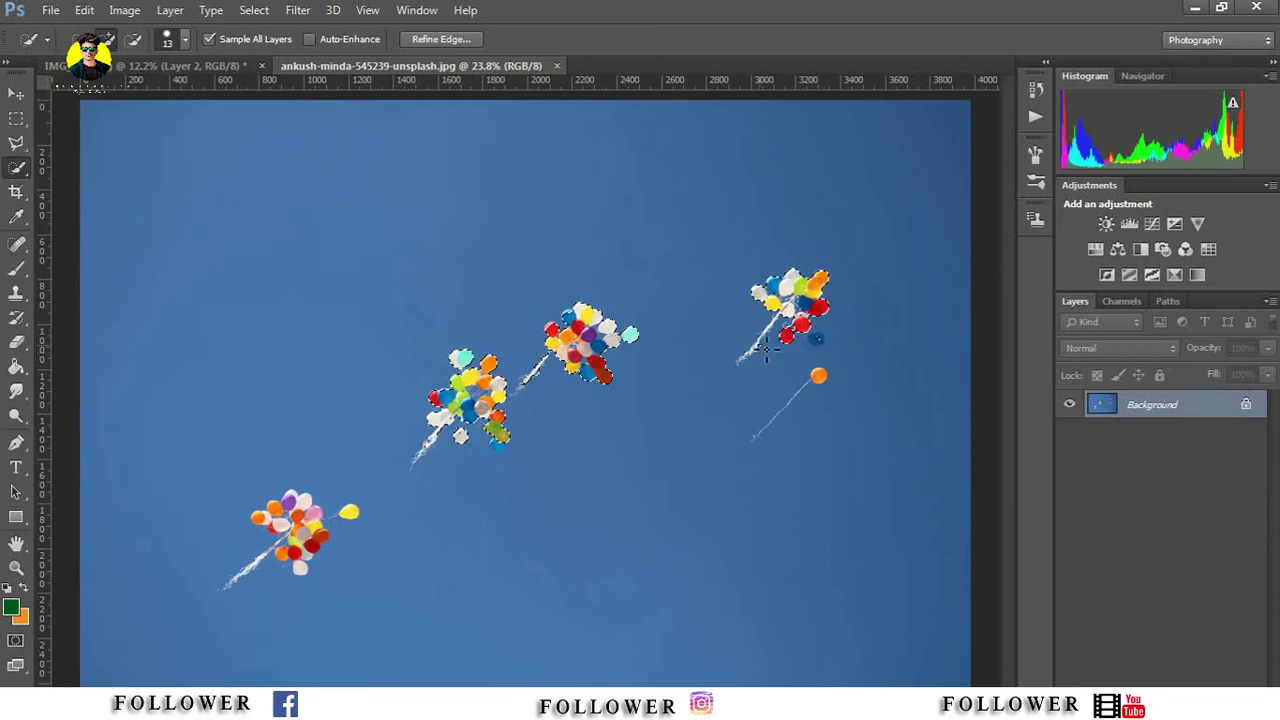
left_click_drag(787, 310, 776, 333)
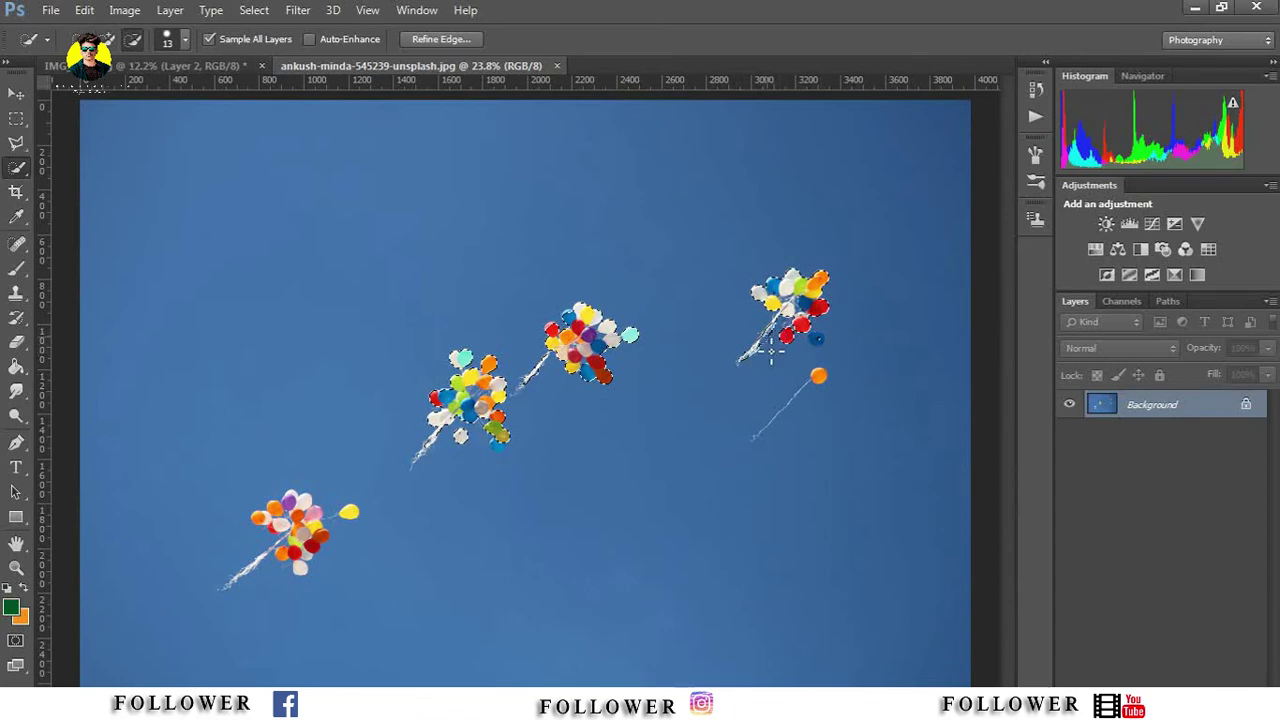
left_click_drag(284, 515, 313, 526)
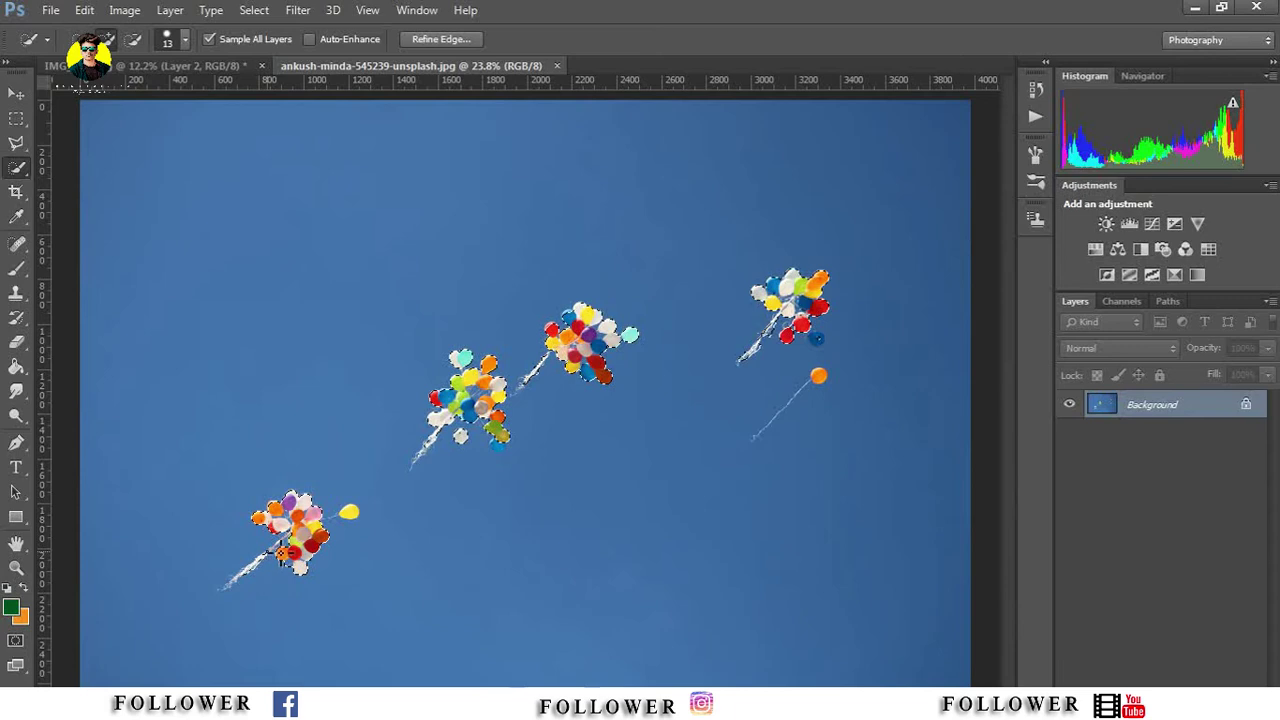
Step: Copy the balloons to a new layer and delete the sky Background layer
left_click(84, 10)
left_click(84, 10)
left_click(200, 157)
left_click(1150, 430)
key("Delete")
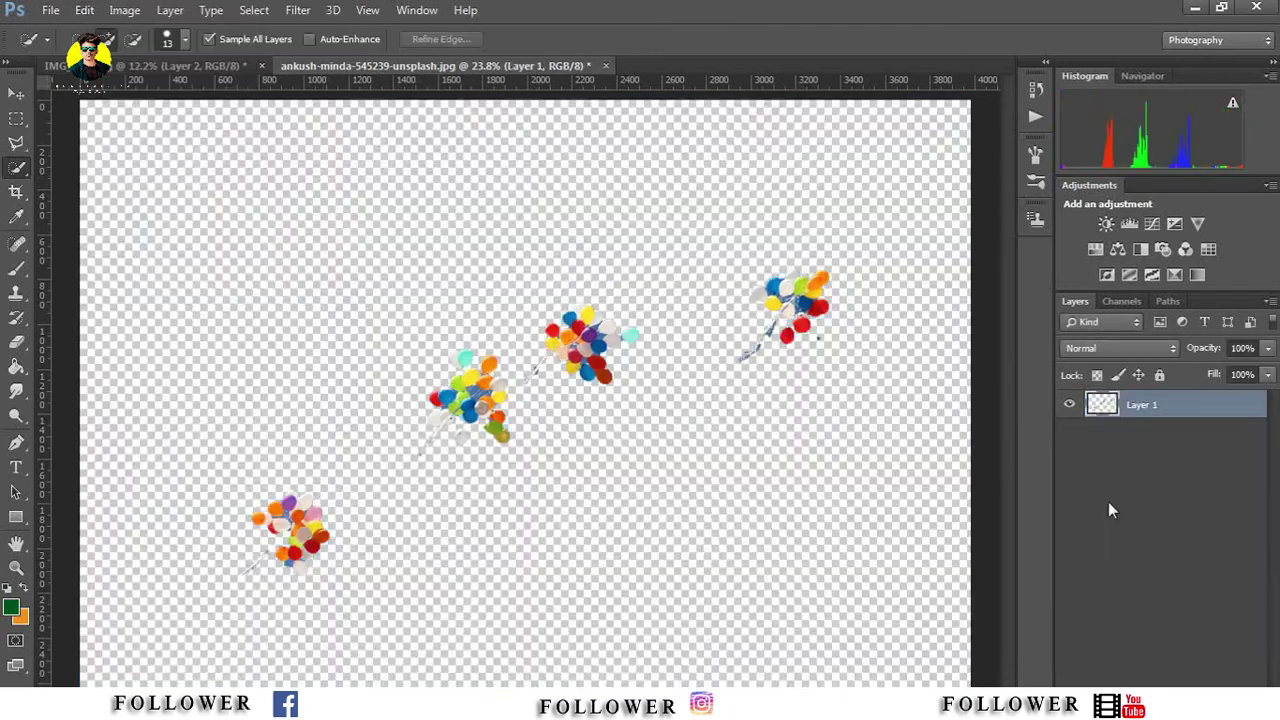
Step: Paste the bottom-left balloon cluster and drag it into the road composition
key("m")
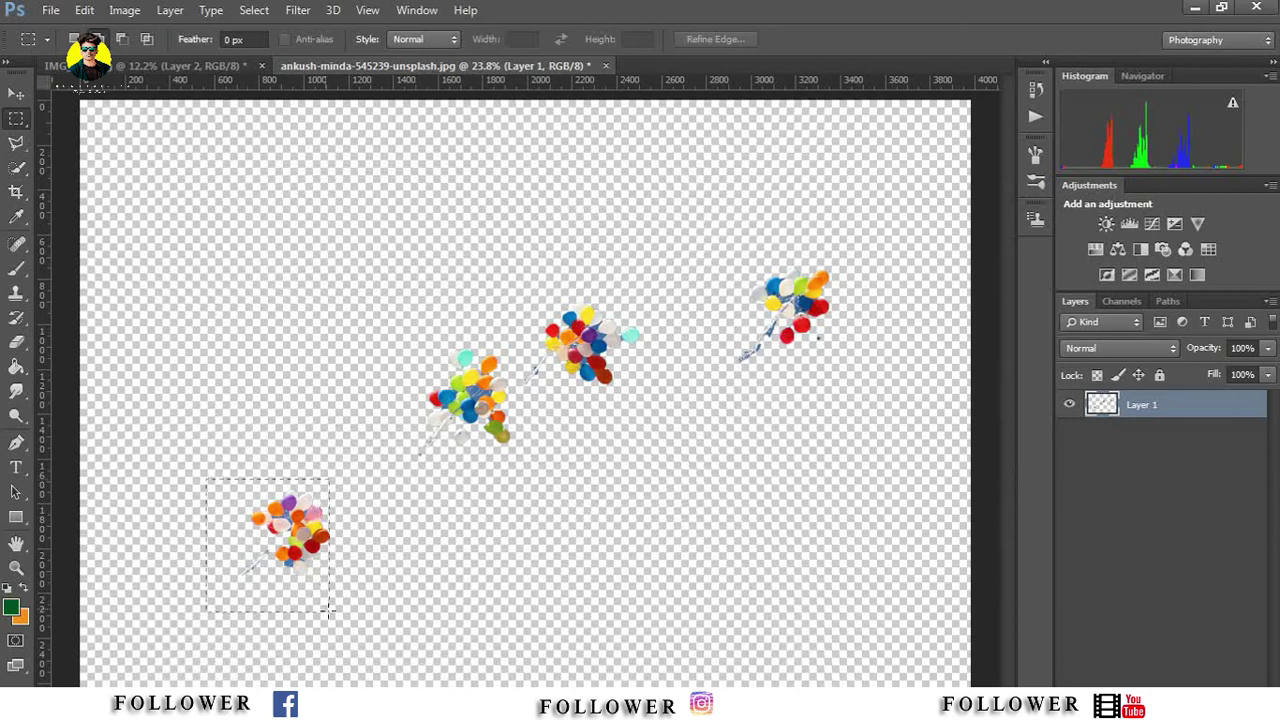
left_click(84, 10)
left_click(84, 10)
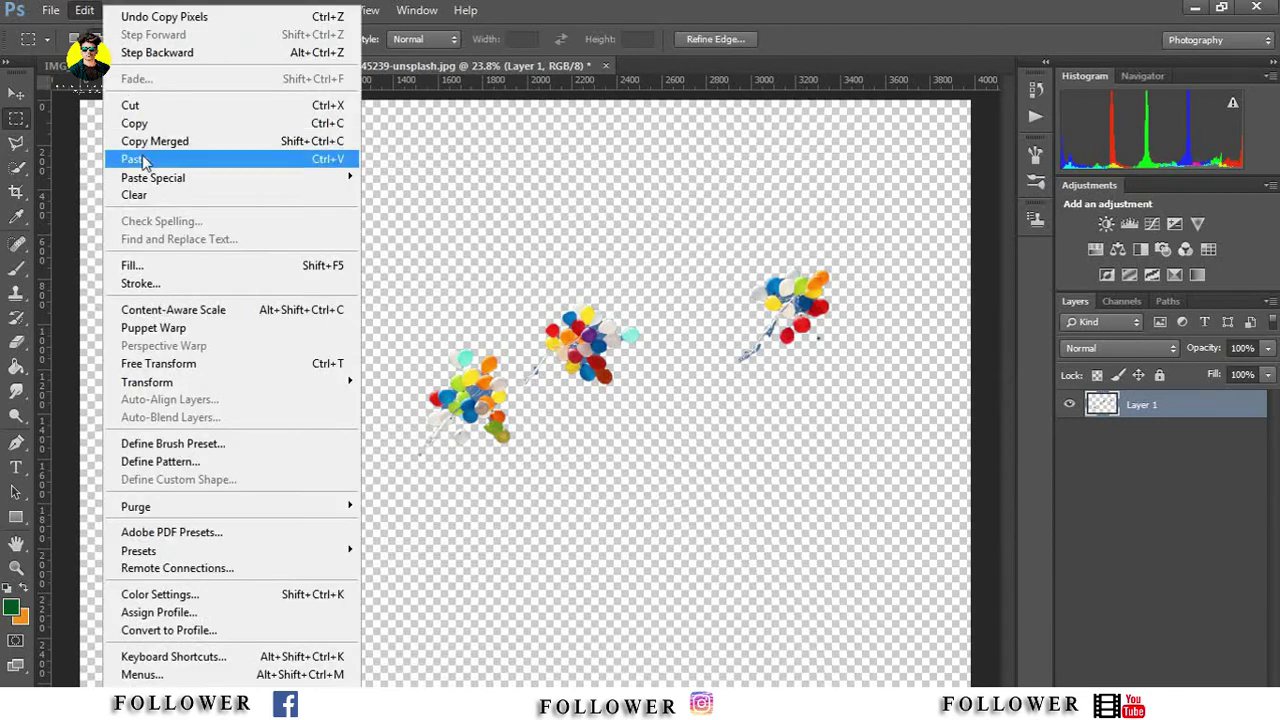
left_click(143, 160)
key("v")
left_click_drag(249, 317, 373, 421)
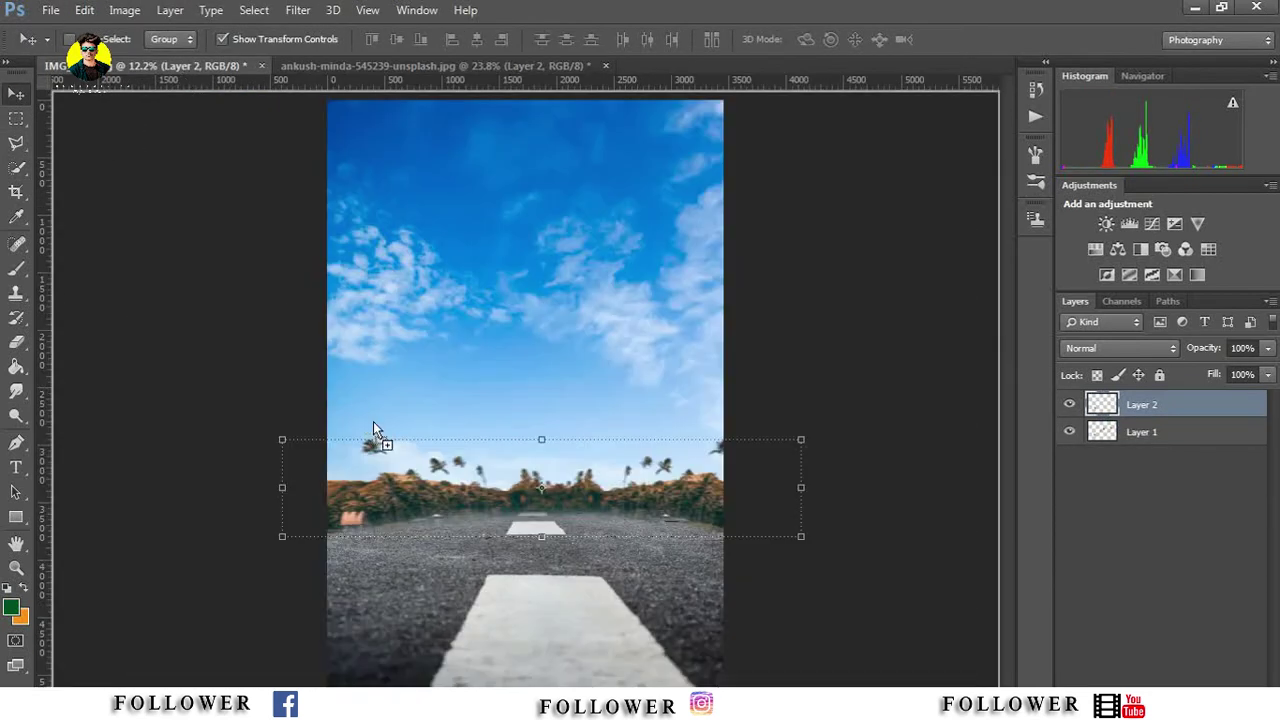
Step: Rotate, scale and position the balloons in the left sky, with the man's layer on top
key("ctrl+t")
mouse_move(441, 336)
left_mouse_down()
mouse_move(403, 315)
mouse_move(448, 344)
left_mouse_up()
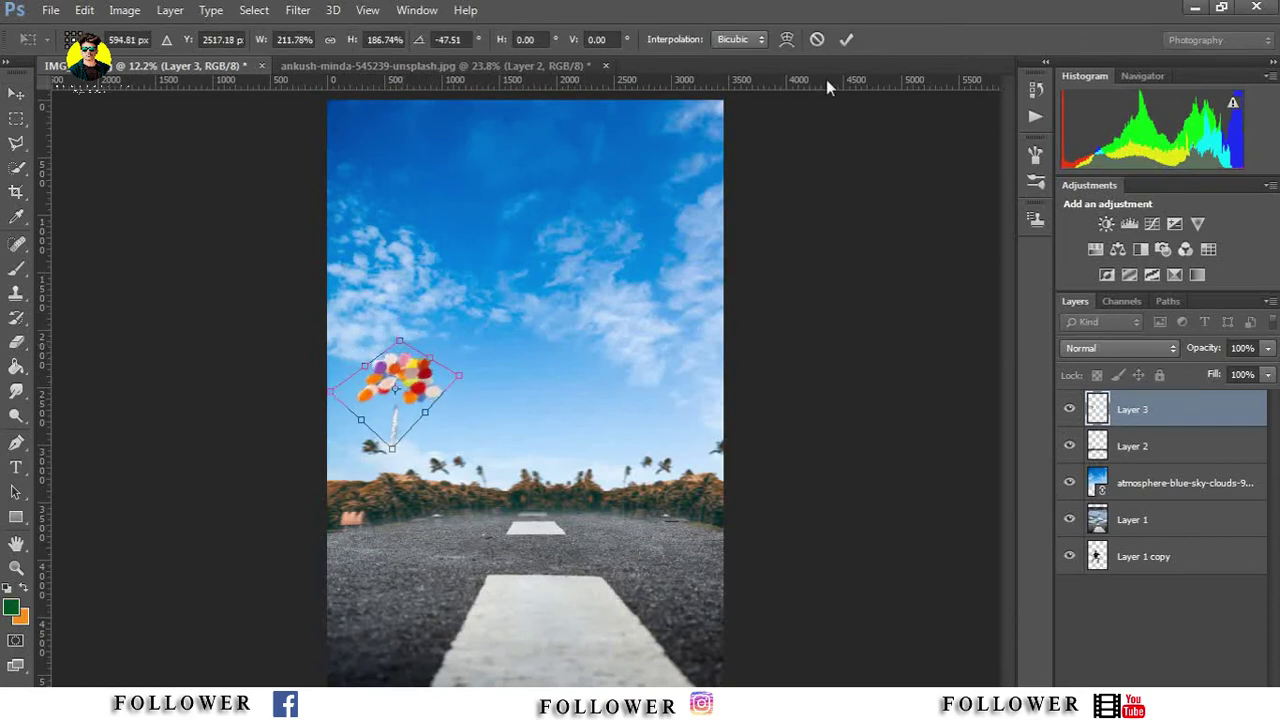
left_click(846, 39)
left_click_drag(641, 213, 629, 178)
left_click_drag(1135, 446, 1143, 411)
left_click(50, 10)
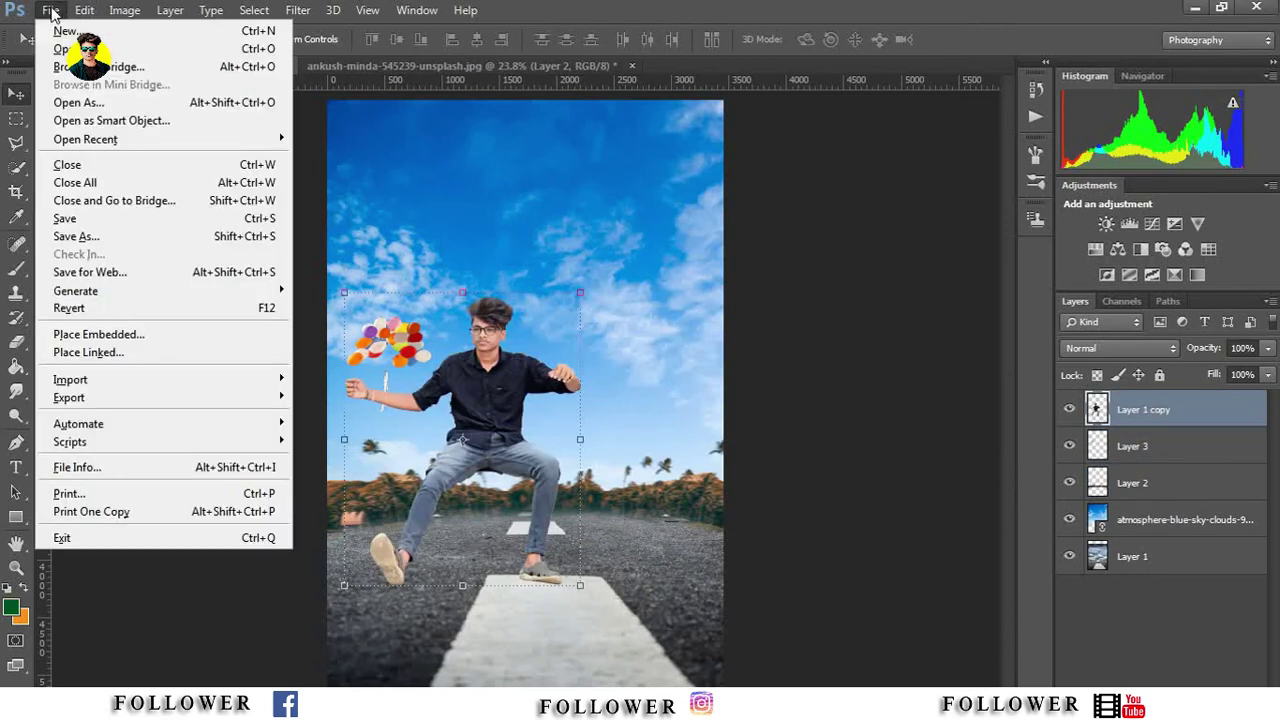
Step: Place the red scooter photo, shrunk to about two-thirds and tilted into position
left_click(90, 354)
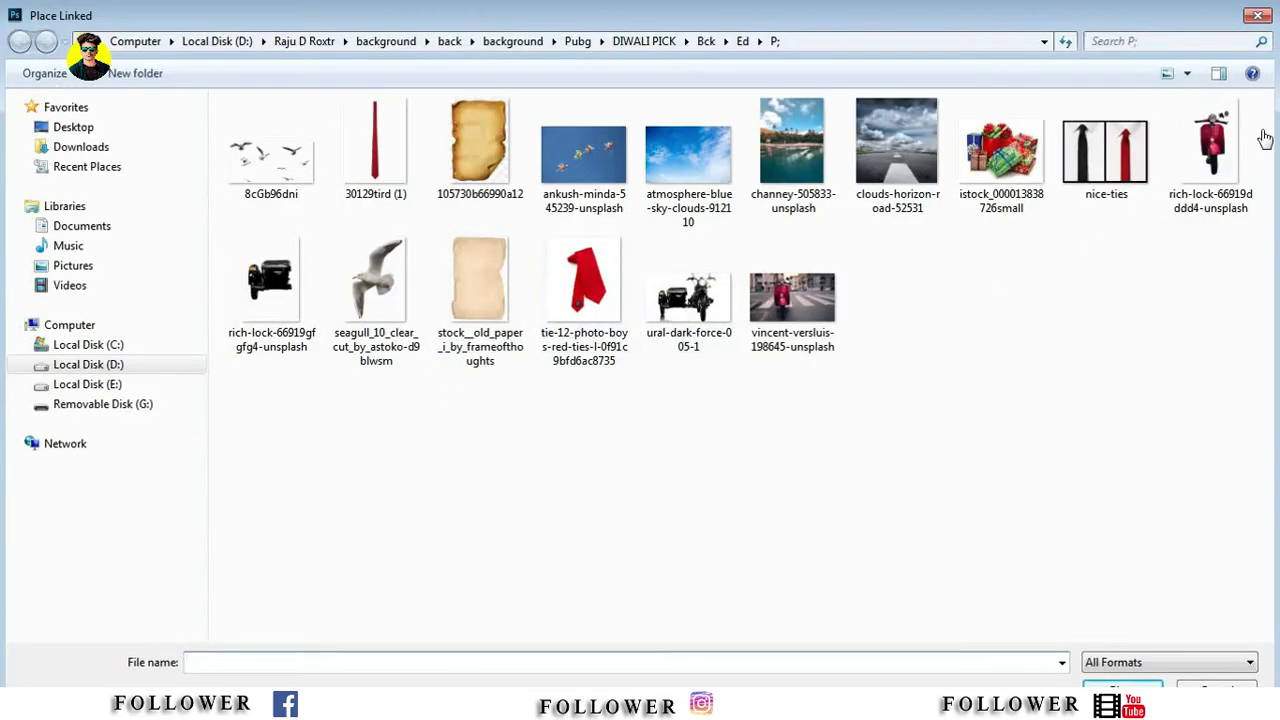
double_click(1210, 150)
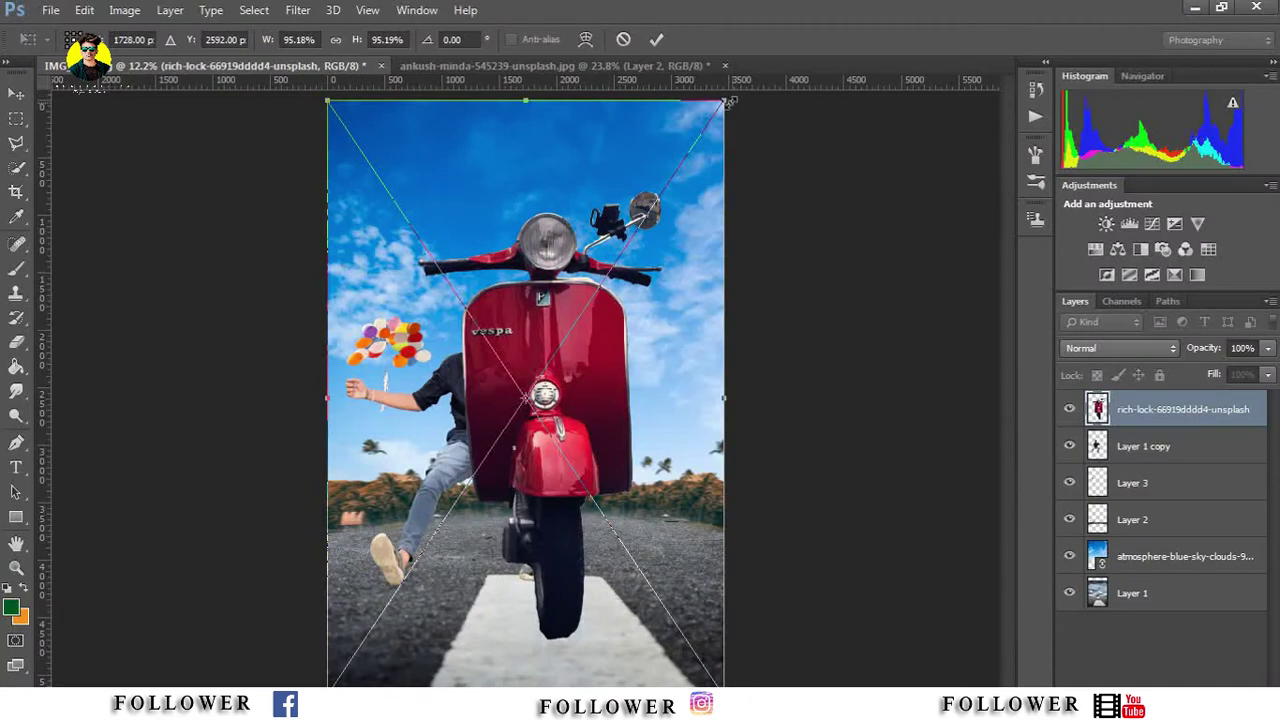
left_click_drag(724, 101, 597, 294)
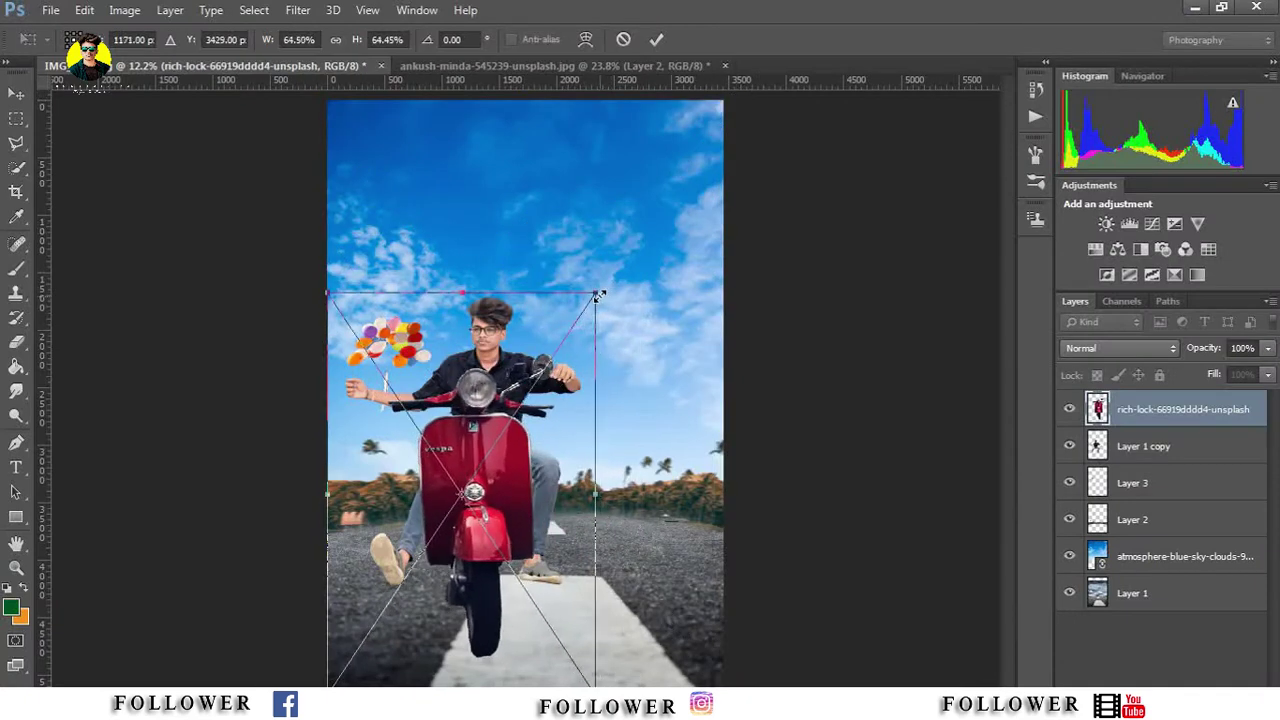
left_click_drag(605, 290, 551, 269)
mouse_move(460, 419)
left_mouse_down()
mouse_move(490, 383)
mouse_move(472, 385)
left_mouse_up()
left_click(656, 39)
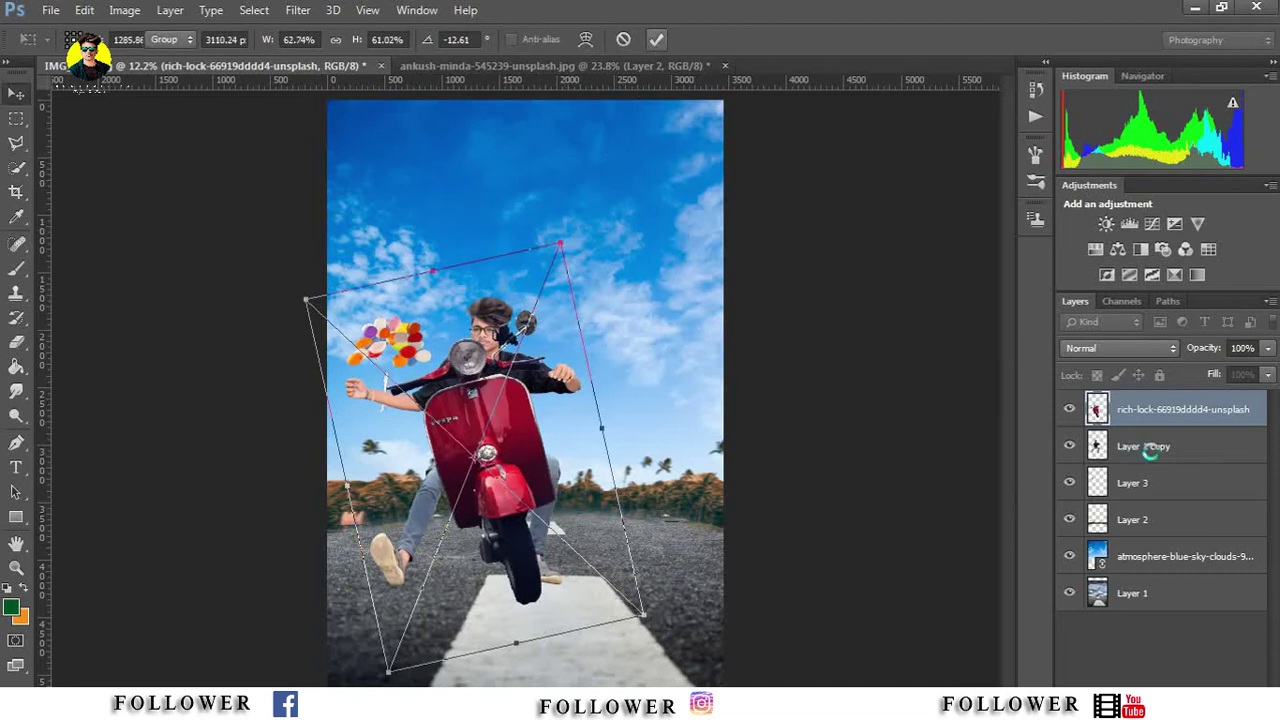
Step: Shrink the rider and scooter layer slightly and rotate it to about -15°
left_click(1140, 446)
key("ctrl+t")
mouse_move(582, 214)
left_mouse_down()
mouse_move(556, 238)
mouse_move(561, 222)
mouse_move(528, 214)
left_mouse_up()
left_click_drag(504, 281, 511, 289)
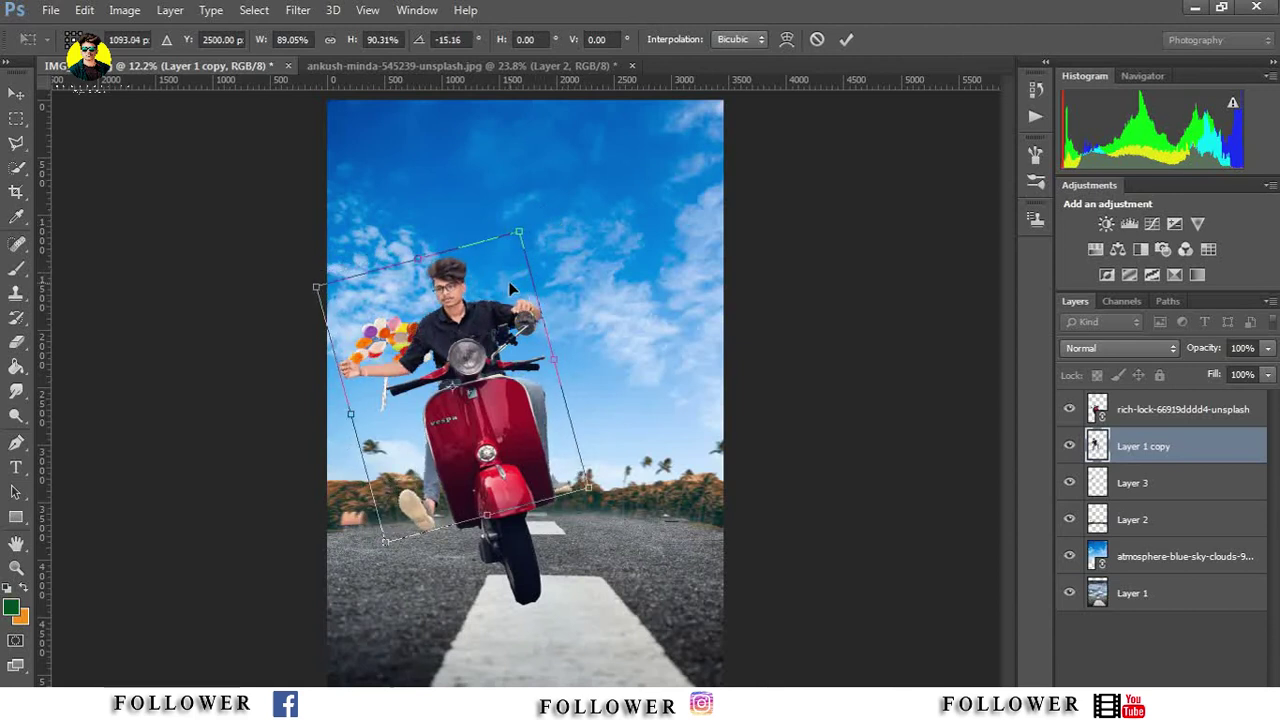
left_click(846, 40)
left_click(50, 10)
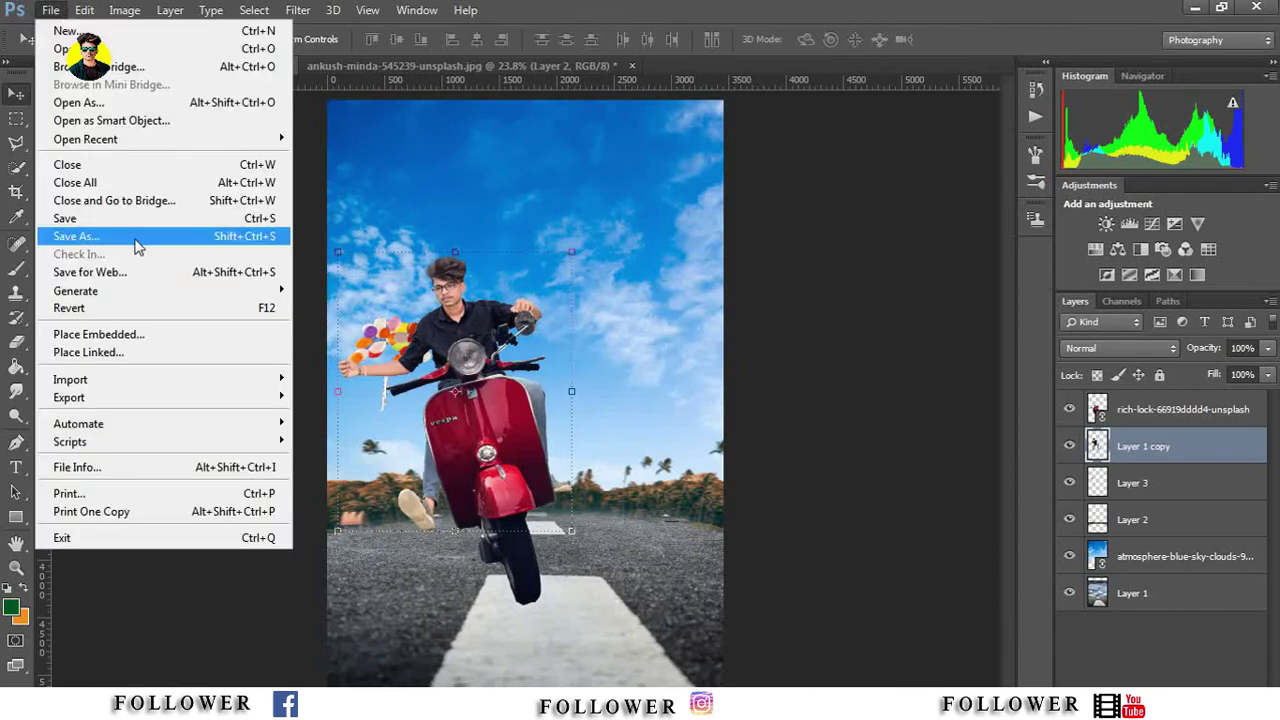
Step: Place rich-lock-66919gfgfg4-unsplash as a flipped, shrunk sidecar tilted -17°, layered beneath the rider
left_click(100, 514)
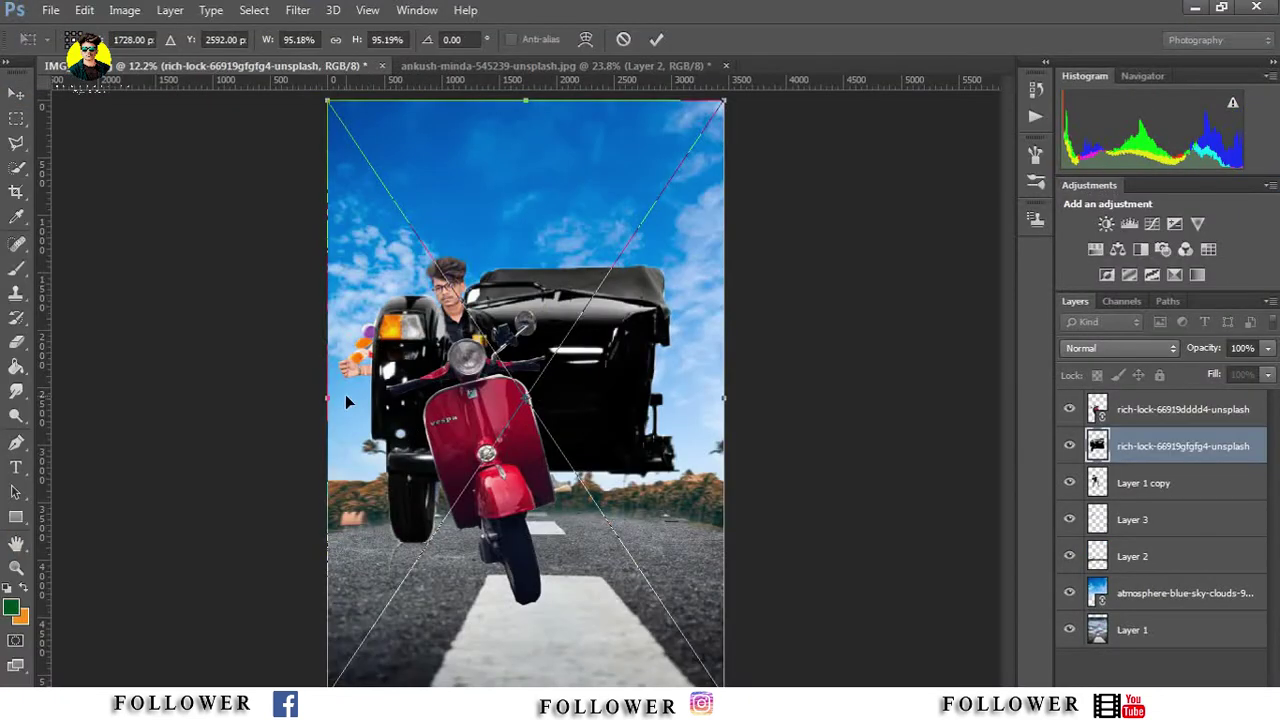
left_click_drag(726, 401, 415, 401)
left_click_drag(327, 400, 716, 400)
mouse_move(716, 100)
left_mouse_down()
mouse_move(615, 372)
mouse_move(676, 220)
left_mouse_up()
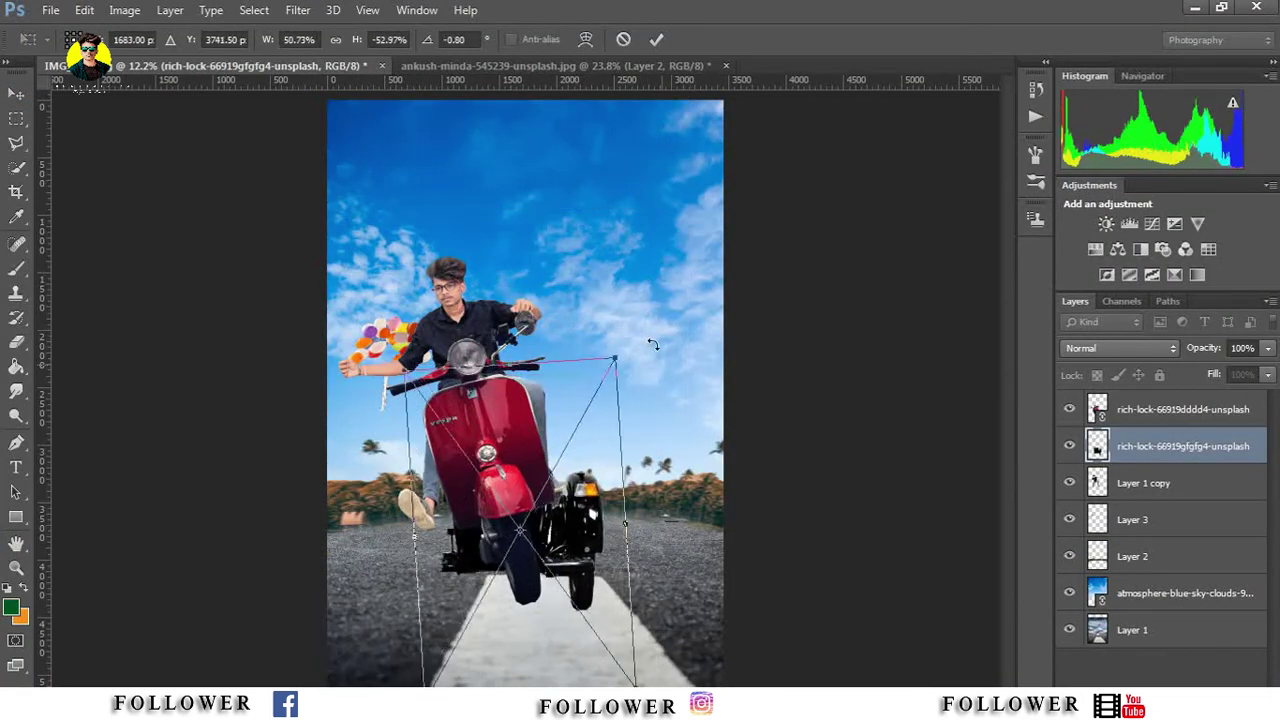
left_click_drag(676, 220, 700, 262)
left_click_drag(620, 400, 600, 428)
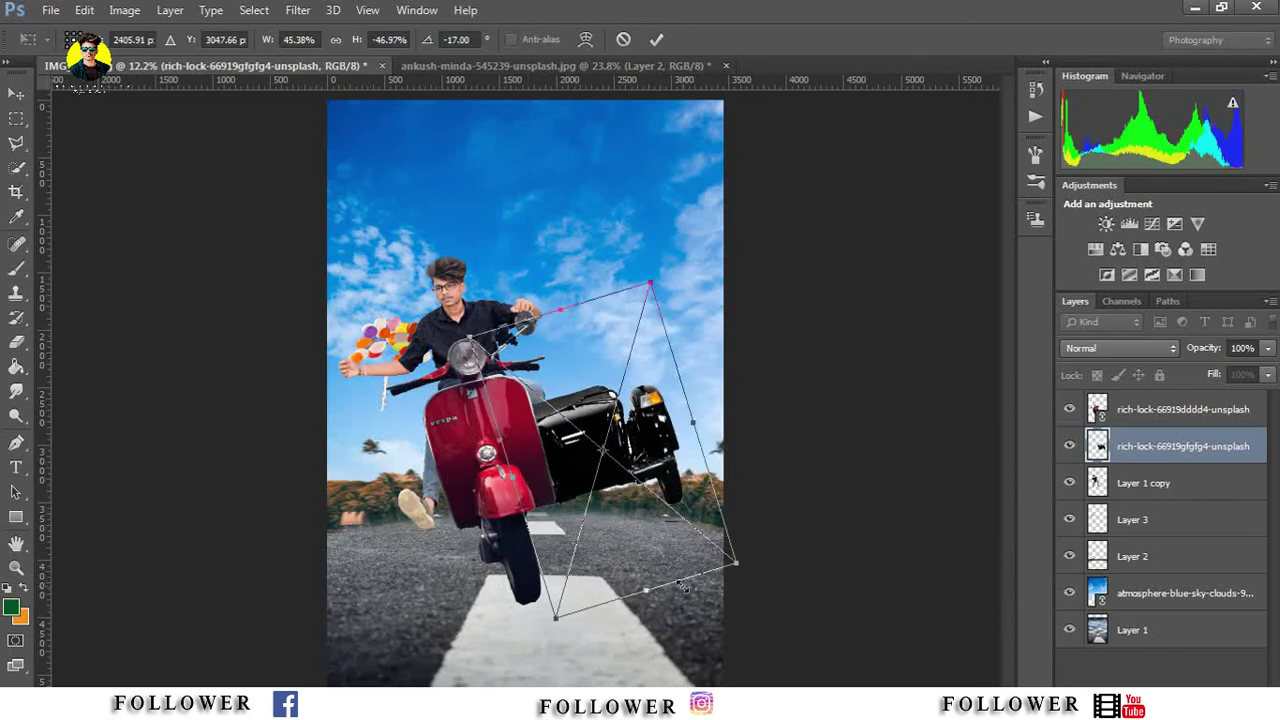
left_click(657, 39)
left_click_drag(1166, 460, 1172, 497)
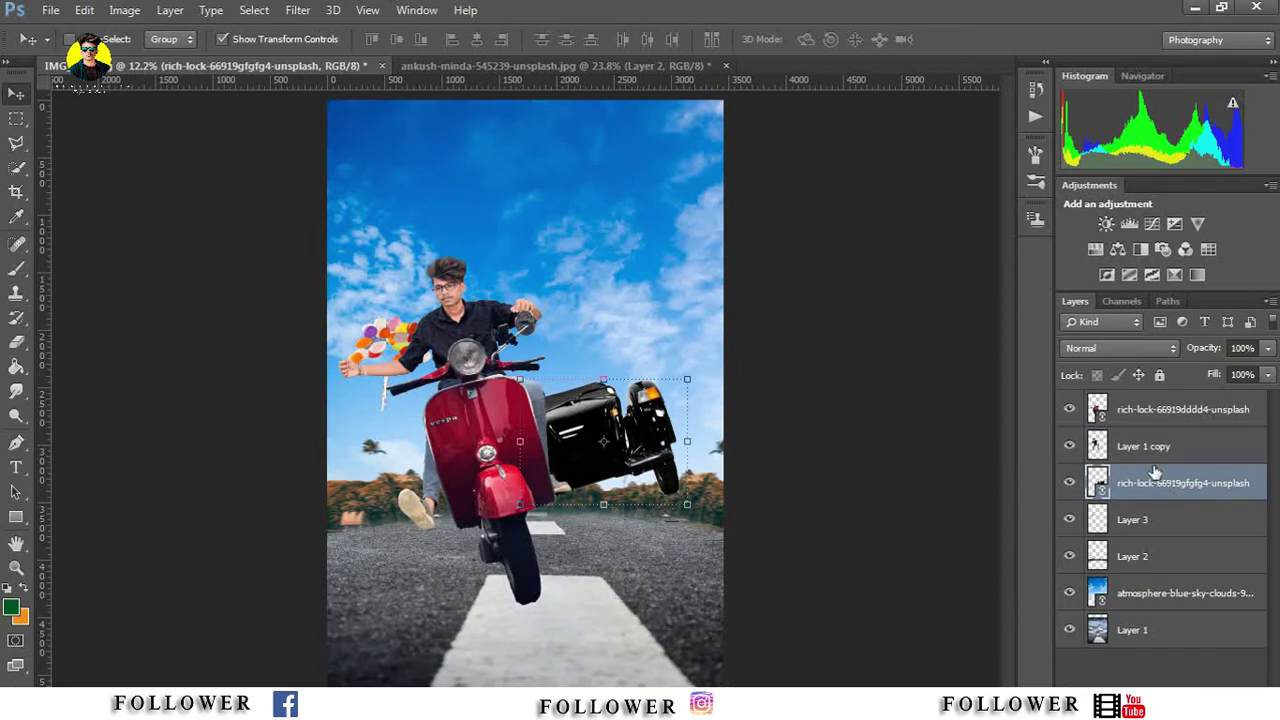
left_click(1137, 411)
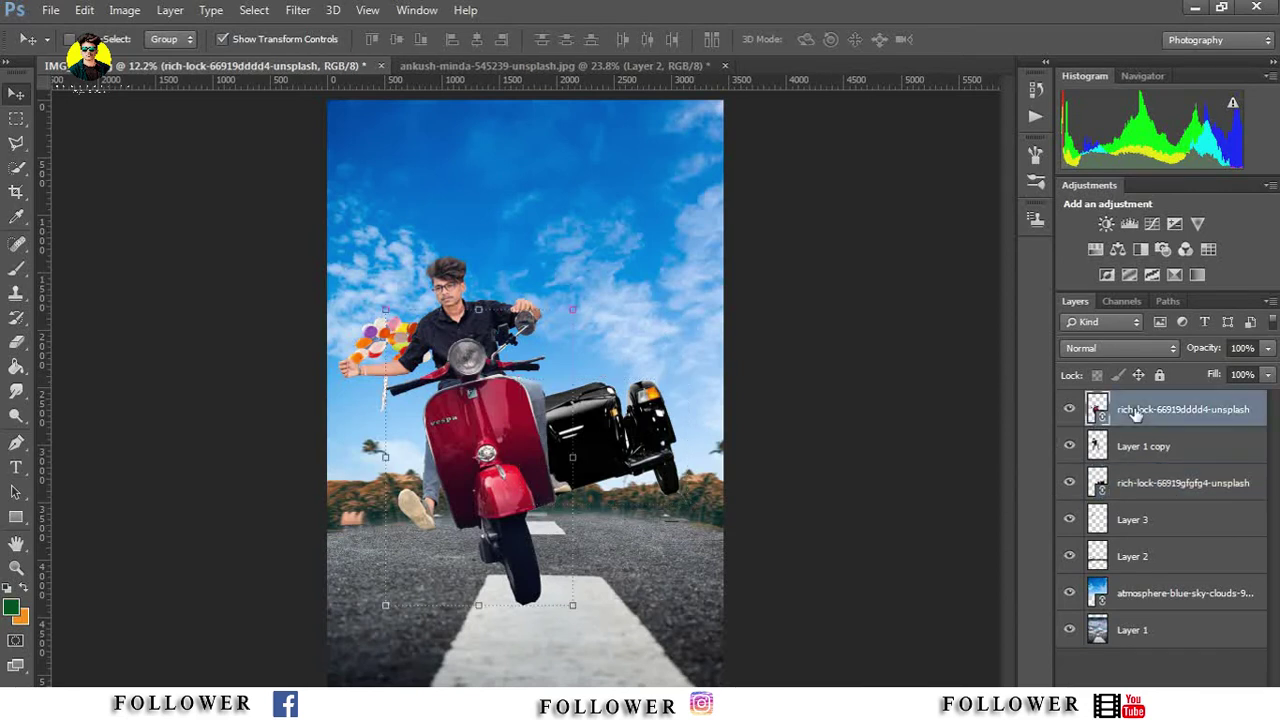
Step: Rotate the balloon bunch upright into the rider's hand, stretch it taller, and layer it above him
mouse_move(1133, 420)
left_mouse_down()
mouse_move(1129, 519)
mouse_move(1130, 422)
mouse_move(1148, 412)
left_mouse_up()
left_click(1140, 519)
key("ctrl+t")
left_click_drag(412, 378, 380, 330)
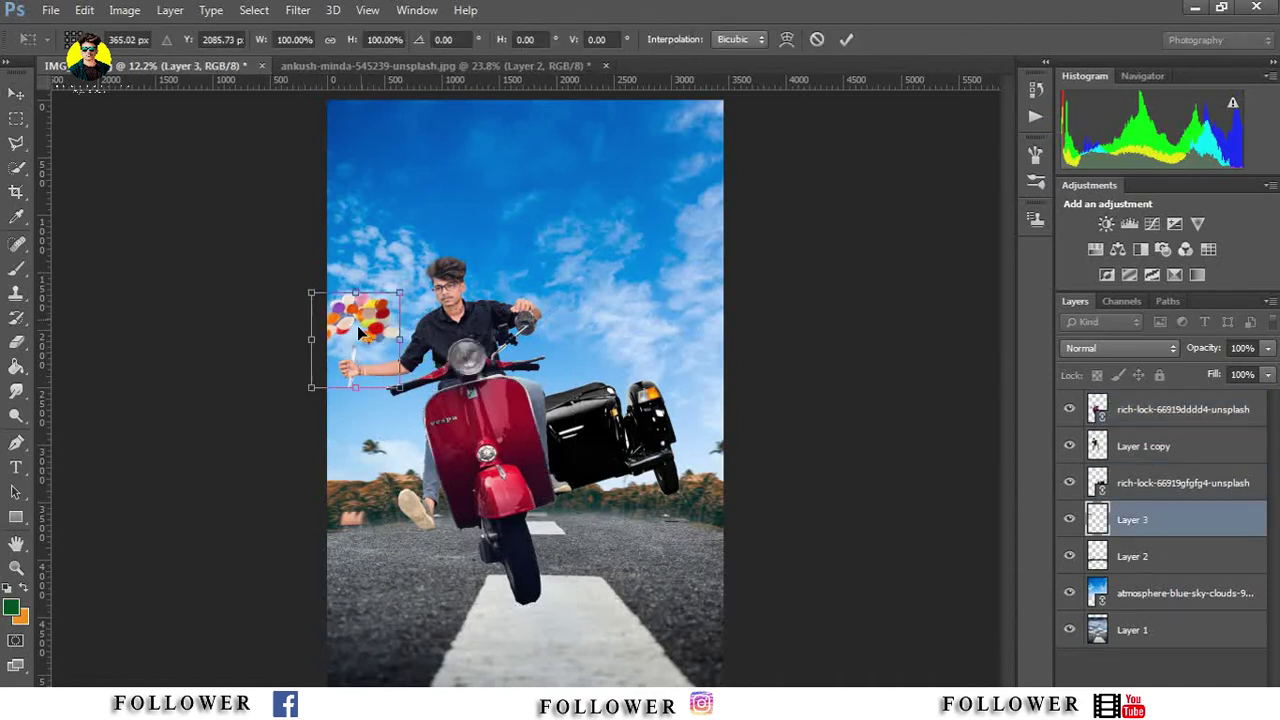
key("Return")
left_click_drag(1135, 510, 1128, 445)
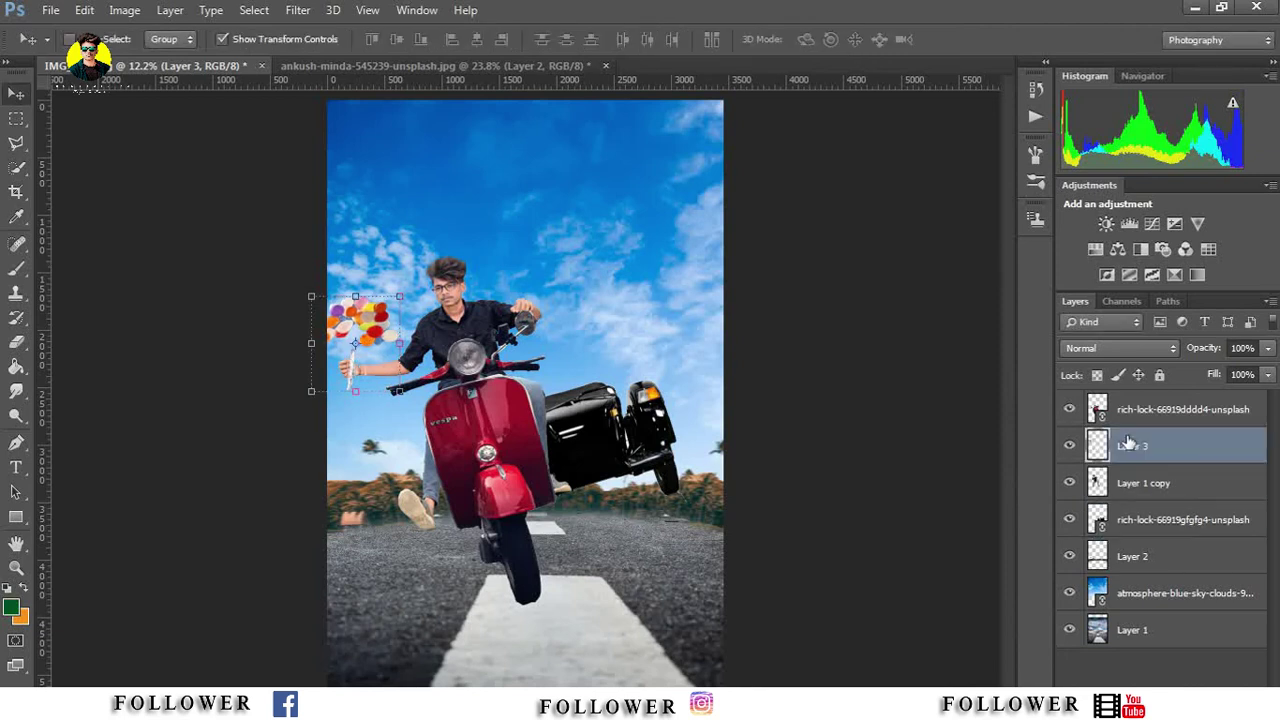
left_click(355, 290)
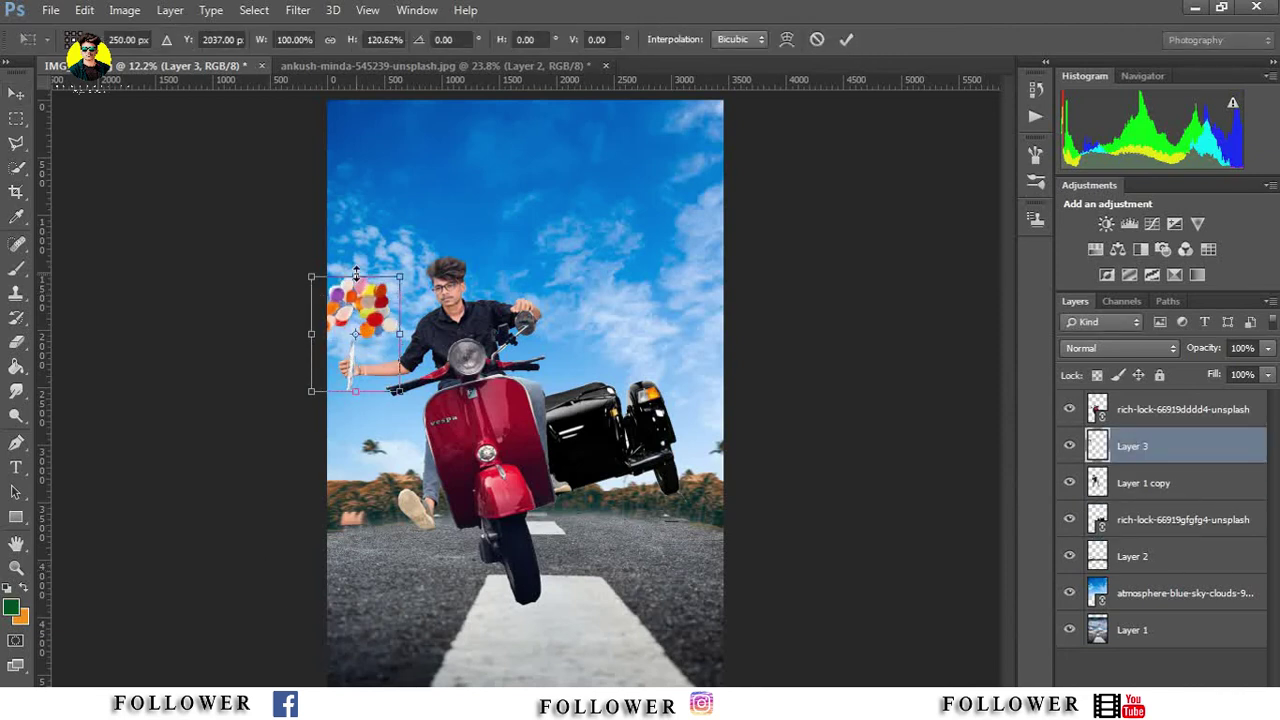
left_click(846, 40)
Step: Apply a 10-pixel Motion Blur to the balloons
left_click(298, 10)
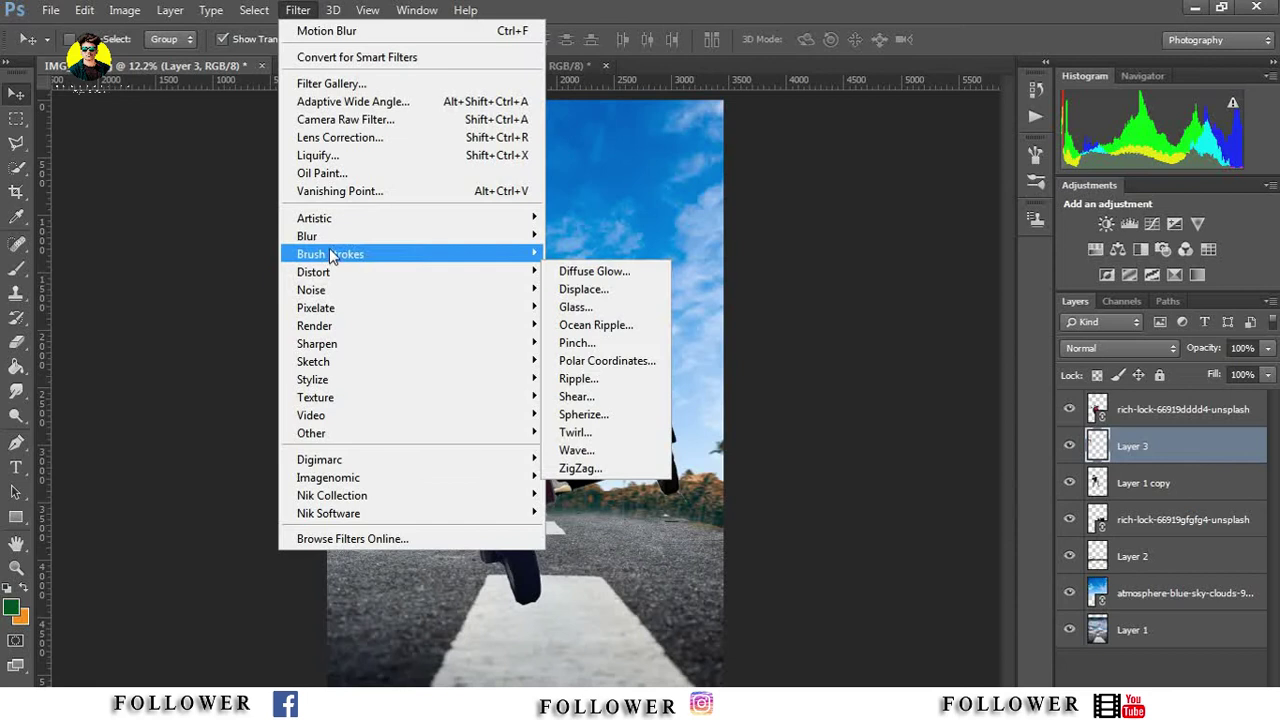
left_click(614, 402)
left_click_drag(799, 476, 793, 477)
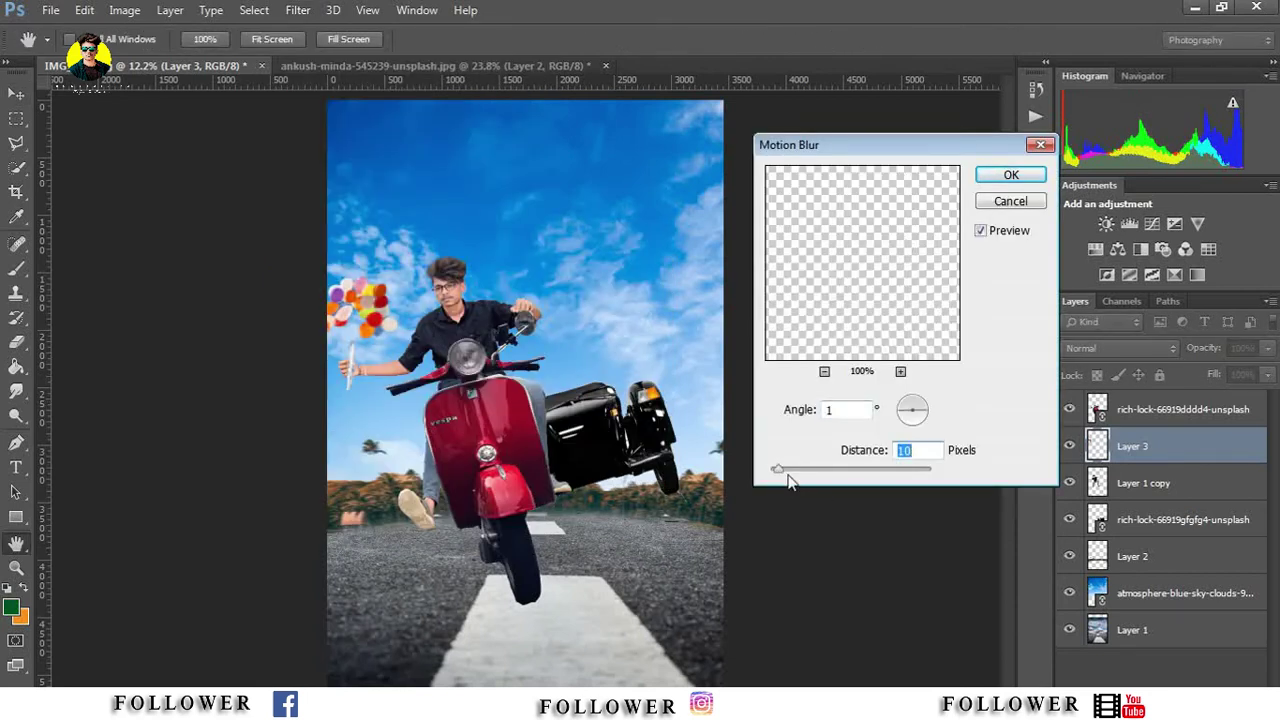
left_click(1011, 174)
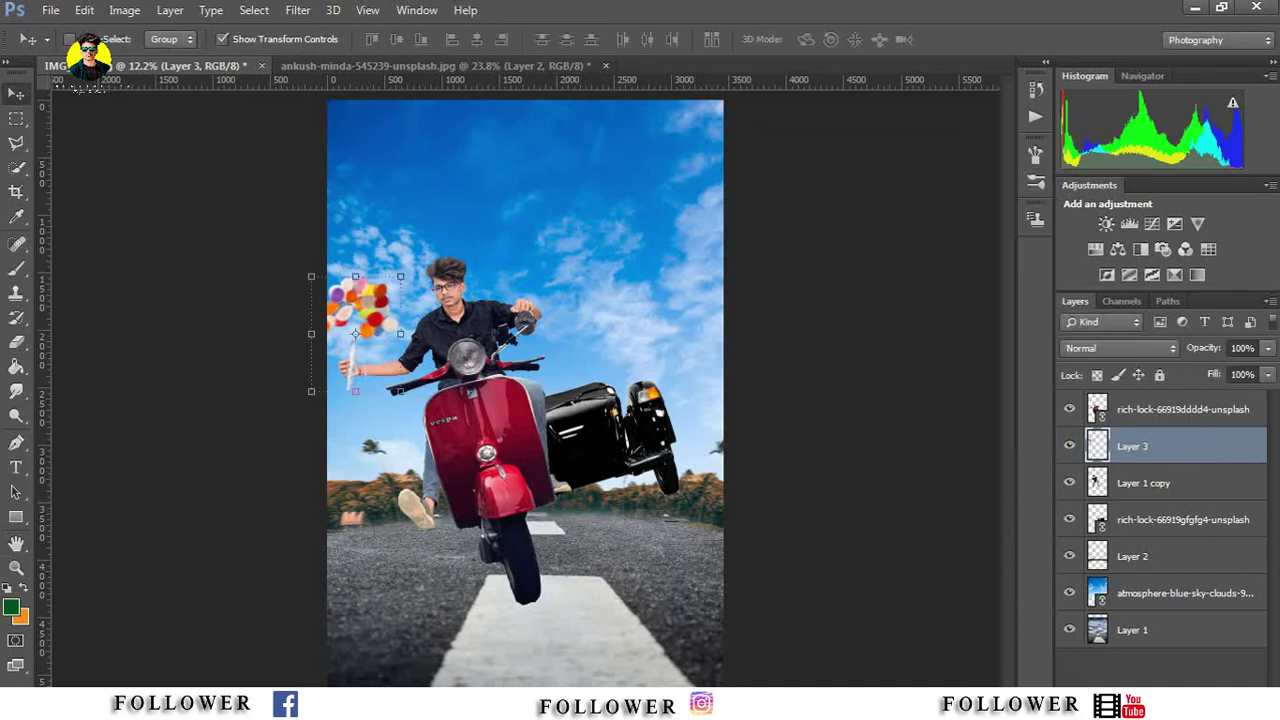
left_click(17, 570)
left_click(405, 404)
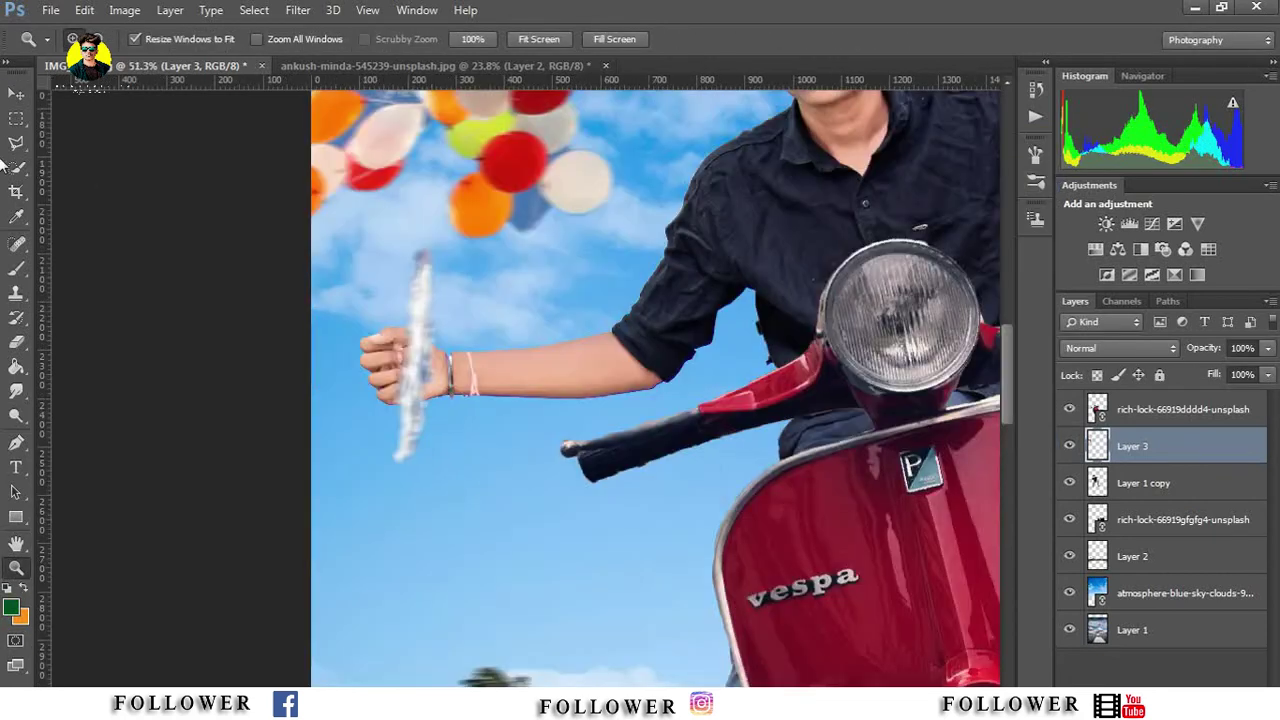
Step: Smudge the balloon stick up toward the balloons and set the foreground colour to white
left_click(17, 392)
right_click(455, 300)
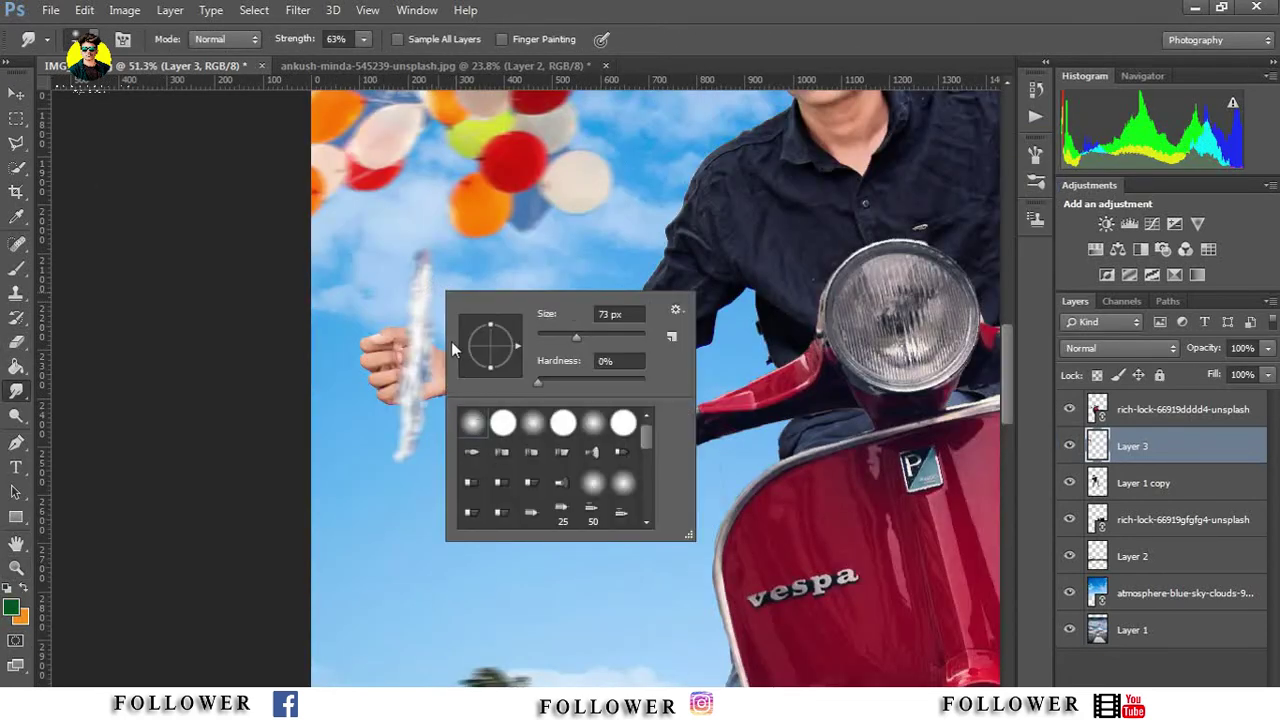
left_click_drag(420, 262, 442, 120)
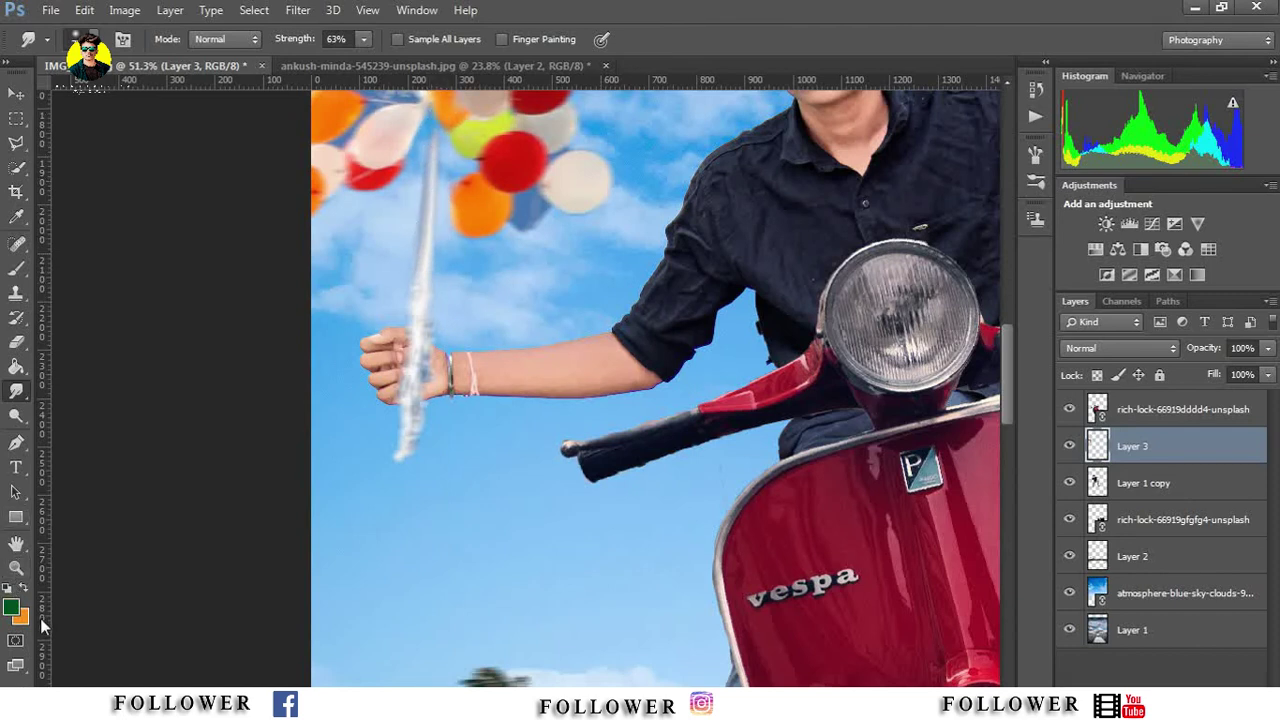
left_click(12, 607)
left_click(657, 297)
left_click(1088, 326)
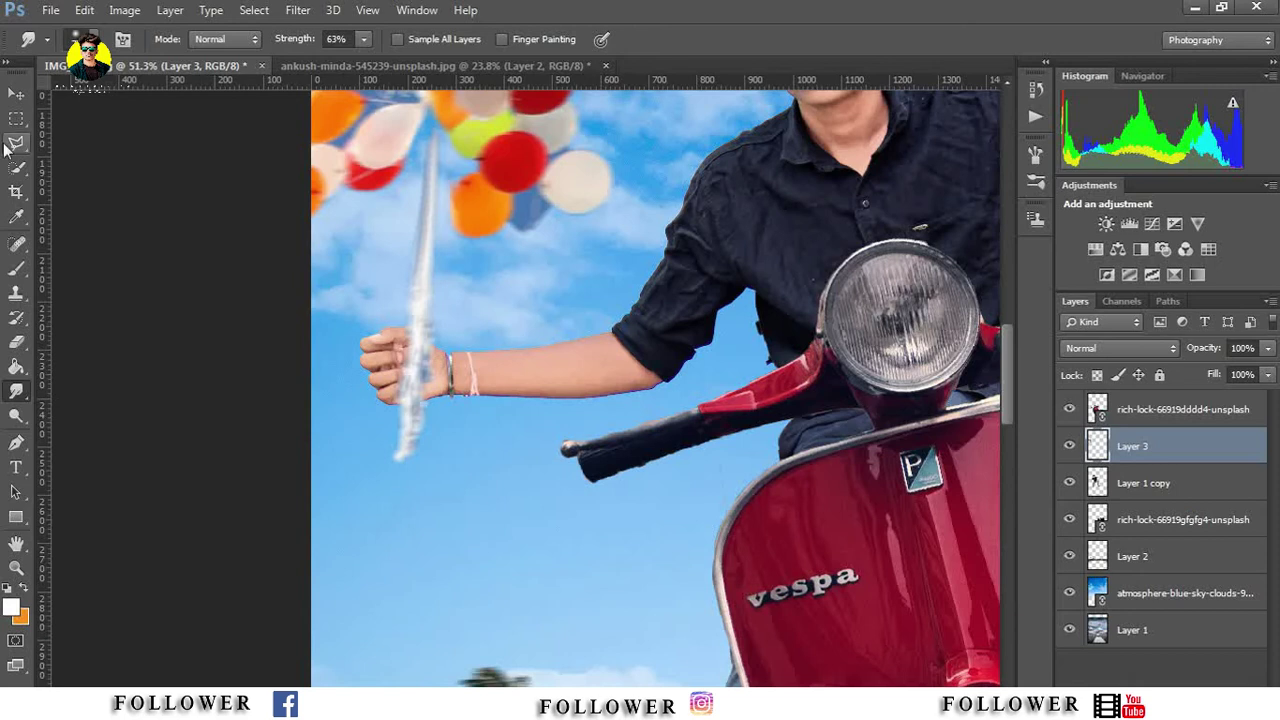
Step: Rotate the balloon string about -9° and erase it where it crosses the hand
left_click(16, 93)
left_click_drag(233, 470, 229, 492)
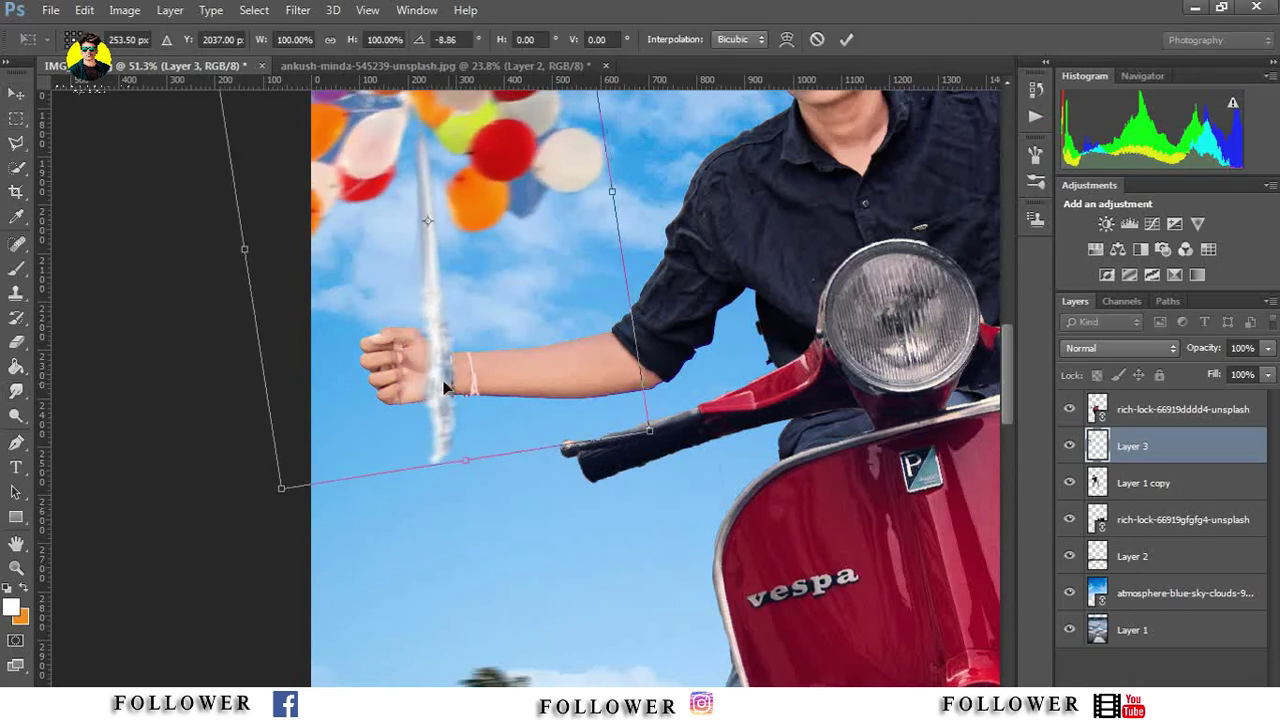
left_click(846, 39)
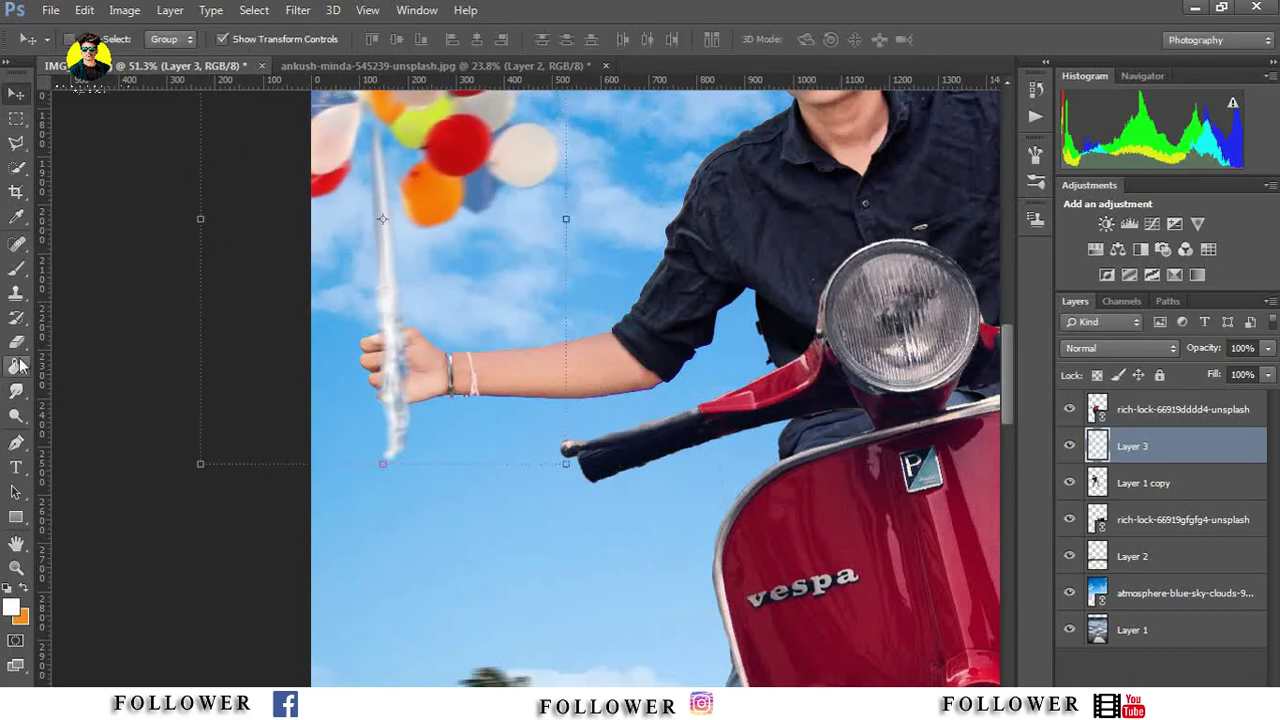
key("e")
right_click(576, 455)
key("Return")
mouse_move(394, 360)
left_mouse_down()
mouse_move(386, 374)
mouse_move(416, 391)
left_mouse_up()
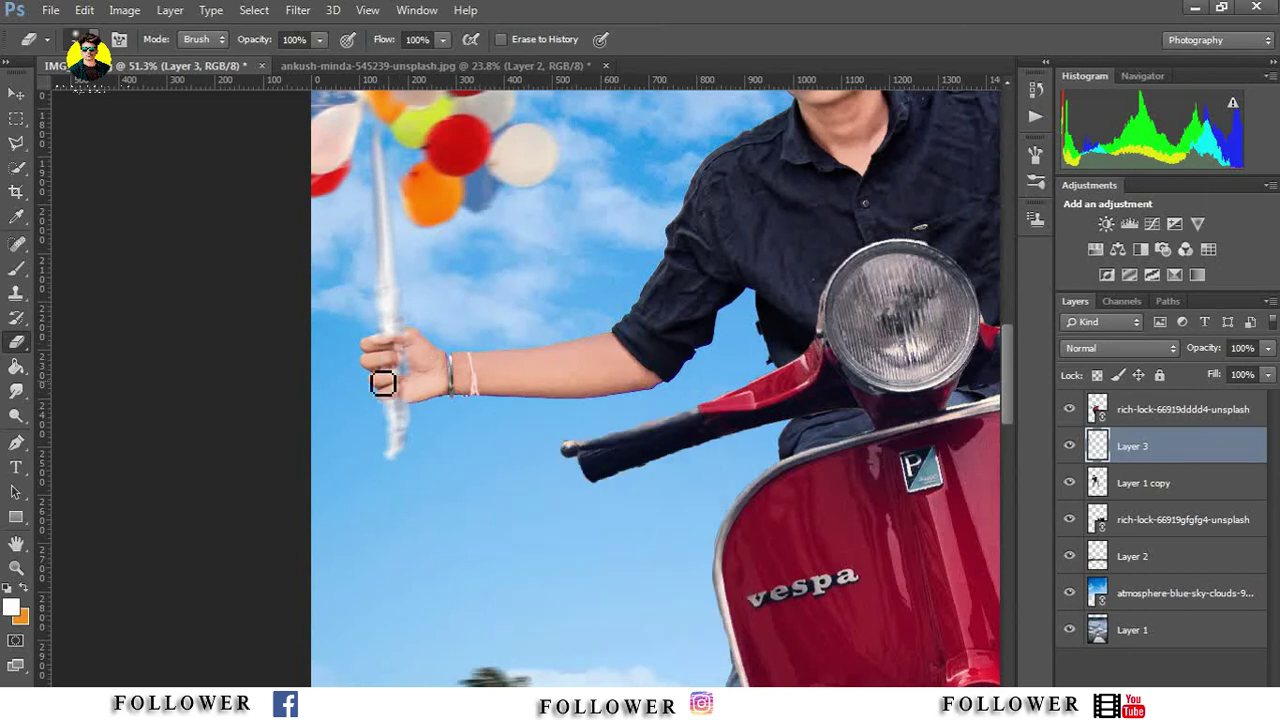
key("z")
key("ctrl+0")
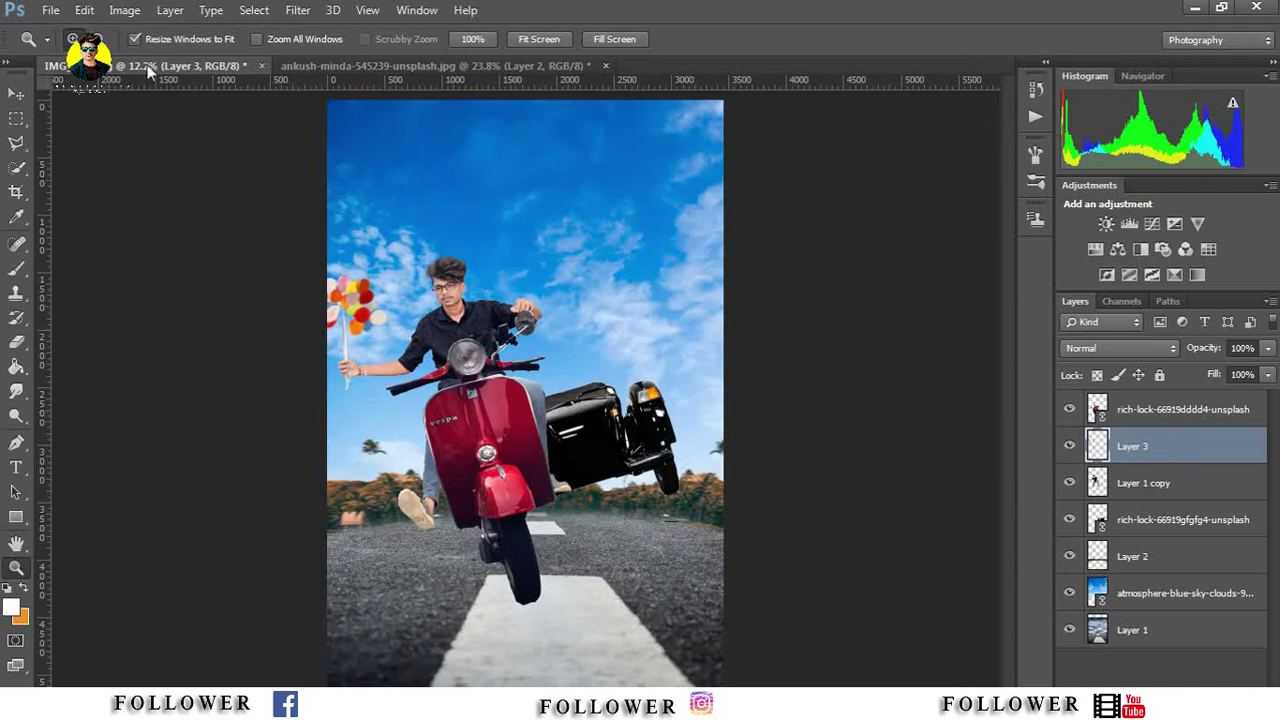
Step: Marquee-select the top-right balloon bunch in the balloons source image
left_click(50, 10)
left_click(450, 66)
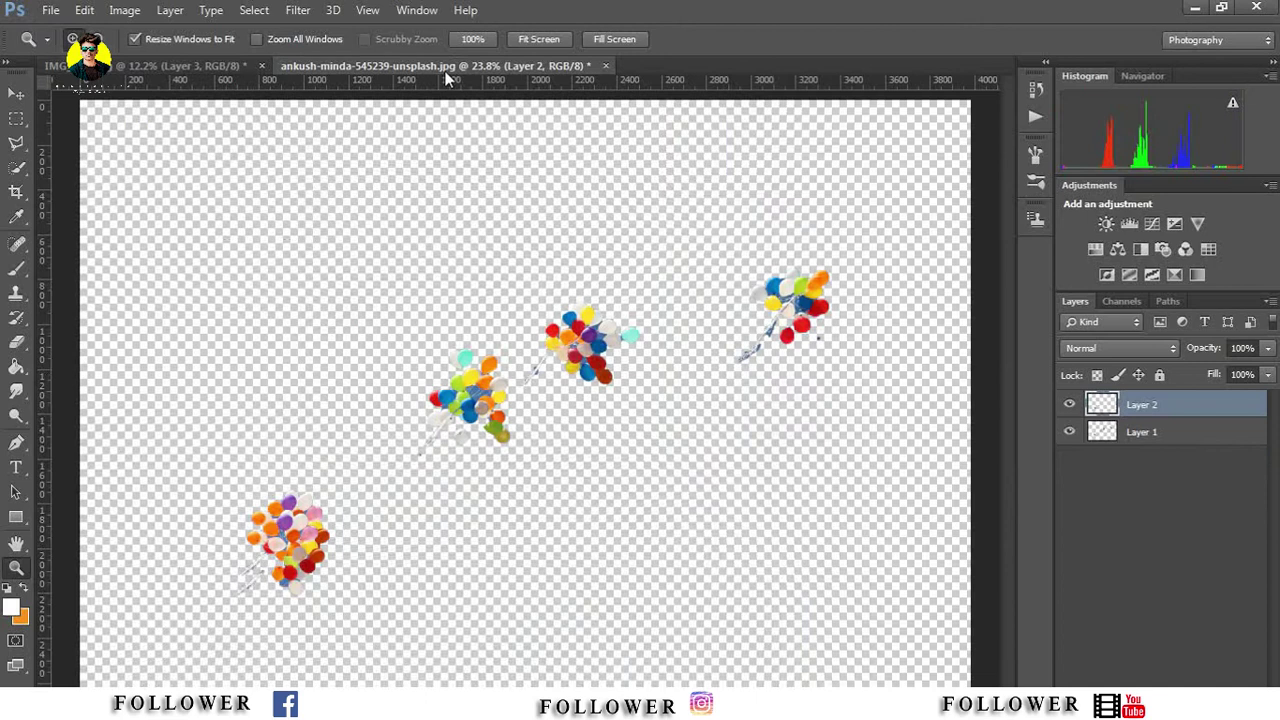
key("v")
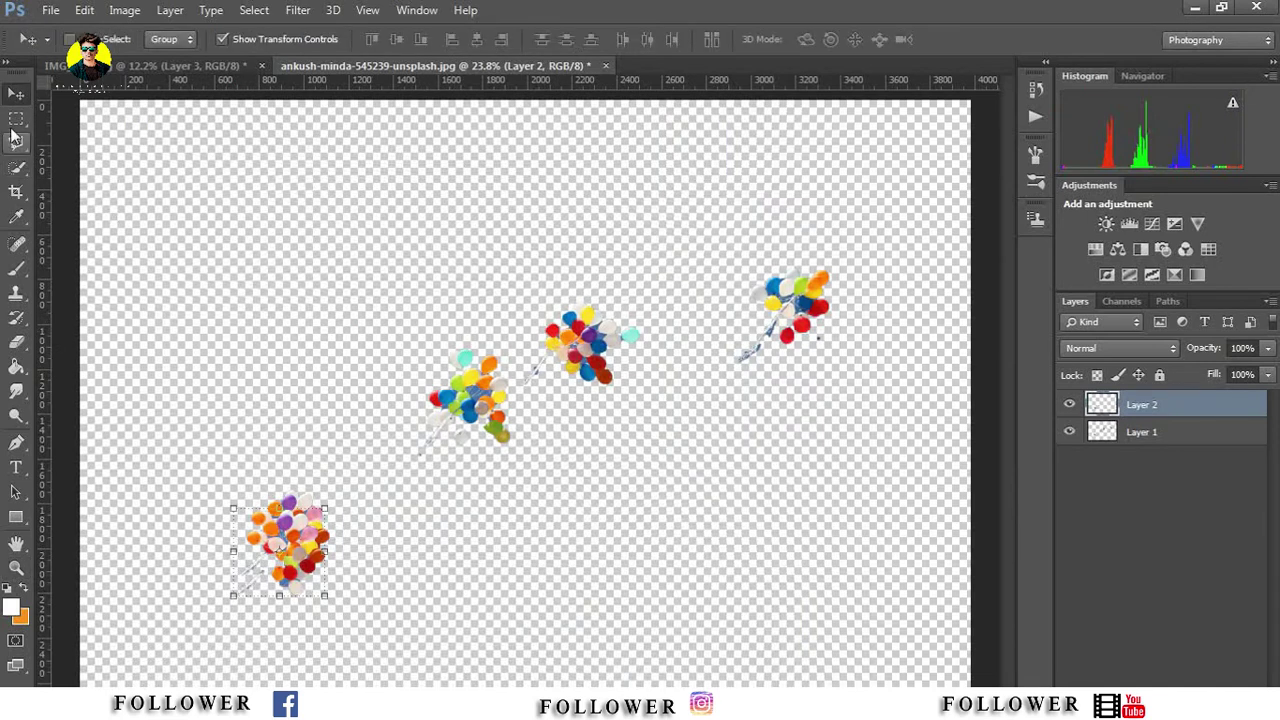
left_click(16, 118)
left_click_drag(747, 272, 848, 385)
left_click(86, 9)
left_click(140, 133)
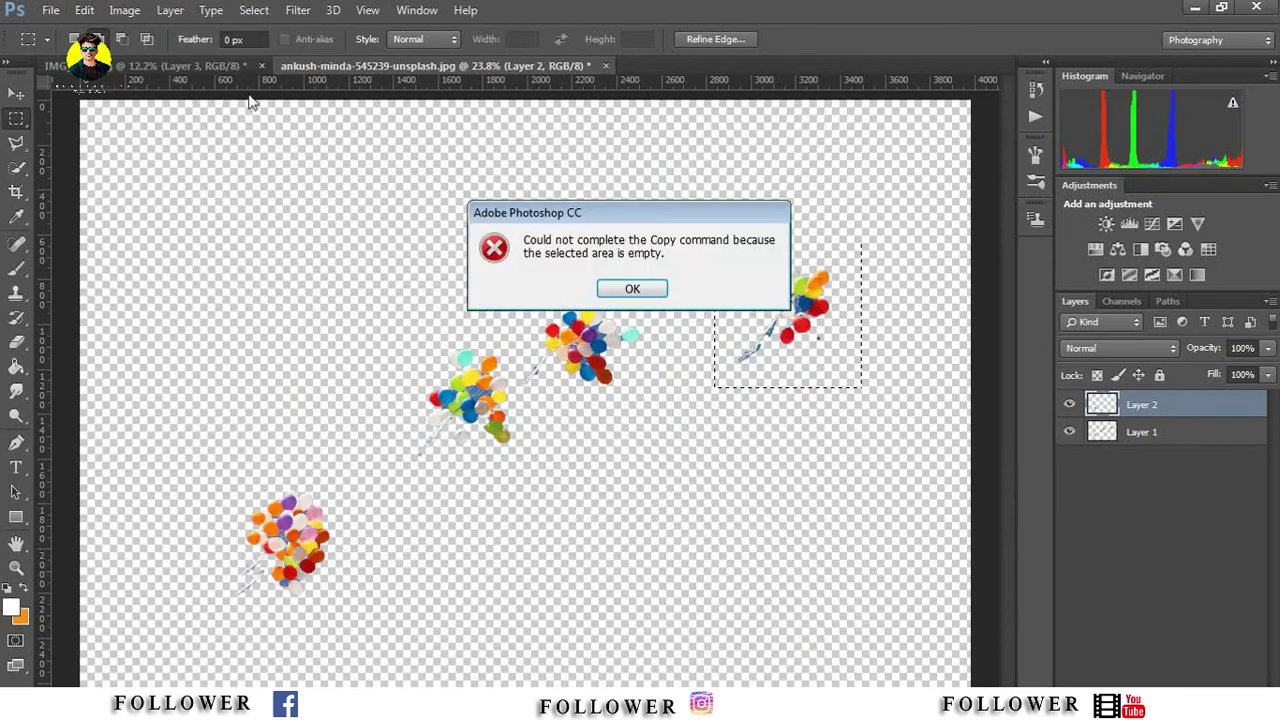
left_click(644, 289)
Step: Copy the balloons from their layer and paste them into the scooter composition
left_click(1184, 442)
left_click(84, 10)
left_click(140, 128)
left_click(84, 10)
left_click(140, 162)
key("v")
left_click_drag(760, 325, 432, 355)
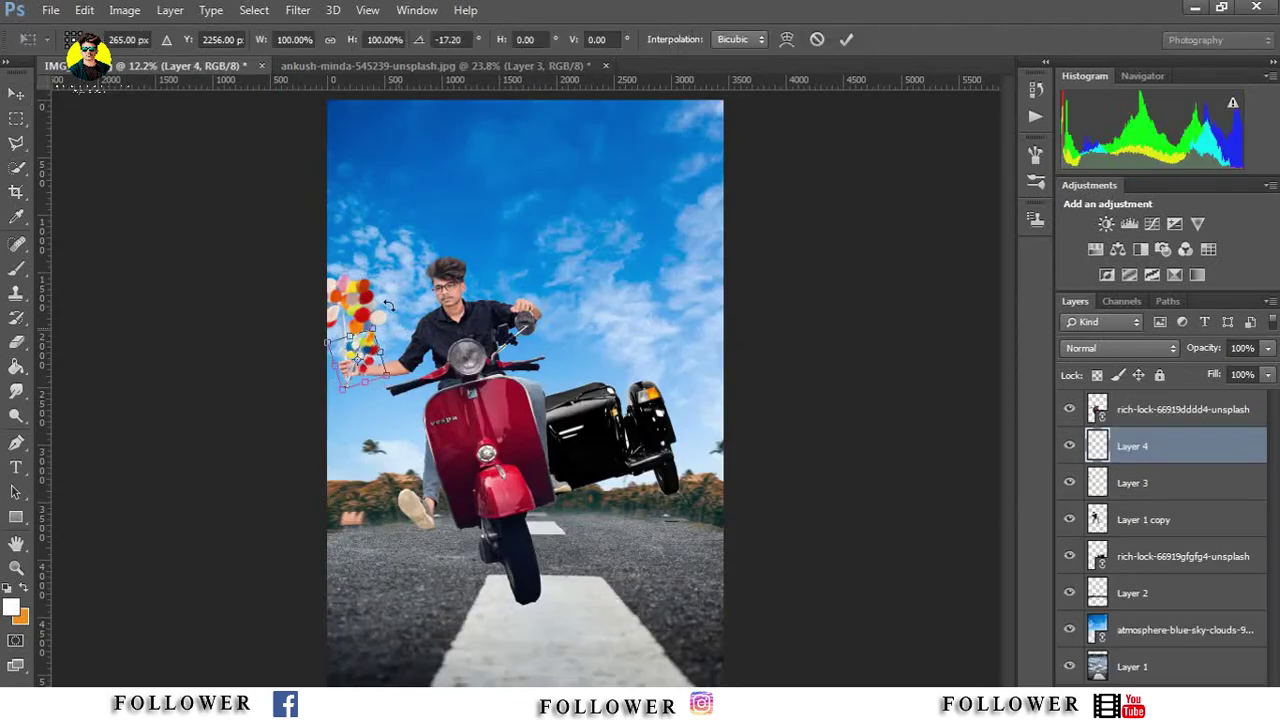
Step: Enlarge, tilt and reshape the new balloons, trying Multiply before keeping Normal blending
mouse_move(333, 383)
left_mouse_down()
mouse_move(358, 375)
mouse_move(360, 359)
left_mouse_up()
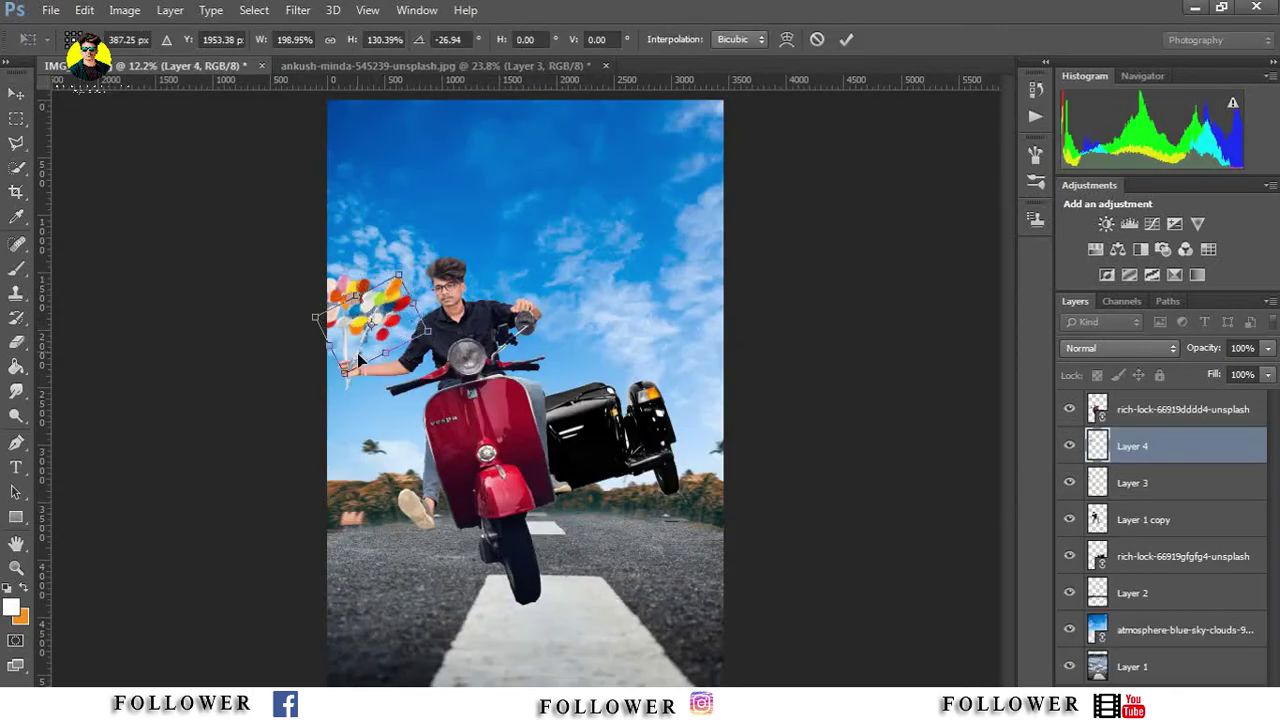
left_click_drag(401, 272, 392, 270)
left_click(846, 40)
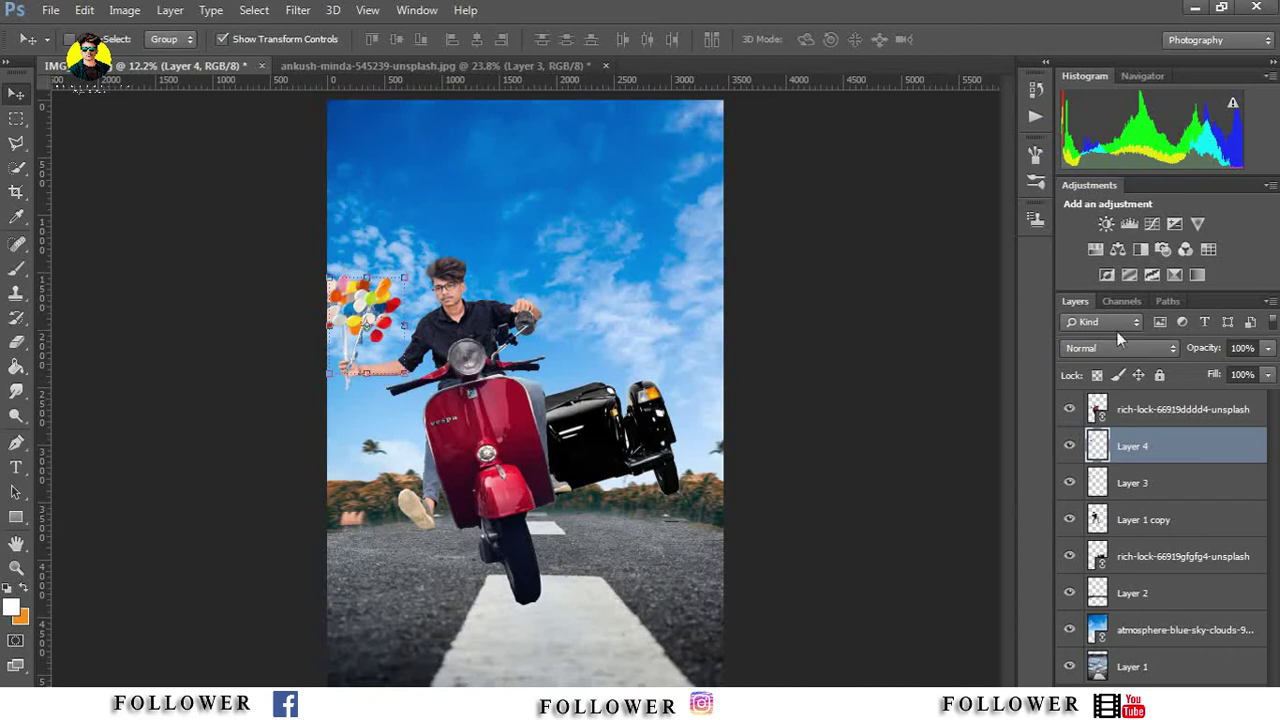
left_click(1120, 348)
left_click(1080, 62)
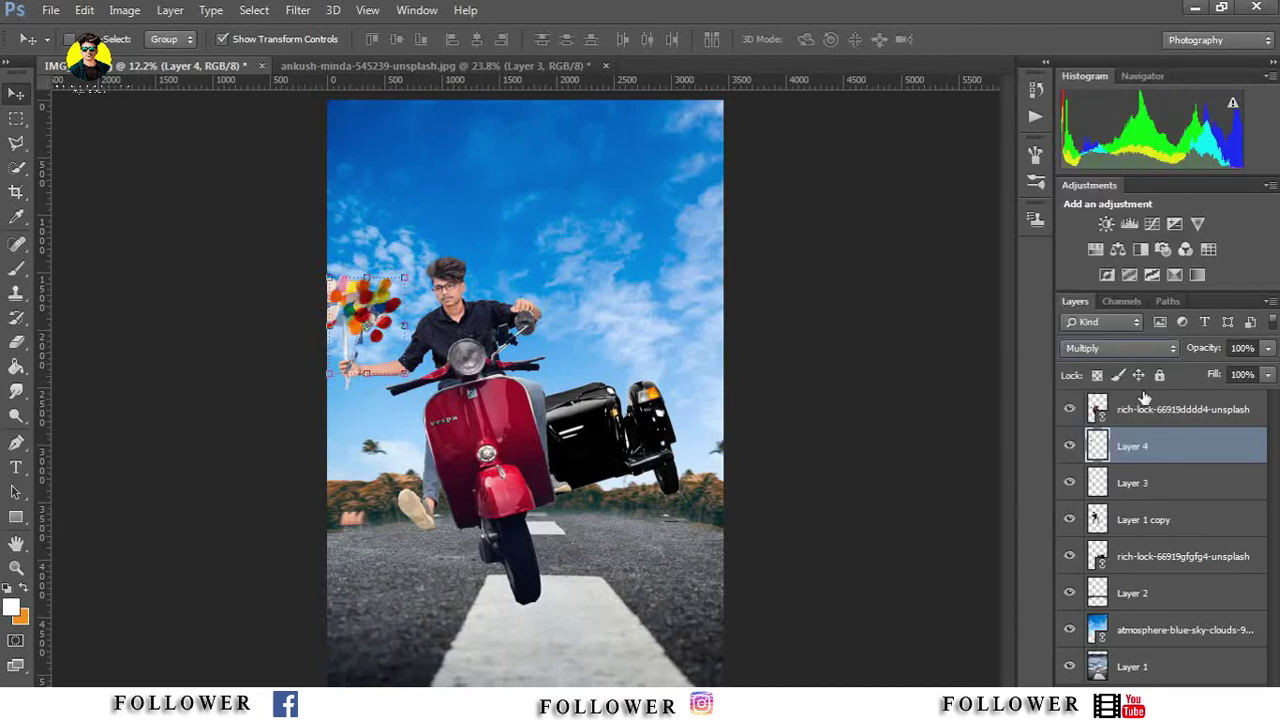
left_click(1130, 348)
left_click(1085, 9)
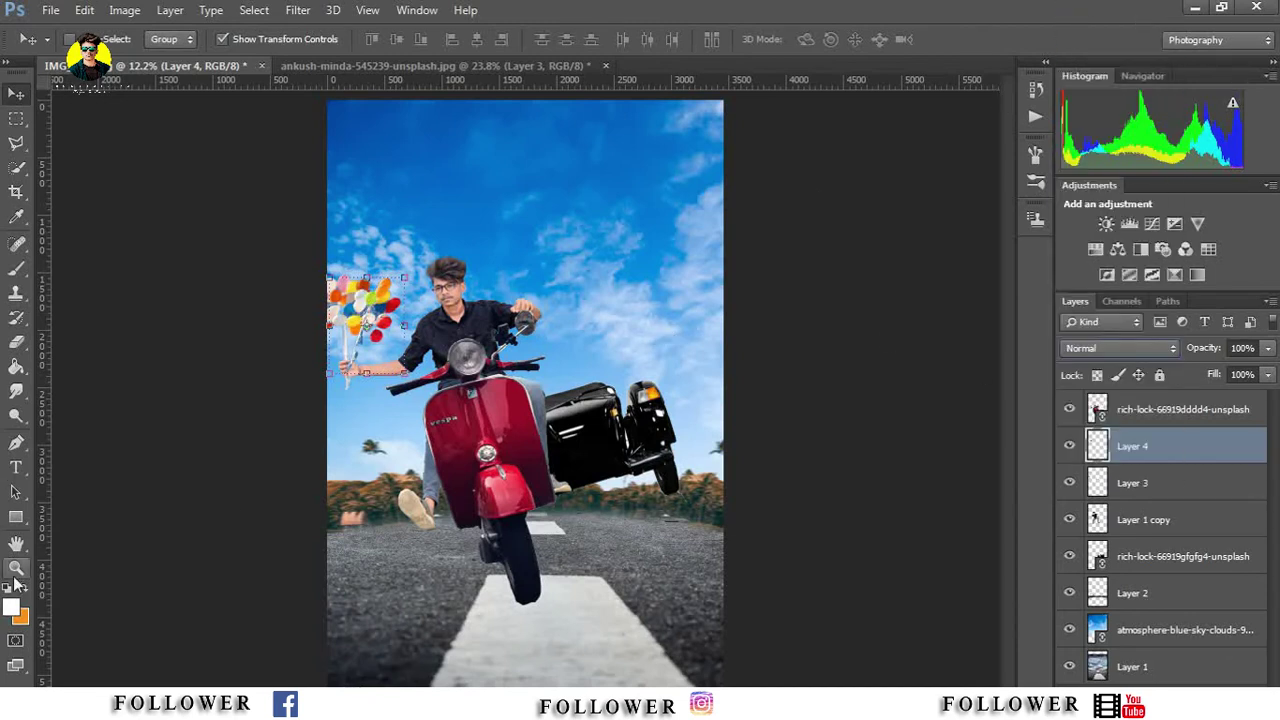
Step: Erase the white strands over the rider's hand up to the balloons, then fit on screen
key("e")
scroll(349, 390, "up", 5)
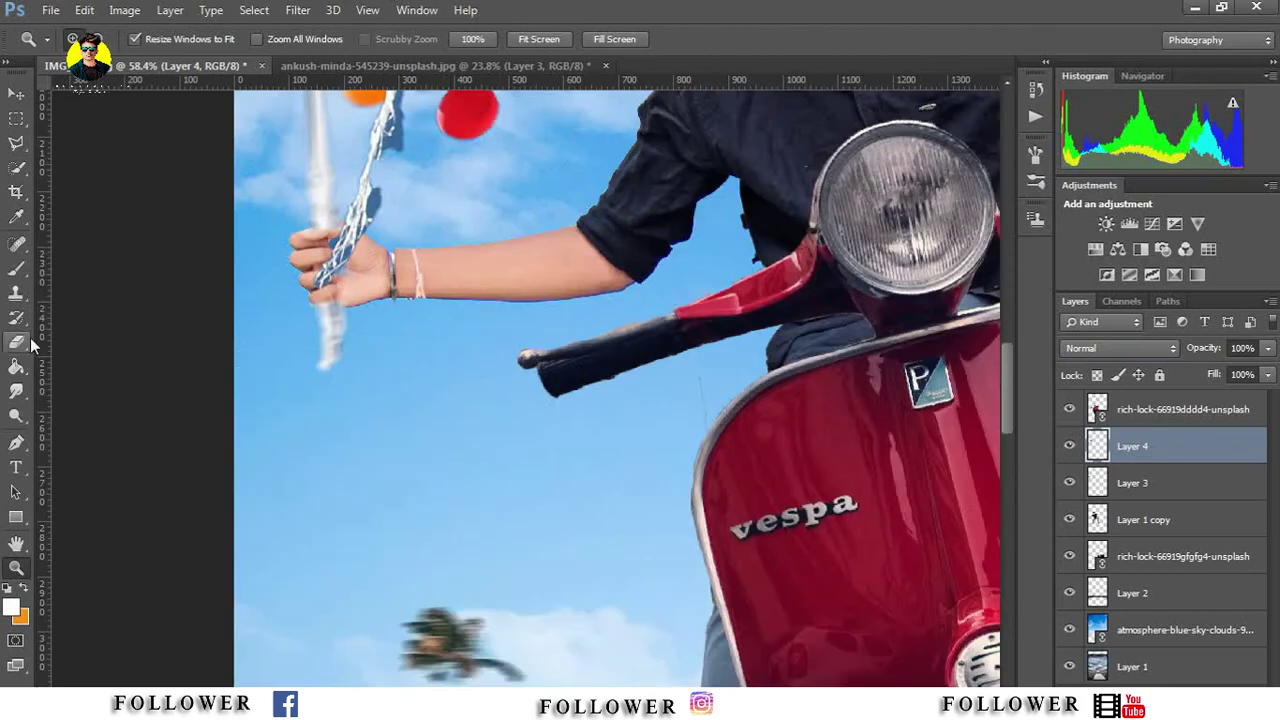
mouse_move(357, 296)
left_mouse_down()
mouse_move(340, 266)
mouse_move(346, 277)
left_mouse_up()
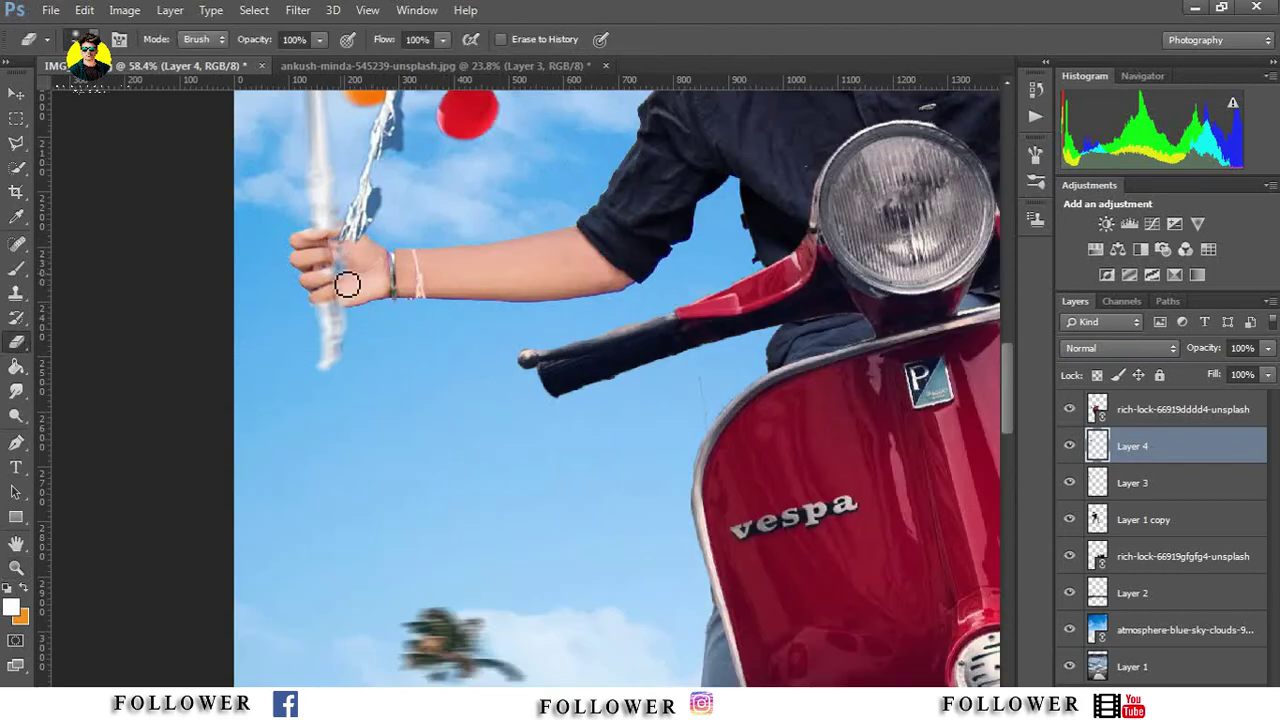
right_click(408, 250)
left_click(367, 209)
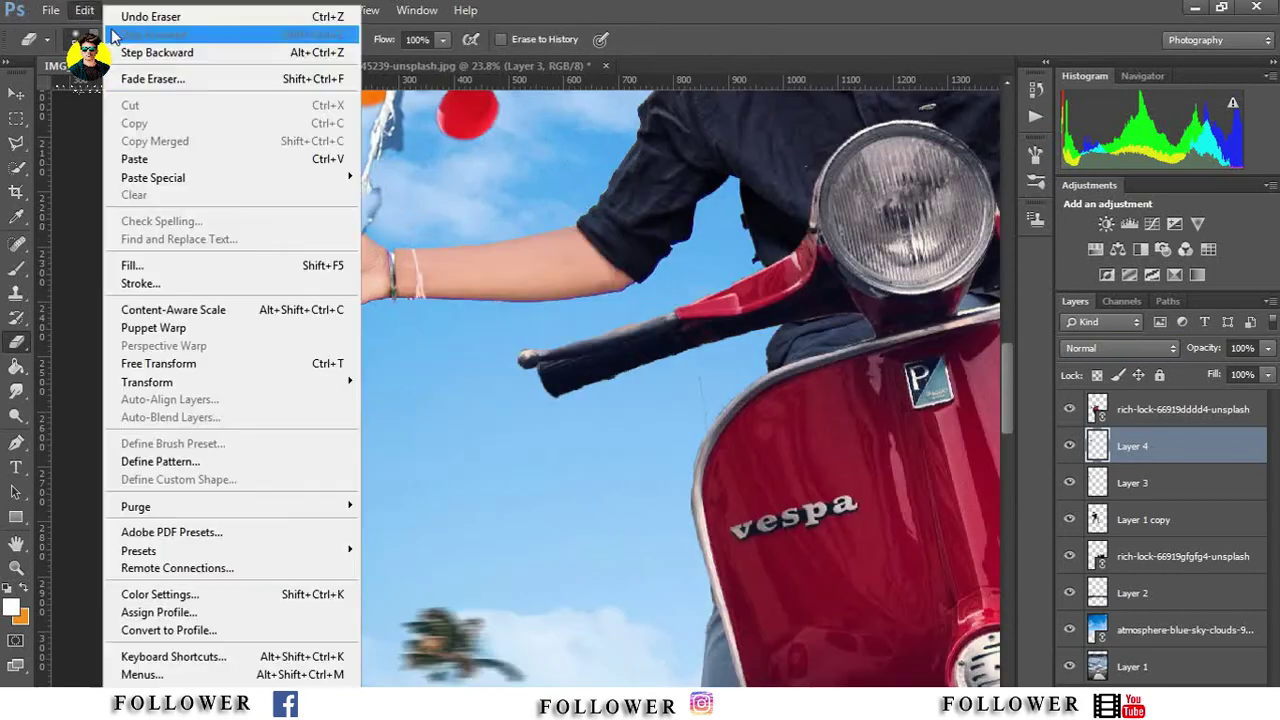
mouse_move(381, 211)
left_mouse_down()
mouse_move(403, 126)
mouse_move(400, 137)
left_mouse_up()
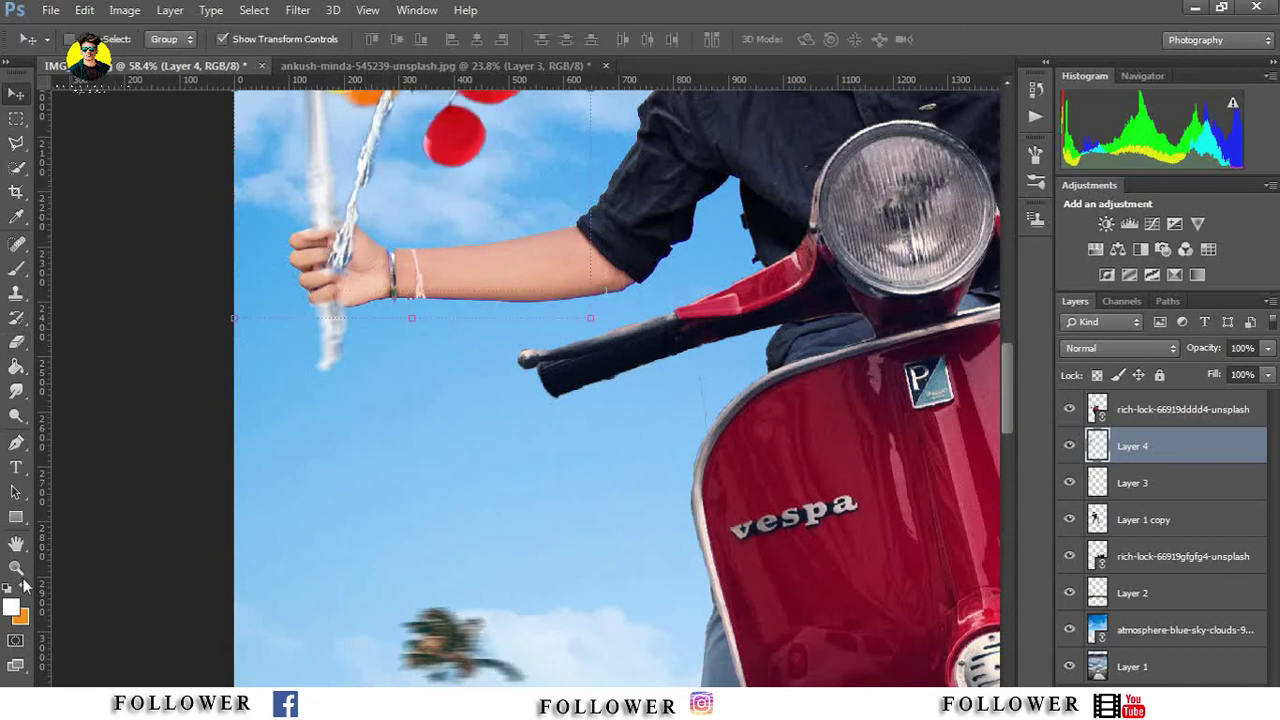
key("z")
right_click(242, 446)
left_click(285, 456)
mouse_move(410, 236)
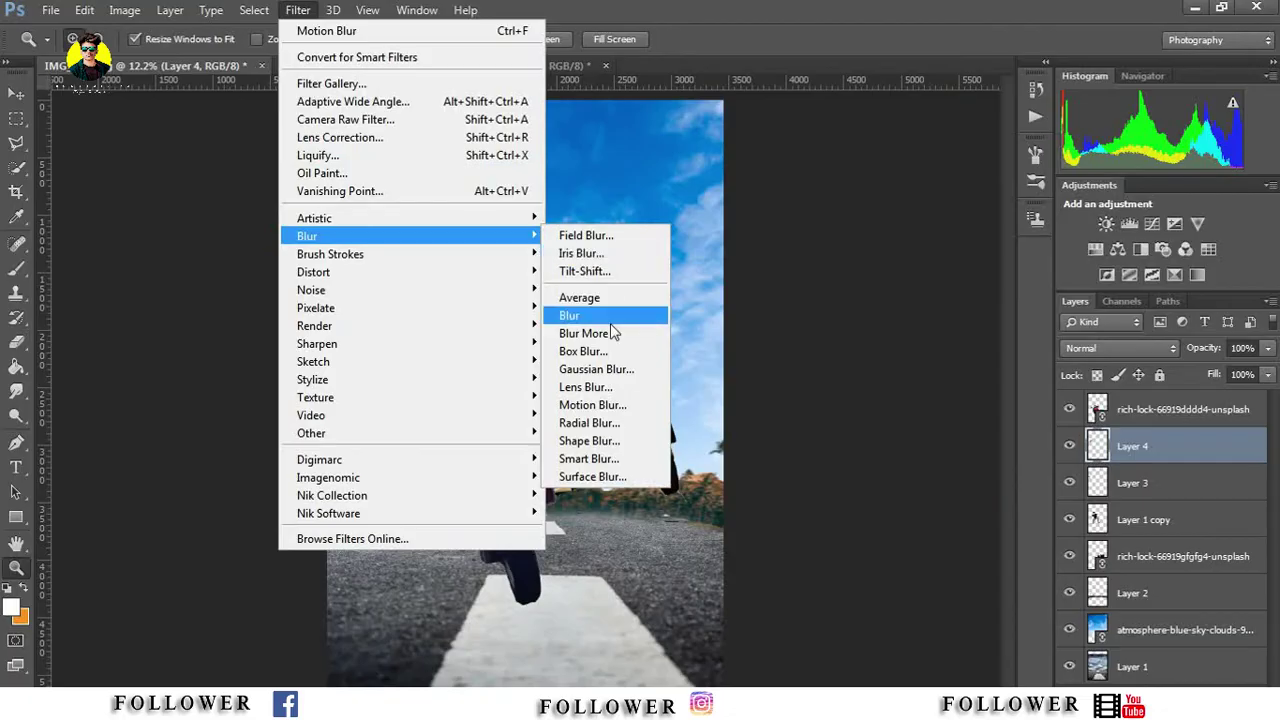
Step: Try the Lens Blur and Motion Blur filters, closing both without applying
left_click(555, 374)
left_click(1145, 85)
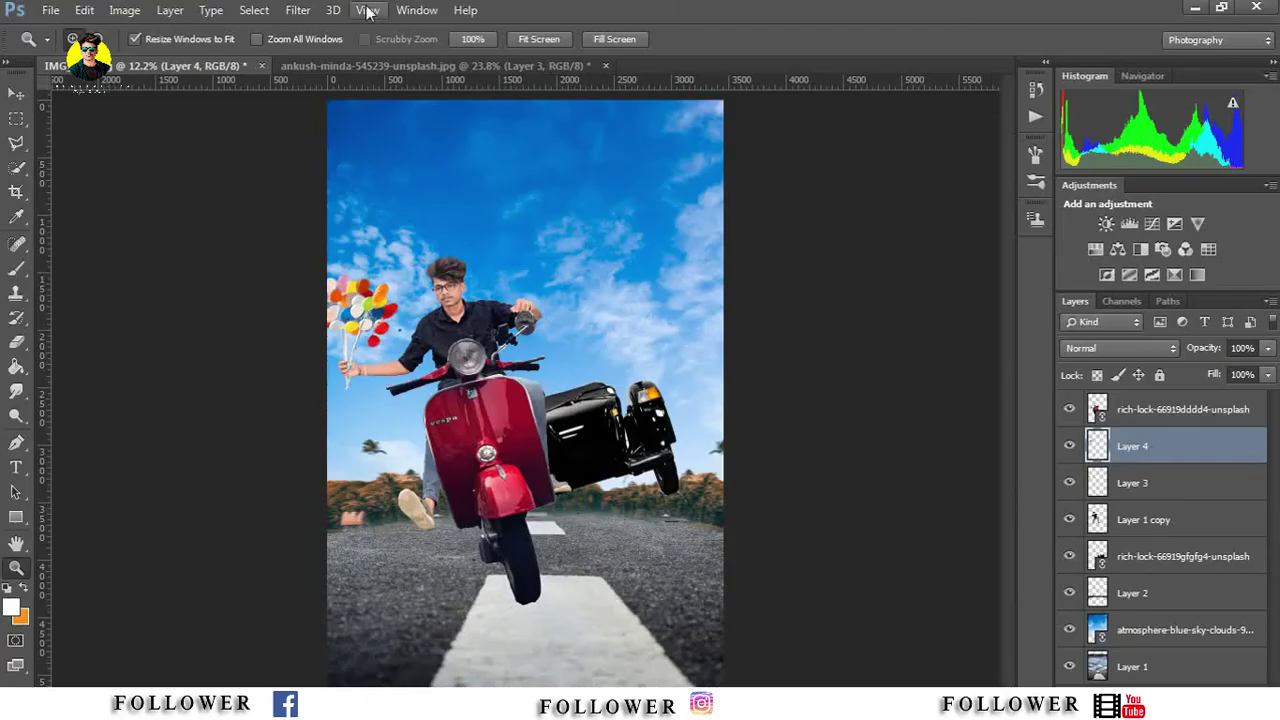
left_click(298, 10)
left_click(592, 405)
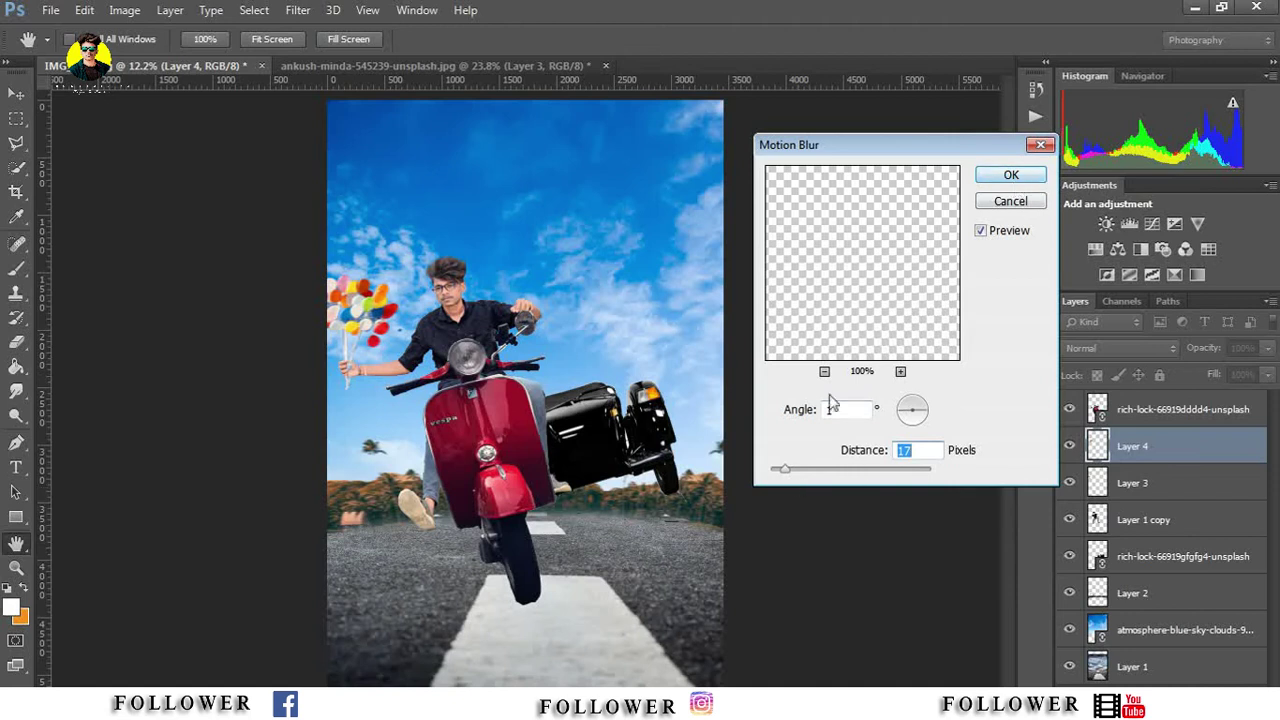
left_click(1012, 175)
key("z")
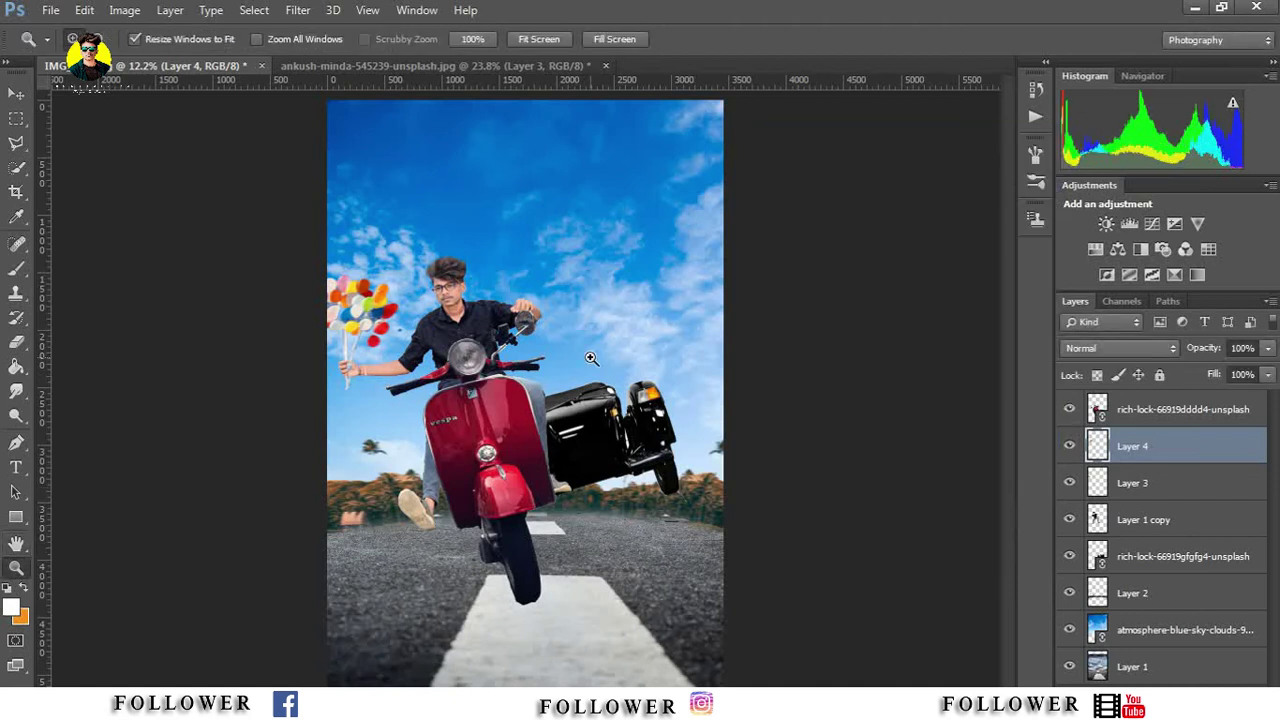
Step: Merge Layer 4 down into the balloon layer and duplicate it as Layer 3 copy
right_click(1166, 466)
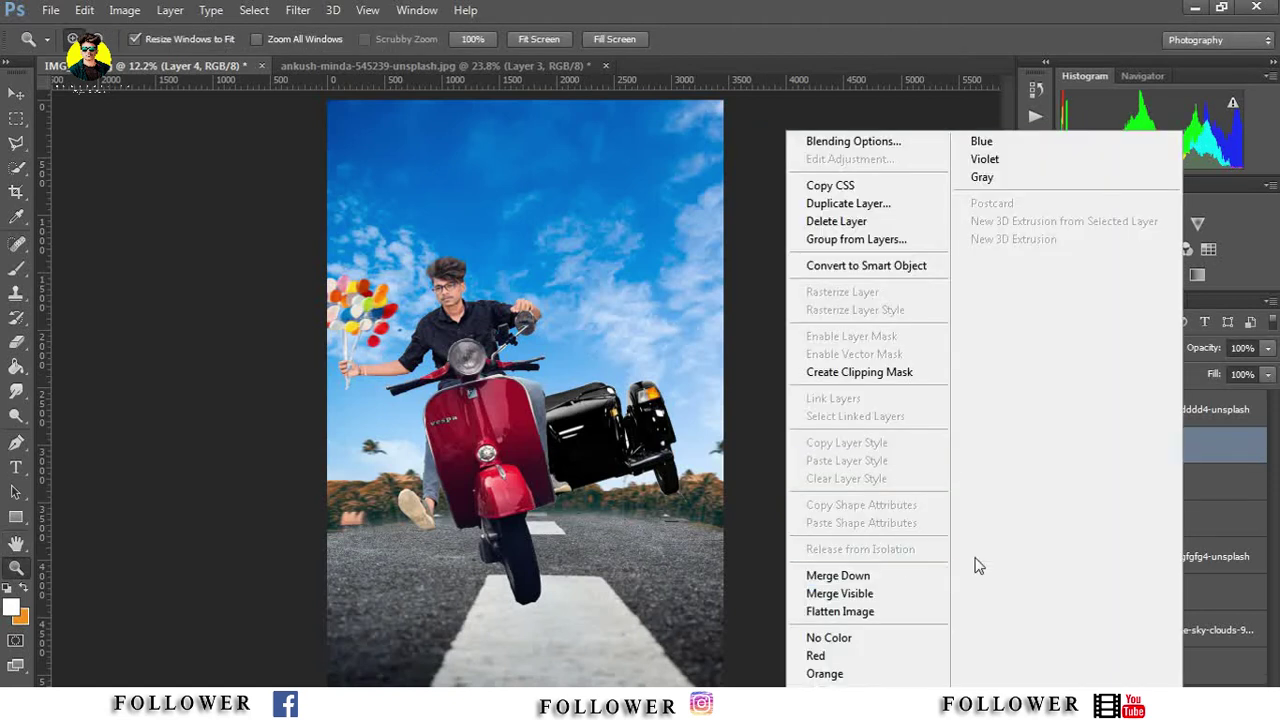
left_click(838, 576)
right_click(1166, 446)
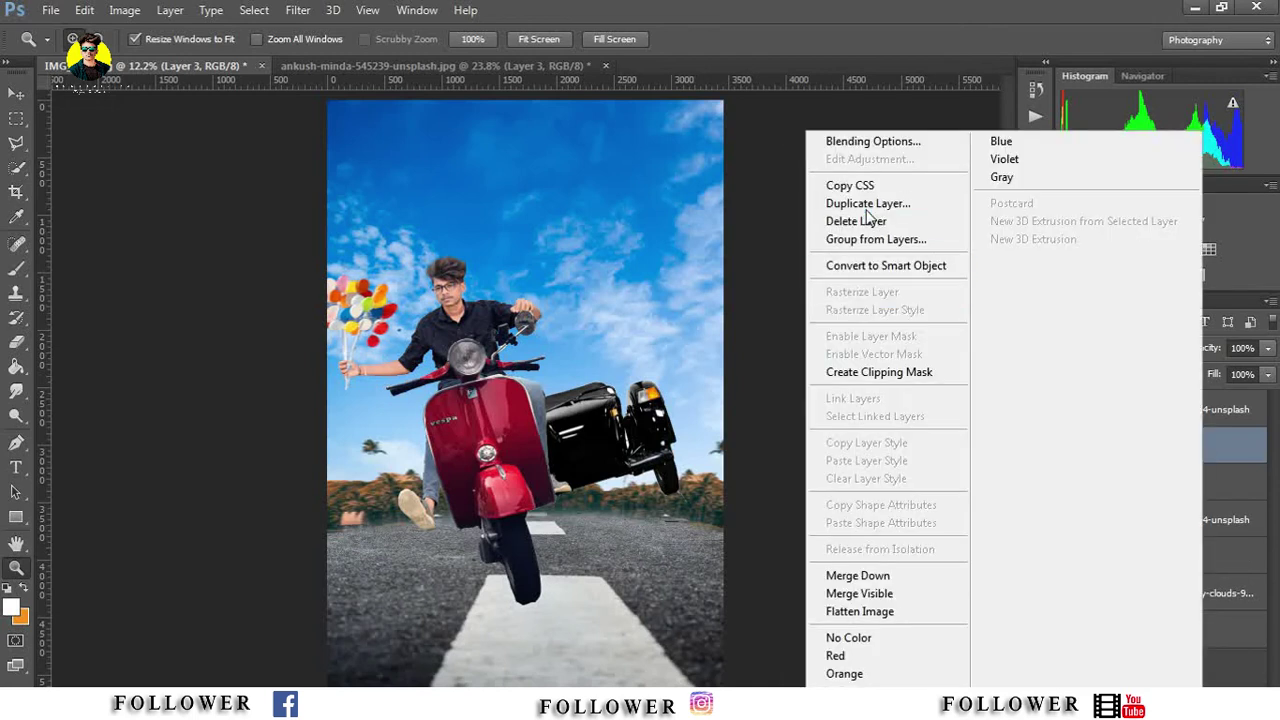
left_click(848, 203)
key("Return")
Step: Move the balloon copy above the sidecar and shrink it slightly
left_click(16, 94)
left_click_drag(370, 355, 668, 362)
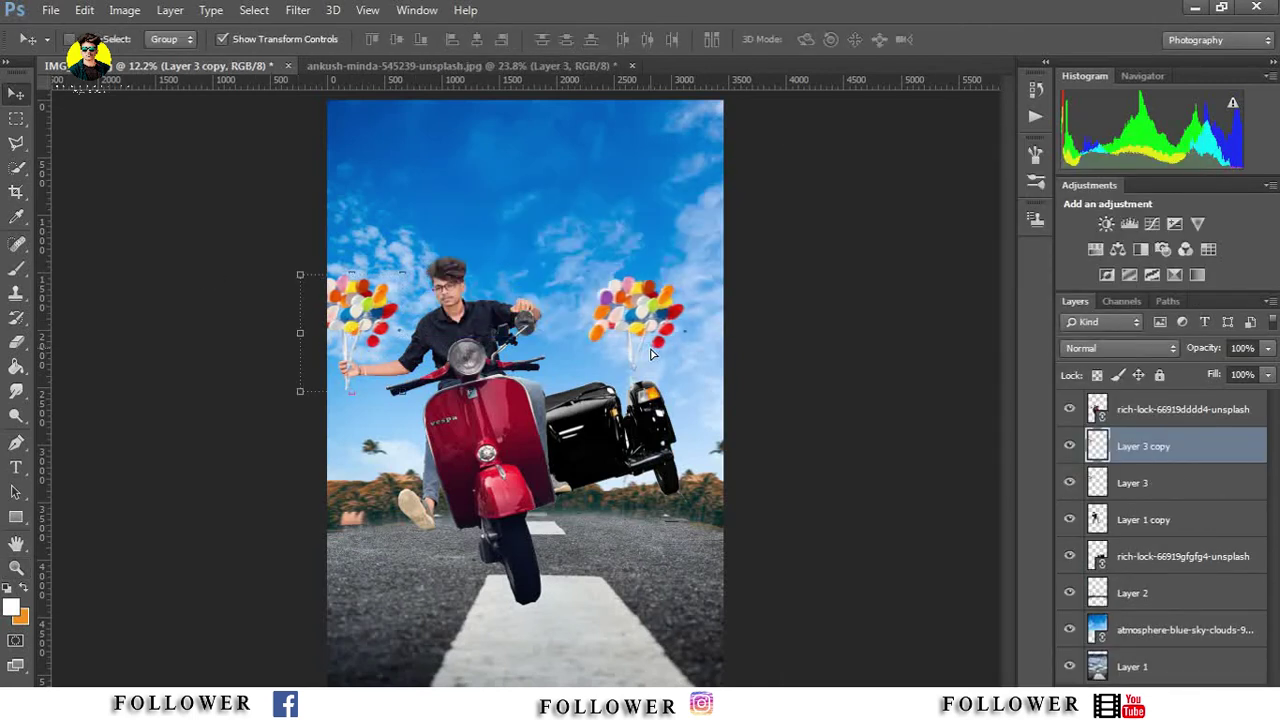
left_click_drag(693, 276, 697, 294)
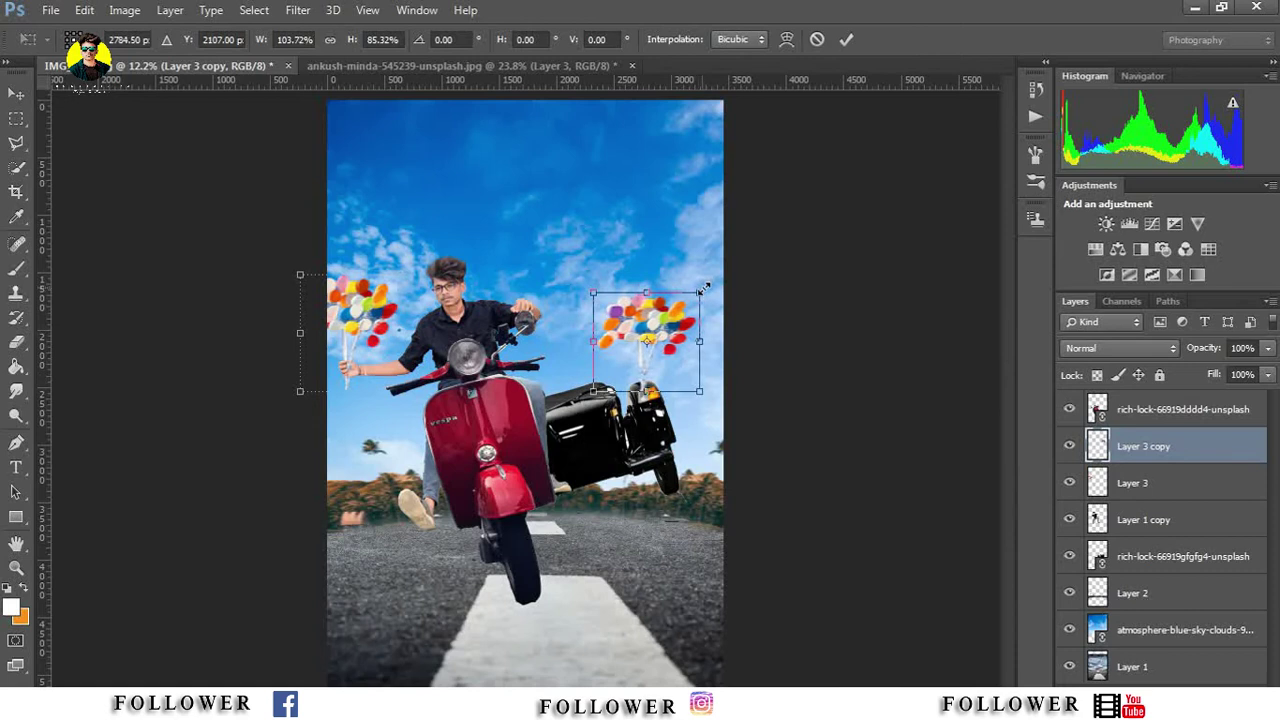
key("Return")
right_click(1160, 414)
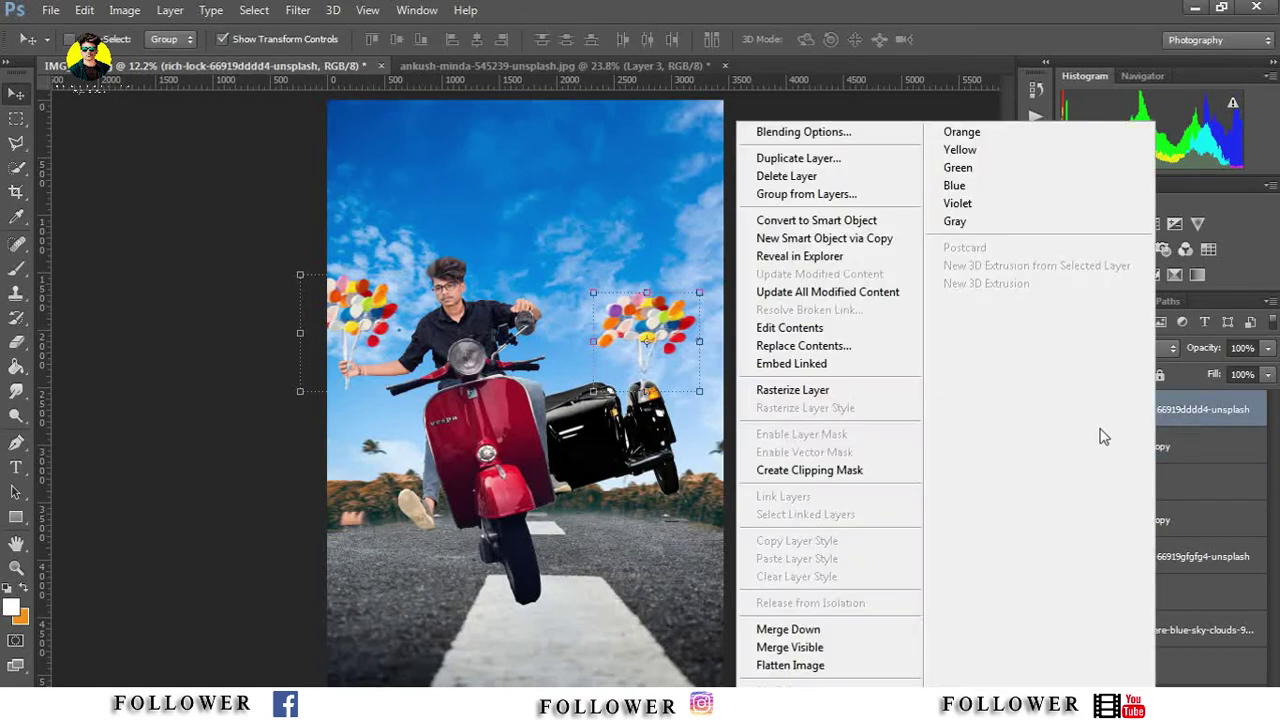
left_click(48, 10)
left_click(177, 274)
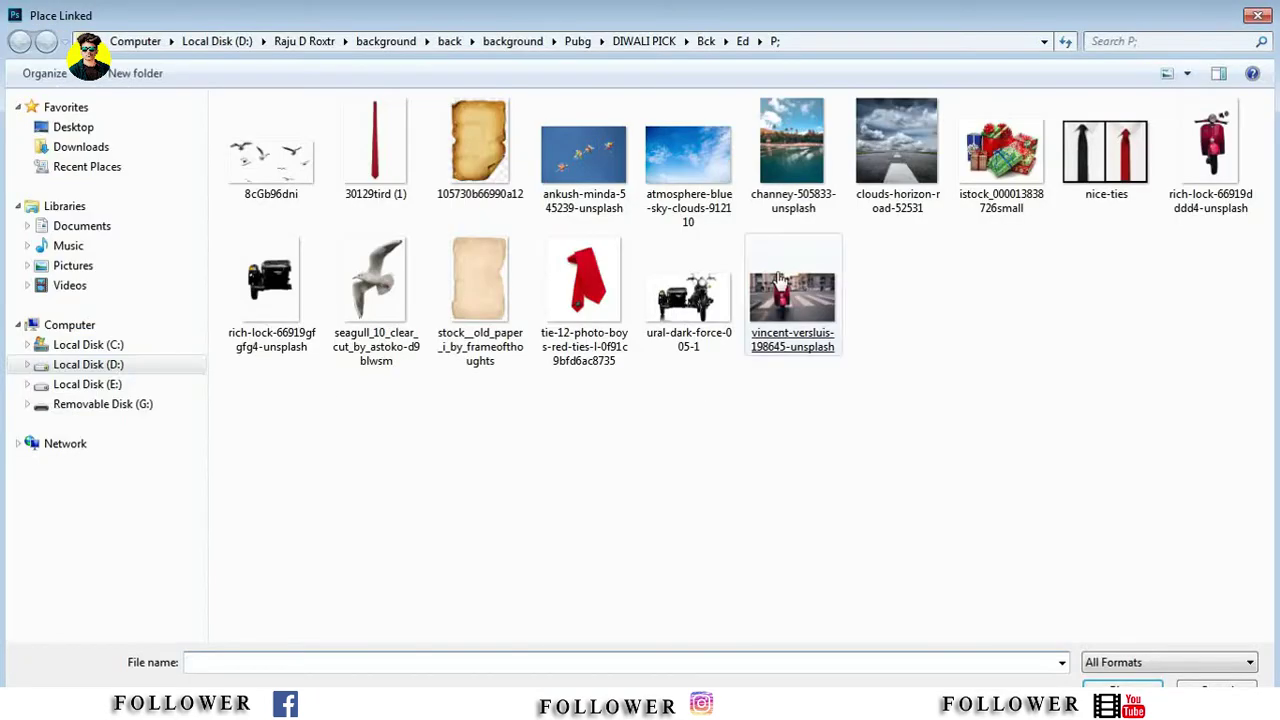
double_click(1001, 150)
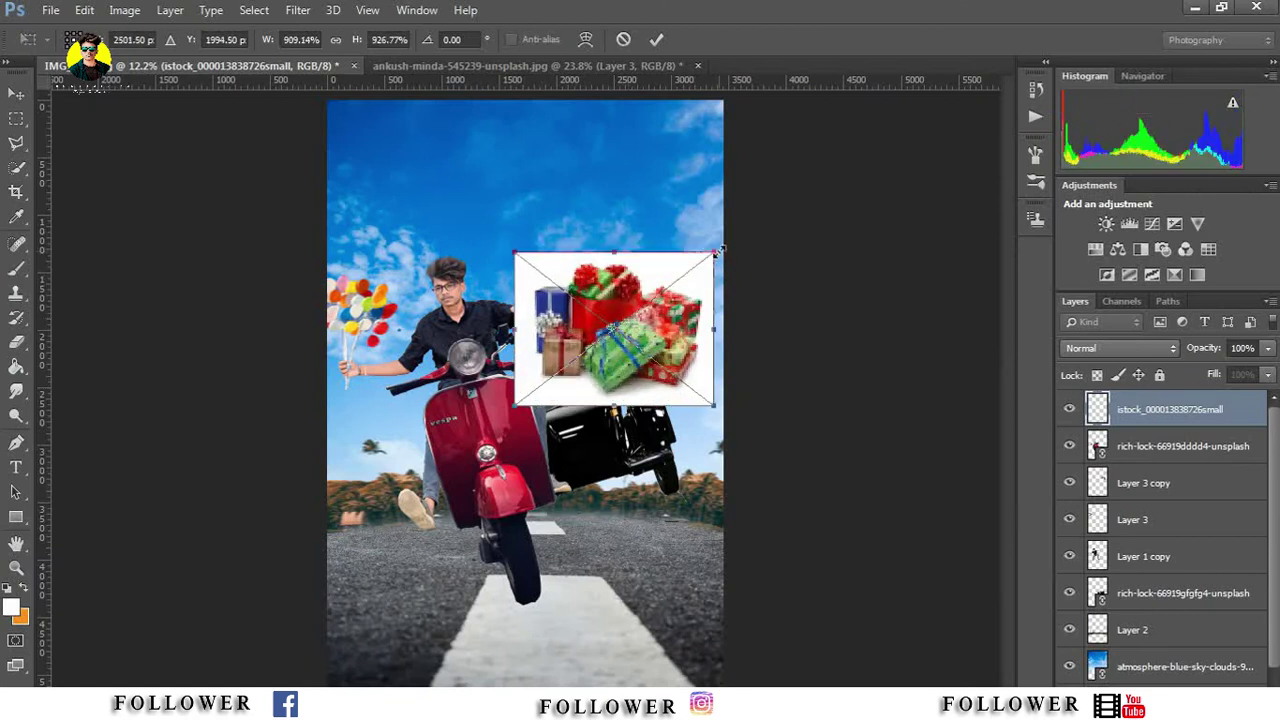
left_click(655, 39)
Step: Quick-select all the gift boxes and copy-paste them onto new Layer 4
left_click(15, 170)
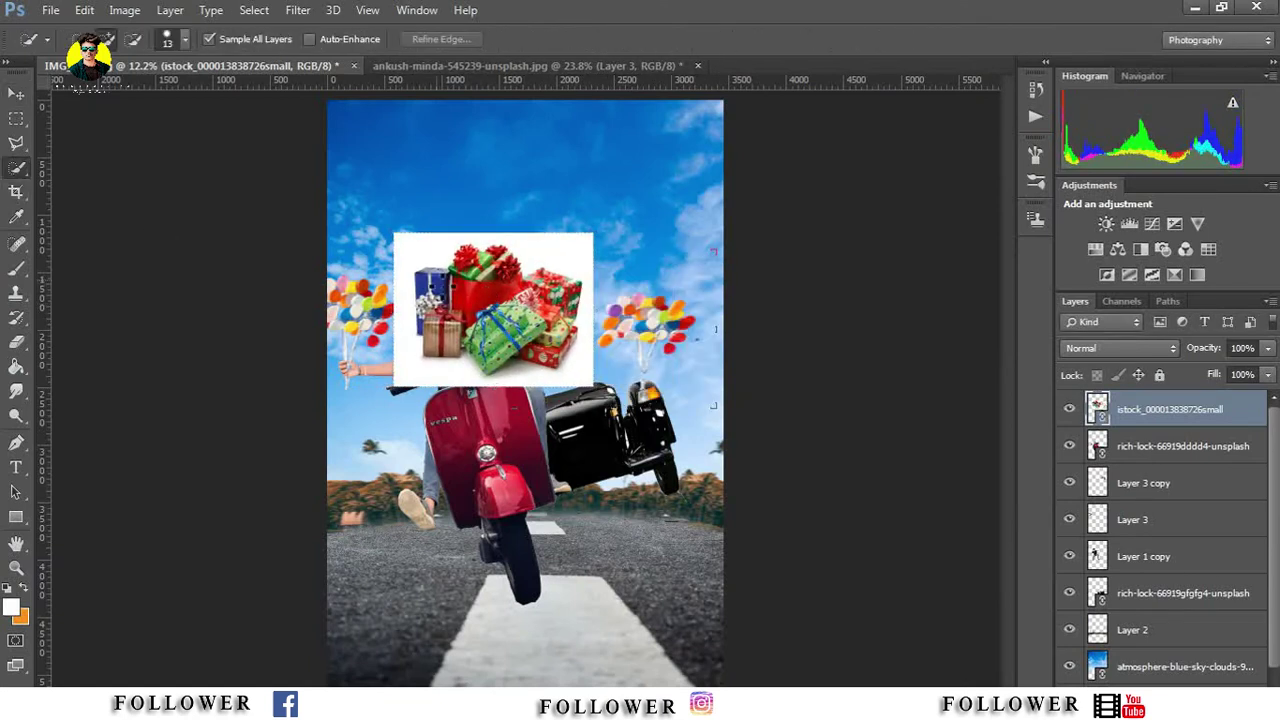
left_click_drag(437, 340, 450, 282)
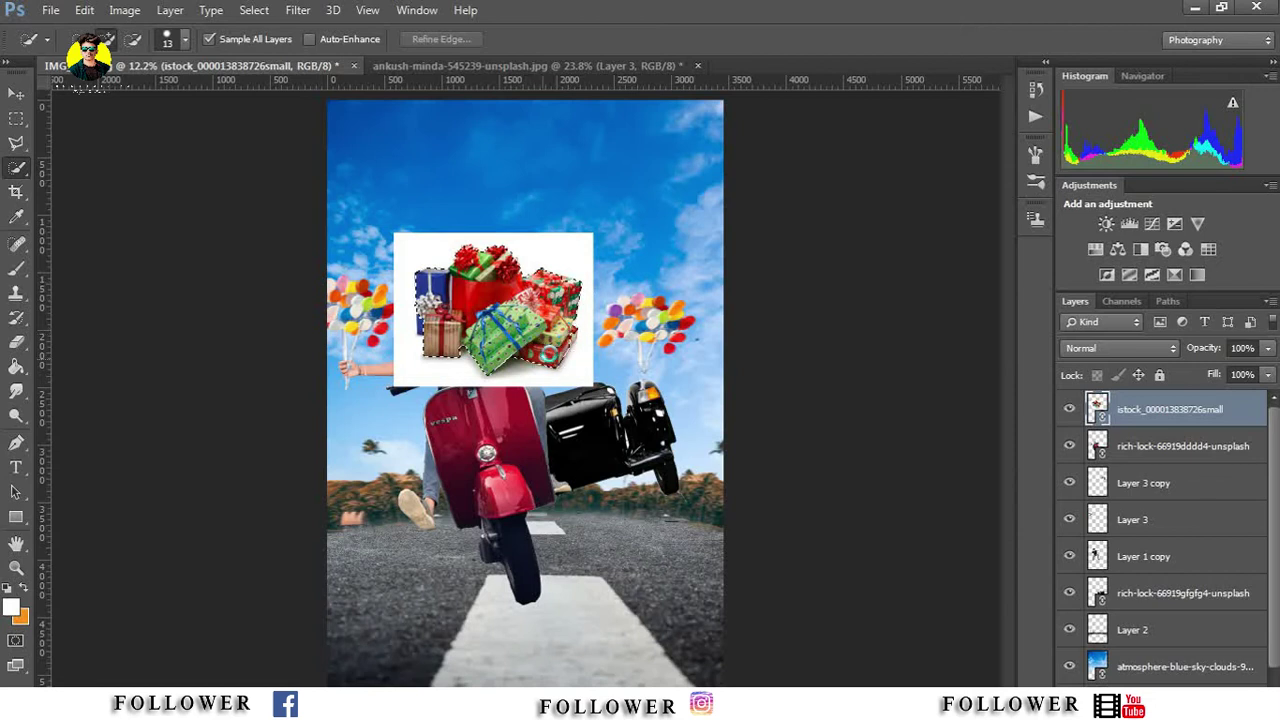
left_click_drag(551, 373, 578, 350)
left_click(84, 10)
left_click(140, 120)
left_click(84, 10)
left_click(140, 157)
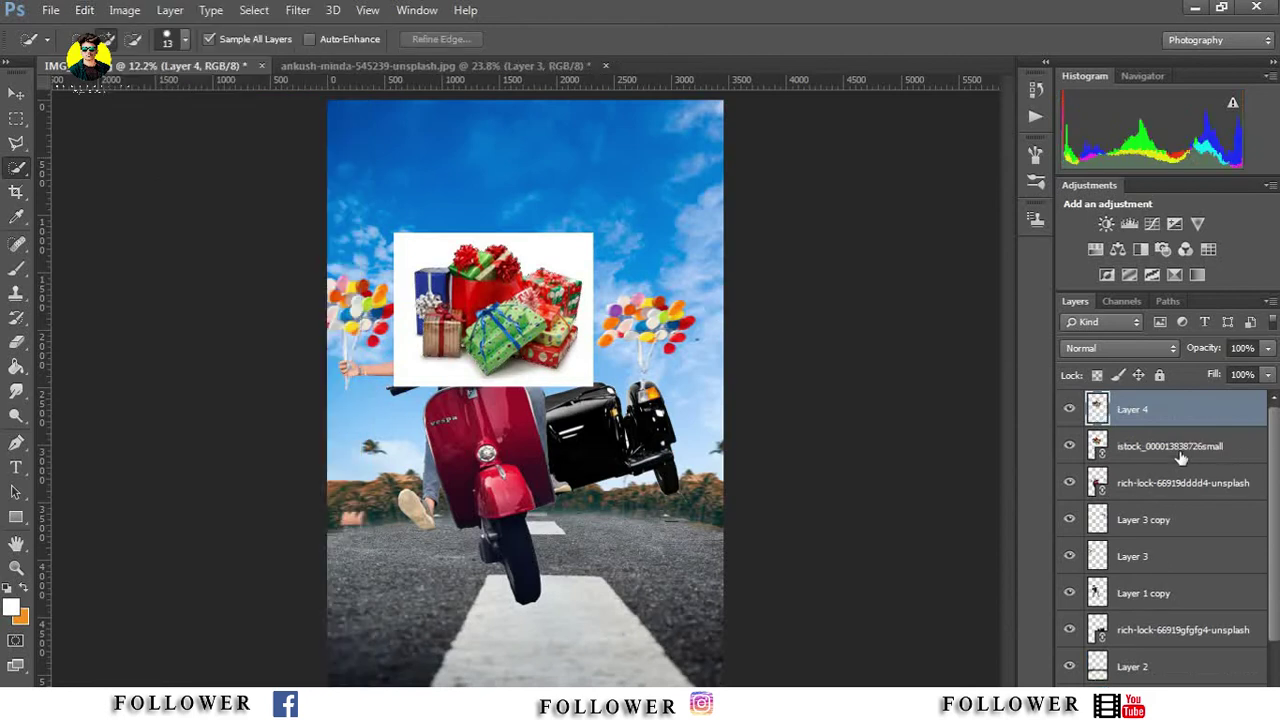
Step: Delete the original gift photo layer and shrink and tilt the Layer 4 gifts above the sidecar
right_click(1181, 457)
left_click(800, 171)
key("v")
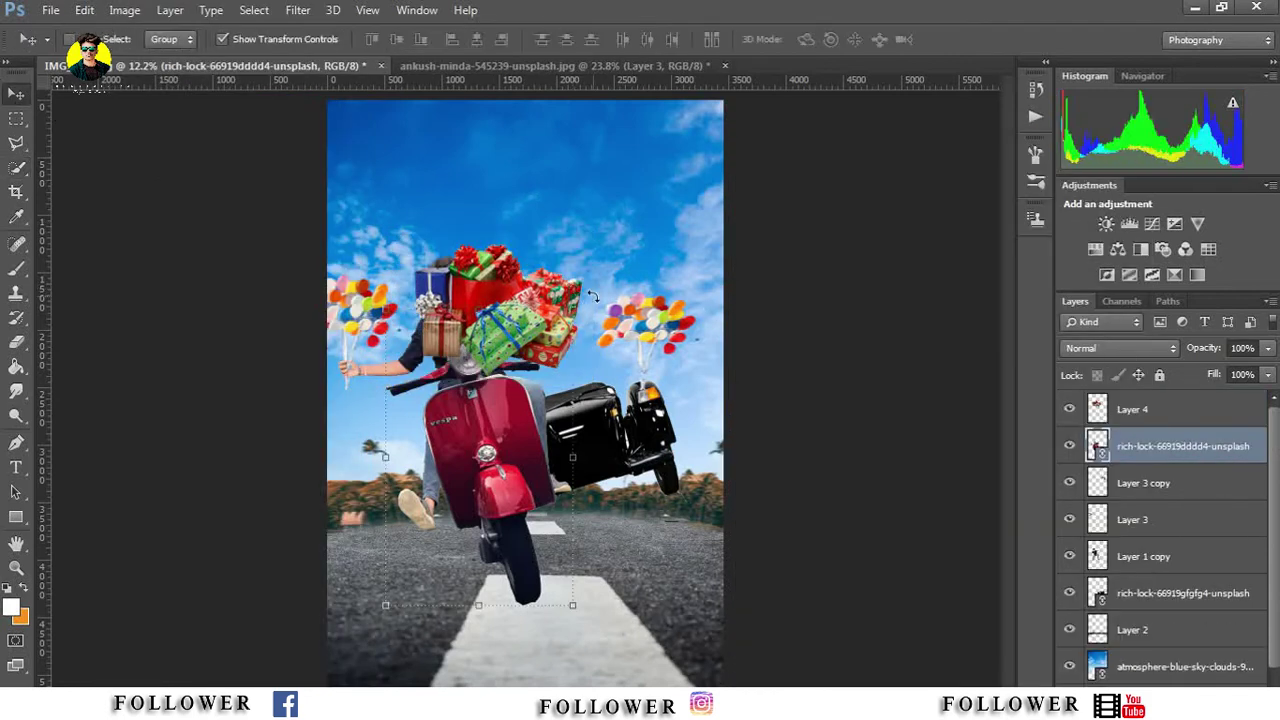
left_click(1140, 409)
key("ctrl+t")
mouse_move(590, 242)
left_mouse_down()
mouse_move(527, 340)
mouse_move(600, 336)
mouse_move(625, 270)
left_mouse_up()
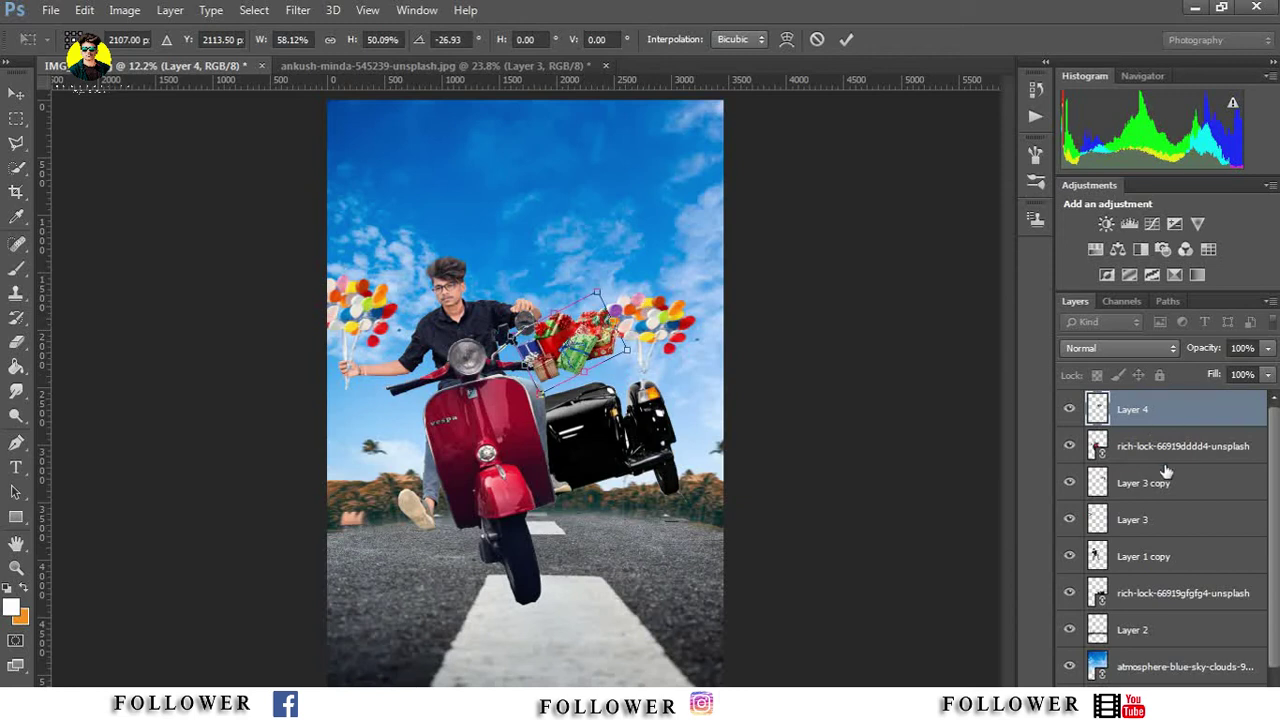
key("Return")
Step: Move Layer 4 below Layer 1 copy and resize the gifts to sit in the sidecar
left_click_drag(1186, 410, 1168, 578)
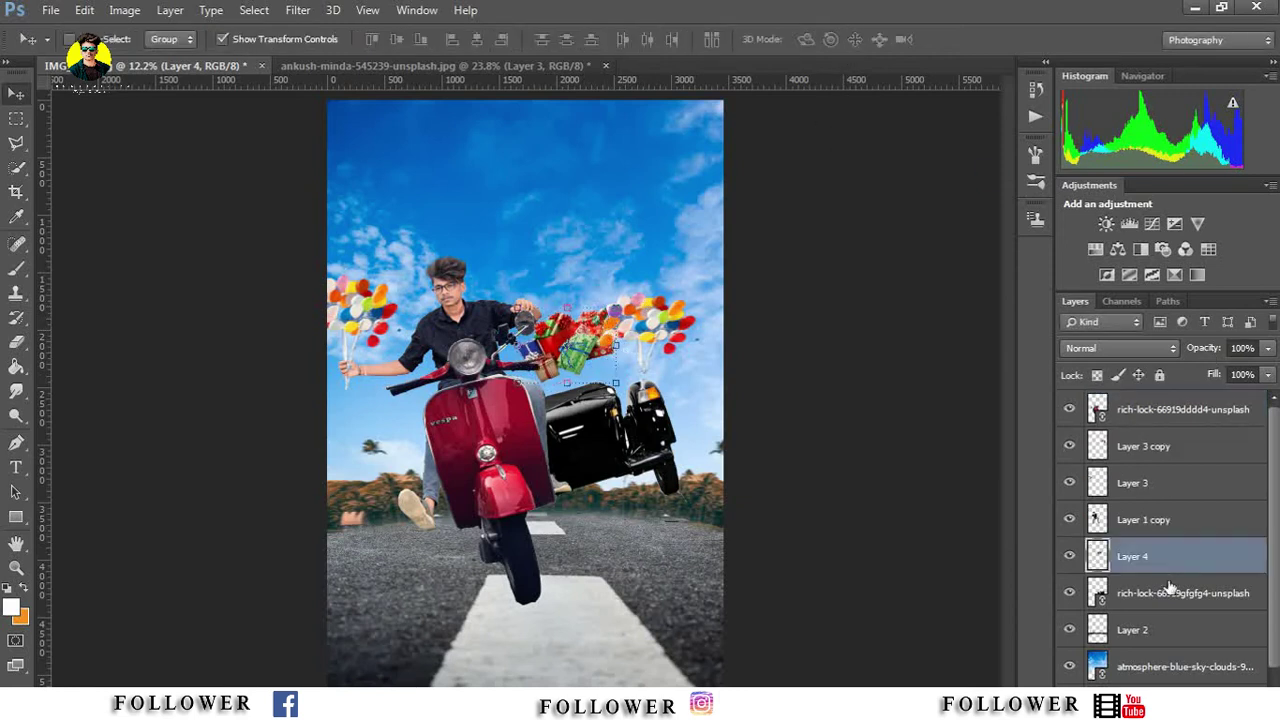
key("ctrl+t")
left_click_drag(612, 318, 600, 335)
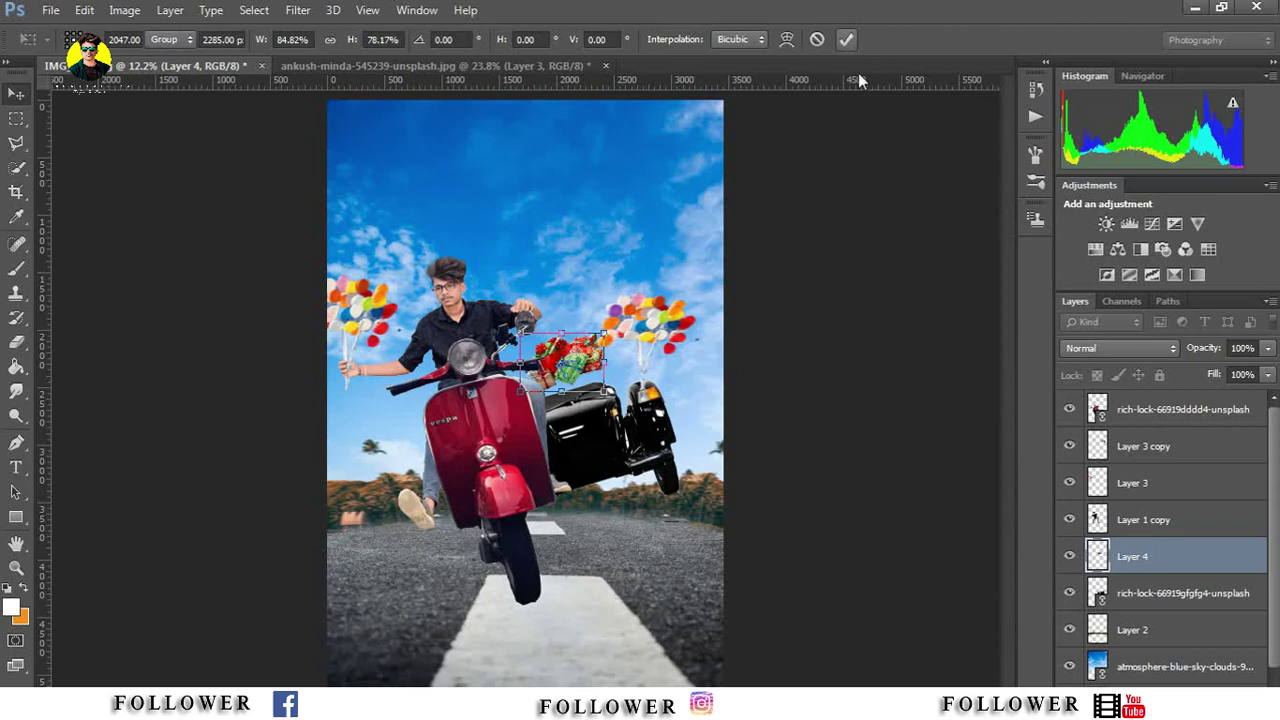
left_click(850, 39)
Step: Apply a Motion Blur to the gifts
left_click(297, 10)
mouse_move(307, 236)
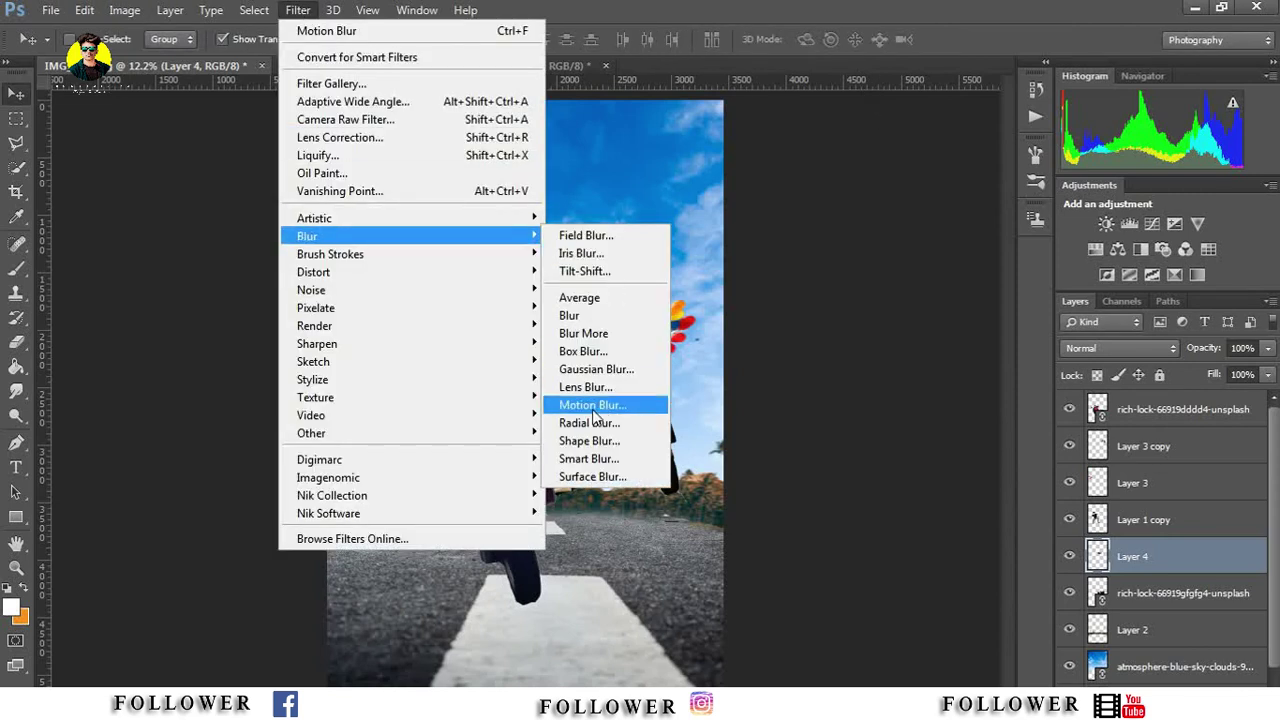
left_click(600, 405)
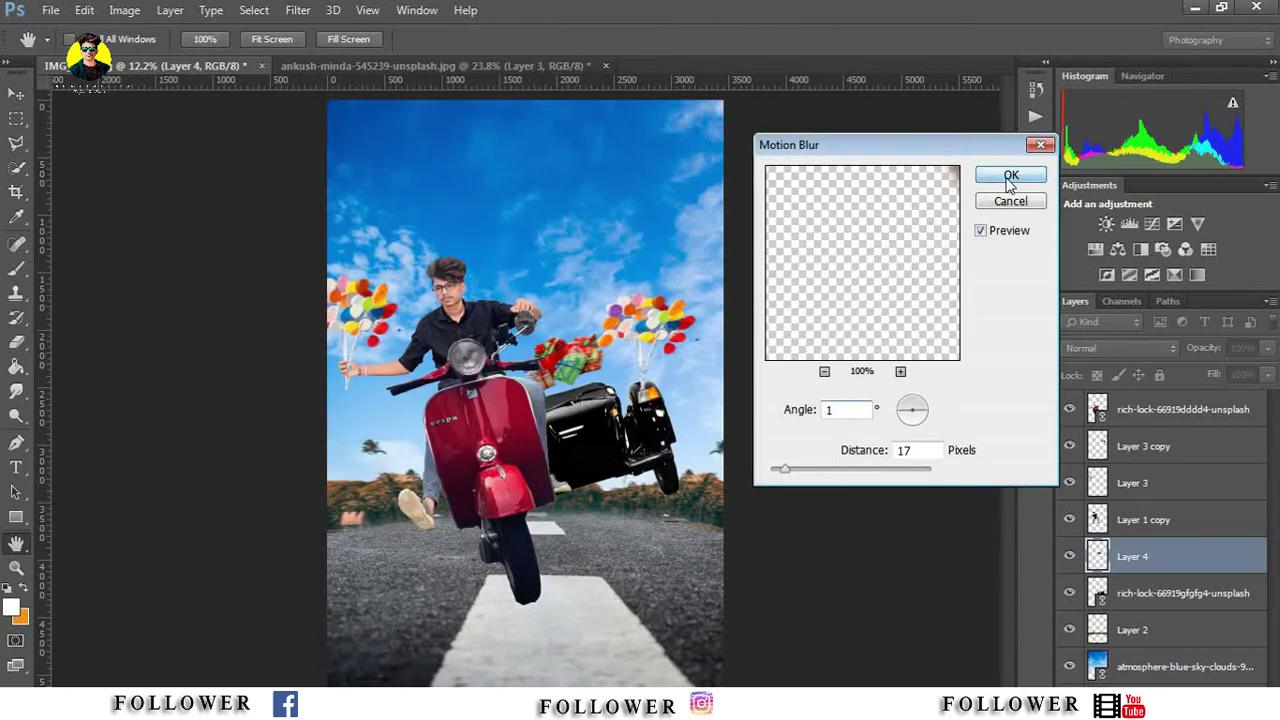
left_click(1010, 174)
key("z")
right_click(462, 402)
left_click(755, 433)
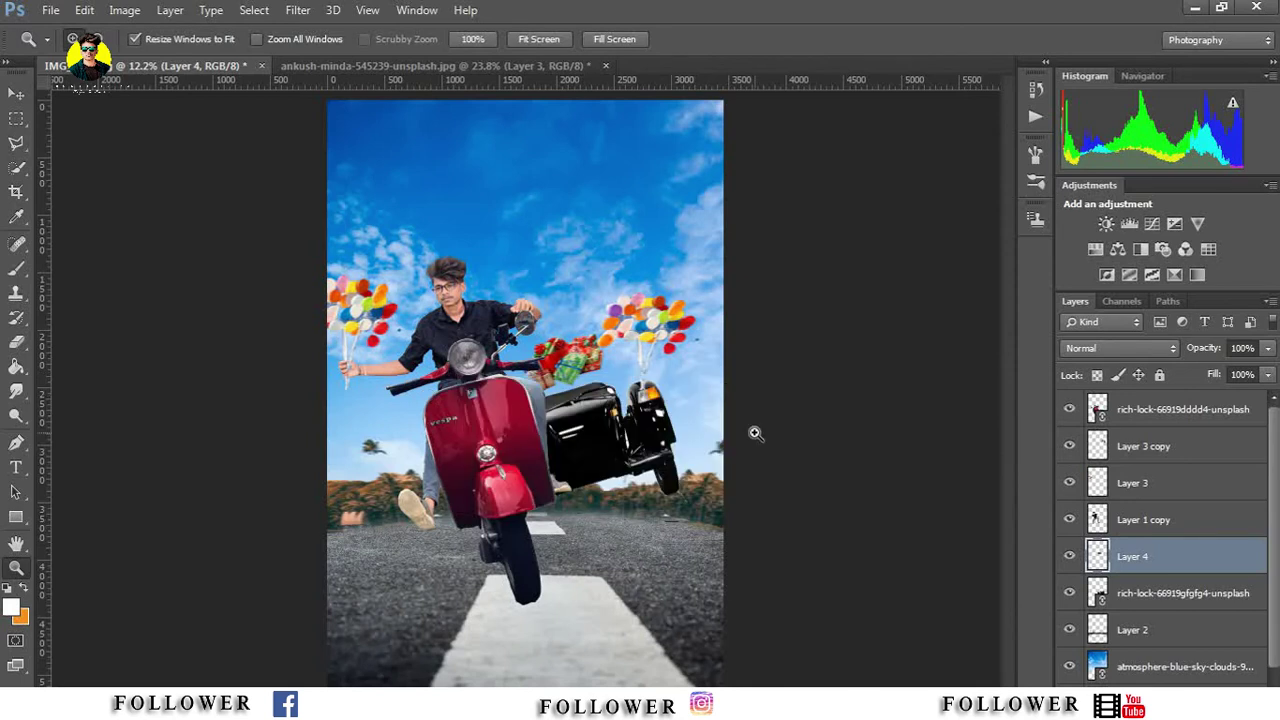
Step: Narrow and lengthen the Layer 1 copy rider slightly and nudge it up
left_click(1130, 520)
key("v")
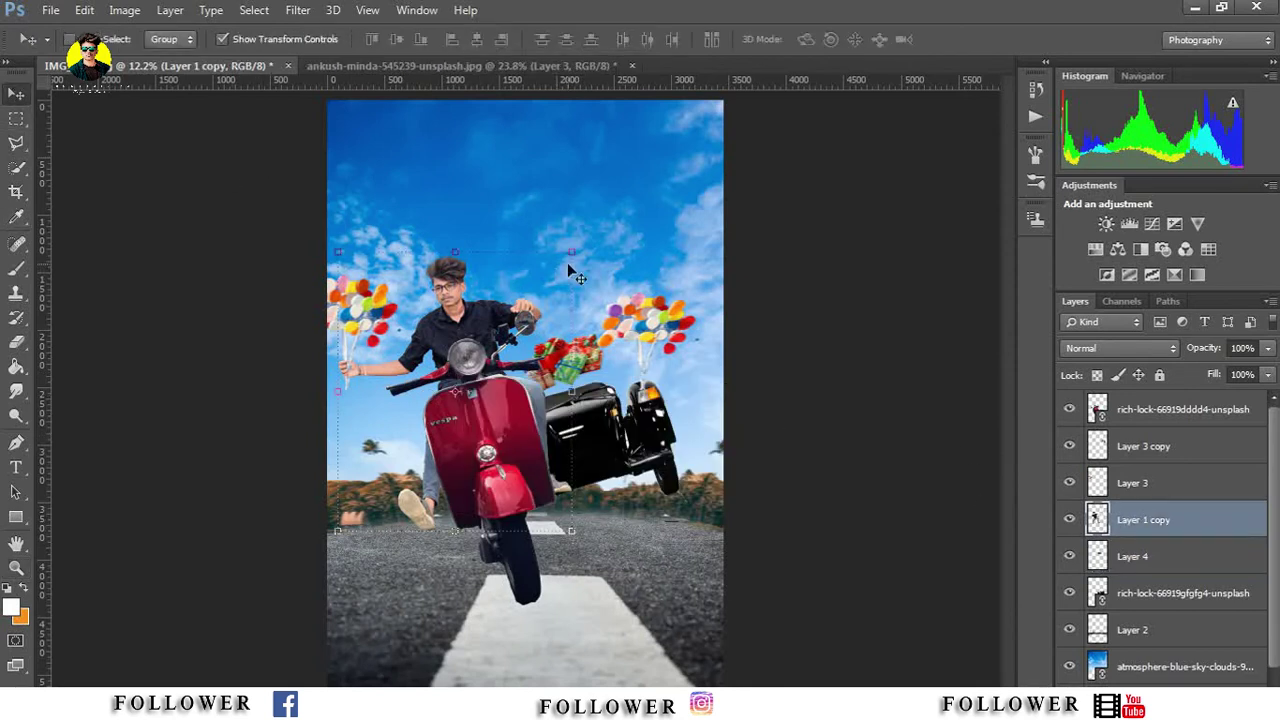
key("ctrl+t")
left_click_drag(338, 530, 348, 537)
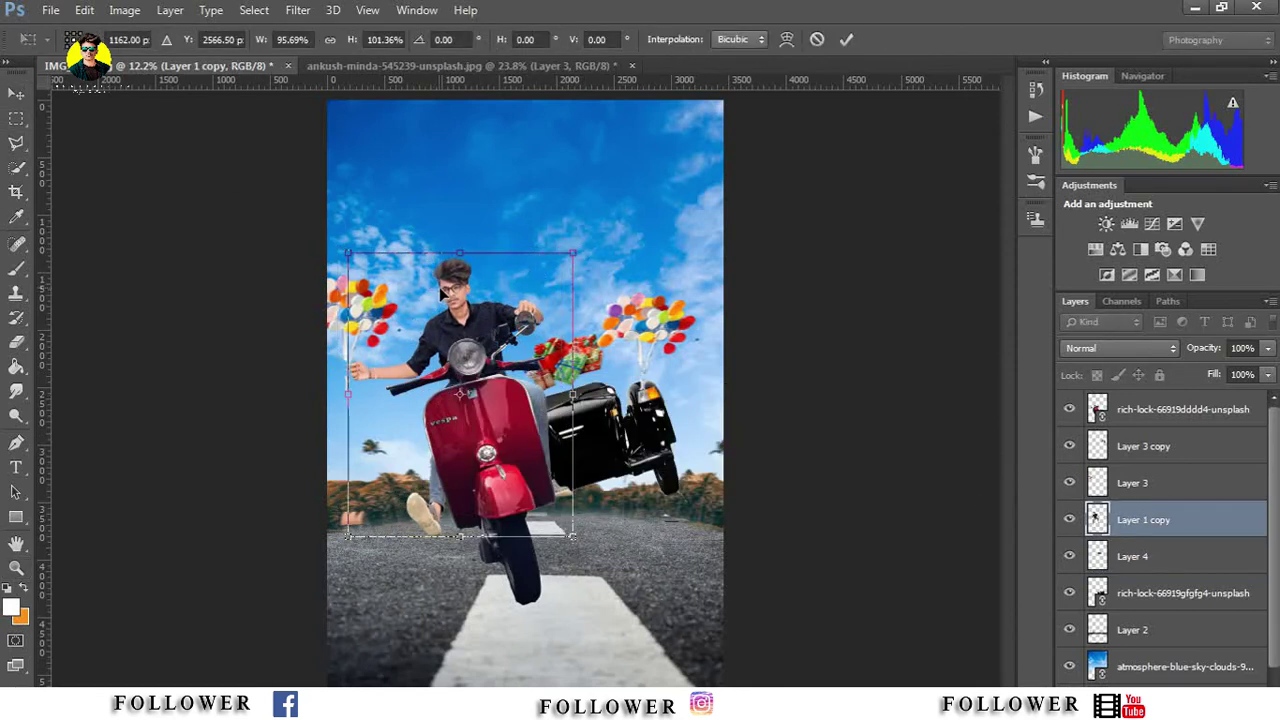
left_click_drag(443, 292, 445, 289)
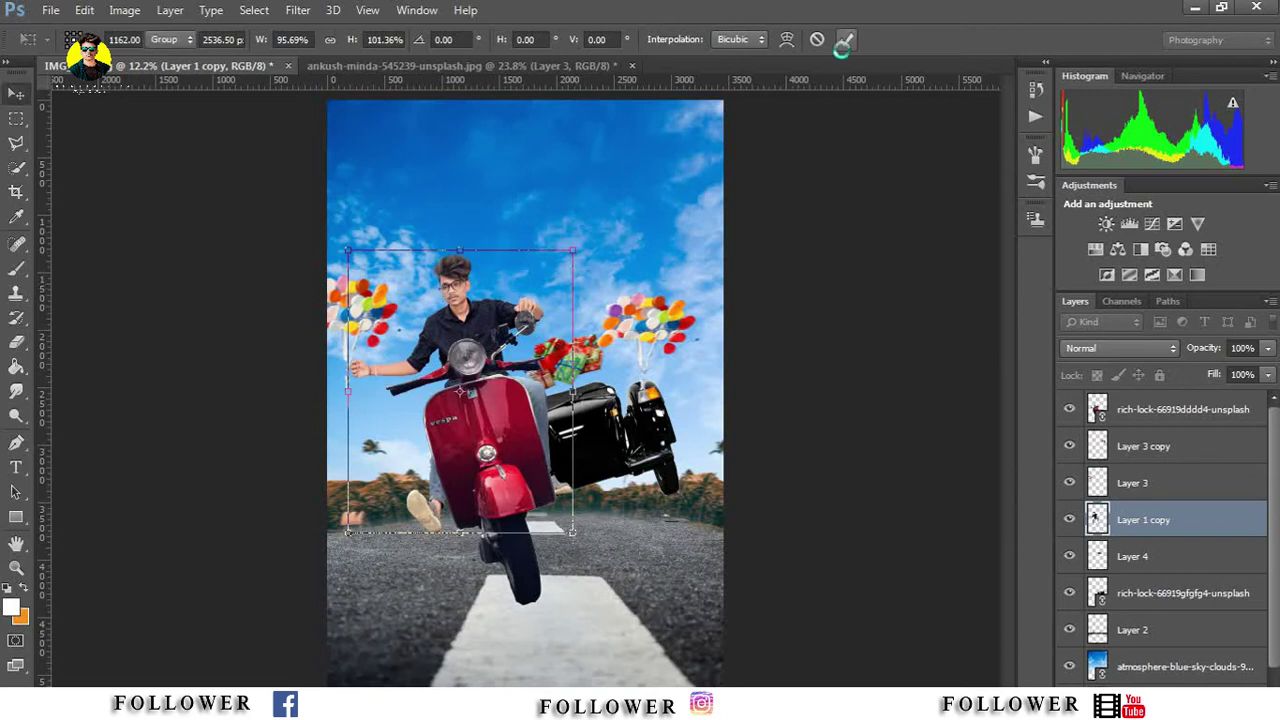
key("Return")
Step: Stretch the rider-and-scooter layer slightly taller, apply it, and fit the image on screen
key("ctrl+t")
left_click_drag(573, 251, 573, 248)
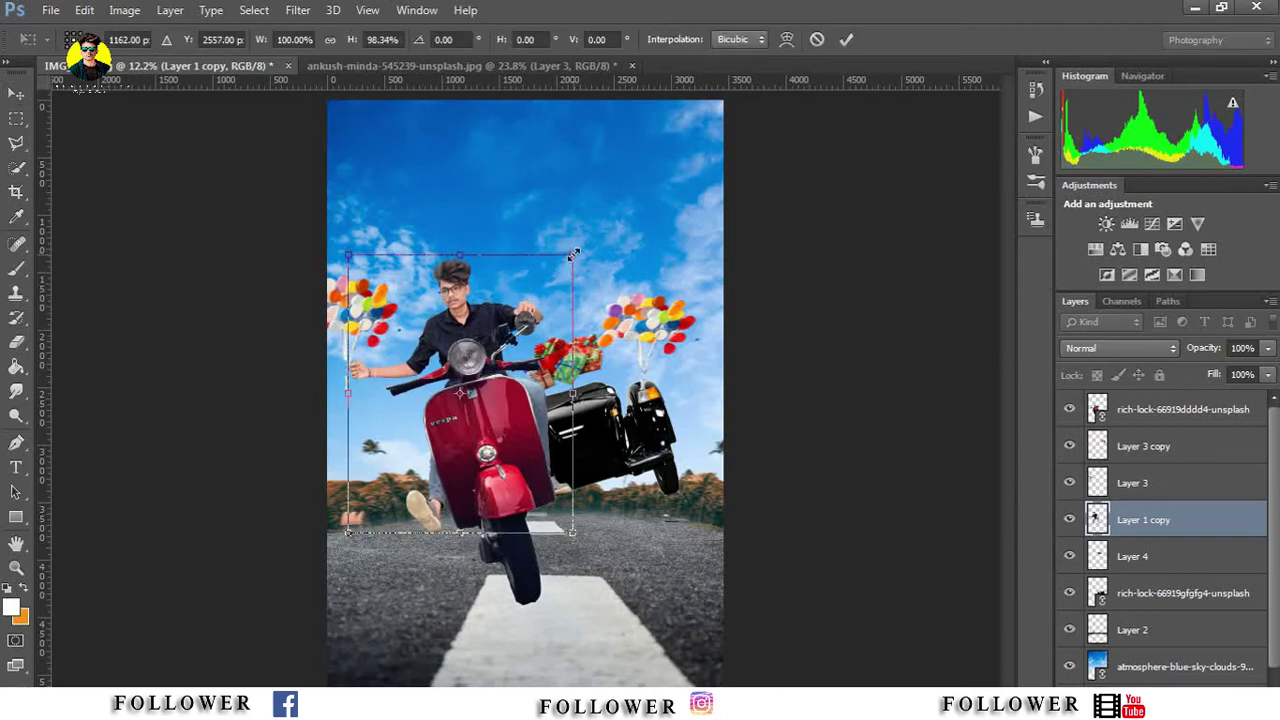
left_click(20, 567)
left_click(571, 289)
right_click(506, 326)
left_click(515, 331)
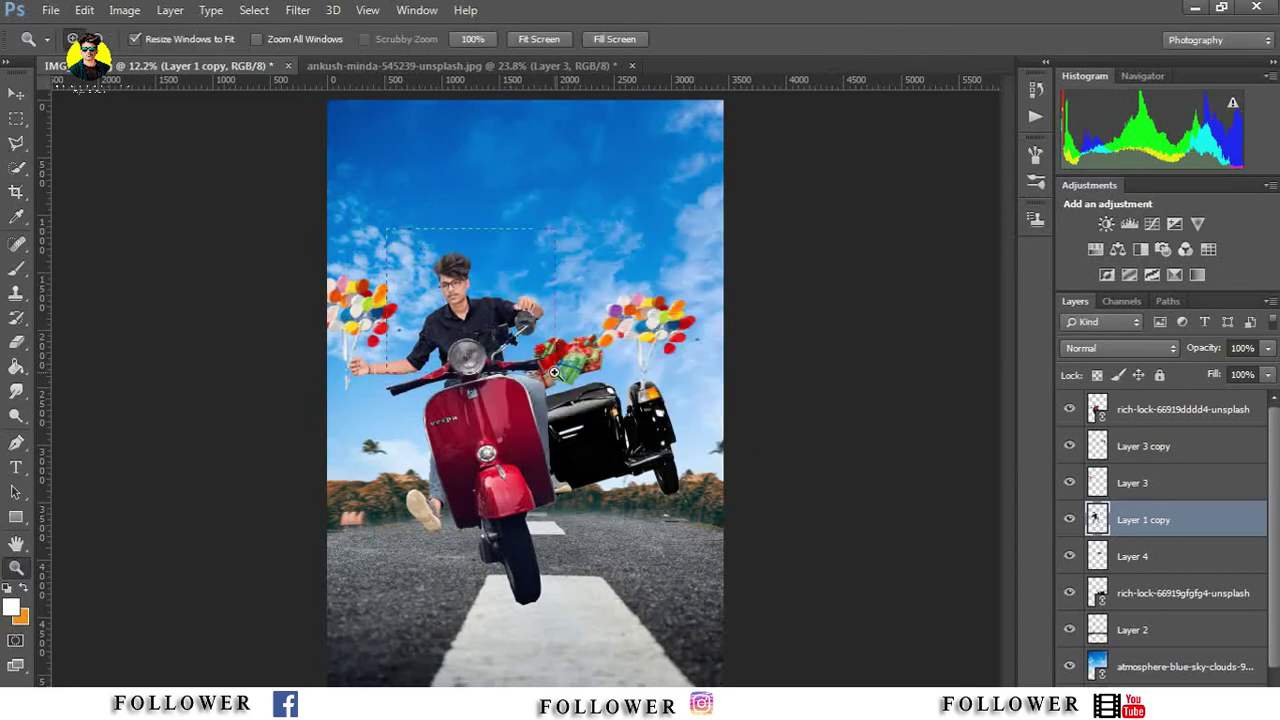
left_click(553, 372)
right_click(456, 295)
left_click(475, 299)
left_click(50, 10)
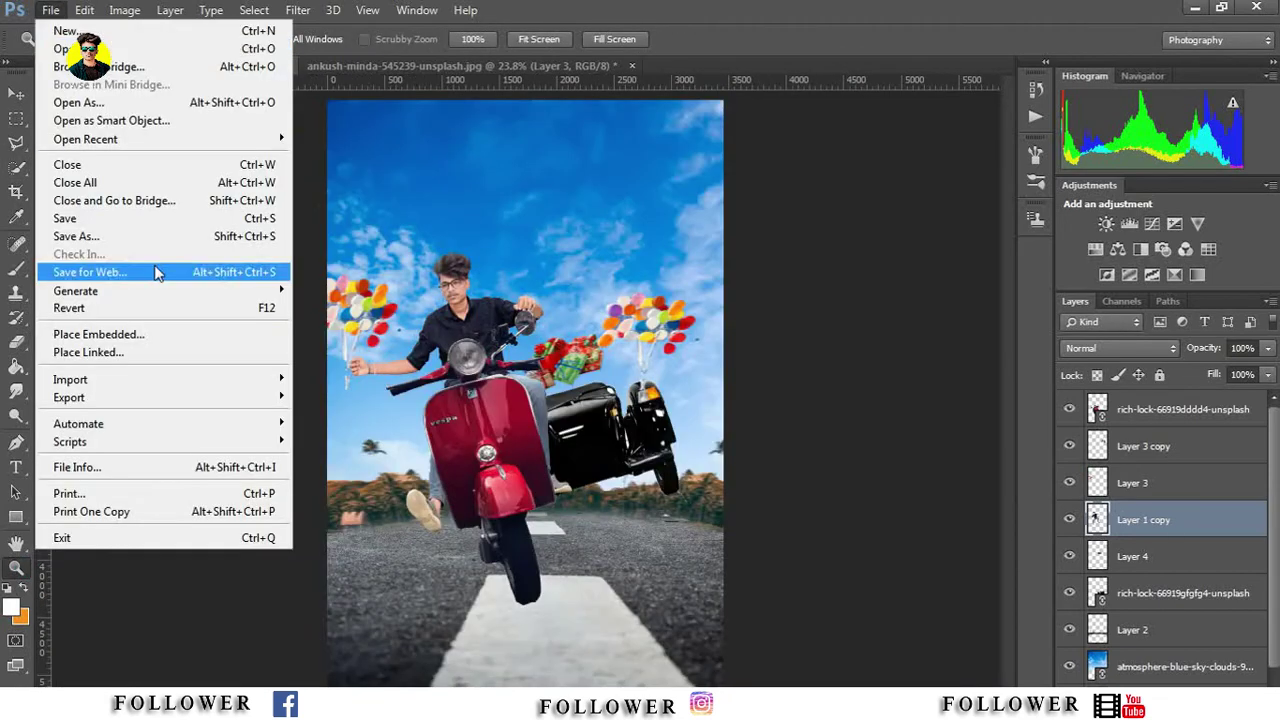
Step: Place the linked seagull flock image and move it up into the top sky
left_click(88, 352)
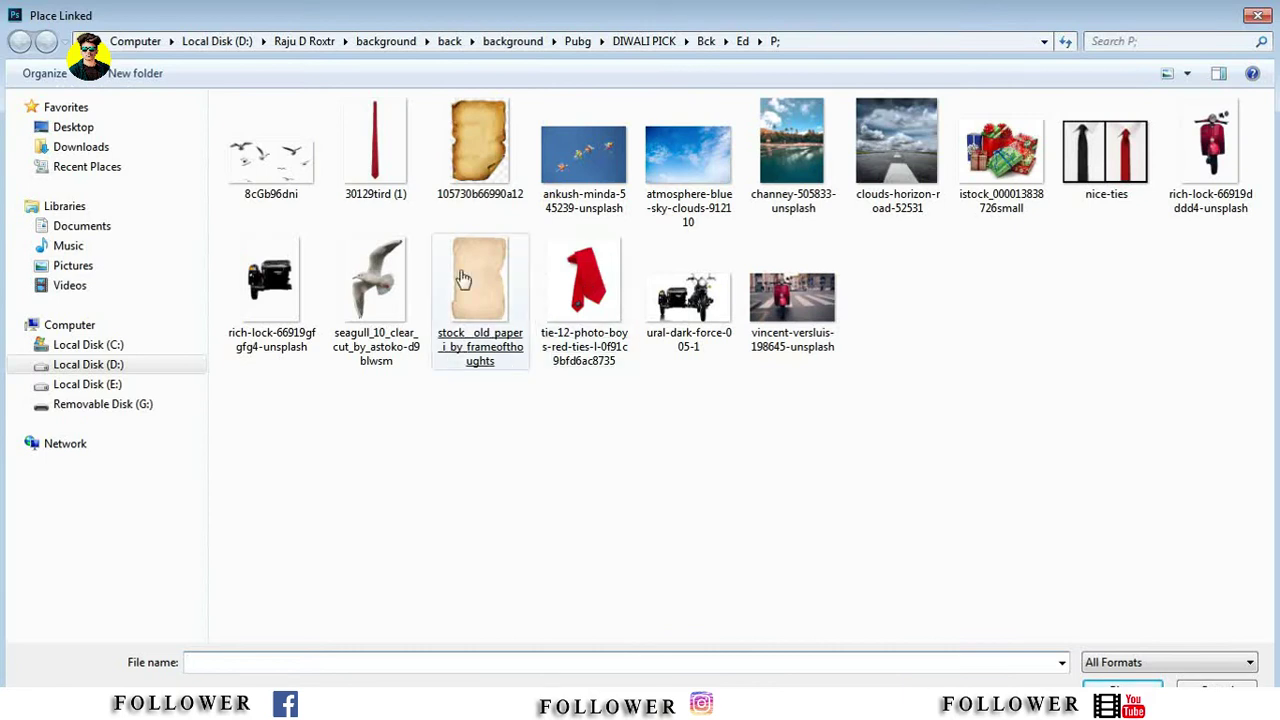
double_click(290, 158)
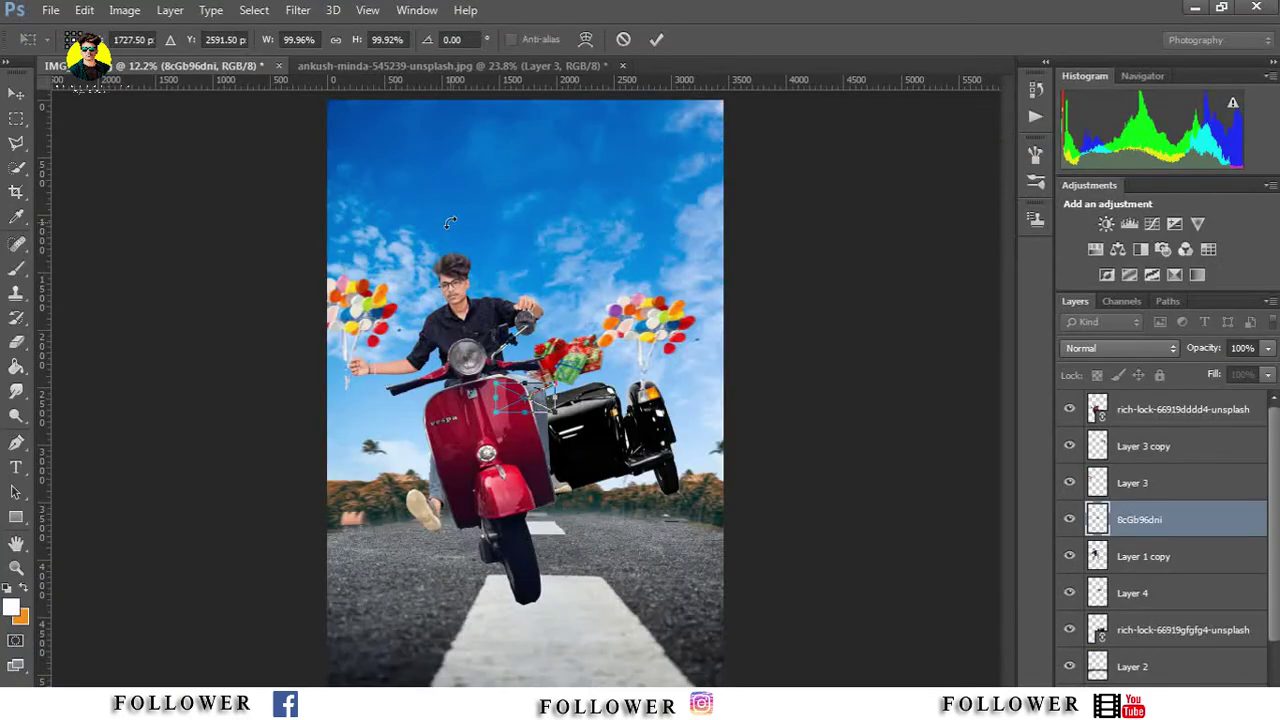
left_click(656, 39)
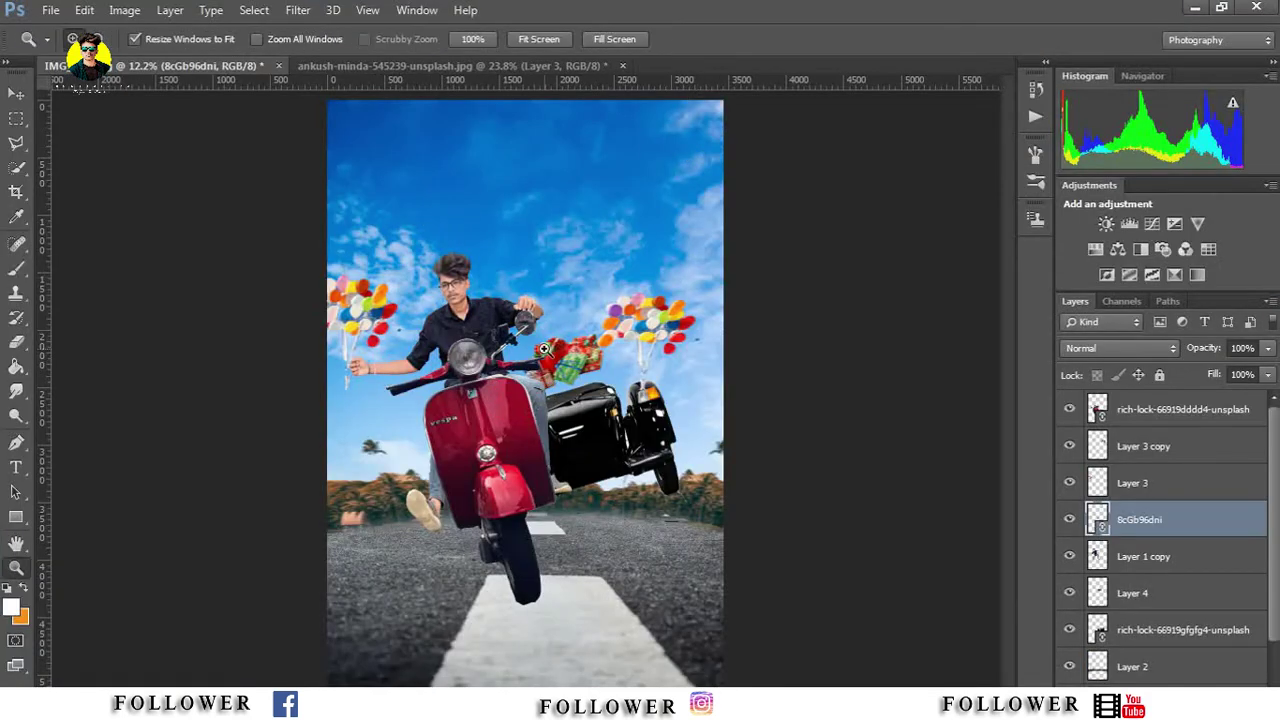
mouse_move(516, 400)
left_mouse_down()
mouse_move(516, 145)
mouse_move(703, 260)
mouse_move(687, 230)
mouse_move(724, 238)
left_mouse_up()
left_click(656, 39)
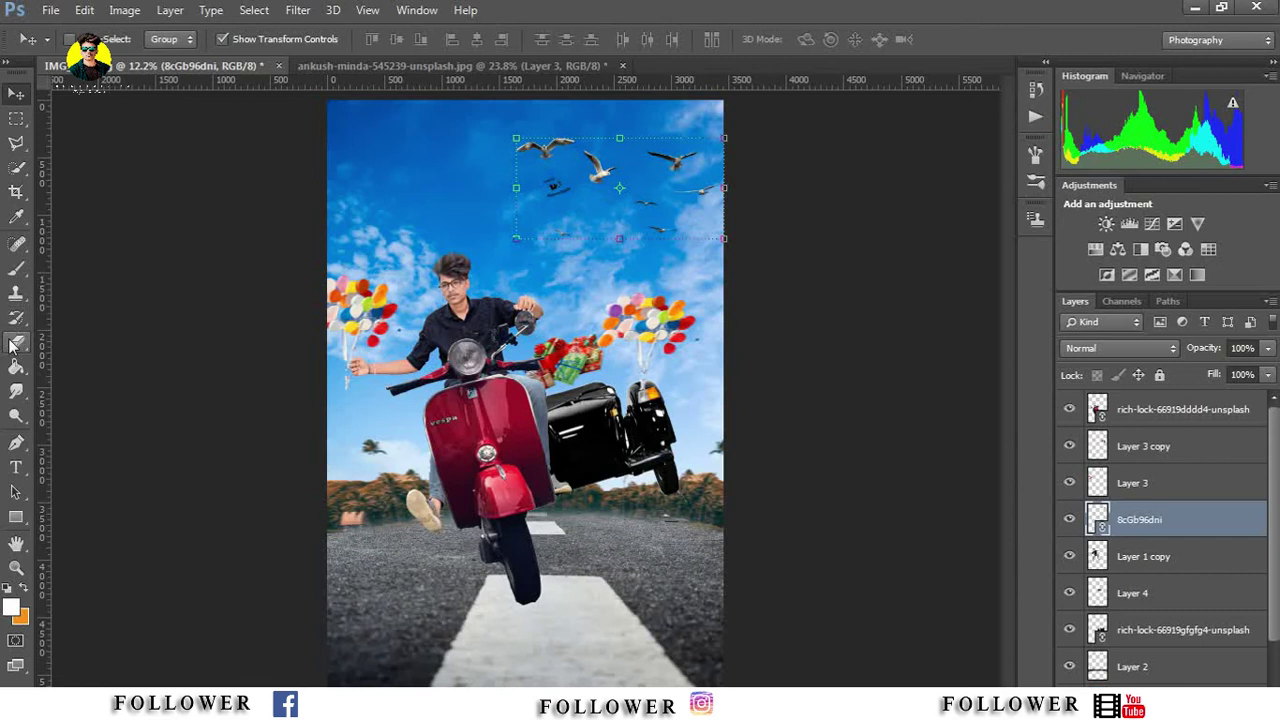
Step: Rasterize the seagull layer and erase the stray small bird on the right
left_click(15, 344)
left_click(606, 266)
key("Return")
right_click(574, 200)
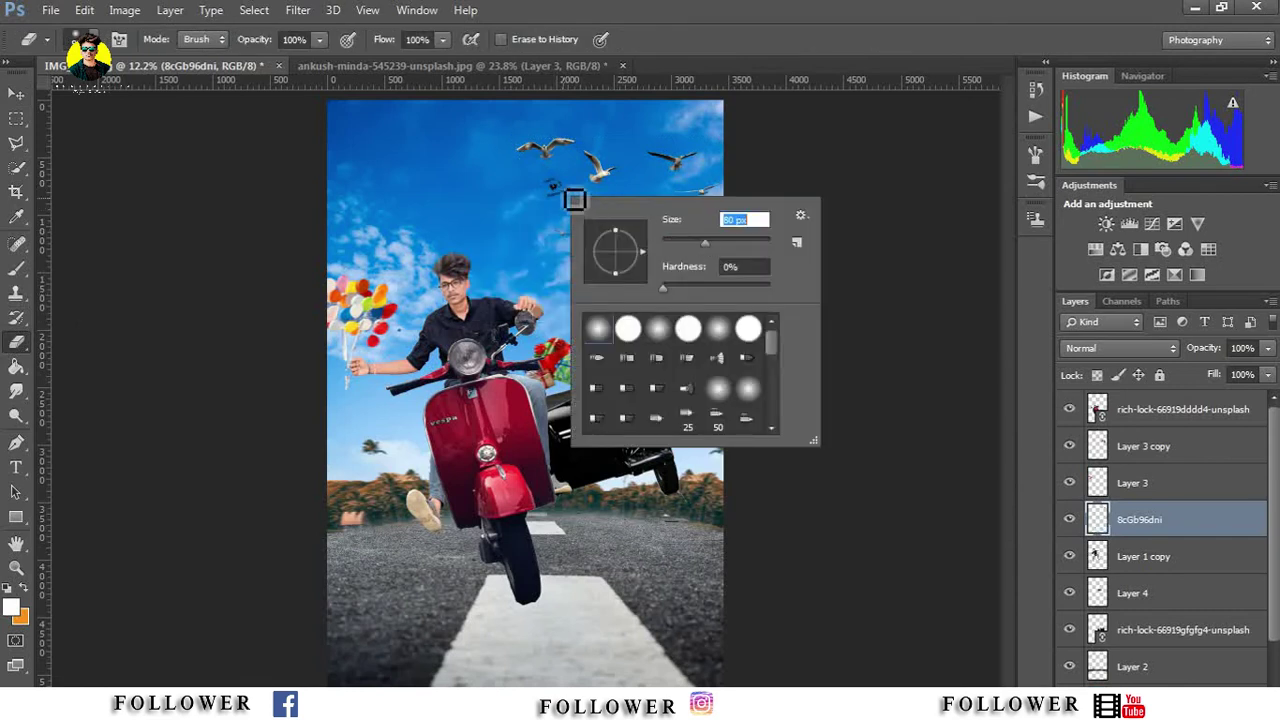
key("Escape")
left_click_drag(566, 197, 543, 203)
Step: Enlarge the flock toward the upper left, shift it slightly, then return to the balloons document
left_click(16, 93)
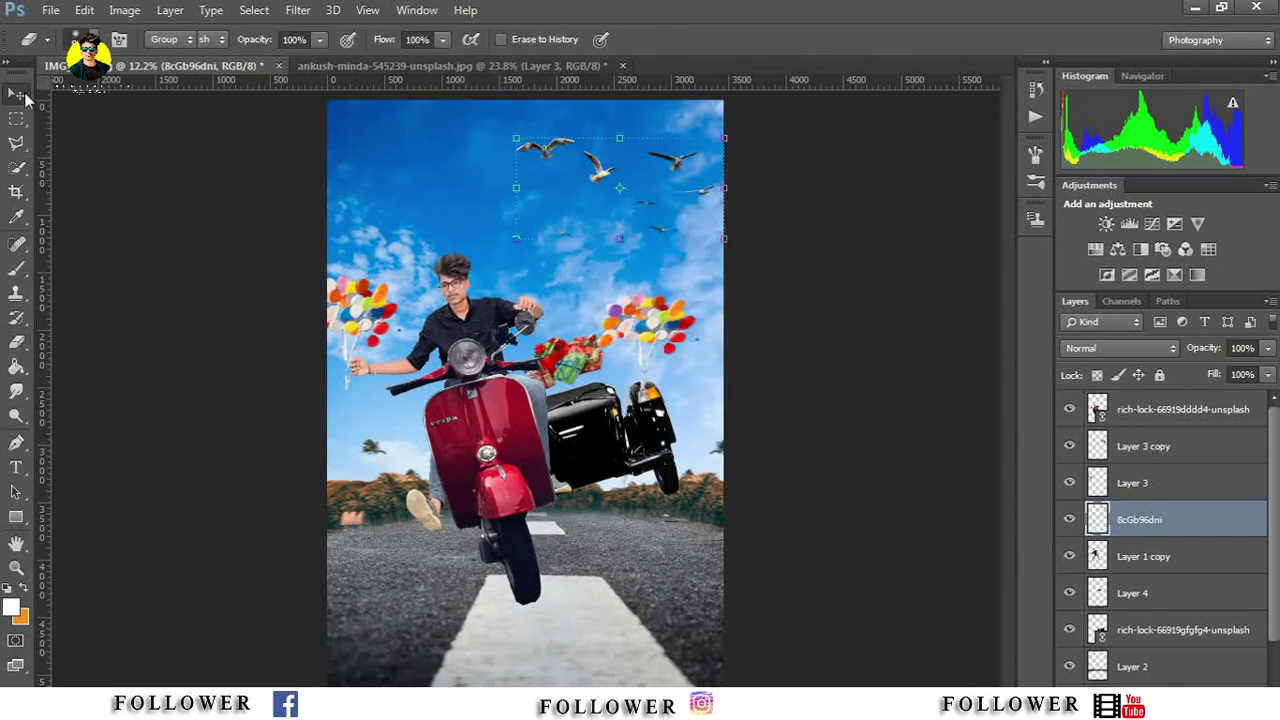
left_click_drag(516, 137, 479, 130)
left_click(846, 39)
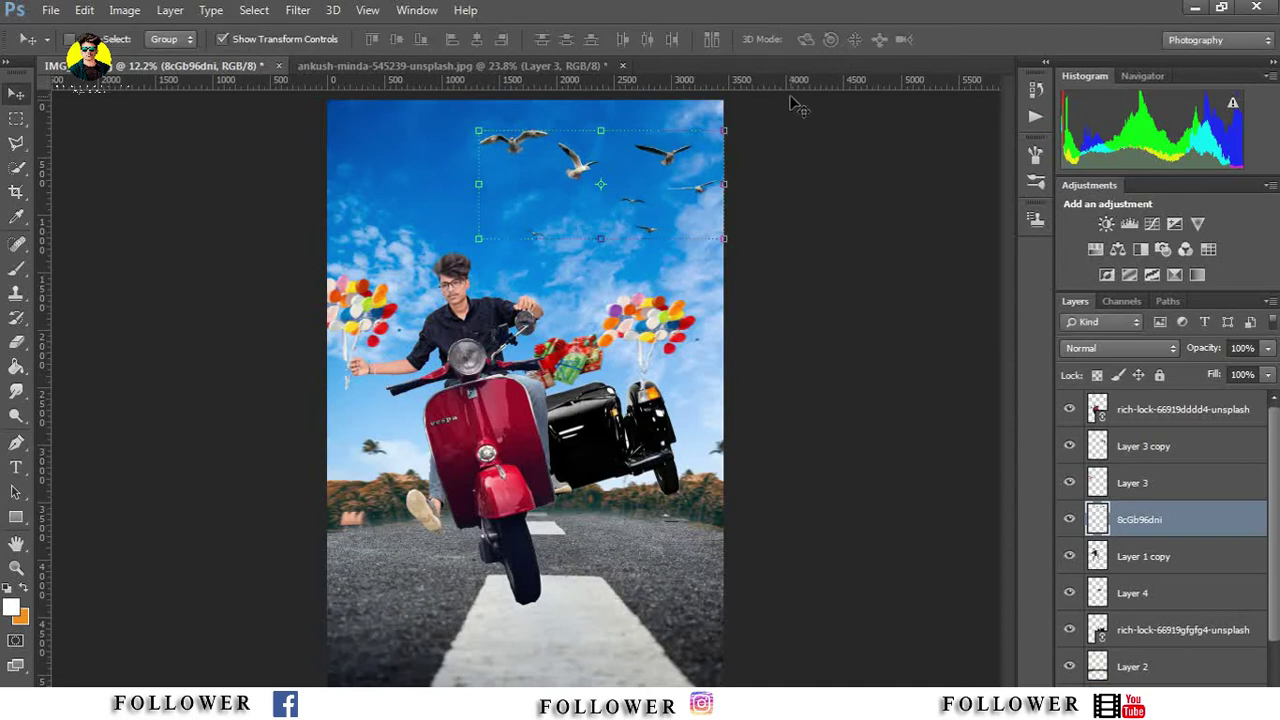
left_click_drag(618, 188, 598, 182)
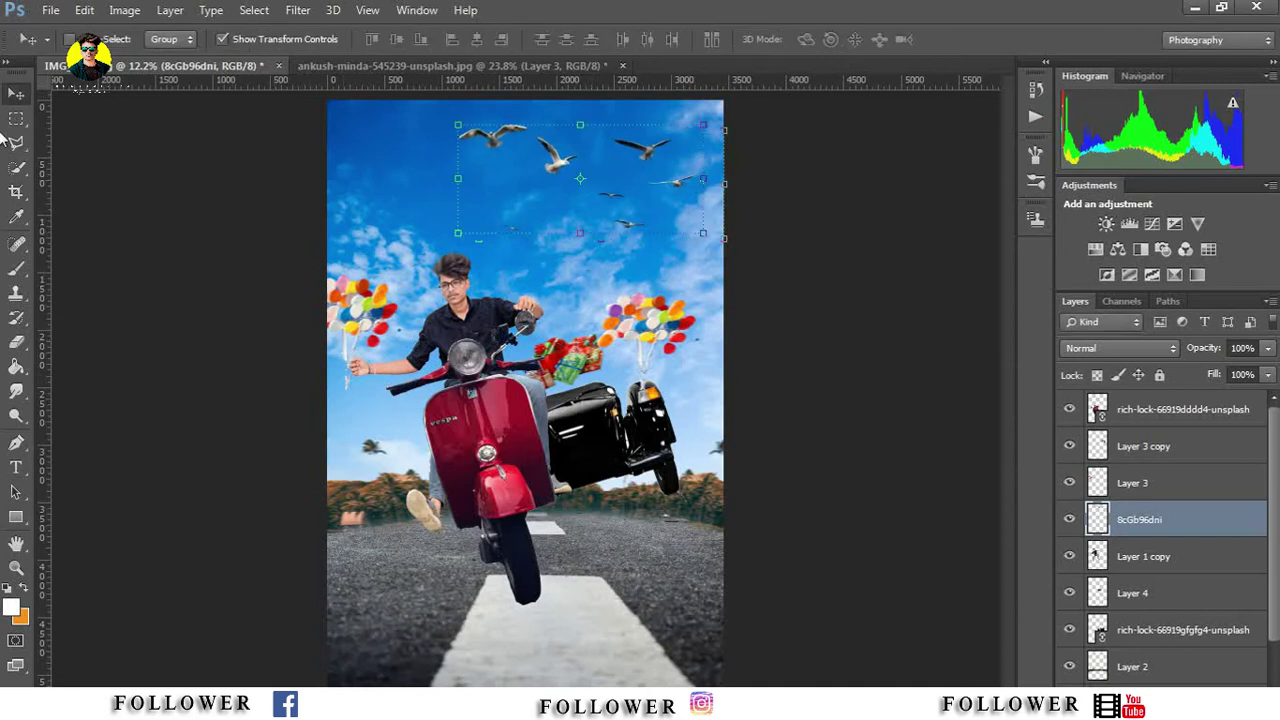
left_click(336, 64)
left_click(16, 118)
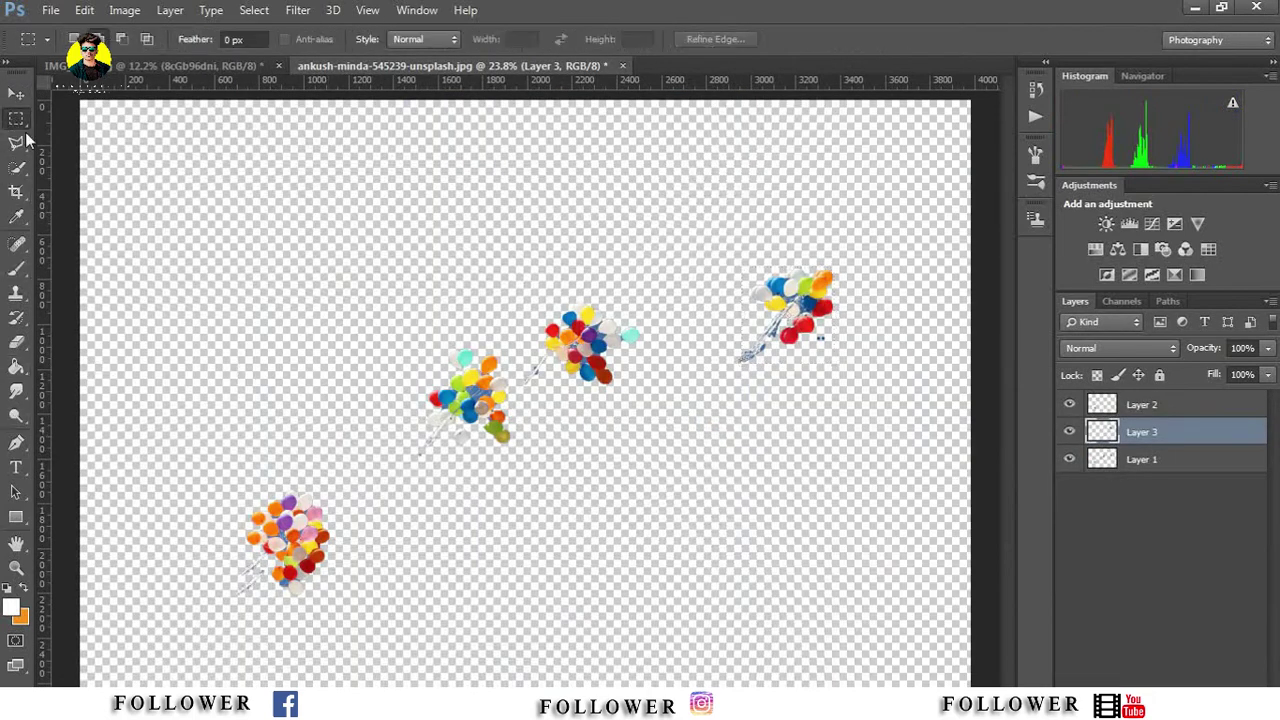
Step: Marquee-select the middle-left balloon cluster and choose Layer 1 holding the balloons
left_click_drag(425, 329, 515, 483)
left_click(84, 10)
left_click(138, 124)
left_click(640, 288)
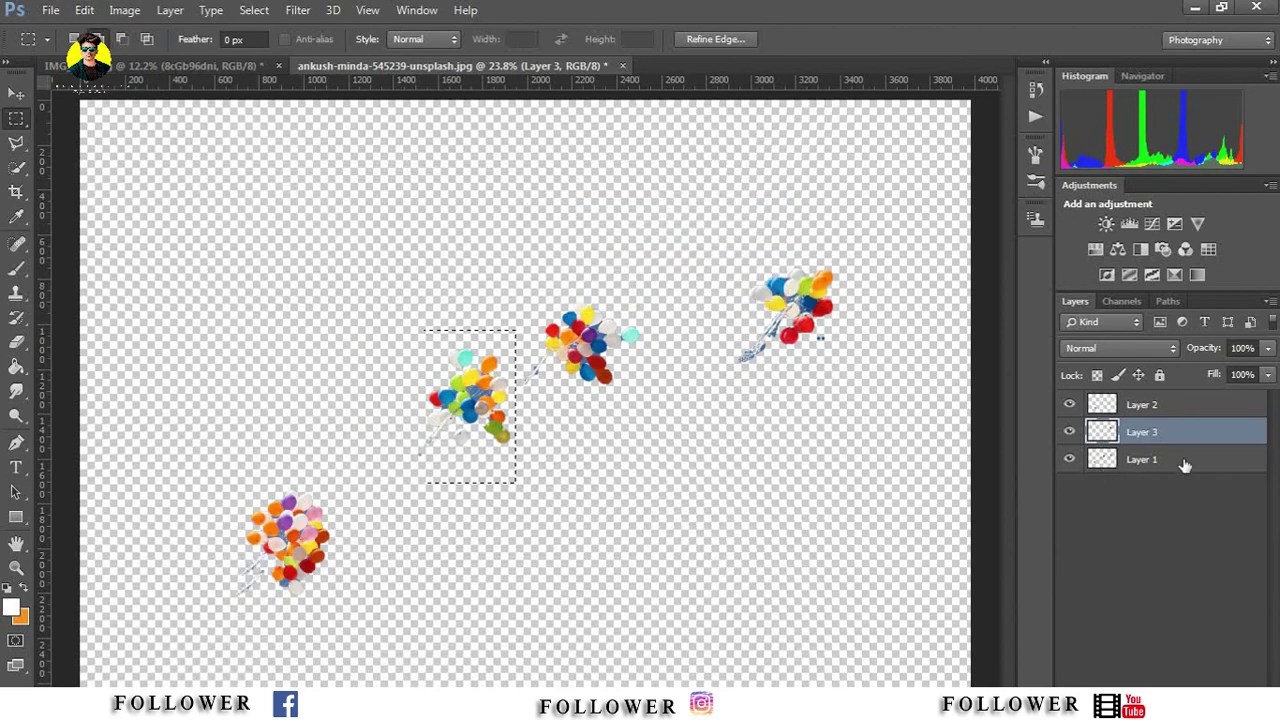
left_click(1180, 460)
Step: Copy and paste the balloon cluster into the composite's upper-left sky, rotating and scaling it smaller
left_click(84, 10)
left_click(84, 10)
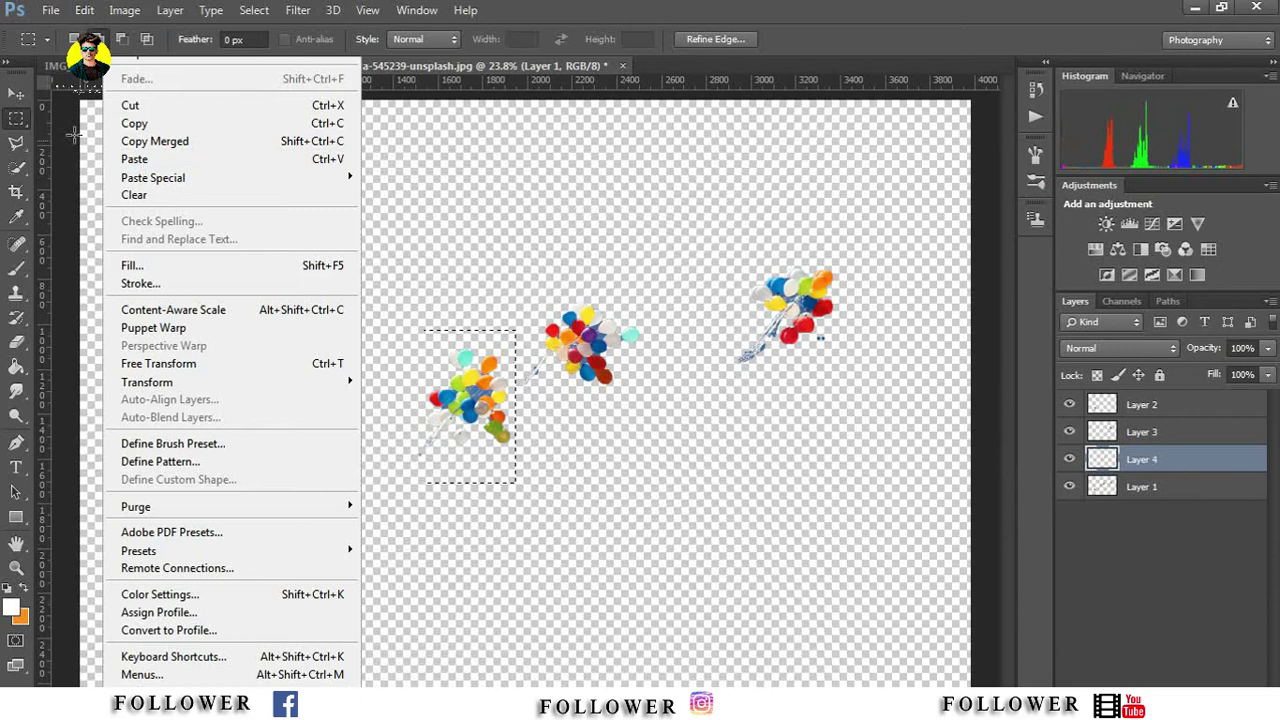
left_click(138, 124)
key("ctrl+v")
key("v")
mouse_move(470, 400)
left_mouse_down()
mouse_move(367, 206)
mouse_move(440, 165)
left_mouse_up()
key("ctrl+t")
left_click(846, 39)
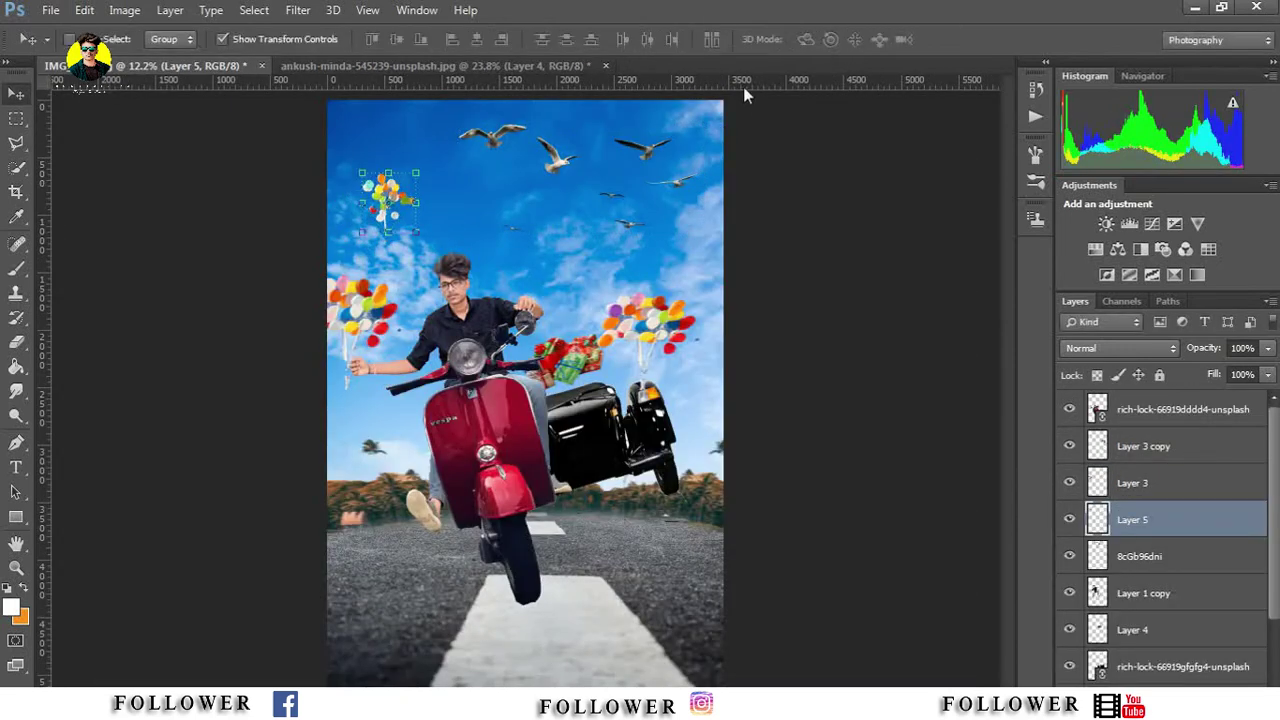
Step: Apply a 15 px Field Blur to the small balloon cluster
left_click(297, 10)
left_click(600, 258)
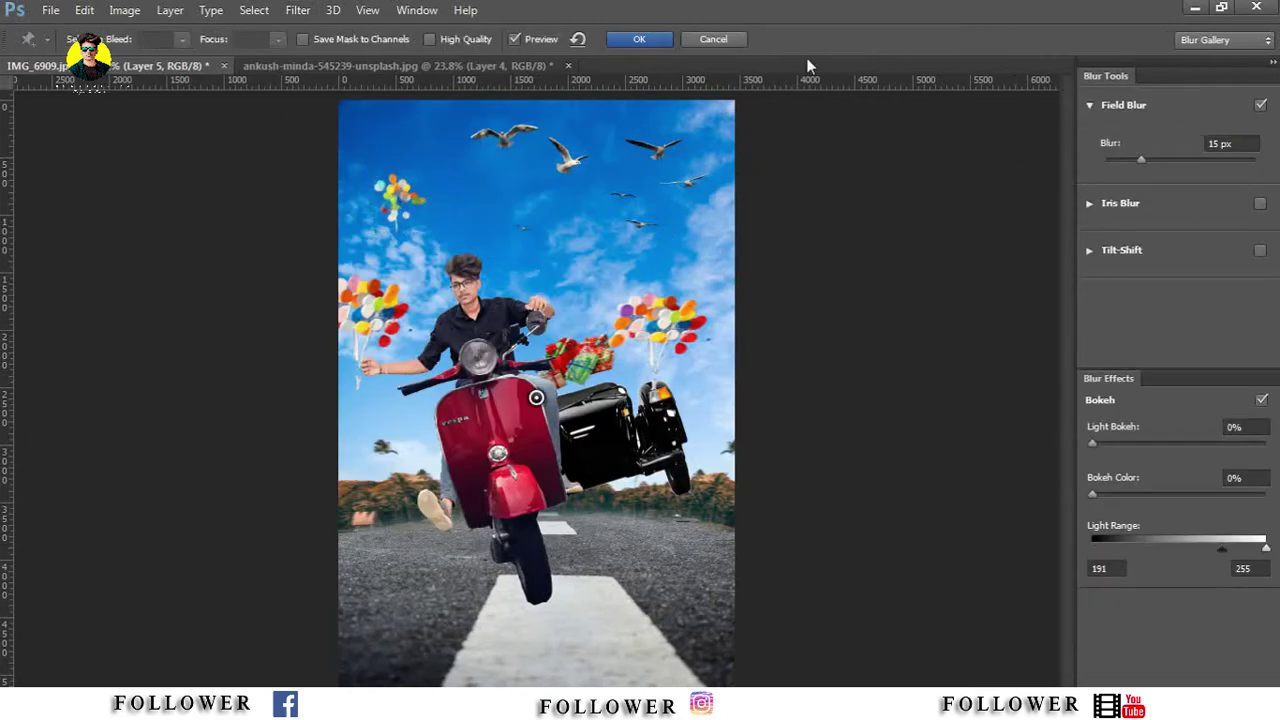
left_click(657, 38)
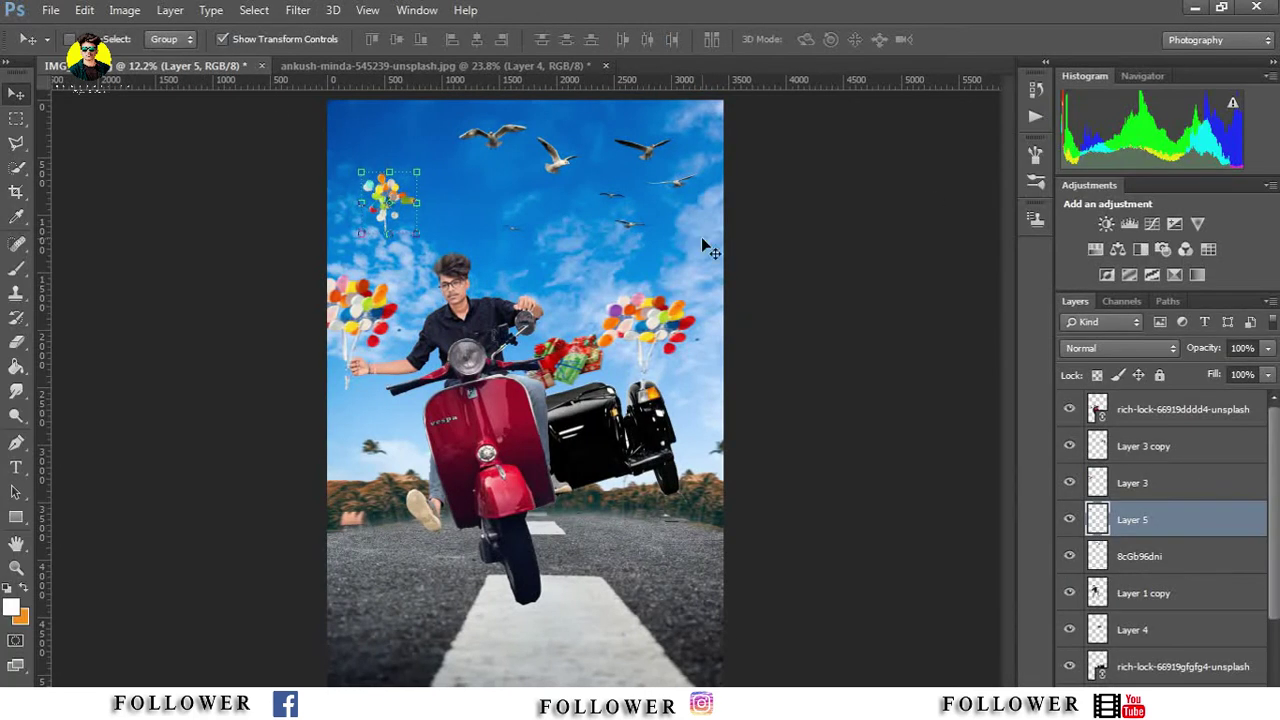
left_click(1175, 410)
left_click(1138, 632)
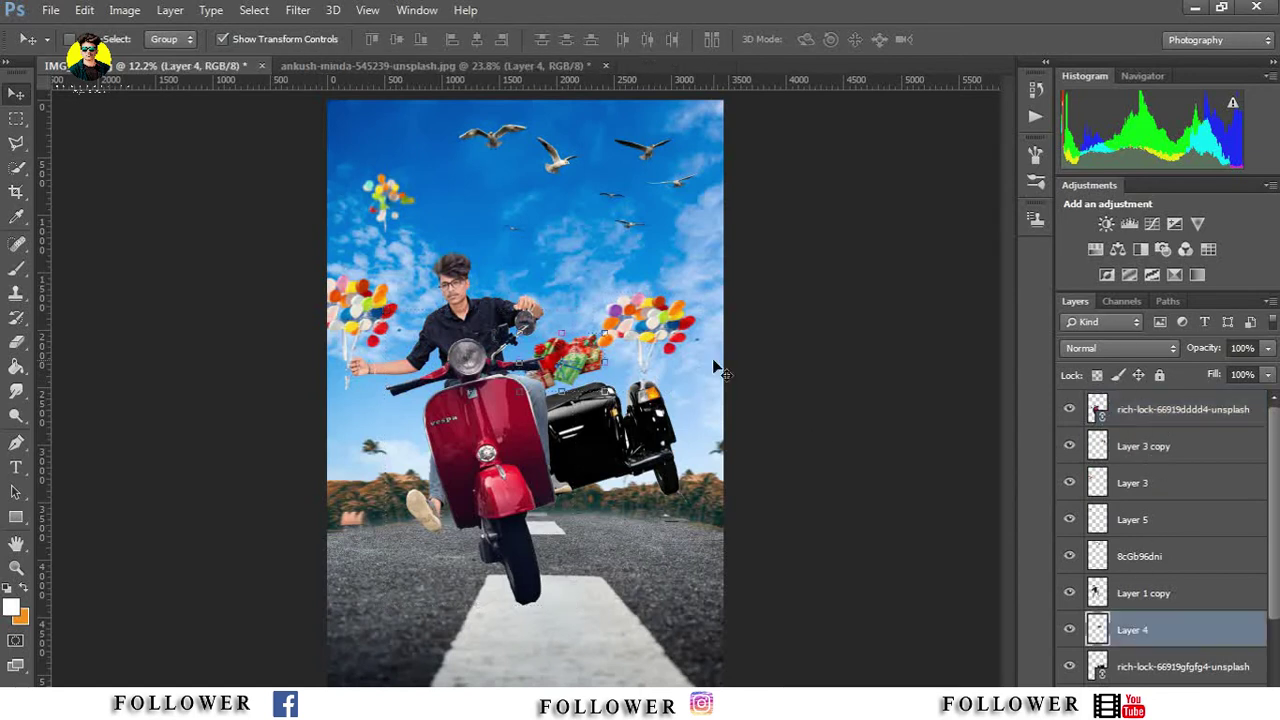
Step: Enlarge the gift boxes slightly with Free Transform
key("ctrl+t")
left_click_drag(605, 333, 613, 309)
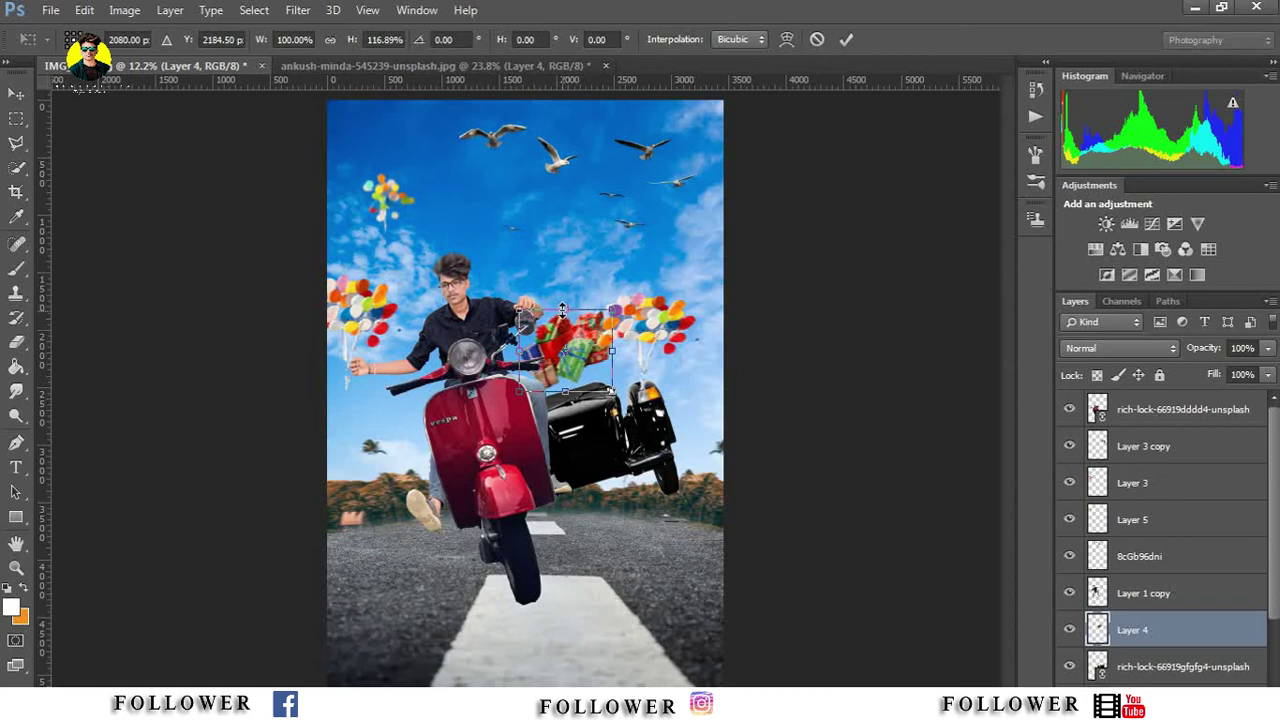
left_click(846, 39)
Step: Narrow and shift the right-side balloons on Layer 3 copy, then delete that layer
left_click(1156, 521)
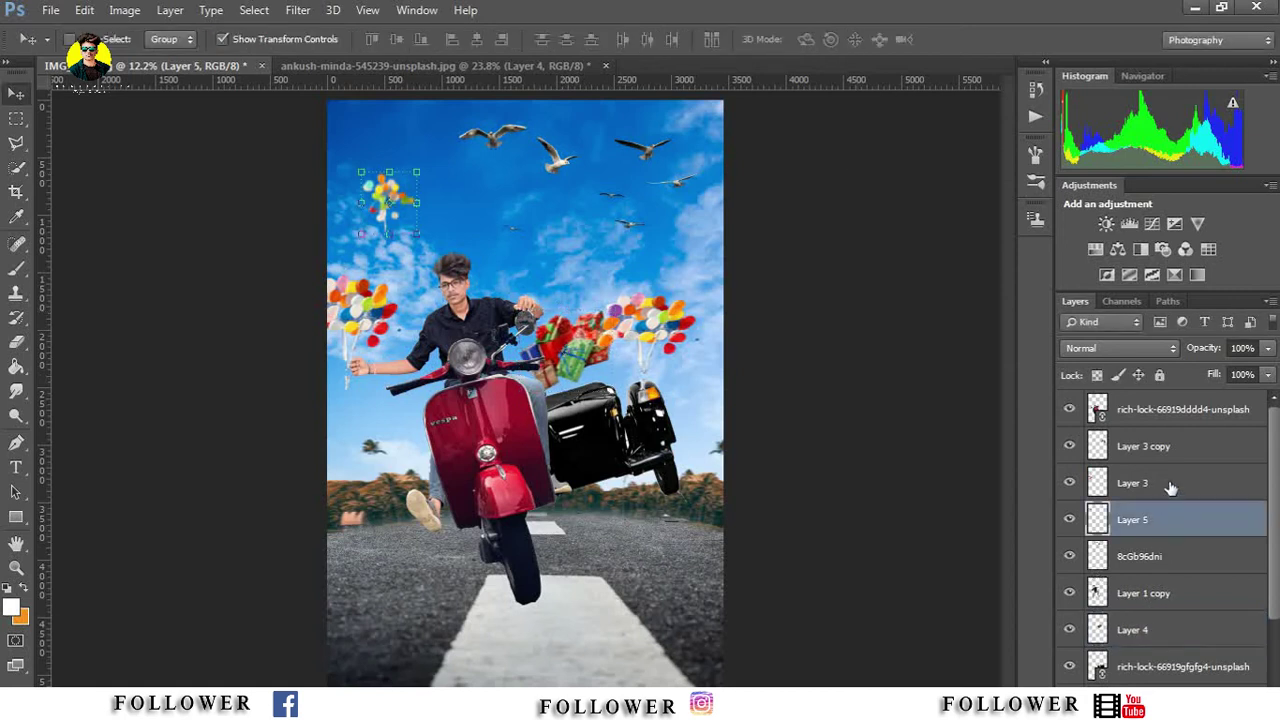
left_click(1167, 448)
left_click_drag(593, 293, 603, 293)
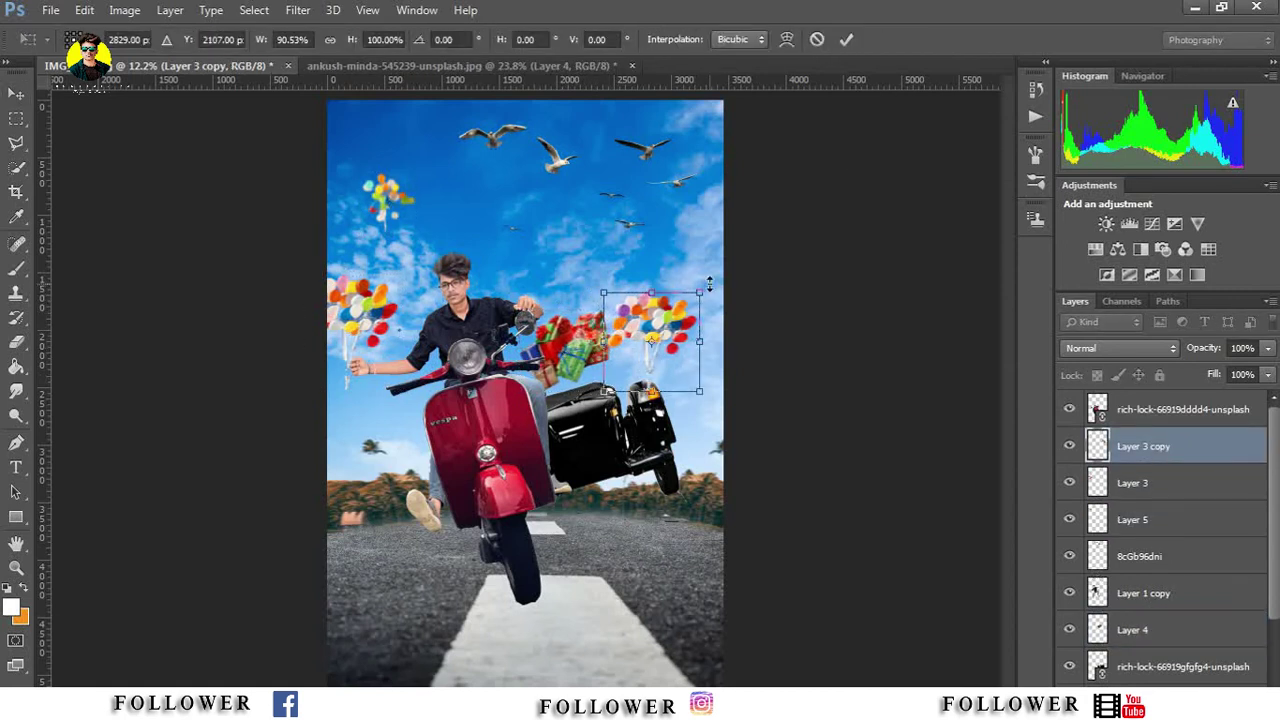
left_click_drag(707, 285, 725, 313)
left_click(846, 39)
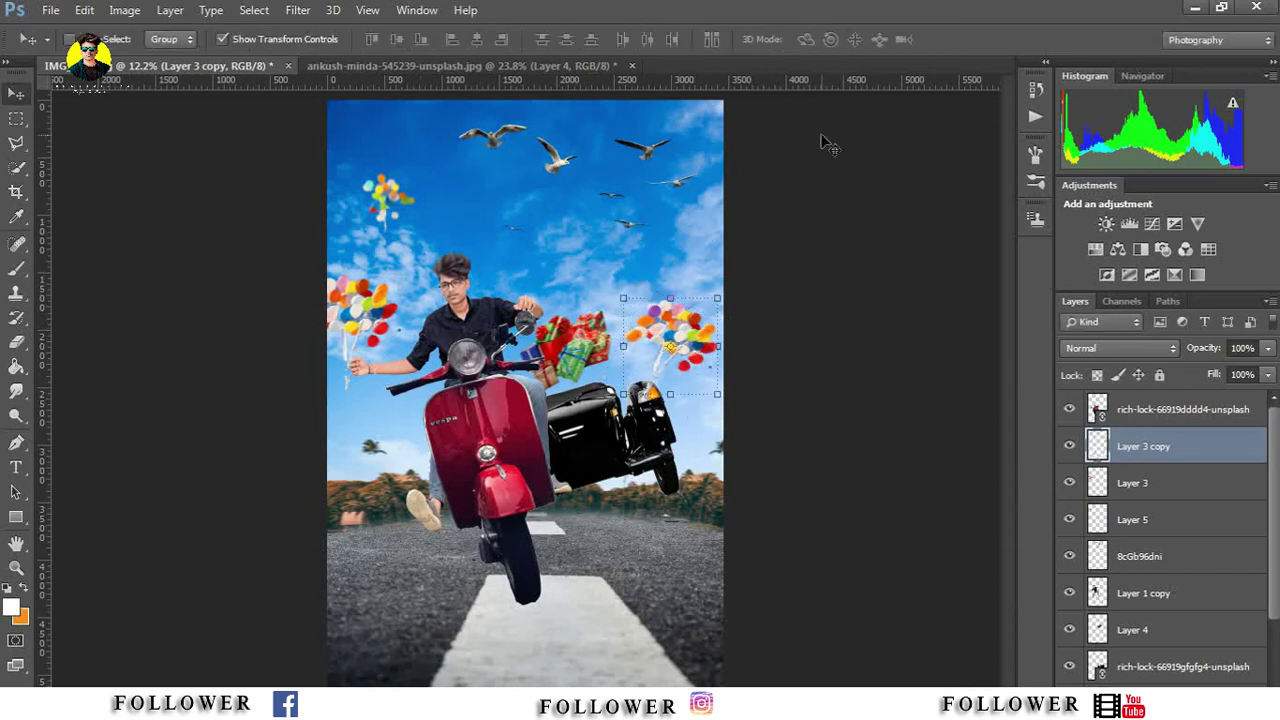
right_click(1150, 455)
left_click(790, 220)
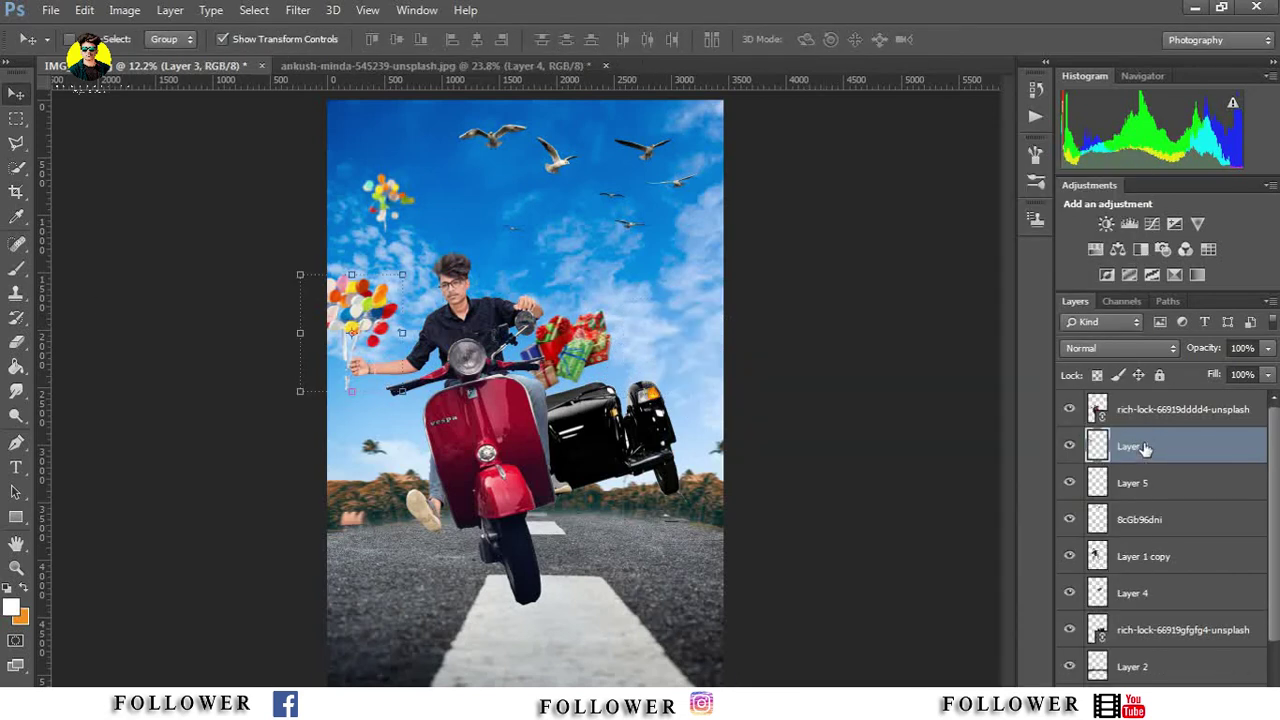
Step: Duplicate the Layer 5 small balloons and tilt the copy about 15° beside the sidecar
left_click(1140, 483)
left_click(1150, 520)
left_click(1145, 485)
right_click(1150, 483)
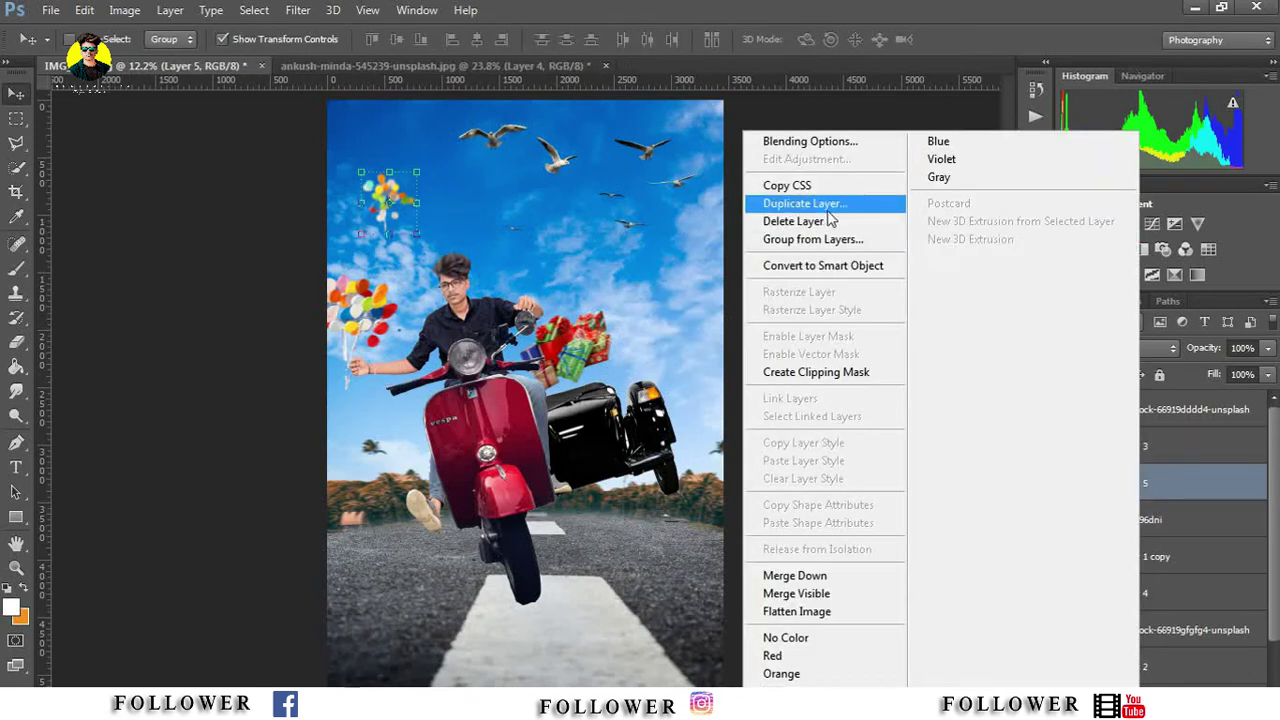
left_click(828, 211)
key("Return")
key("ctrl+t")
mouse_move(390, 200)
left_mouse_down()
mouse_move(677, 338)
mouse_move(661, 352)
left_mouse_up()
left_click_drag(708, 314, 665, 345)
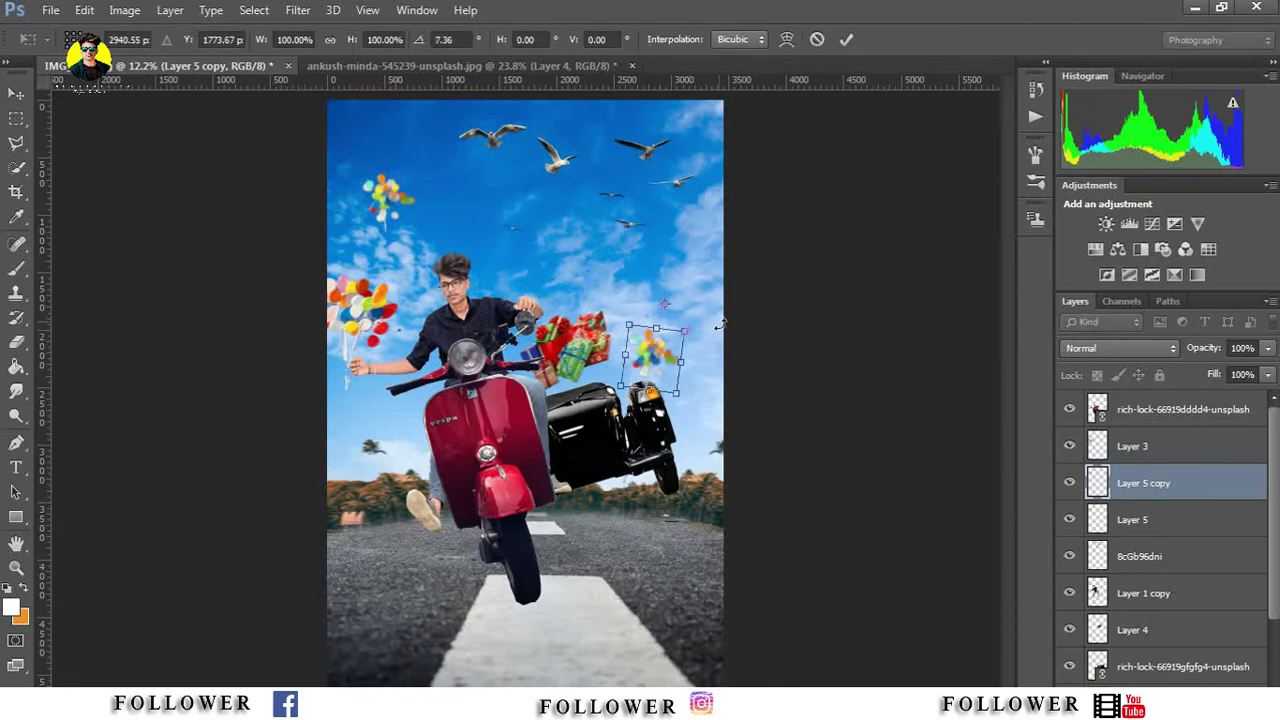
left_click(846, 39)
Step: Resize the Layer 1 copy rider-and-scooter slightly taller
key("z")
right_click(628, 344)
key("Escape")
left_click(14, 93)
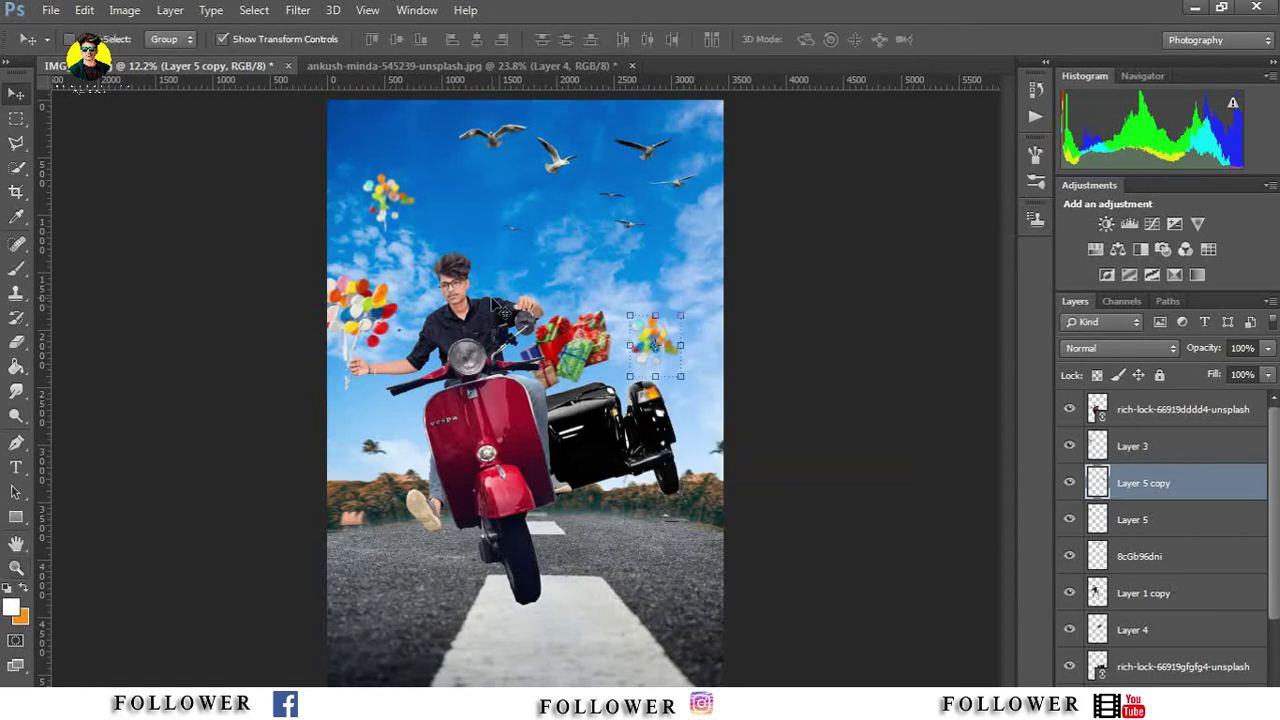
left_click(1157, 596)
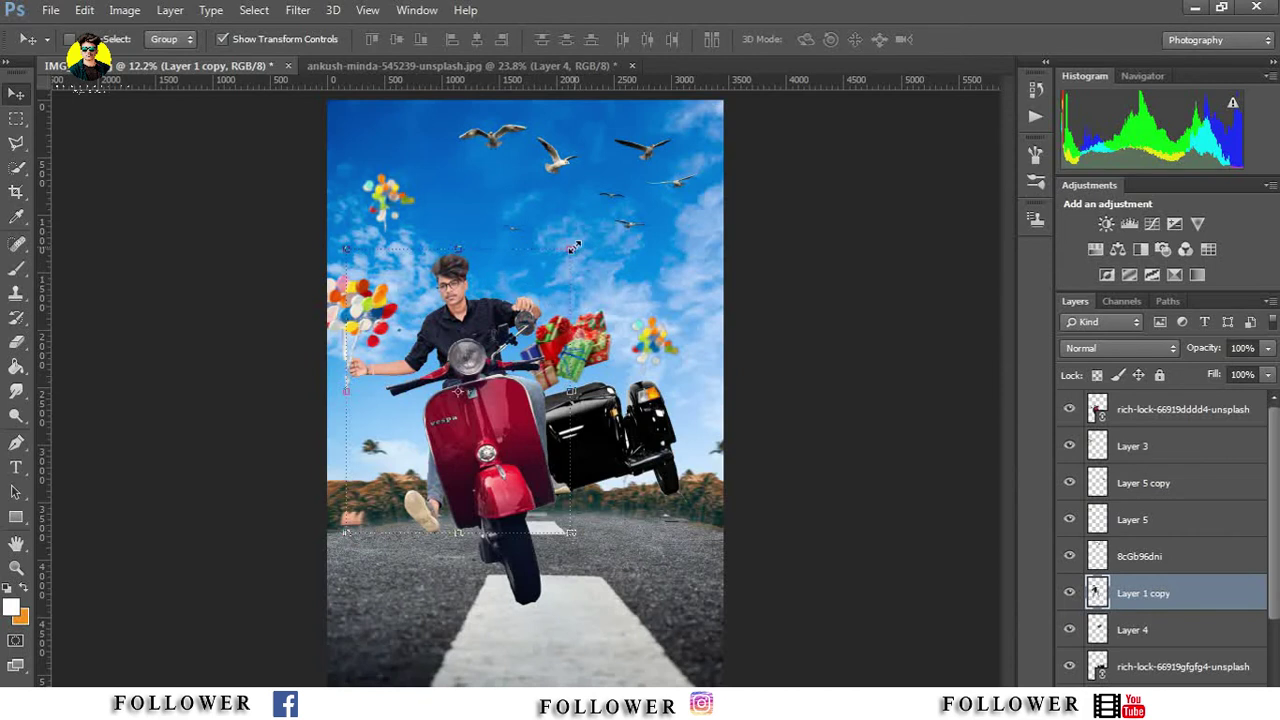
left_click_drag(573, 246, 573, 249)
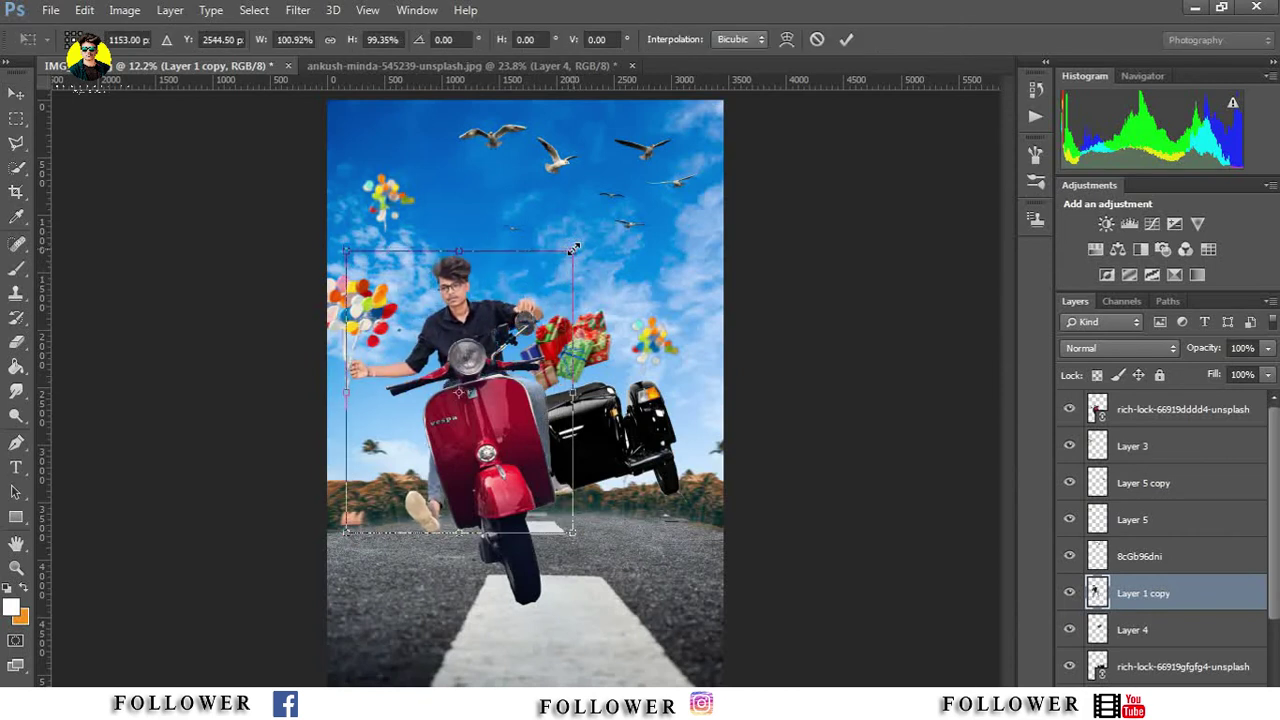
left_click(846, 39)
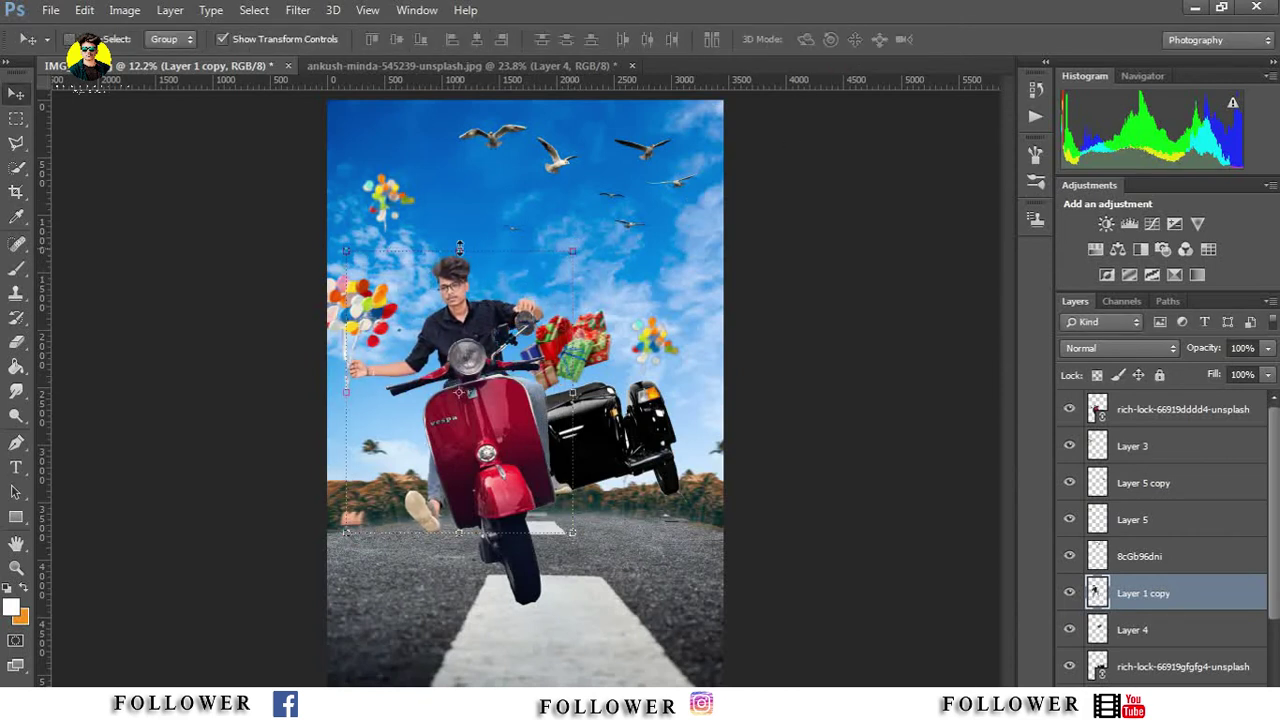
left_click_drag(459, 248, 459, 243)
left_click(846, 39)
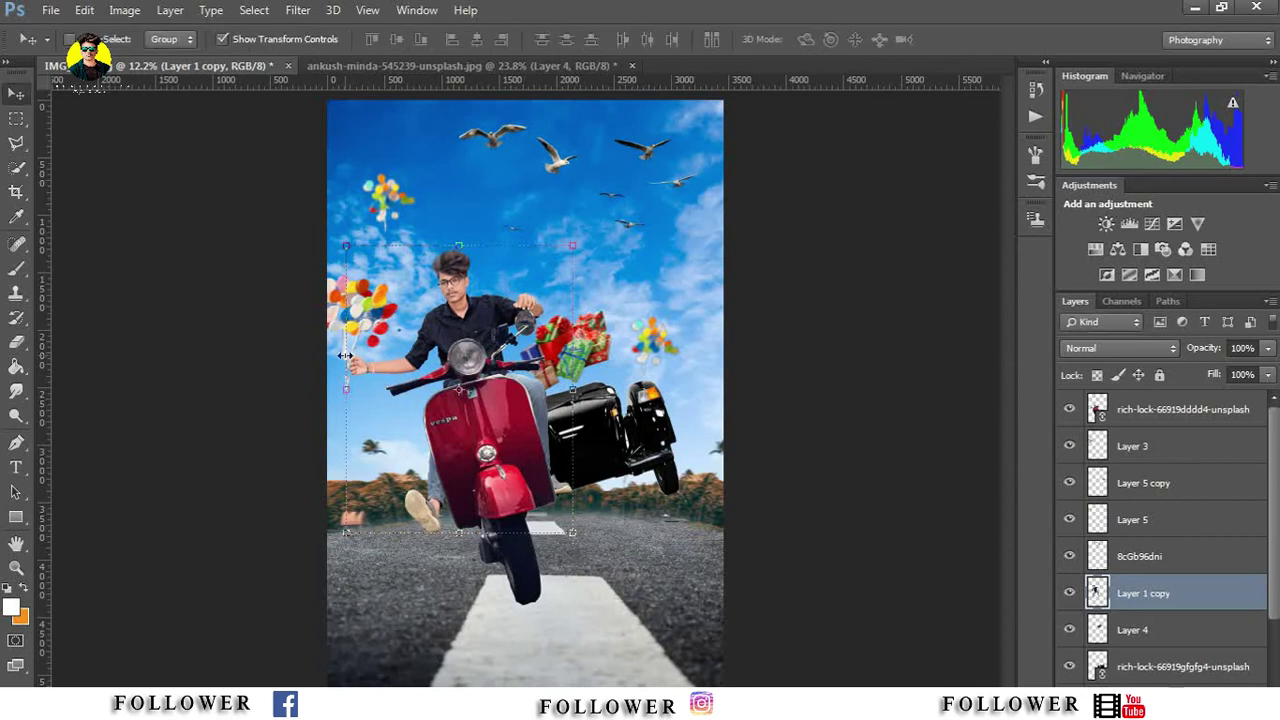
Step: Step through the Layer 5 copy, Layer 5, seagull, Layer 4 and sidecar layers
left_click(1116, 486)
left_click(1160, 522)
left_click(1157, 565)
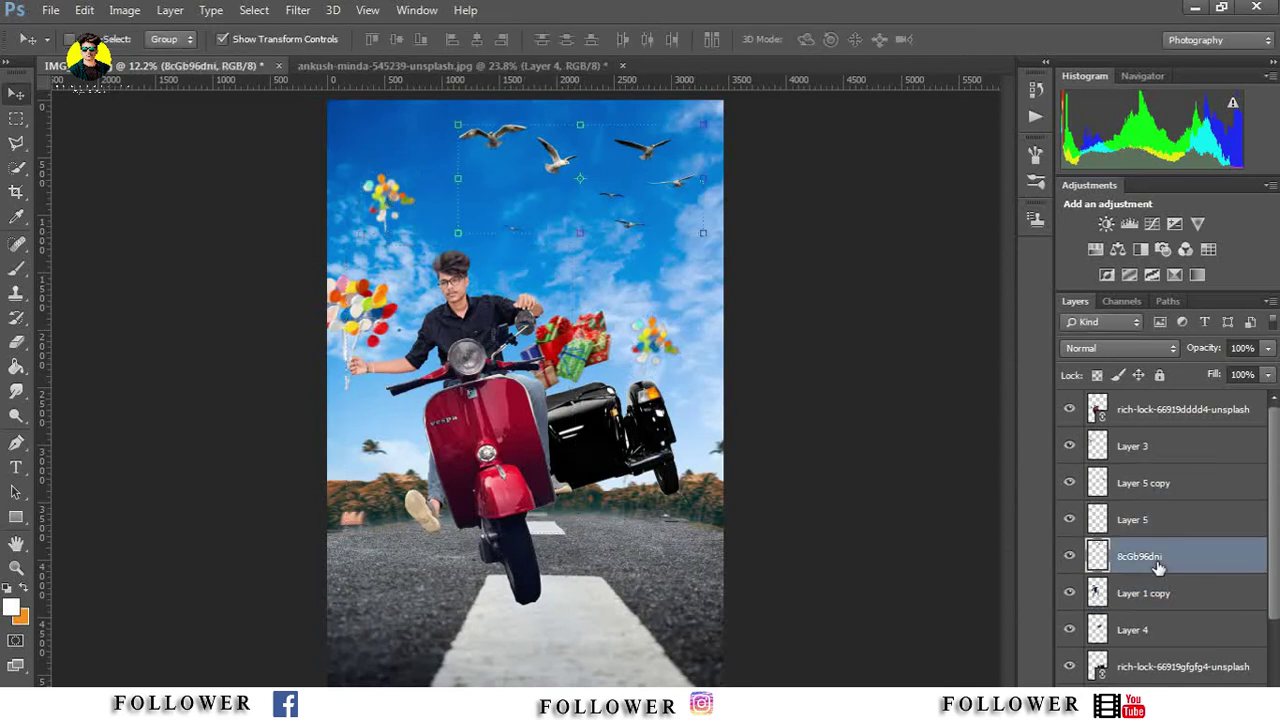
left_click(1146, 630)
left_click(1143, 668)
scroll(1204, 600, "down", 2)
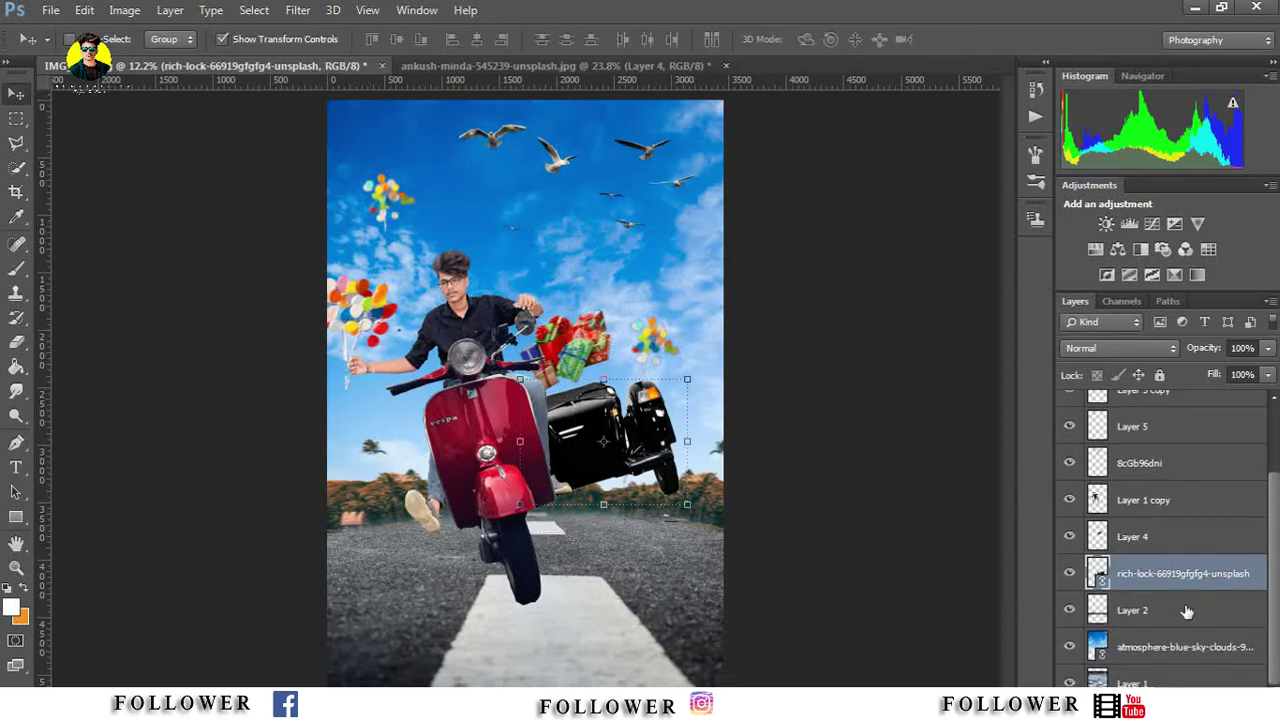
scroll(1204, 577, "up", 2)
left_click(1143, 483)
Step: Rotate the Layer 3 balloon bunch about -18.7° beside the rider's hand
left_click(1132, 446)
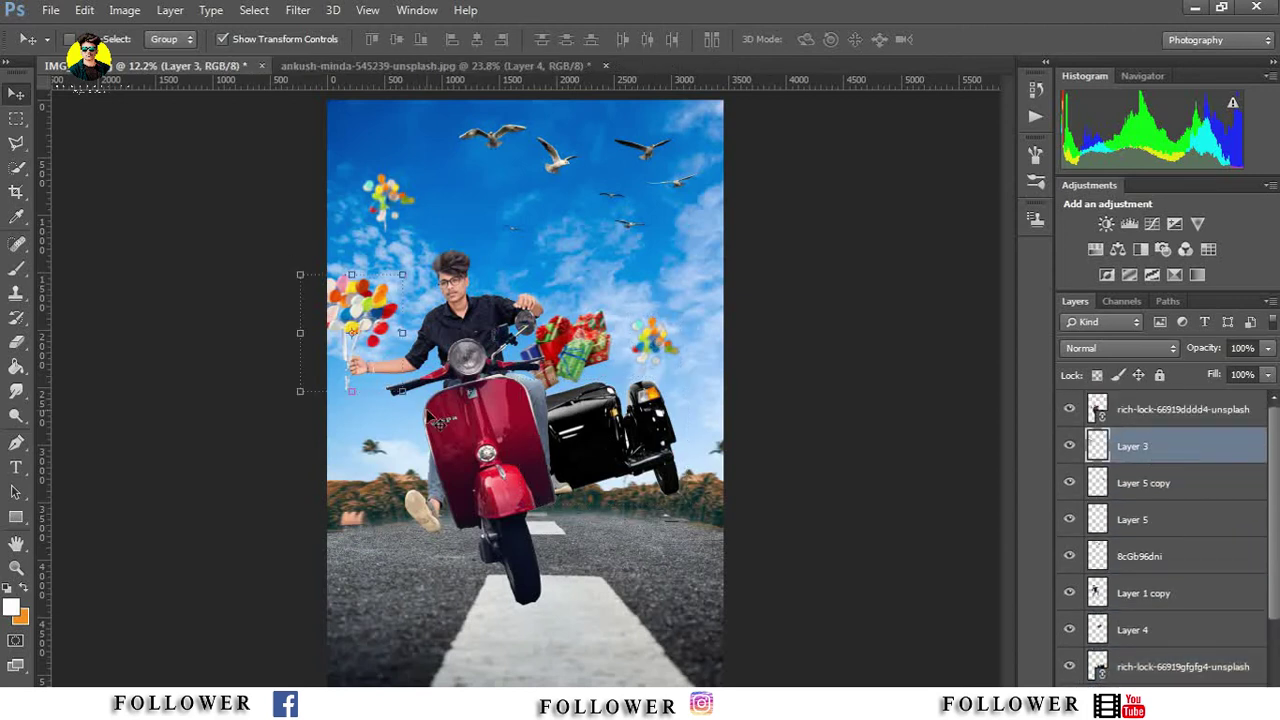
key("ctrl+t")
left_click_drag(419, 397, 372, 376)
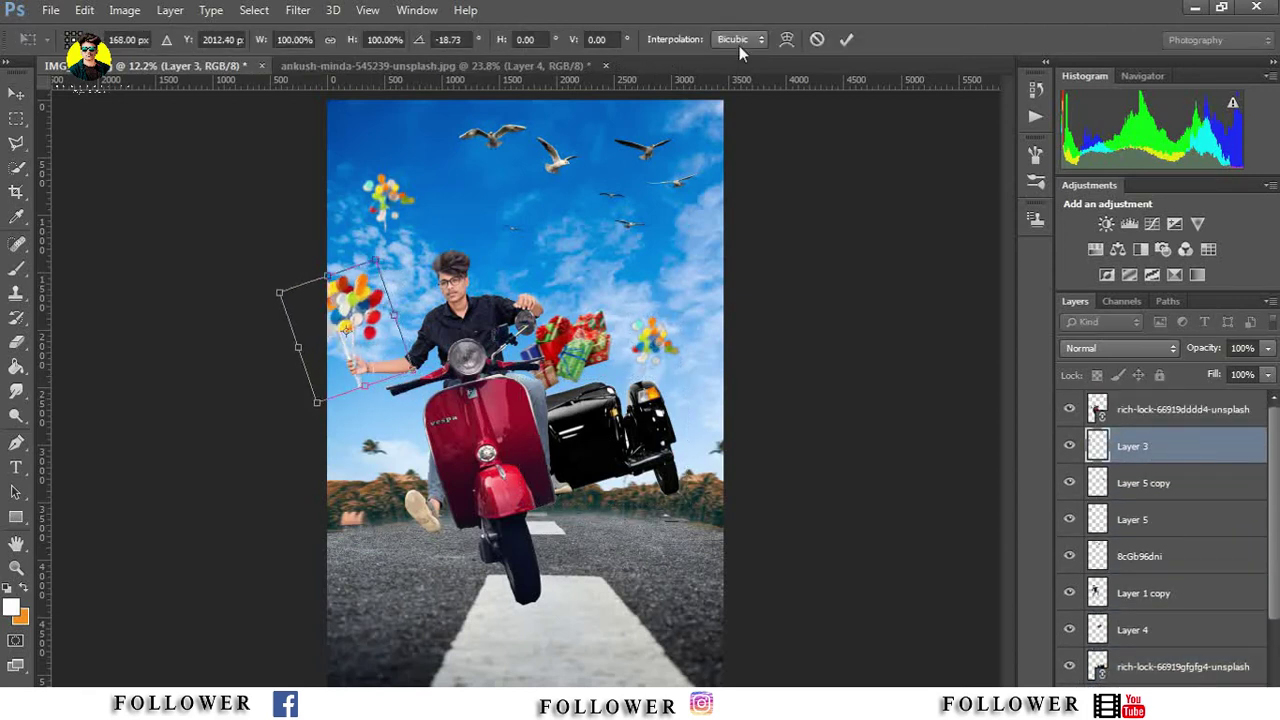
left_click(845, 40)
left_click(16, 567)
right_click(434, 316)
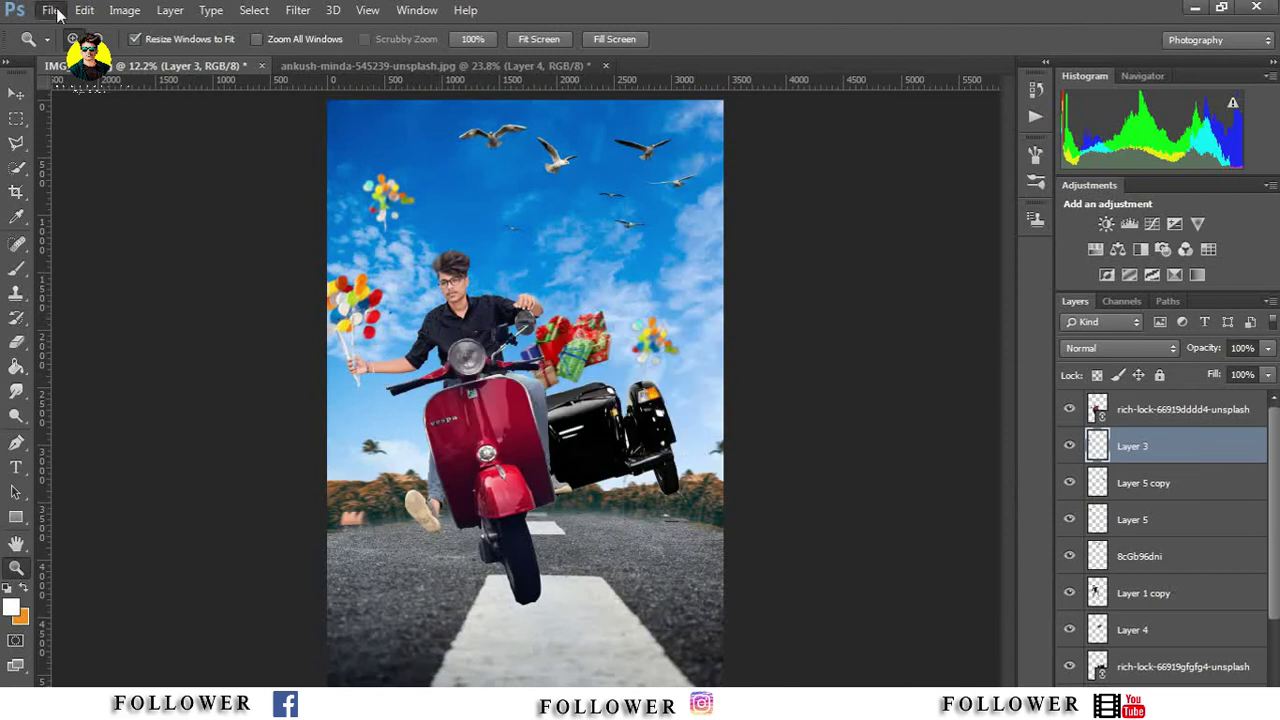
Step: Place the red tie image as a linked file on the canvas
left_click(50, 10)
left_click(88, 352)
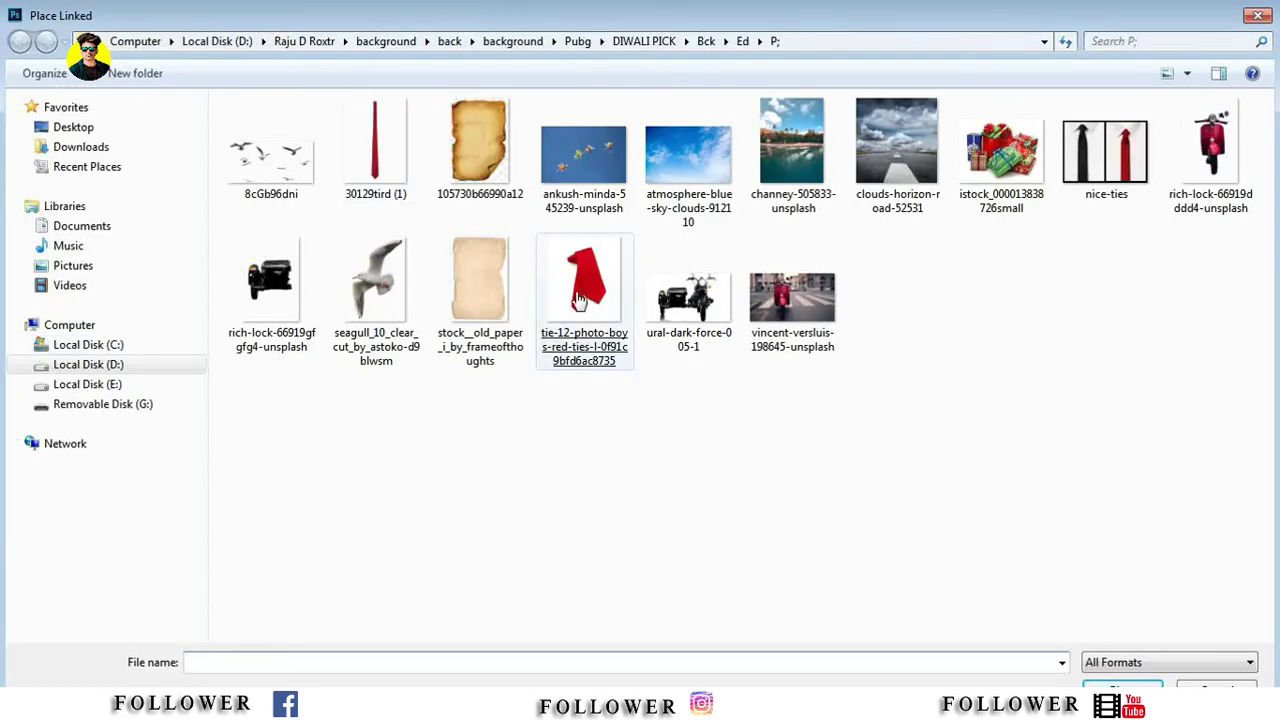
double_click(580, 302)
left_click(654, 39)
Step: Quick-select the red tie, copy it to a new layer, and delete the white-background layer
left_click(16, 167)
left_click_drag(575, 240, 585, 255)
left_click(84, 10)
left_click(134, 123)
left_click(84, 10)
left_click(134, 159)
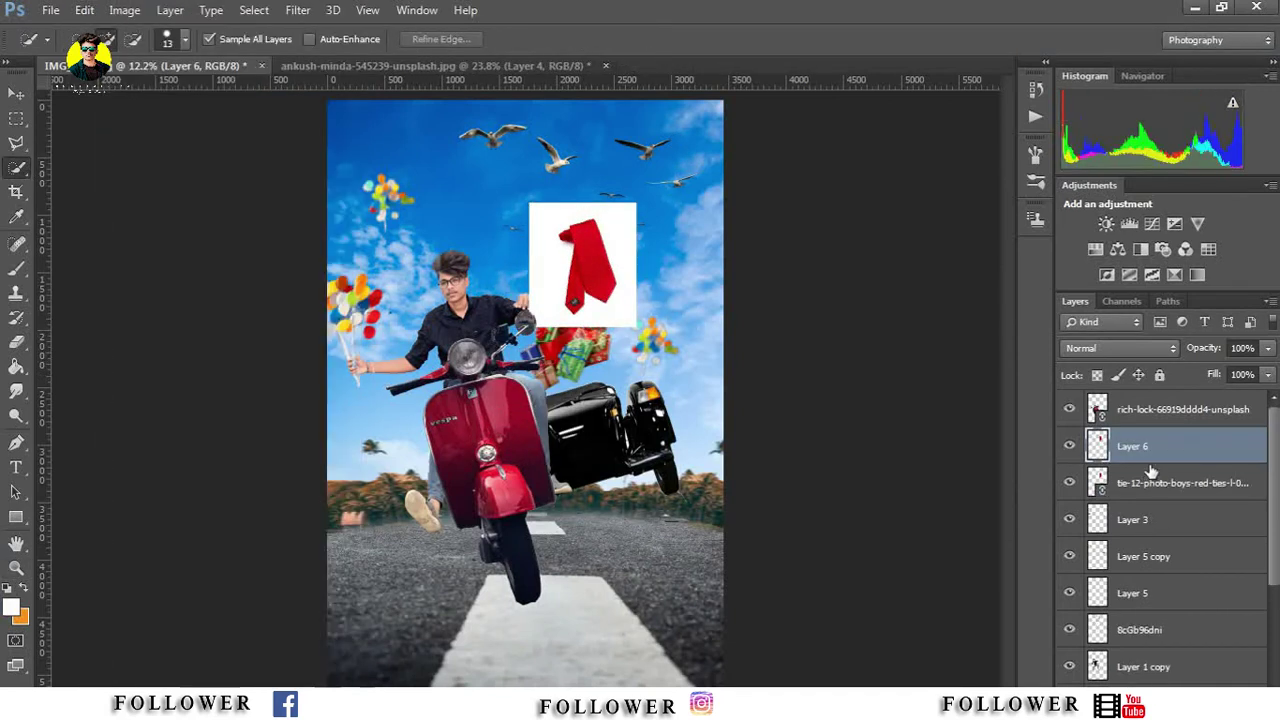
right_click(1150, 483)
left_click(780, 176)
Step: Move the Layer 6 tie onto the rider's collar and shrink it to fit
left_click(15, 104)
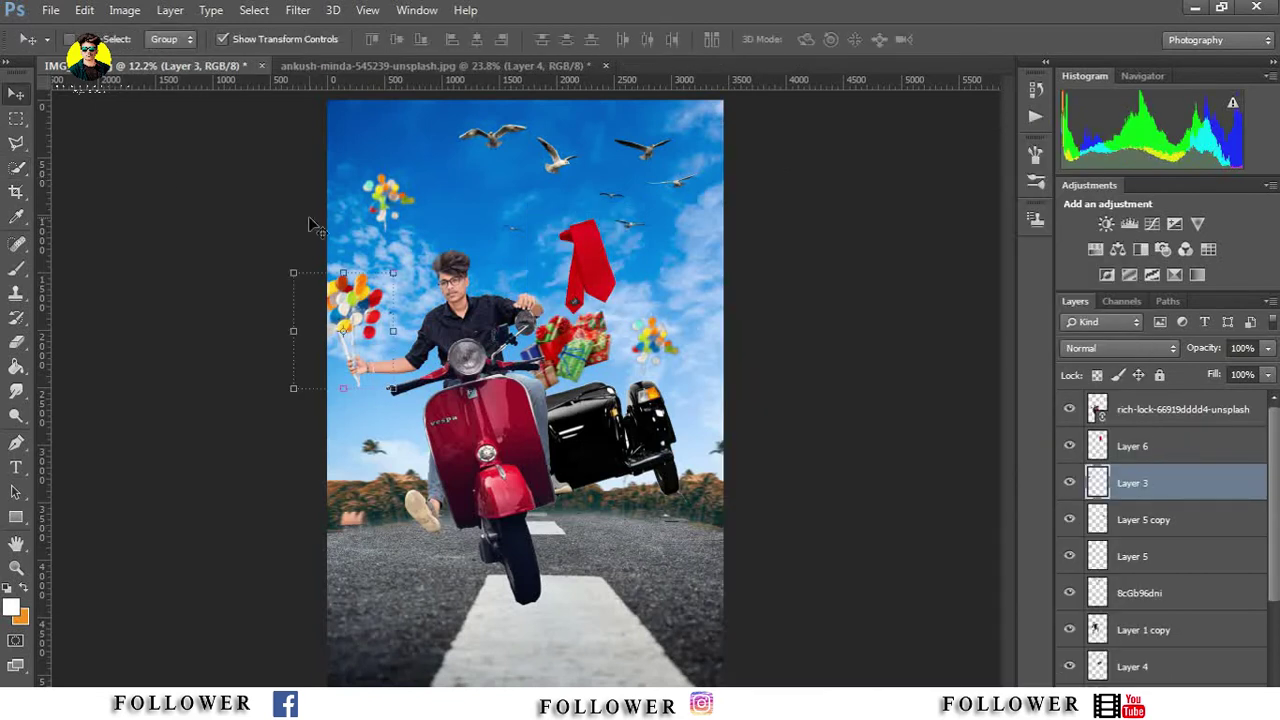
left_click(1133, 446)
mouse_move(585, 255)
left_mouse_down()
mouse_move(560, 265)
mouse_move(530, 318)
left_mouse_up()
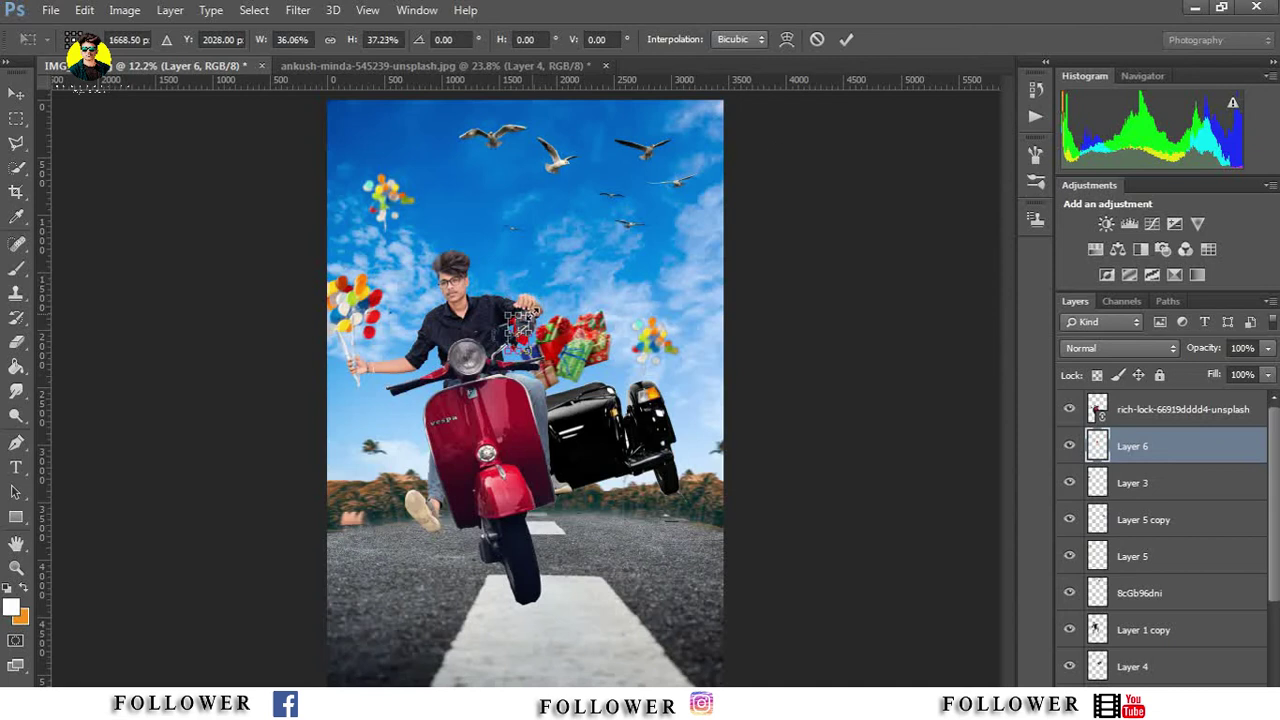
left_click(846, 39)
left_click(15, 567)
left_click(556, 366)
key("v")
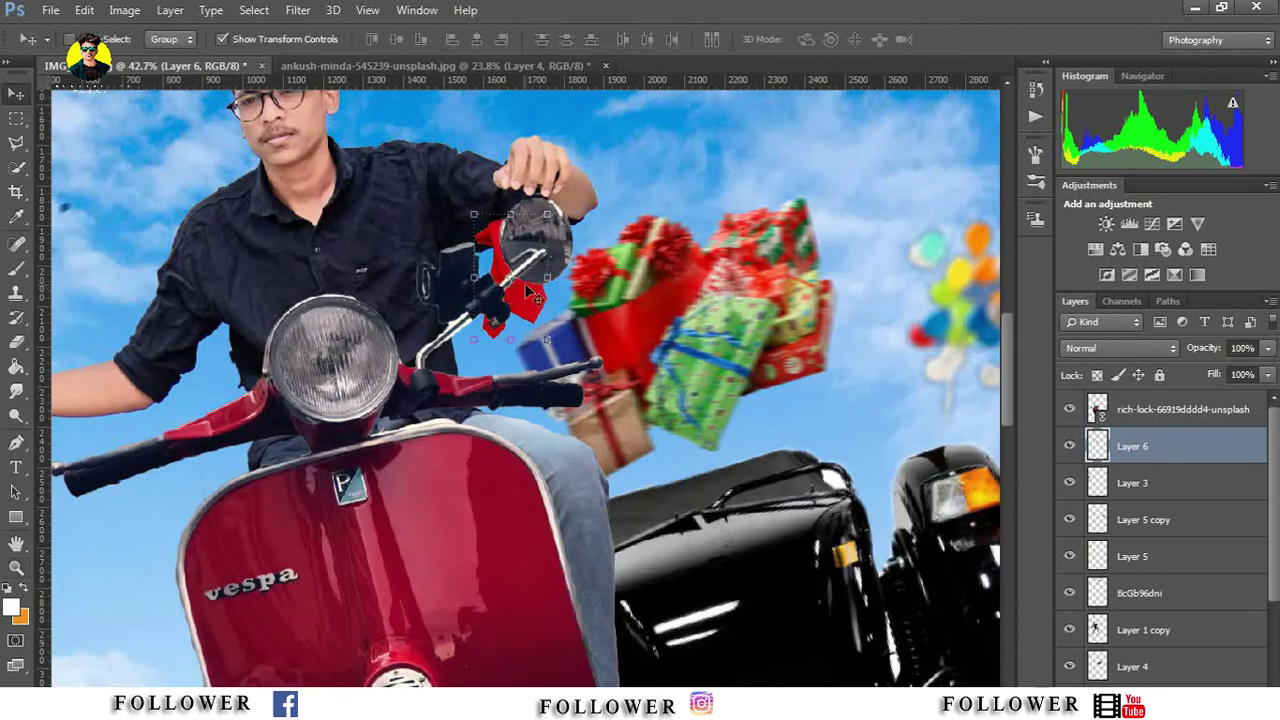
left_click_drag(515, 285, 330, 260)
left_click_drag(363, 213, 356, 225)
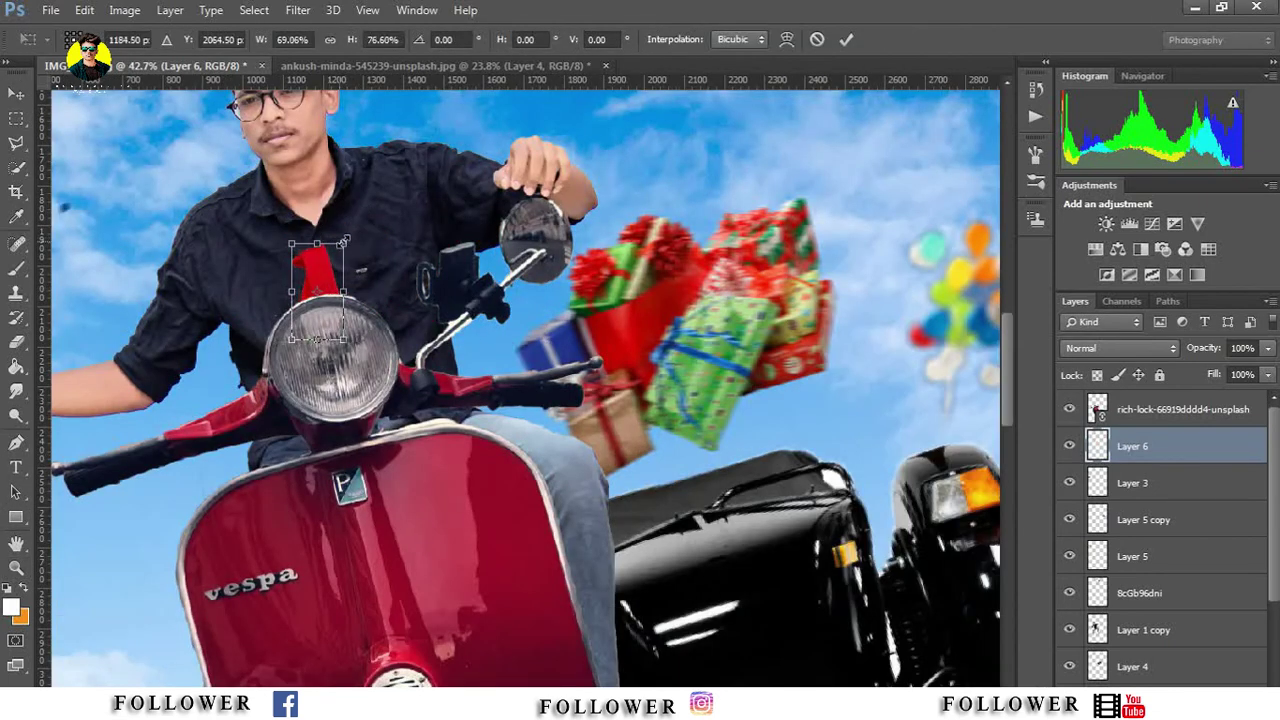
key("Return")
left_click(50, 10)
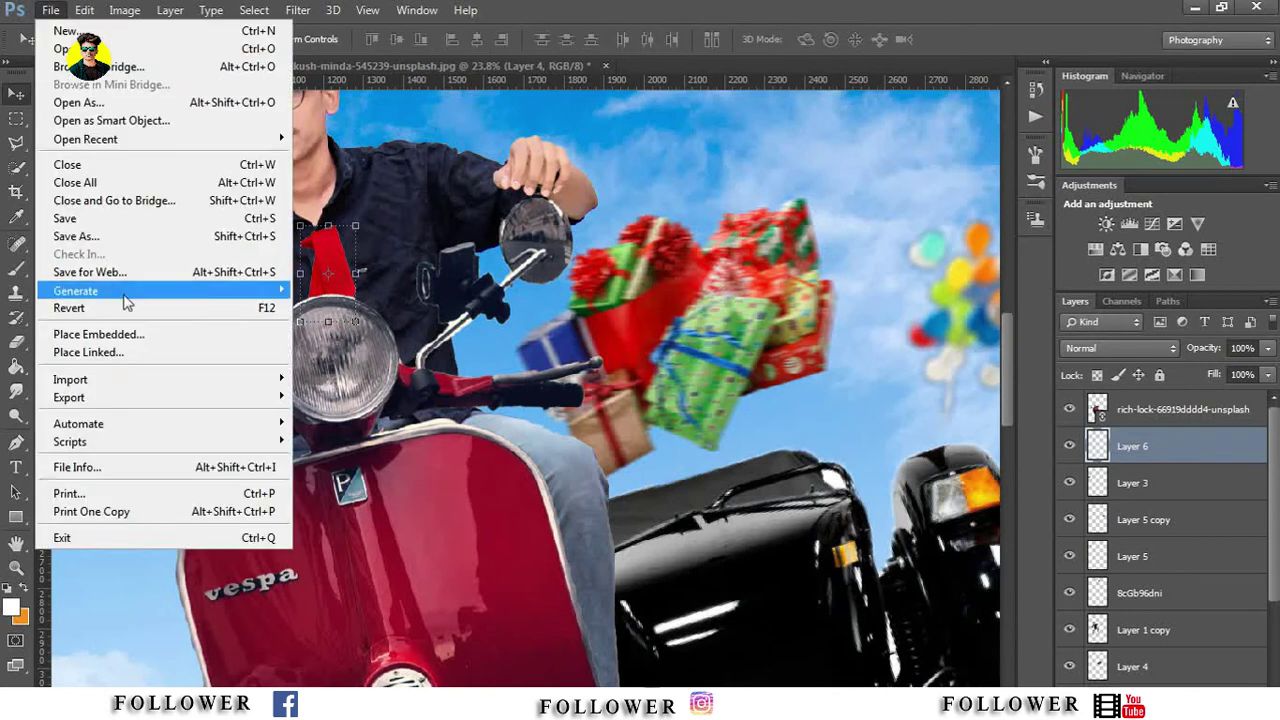
Step: Place 30129tird (1) as a linked image, angled diagonally across the rider's shirt
left_click(80, 362)
double_click(376, 148)
left_click_drag(580, 348, 428, 255)
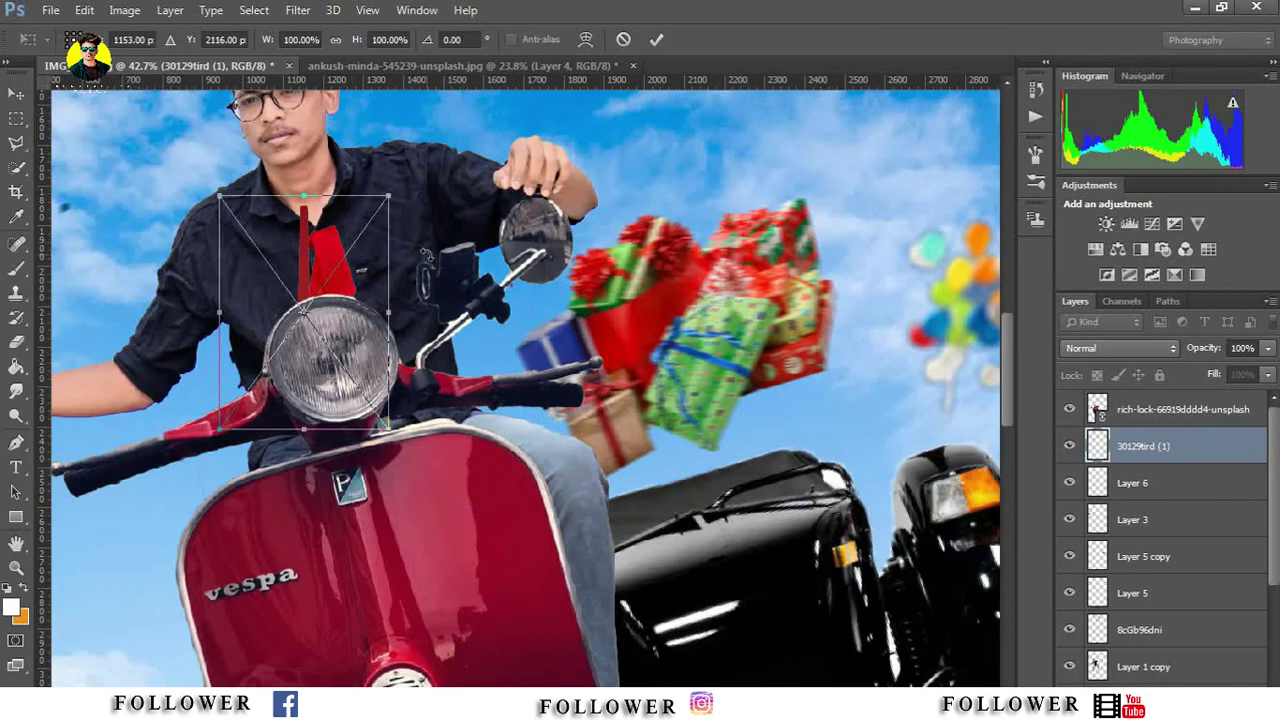
left_click_drag(426, 169, 379, 247)
left_click(656, 39)
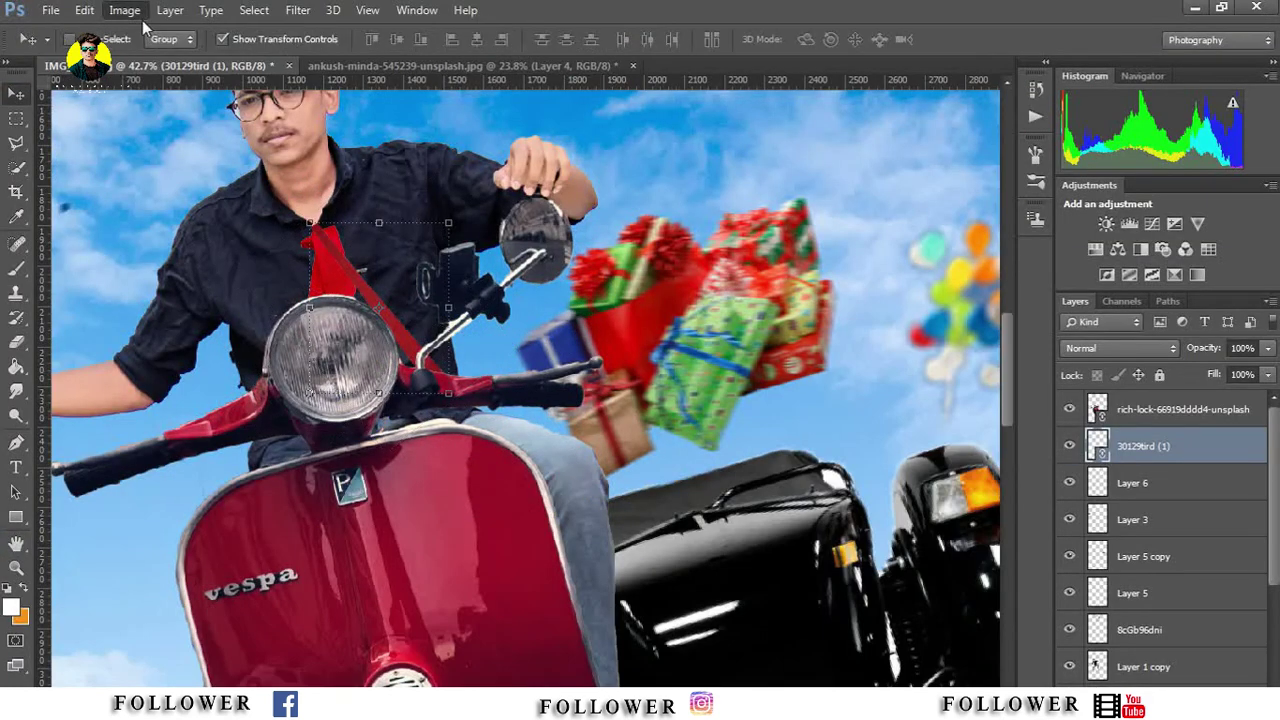
Step: Rasterize the red strip layer
left_click(124, 10)
left_click(16, 341)
left_click(332, 336)
left_click(605, 298)
Step: Try a saturation boost on the strip in Hue/Saturation, then cancel it
key("i")
left_click(124, 10)
left_click(400, 155)
left_click_drag(975, 278, 1053, 280)
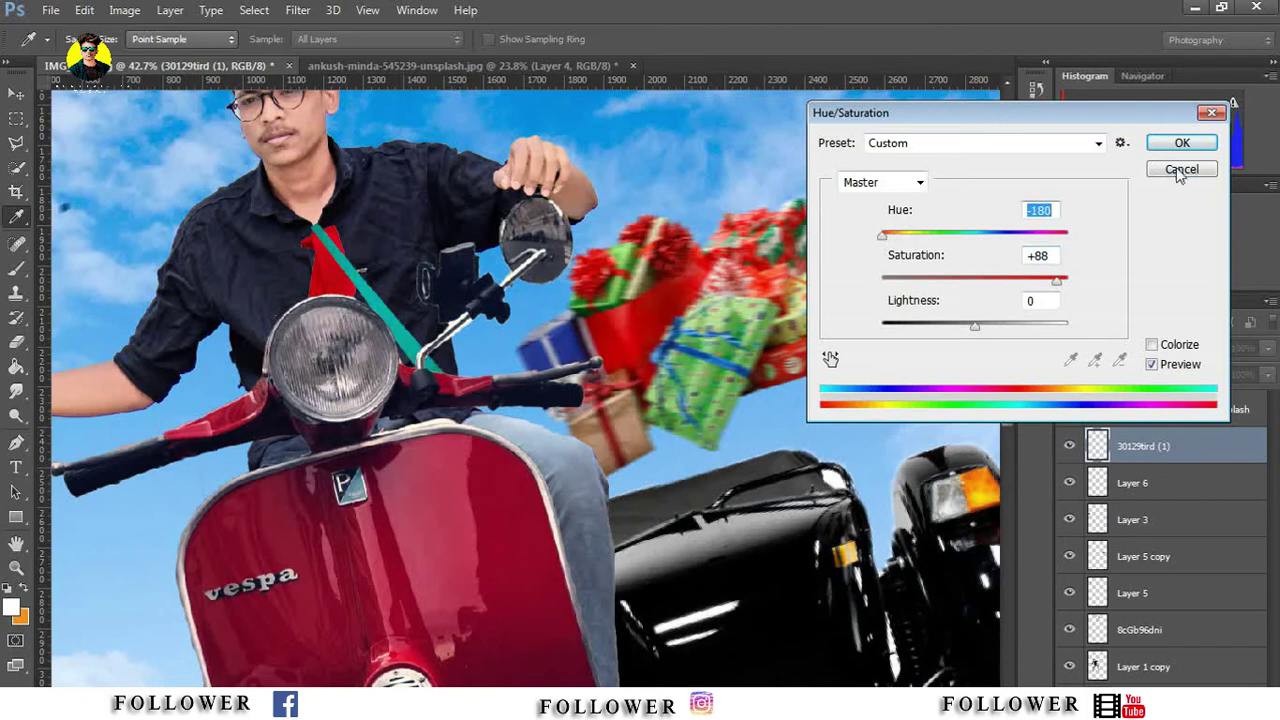
left_click(1181, 169)
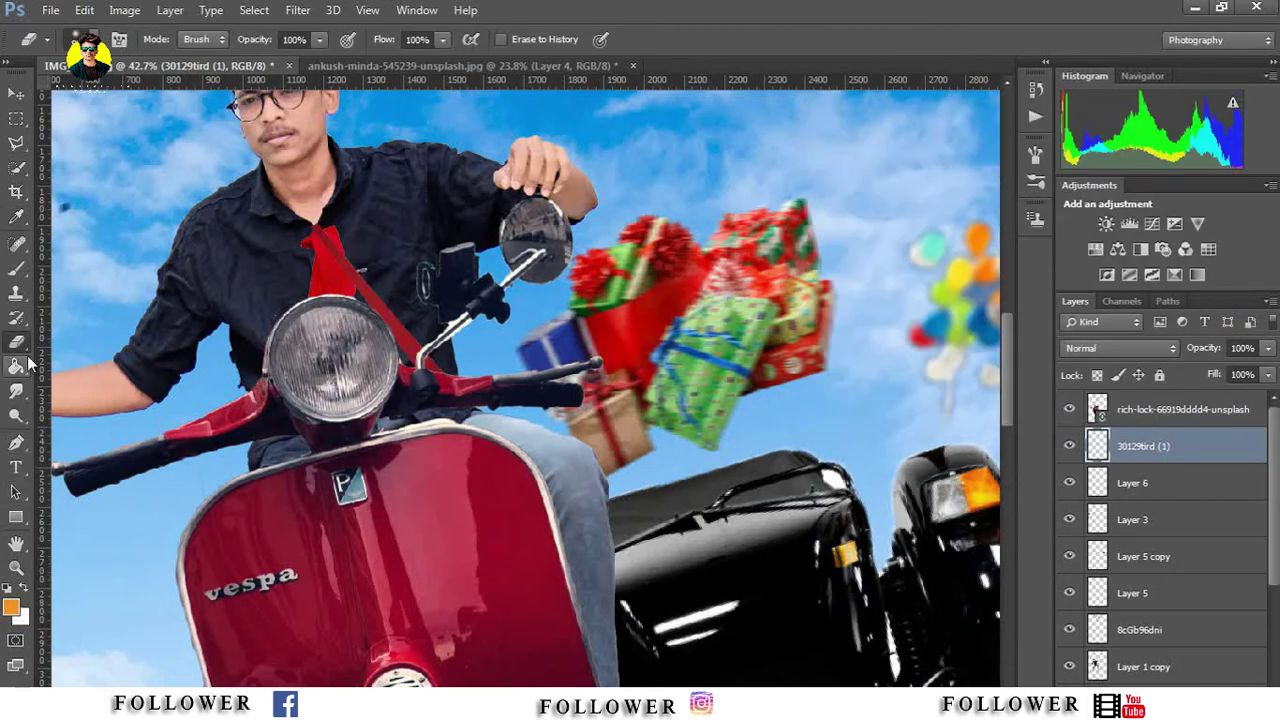
Step: Set the foreground colour to a deep red sampled from the scooter and strap
left_click(20, 604)
left_click(342, 276)
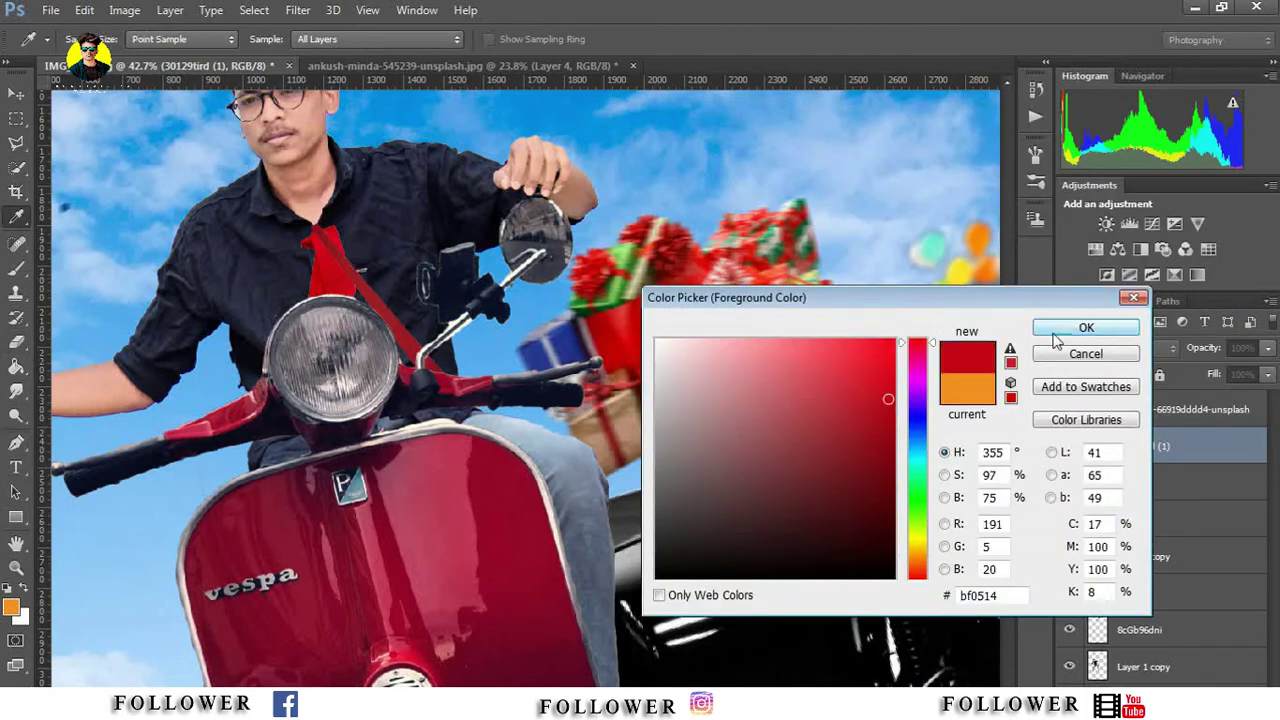
left_click(335, 257)
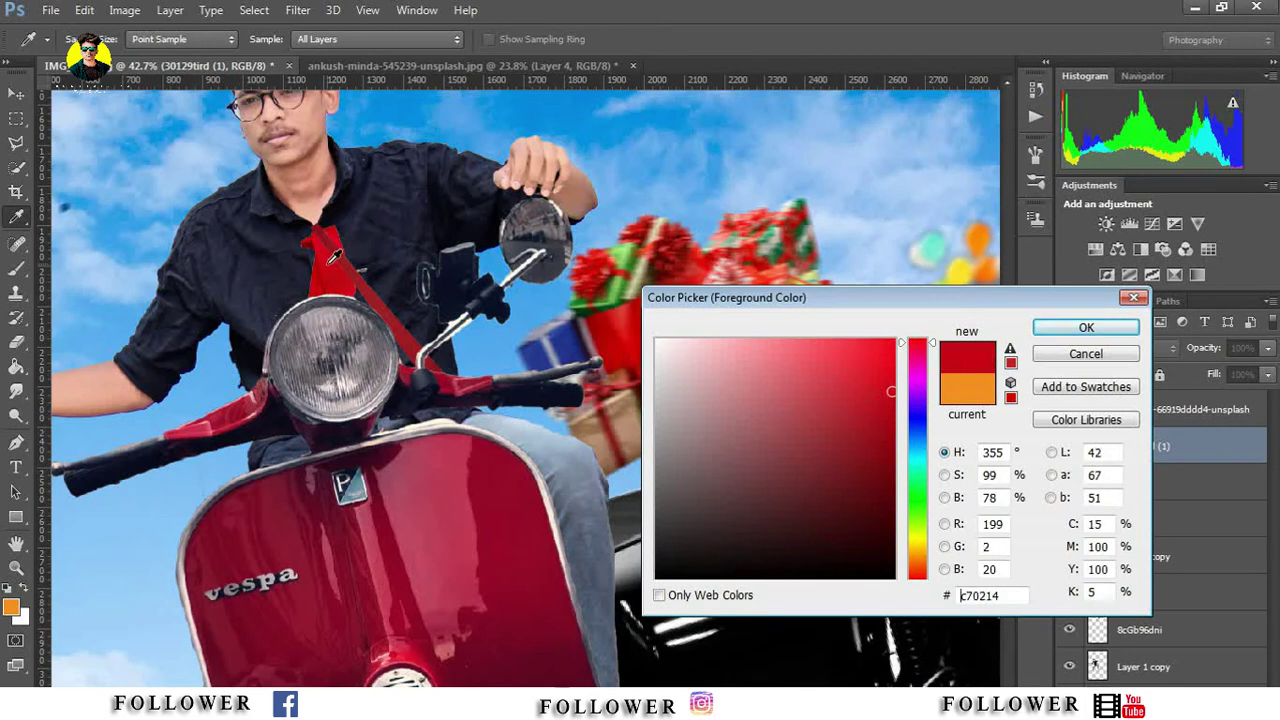
left_click(1086, 328)
Step: Add a red-filled new layer, undo the fill, and delete the empty Layer 7
key("e")
key("ctrl+shift+alt+n")
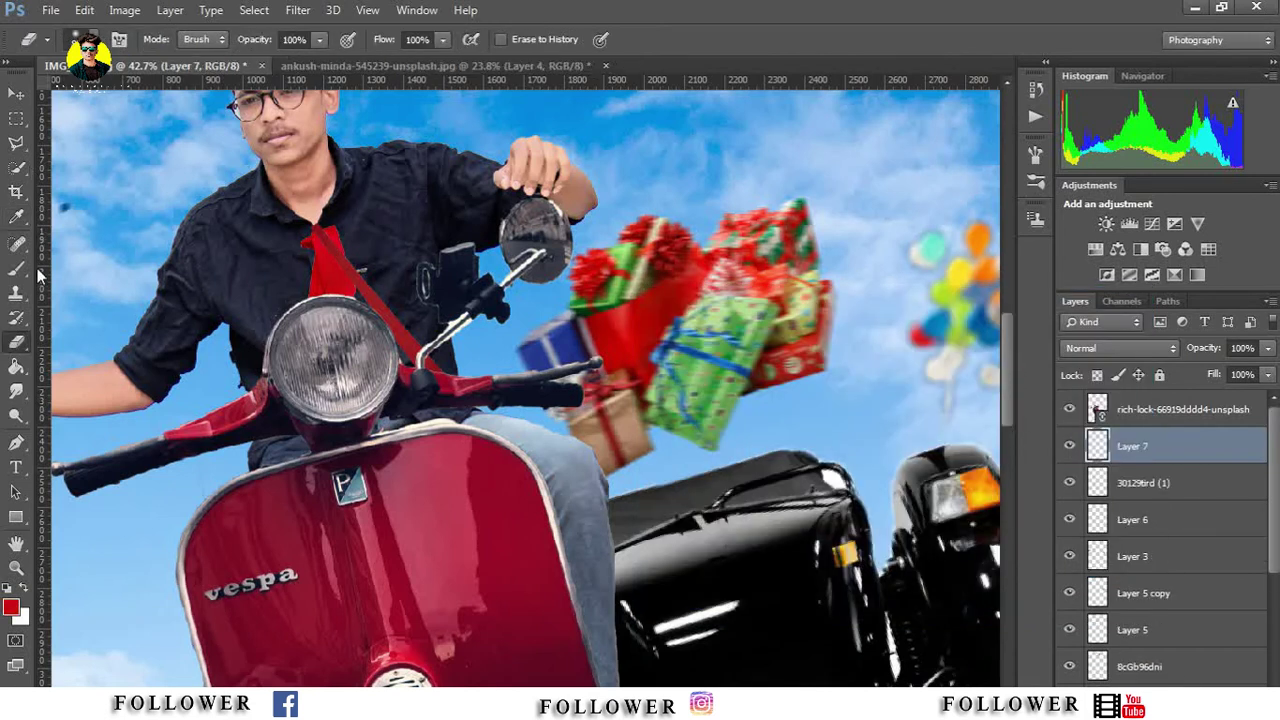
left_click(16, 366)
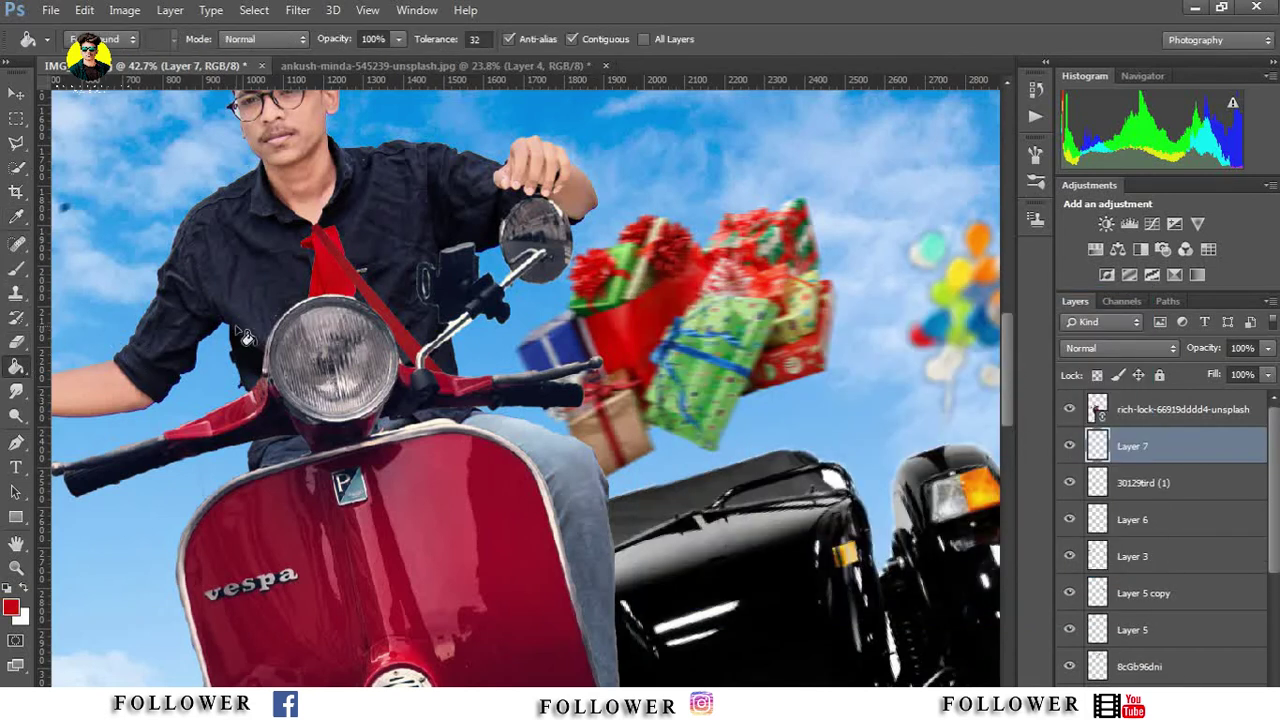
left_click(362, 290)
left_click(84, 10)
left_click(142, 72)
right_click(1155, 459)
left_click(800, 214)
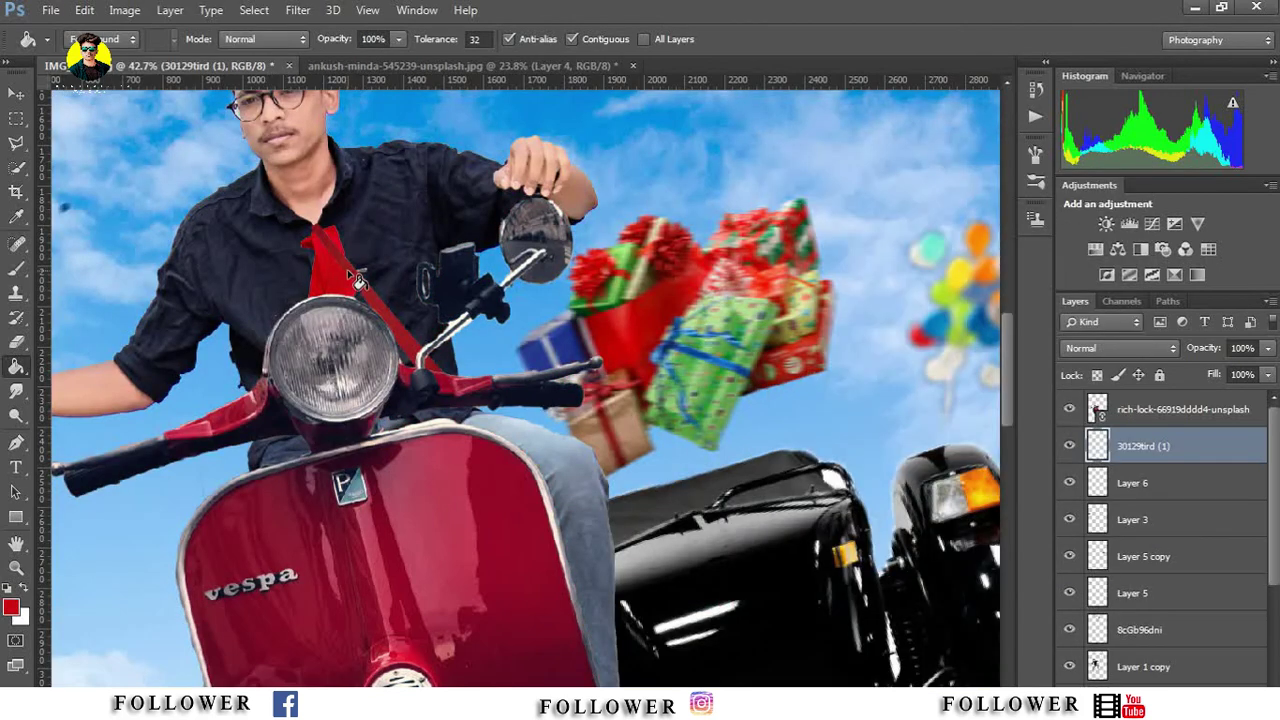
Step: Rotate the red strip about 42° and stretch it wider and flatter
left_click(16, 96)
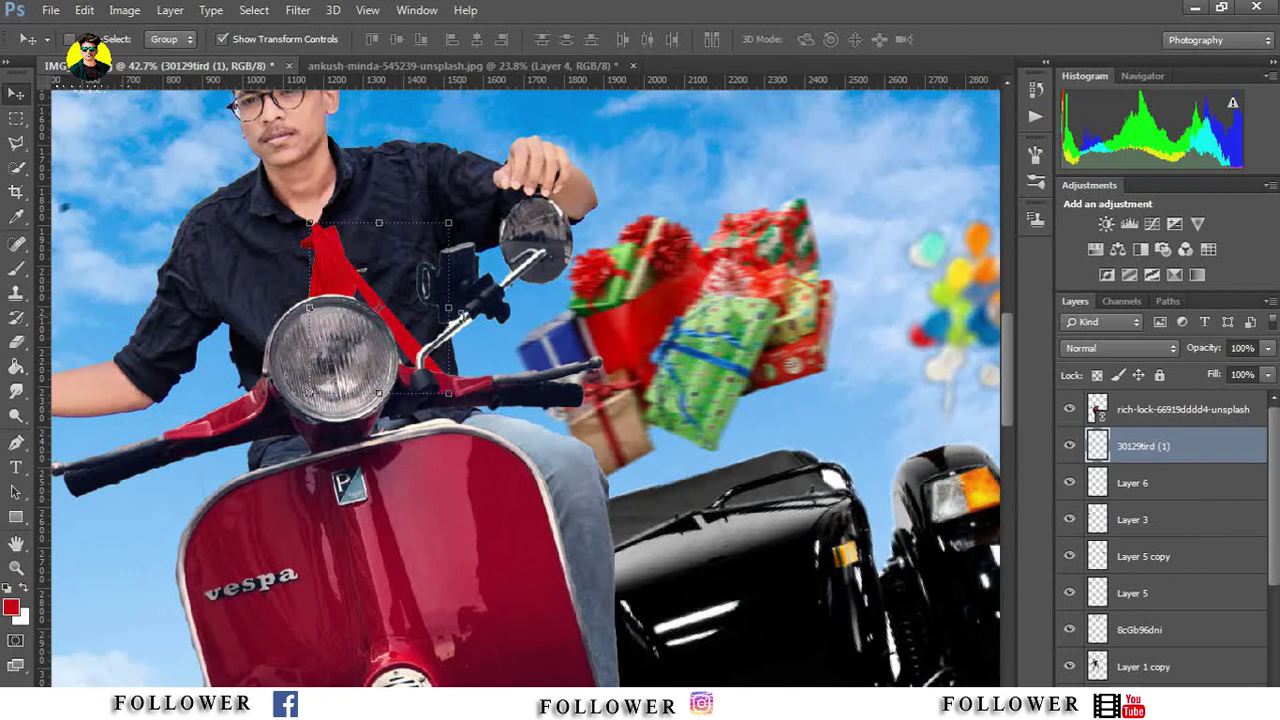
left_click_drag(466, 402, 506, 318)
mouse_move(396, 200)
left_mouse_down()
mouse_move(579, 100)
mouse_move(497, 145)
left_mouse_up()
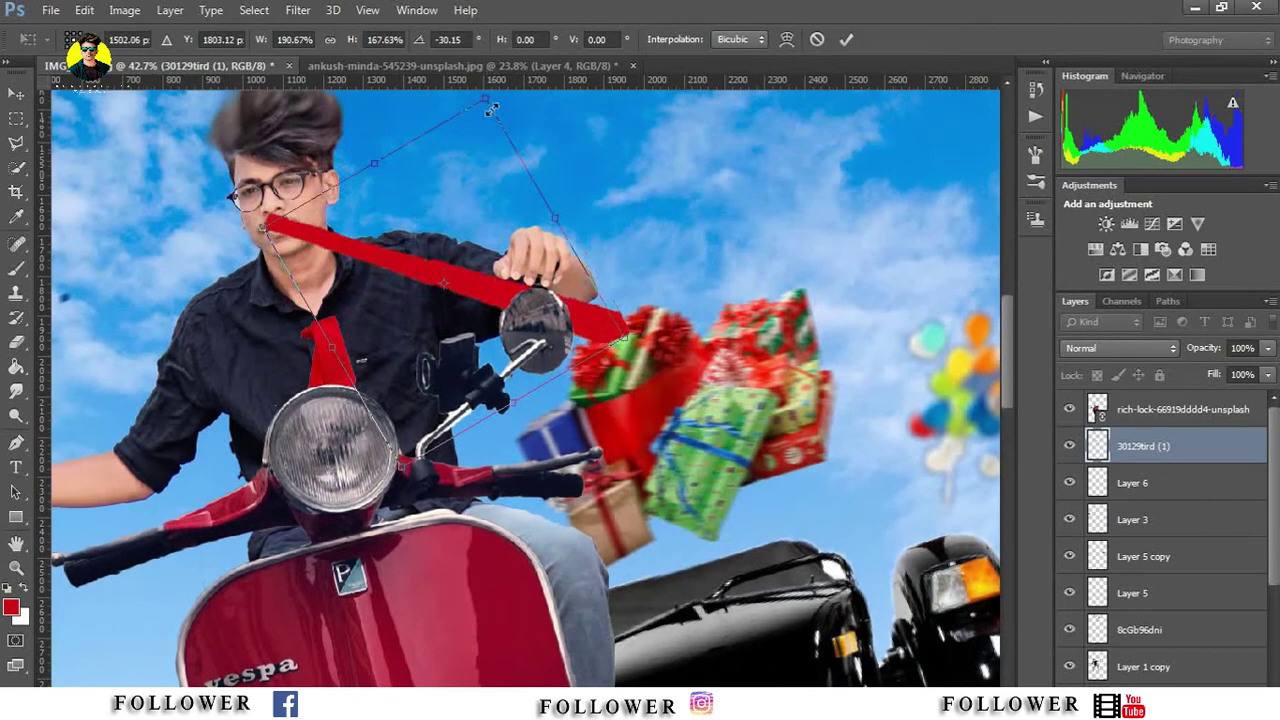
Step: Bring the red strip above the rider and reshape it into a narrow angled band
left_click(847, 40)
key("ctrl+bracketright")
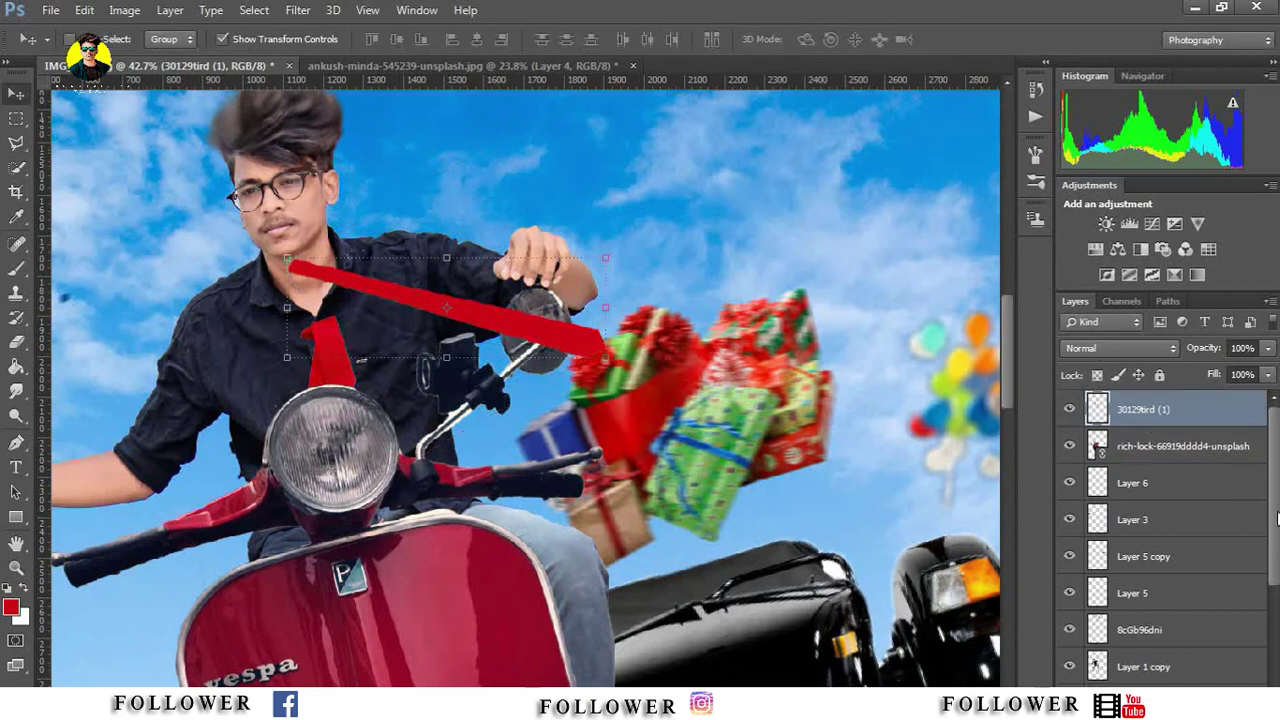
left_click_drag(575, 345, 595, 405)
key("ctrl+t")
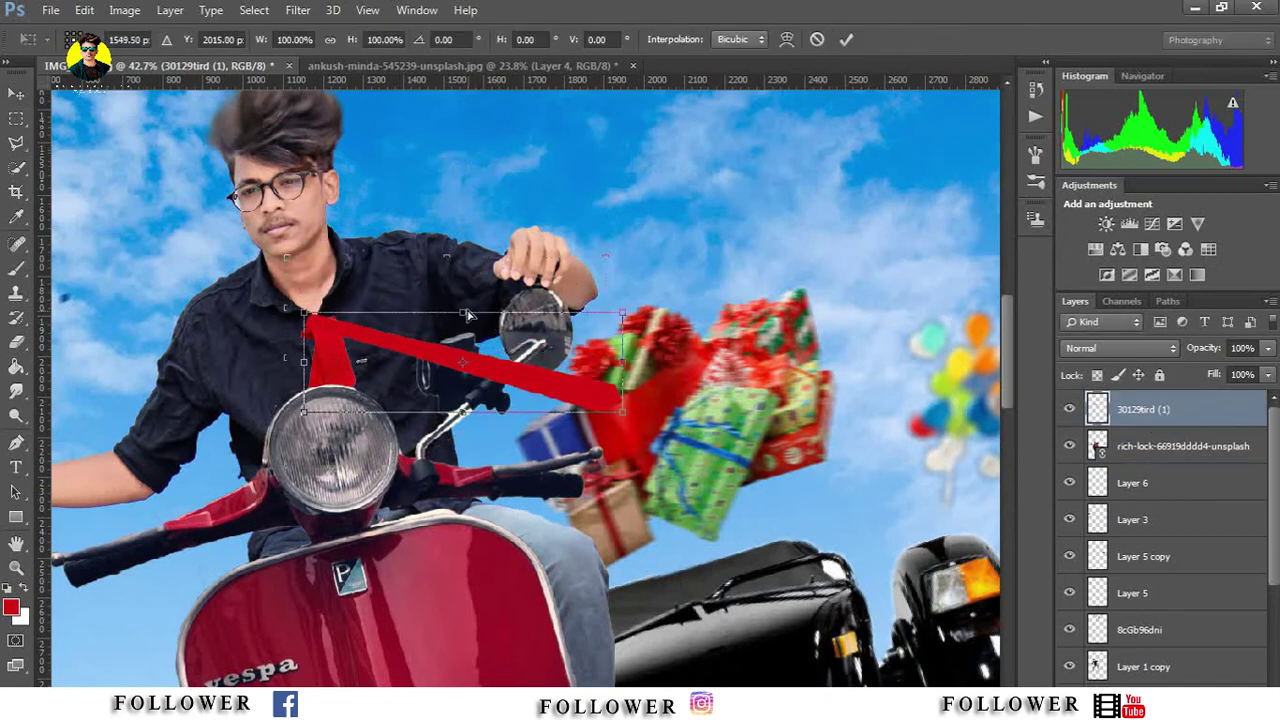
left_click_drag(622, 410, 569, 348)
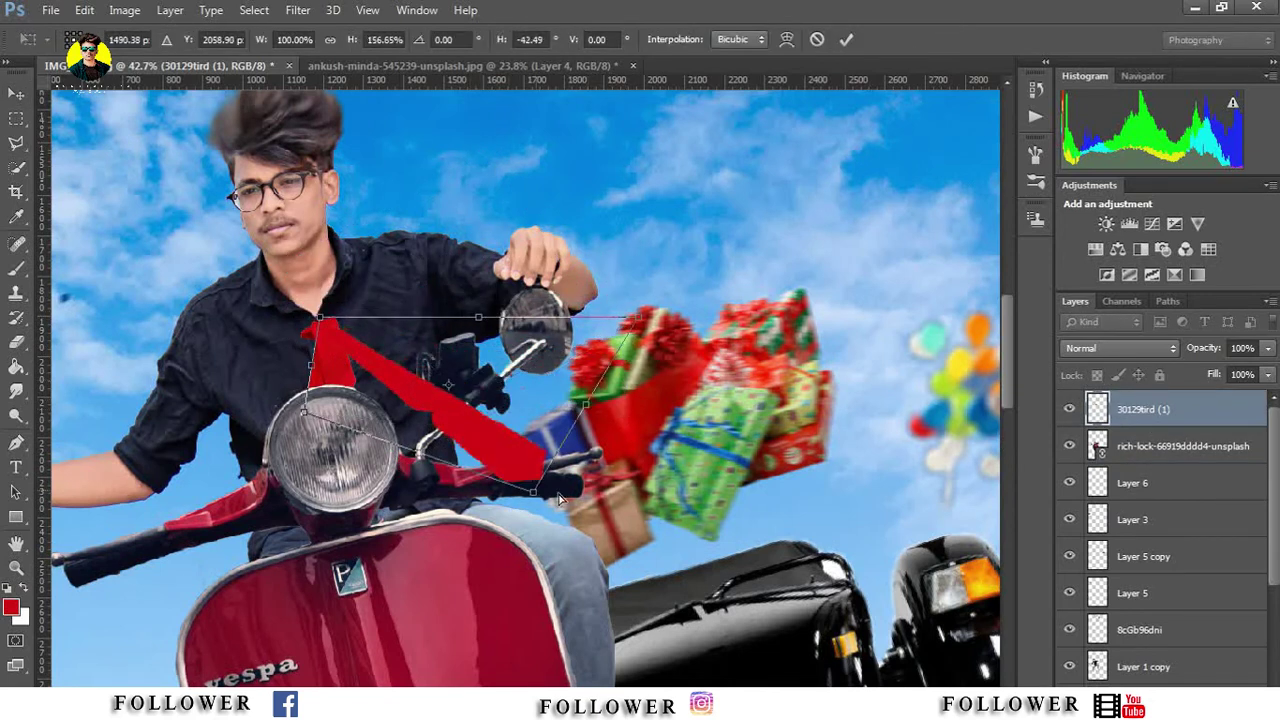
mouse_move(569, 348)
left_mouse_down()
mouse_move(609, 316)
mouse_move(390, 336)
mouse_move(419, 340)
left_mouse_up()
left_click_drag(415, 420, 460, 446)
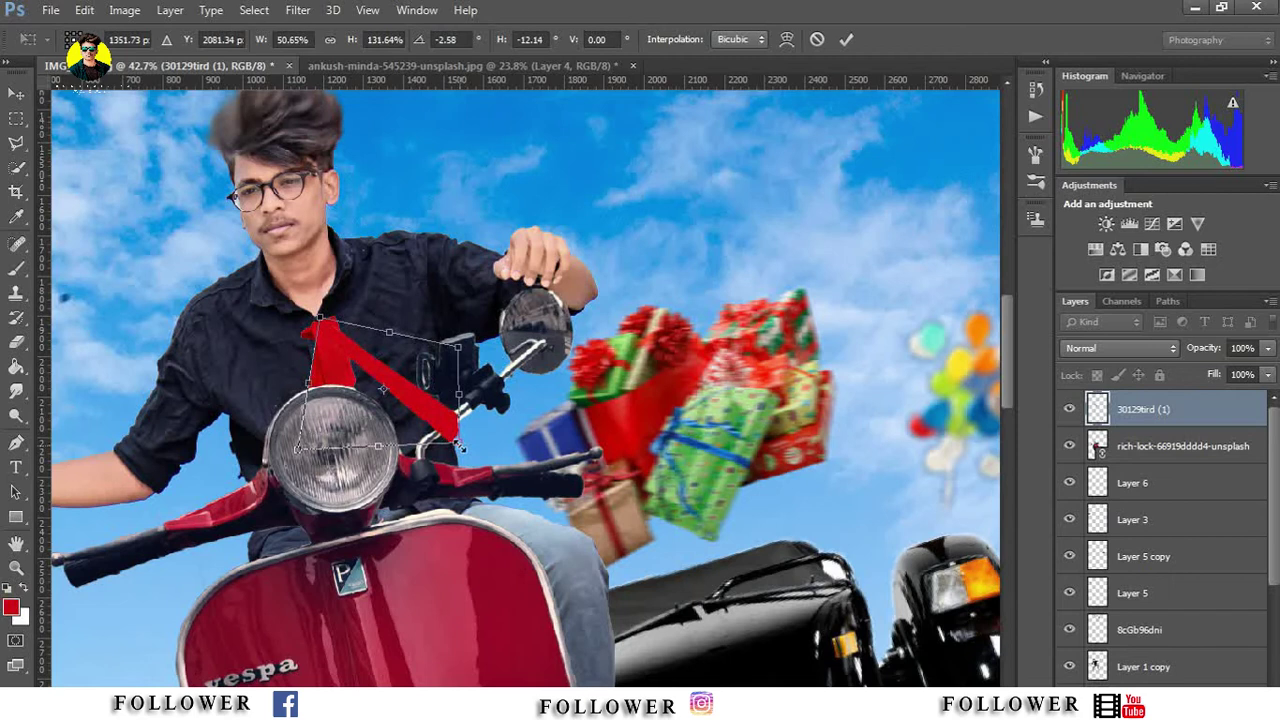
left_click(846, 39)
Step: Erase the stray red band near the handlebar
left_click(16, 566)
right_click(372, 388)
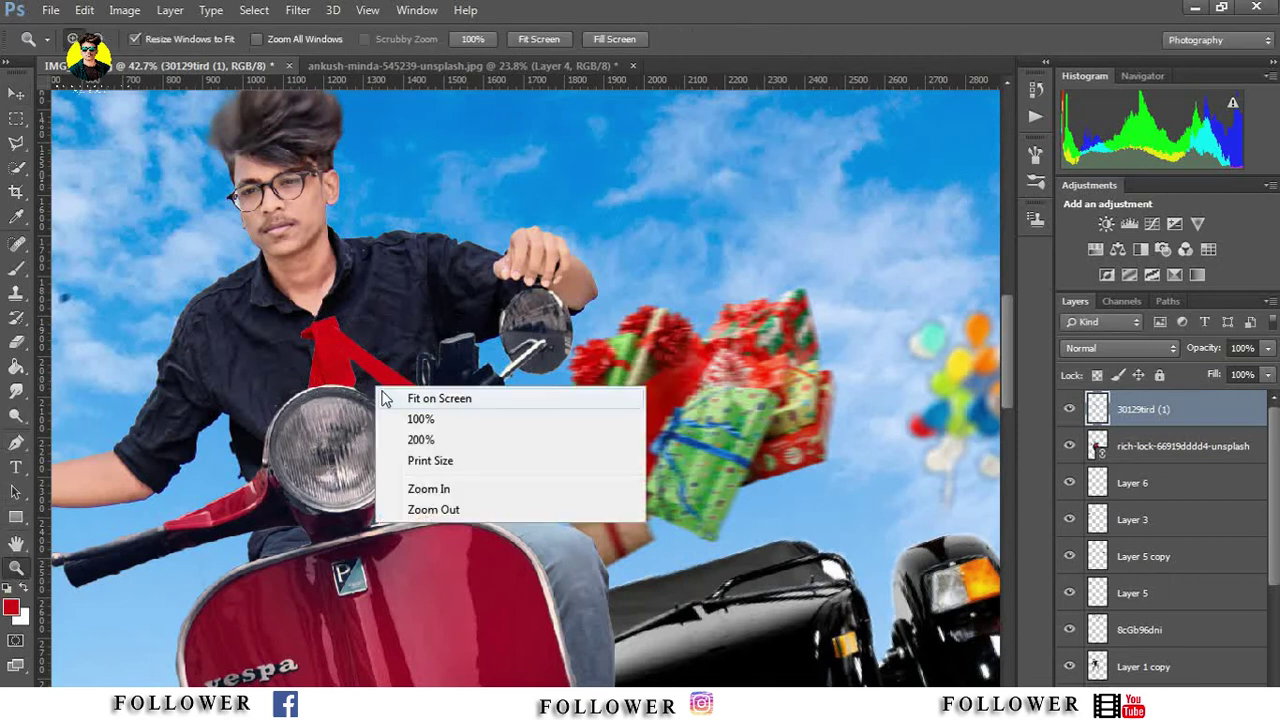
left_click(410, 399)
left_click_drag(494, 352, 545, 416)
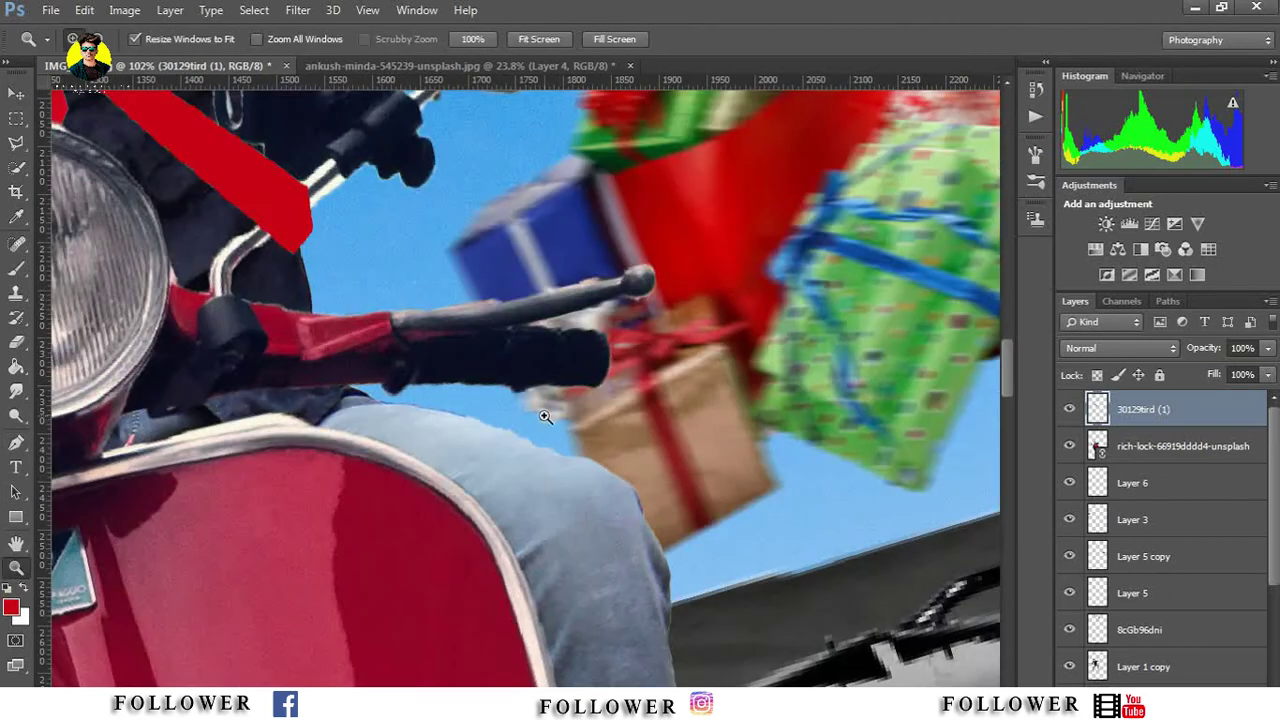
left_click(16, 341)
left_click_drag(300, 200, 356, 192)
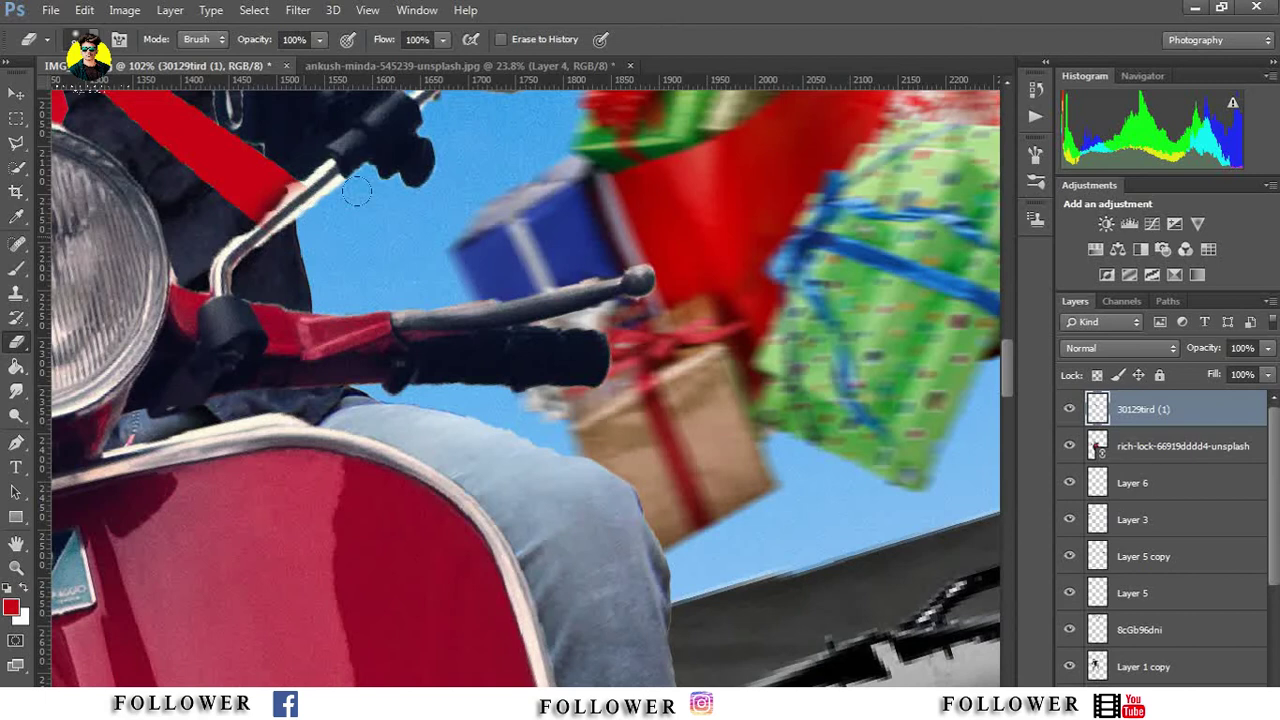
Step: Fit the image on screen and choose Duplicate Layer for the red strap layer
left_click(16, 566)
right_click(390, 334)
left_click(414, 345)
left_click_drag(440, 350, 540, 410)
right_click(118, 190)
left_click(150, 203)
right_click(1118, 420)
left_click(773, 200)
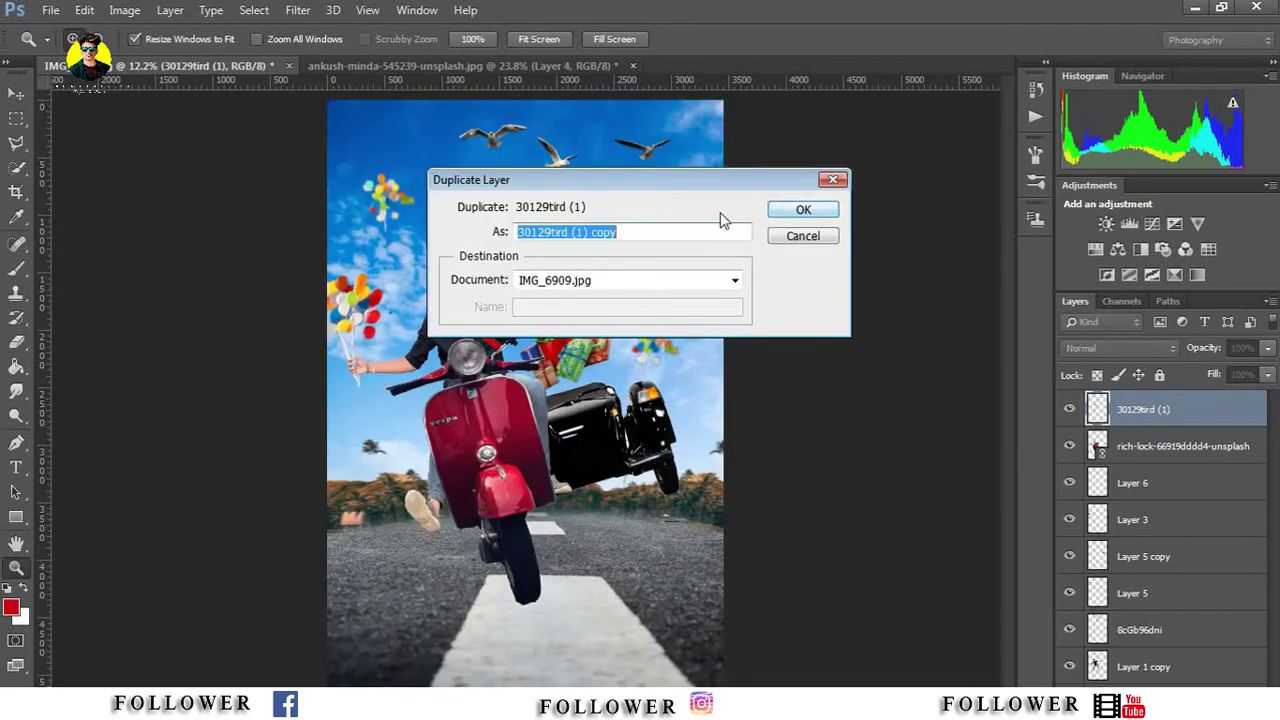
Step: Rotate, shrink and position the duplicated strap to point from the tie toward the shoulder
left_click(802, 210)
left_click_drag(405, 290, 580, 400)
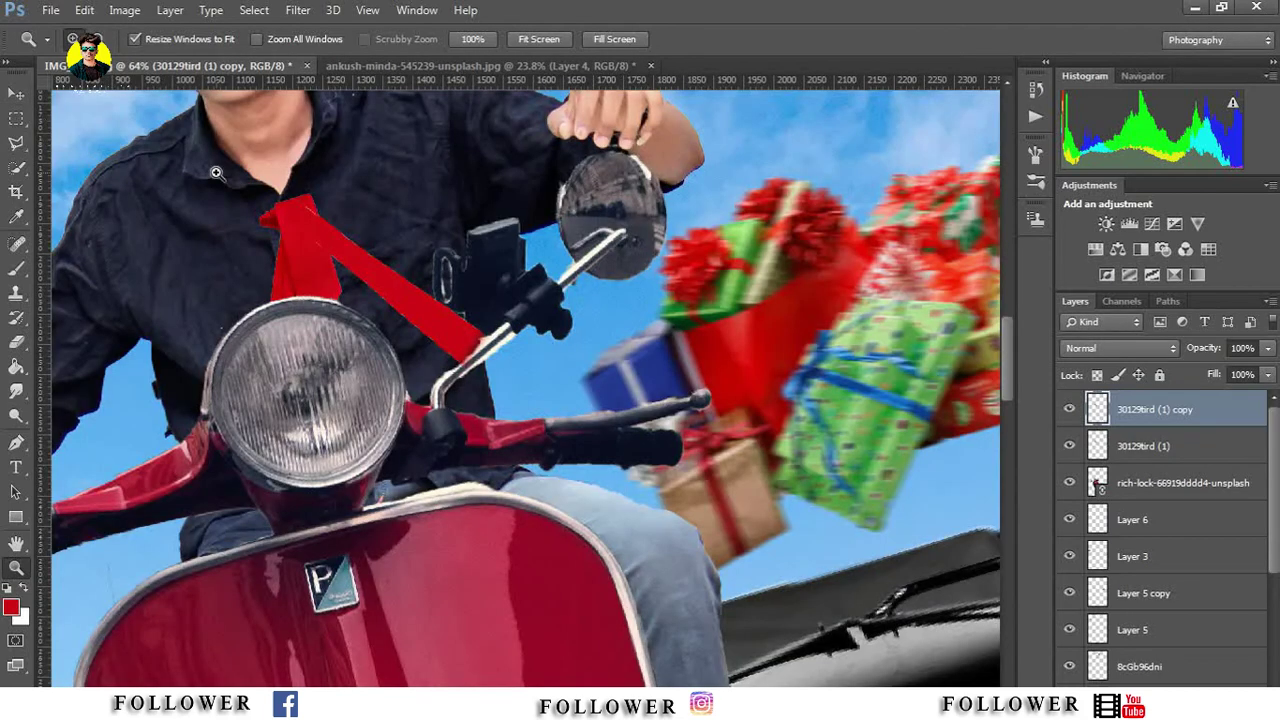
left_click_drag(436, 348, 436, 349)
key("v")
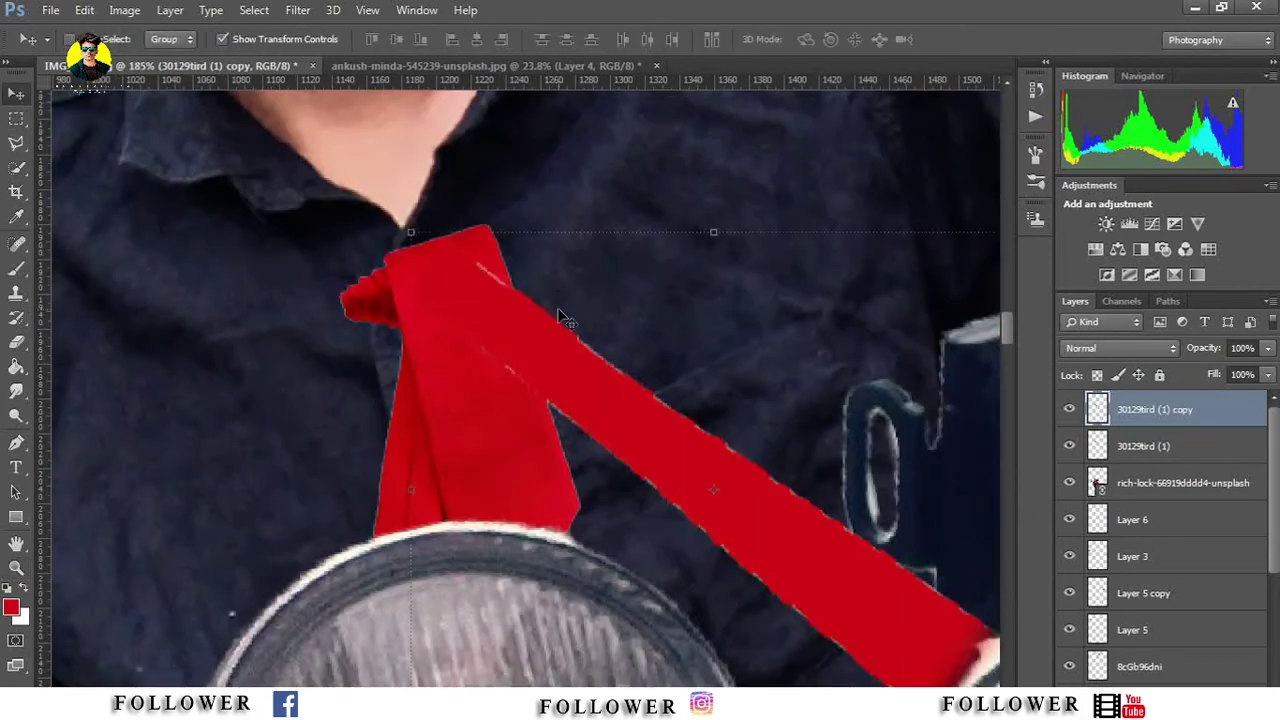
left_click_drag(407, 219, 632, 339)
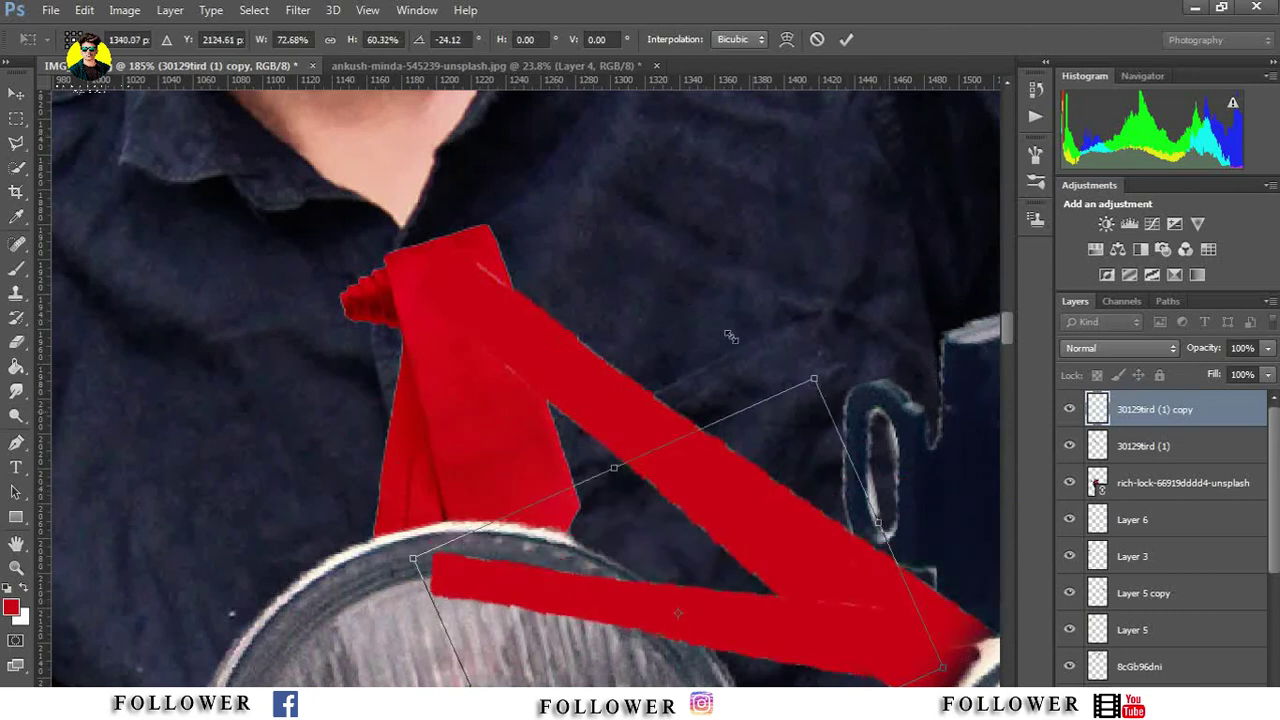
mouse_move(632, 338)
left_mouse_down()
mouse_move(640, 200)
mouse_move(621, 128)
left_mouse_up()
scroll(1000, 325, "up", 3)
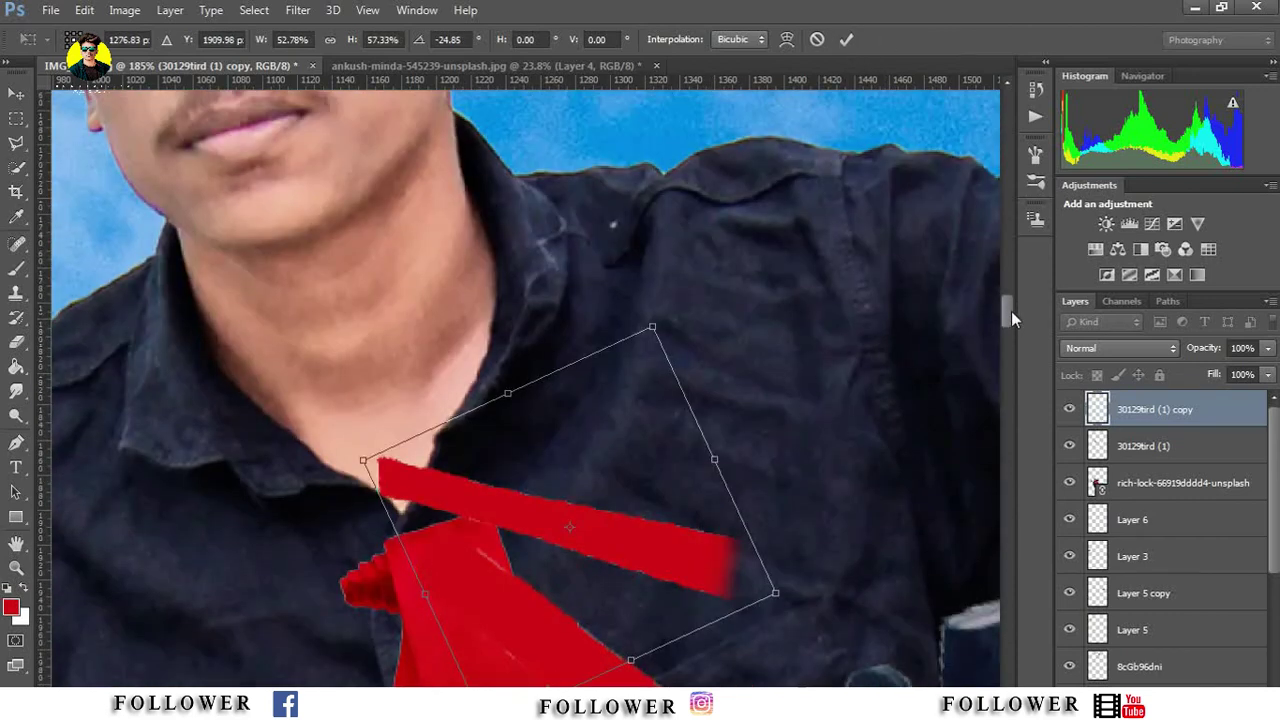
mouse_move(795, 603)
left_mouse_down()
mouse_move(781, 392)
mouse_move(687, 235)
left_mouse_up()
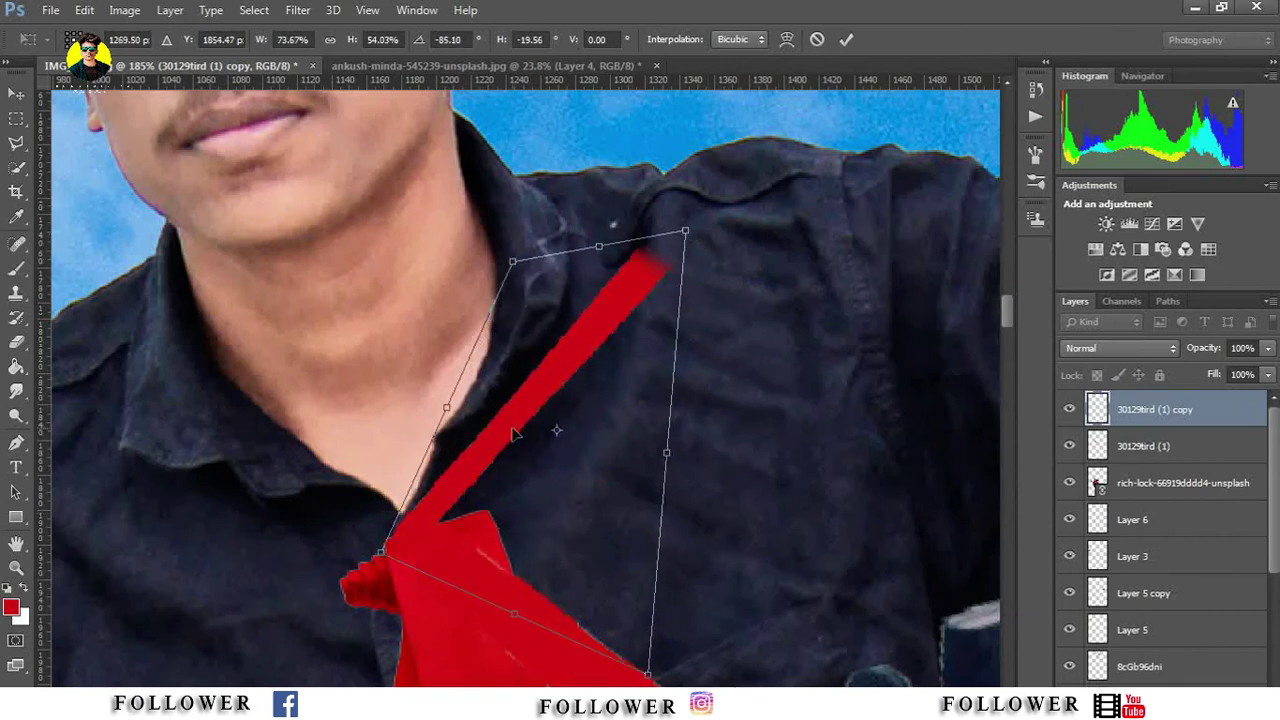
left_click_drag(520, 430, 525, 458)
left_click(846, 39)
Step: Smudge the strap copy's top into a thin band curving toward the collar
left_click(16, 391)
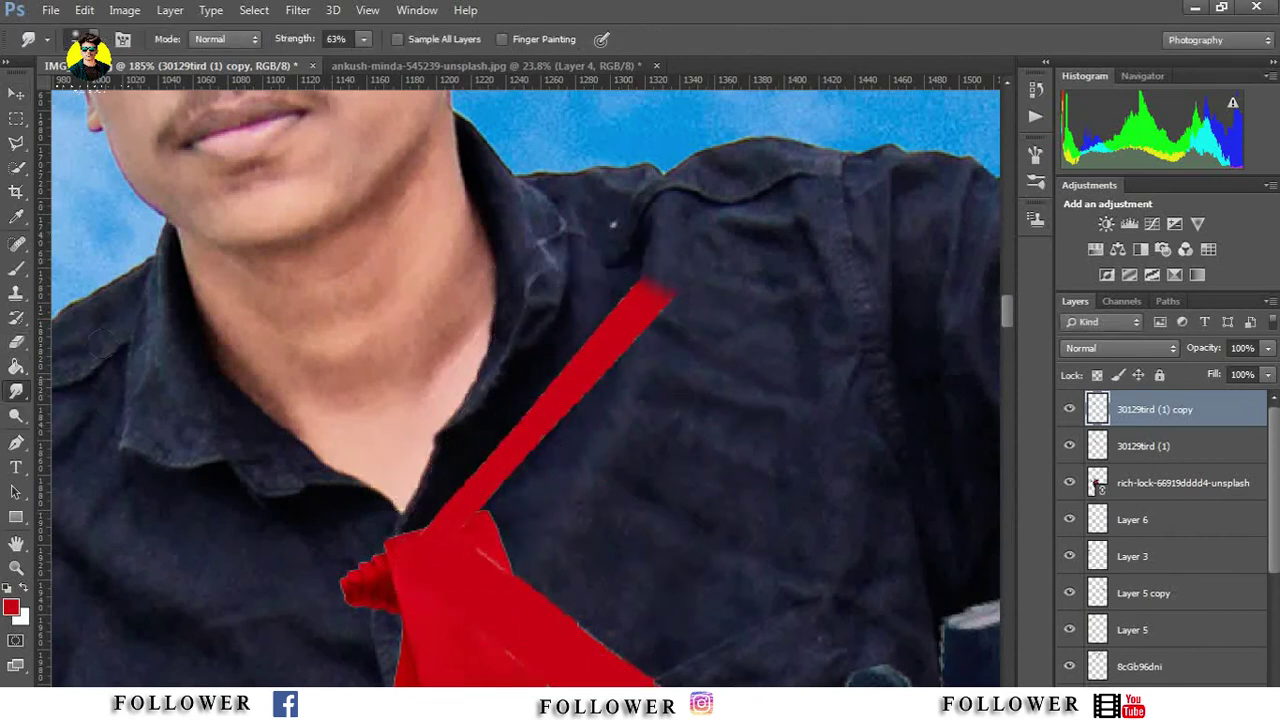
mouse_move(600, 360)
left_mouse_down()
mouse_move(578, 235)
mouse_move(620, 300)
mouse_move(470, 500)
mouse_move(430, 421)
mouse_move(510, 530)
mouse_move(560, 380)
mouse_move(550, 340)
left_mouse_up()
mouse_move(645, 265)
left_mouse_down()
mouse_move(614, 214)
mouse_move(594, 120)
left_mouse_up()
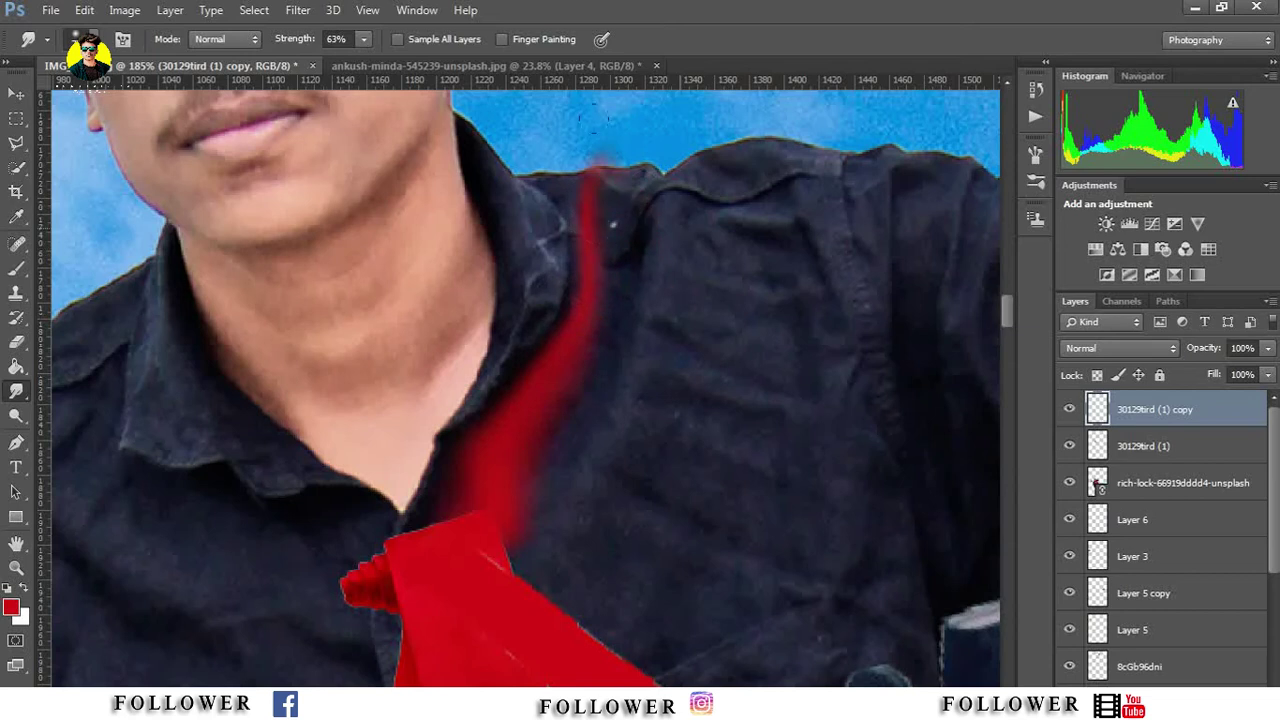
mouse_move(575, 340)
left_mouse_down()
mouse_move(615, 230)
mouse_move(520, 140)
left_mouse_up()
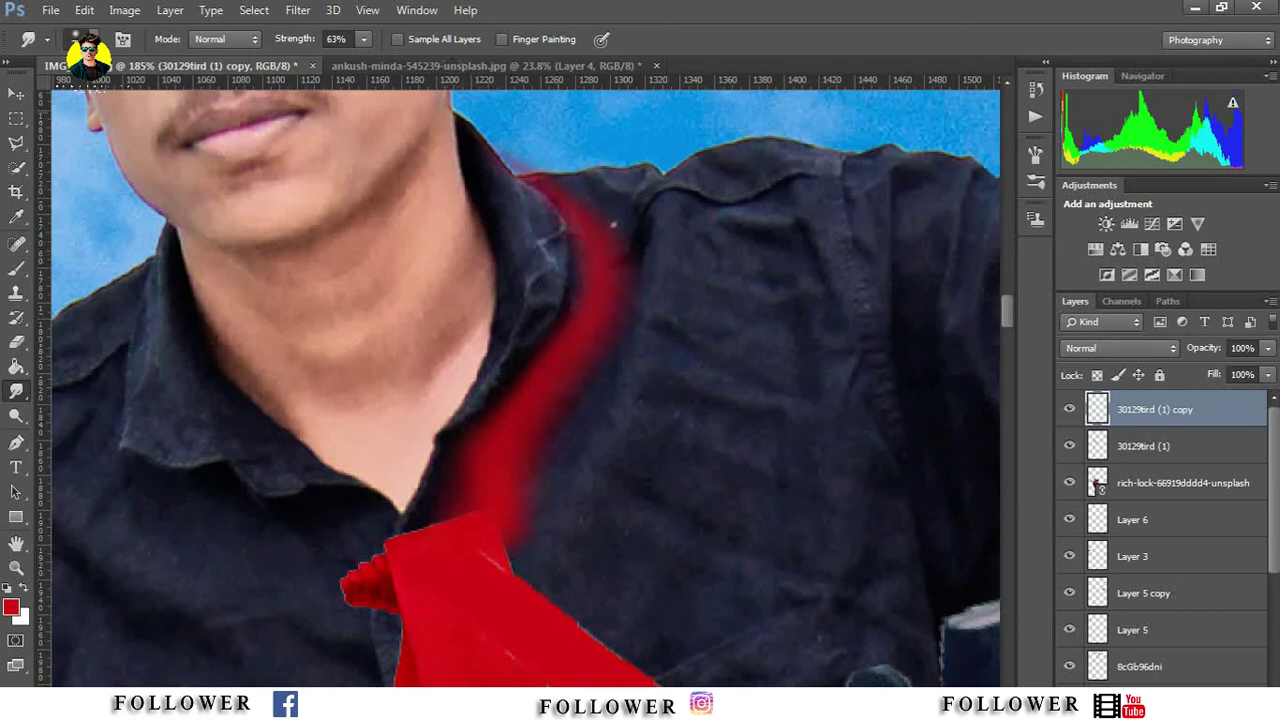
key("z")
key("ctrl+0")
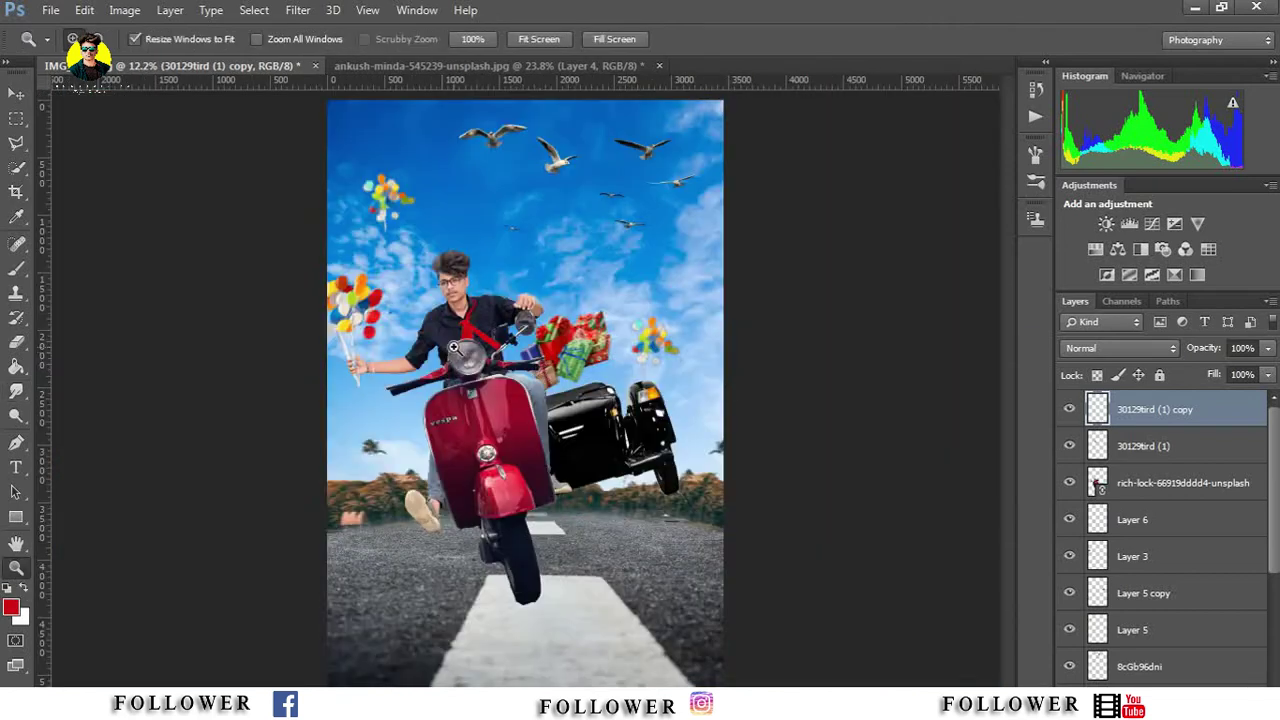
Step: Zoom in on the collar and smudge the tie's red along it
left_click(404, 259)
left_click(616, 512)
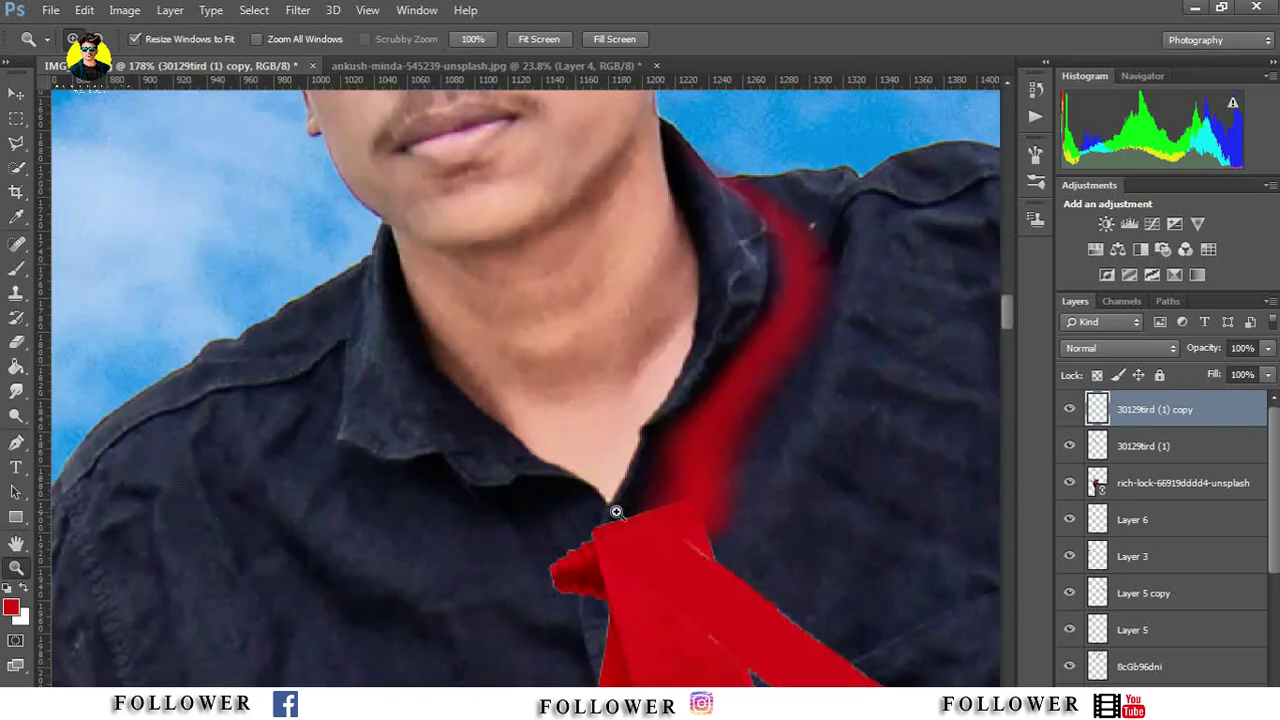
left_click(16, 390)
left_click_drag(690, 430, 625, 505)
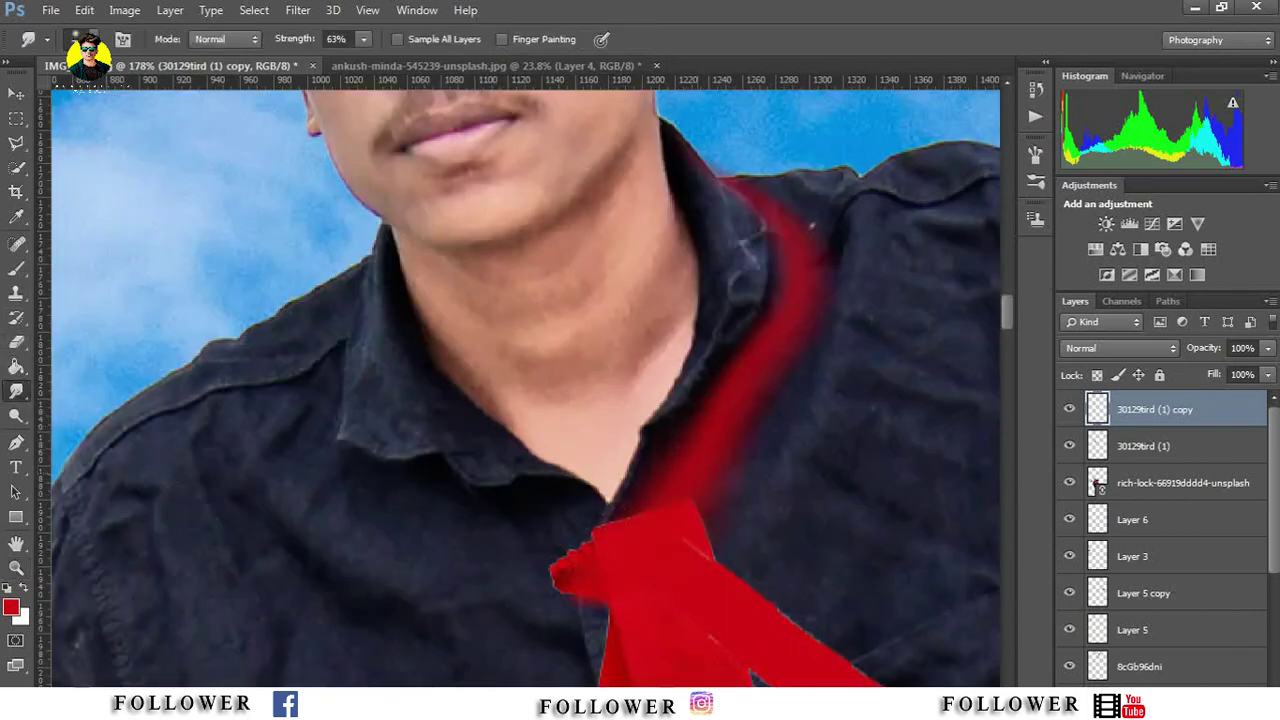
left_click_drag(600, 570, 380, 465)
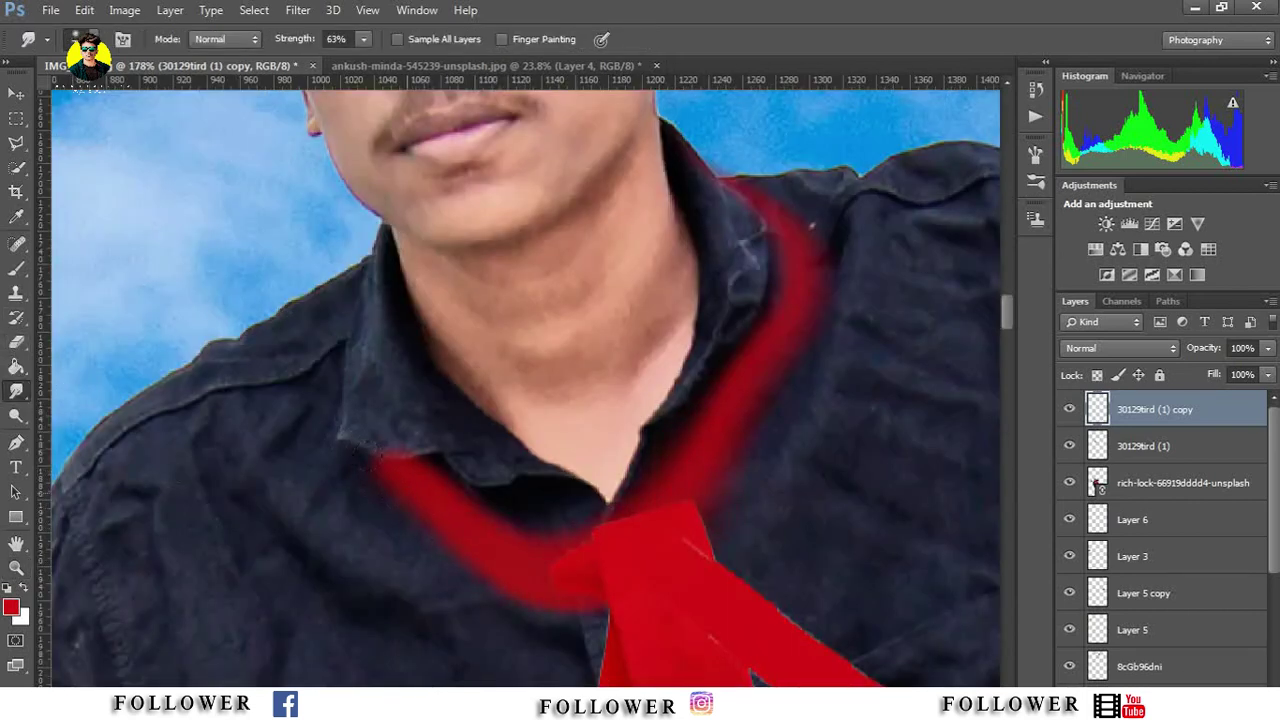
Step: Check the eraser brush settings, then fit the whole image on screen
left_click(16, 341)
right_click(418, 362)
key("Escape")
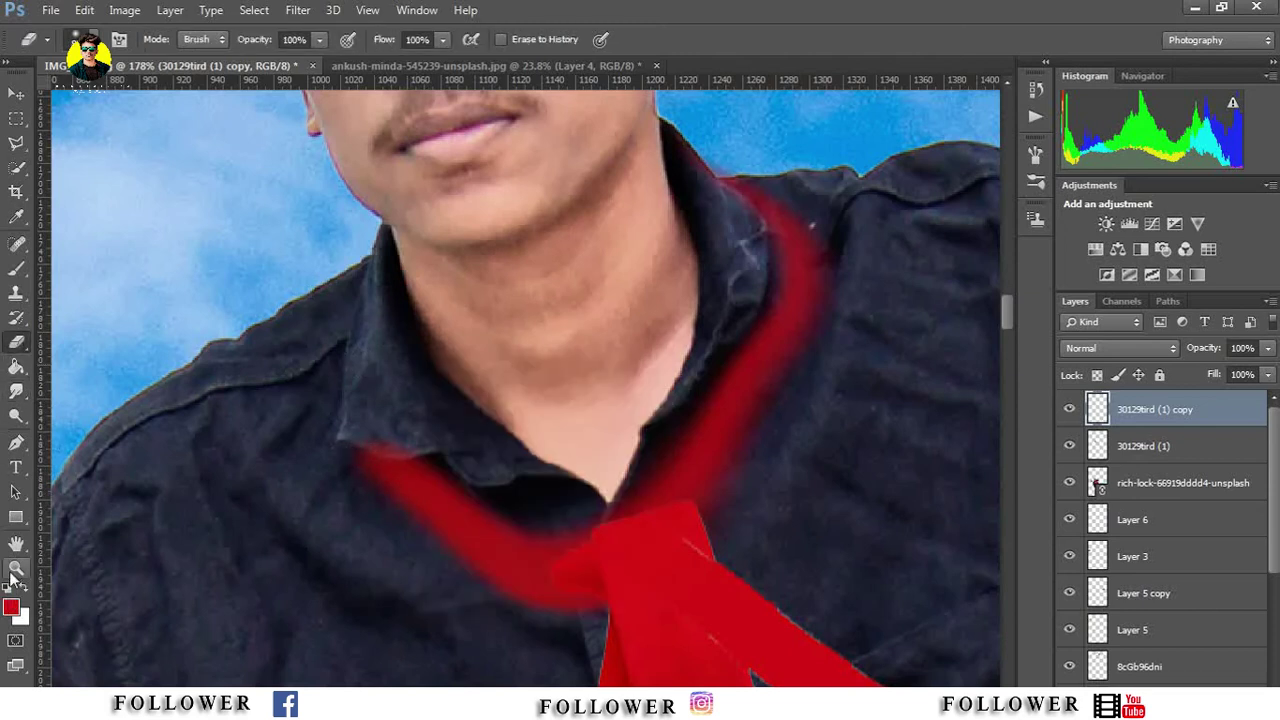
left_click(16, 568)
key("ctrl+0")
right_click(518, 416)
left_click(522, 342)
Step: Place the seagull_10_clear_cut_by_astoko image as a linked layer
left_click(50, 10)
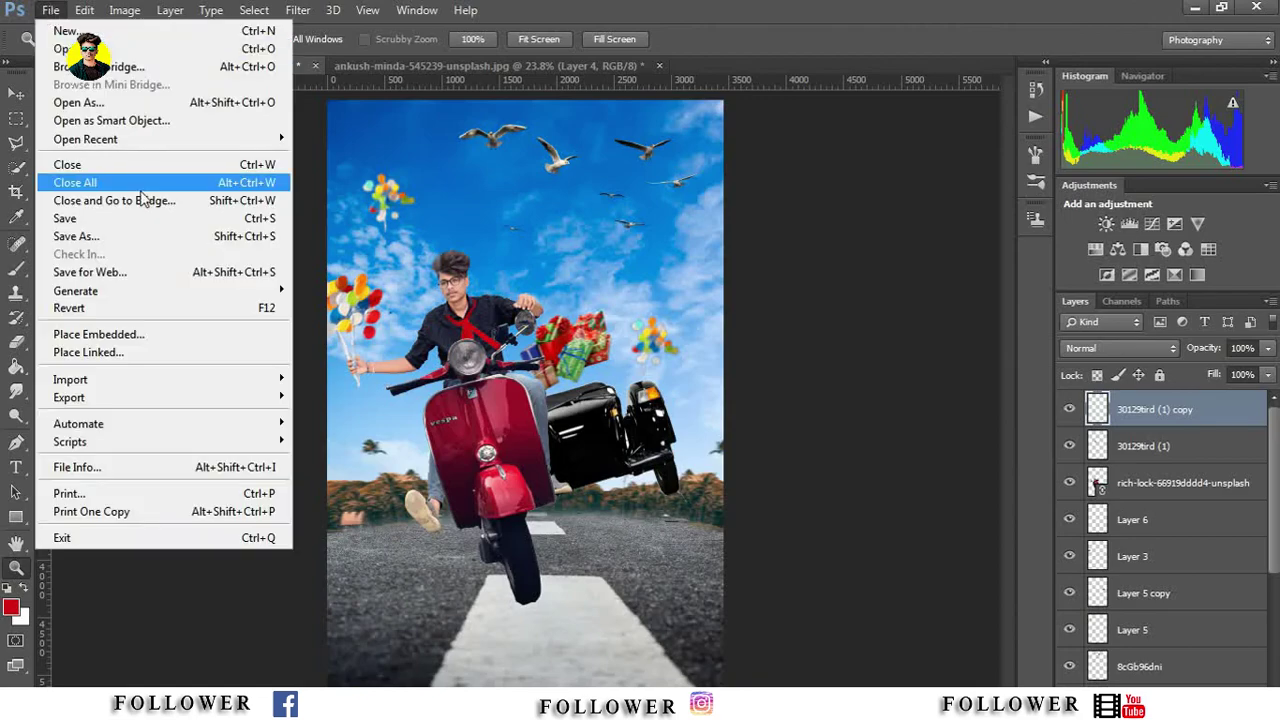
left_click(88, 352)
left_click(372, 300)
double_click(372, 300)
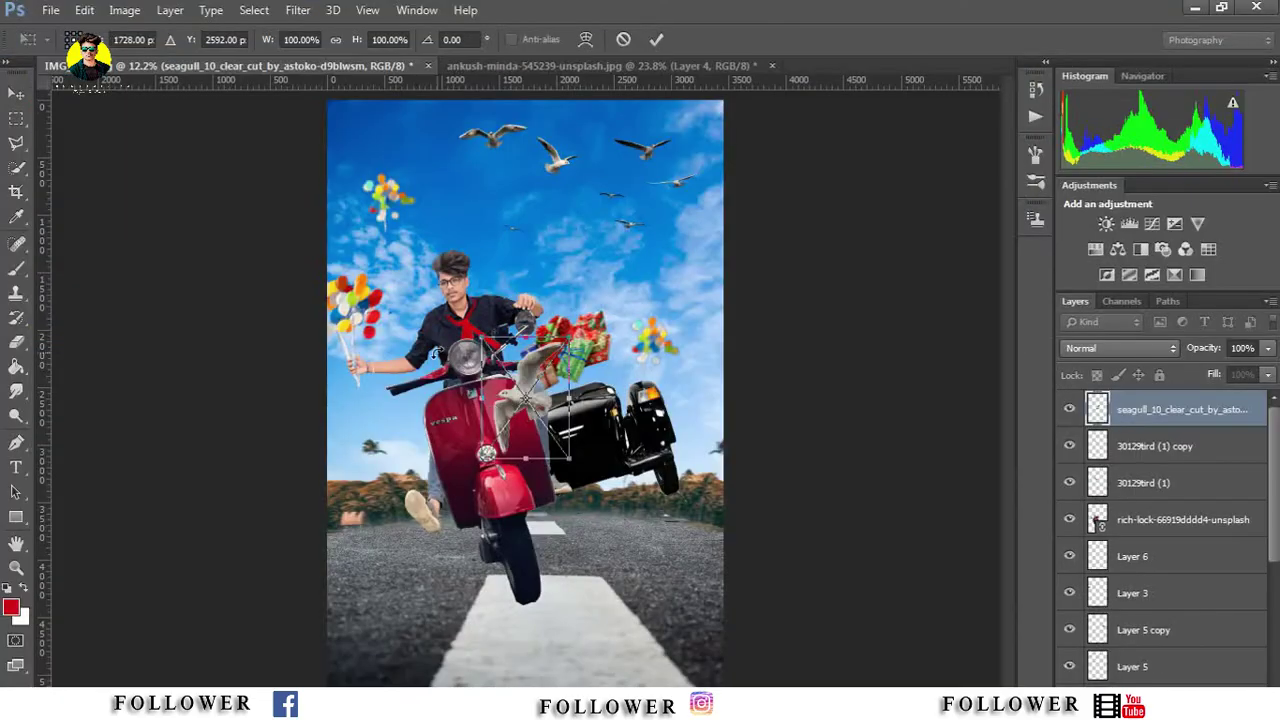
Step: Move the seagull down onto the lower-left road and commit it
left_click_drag(540, 378, 410, 512)
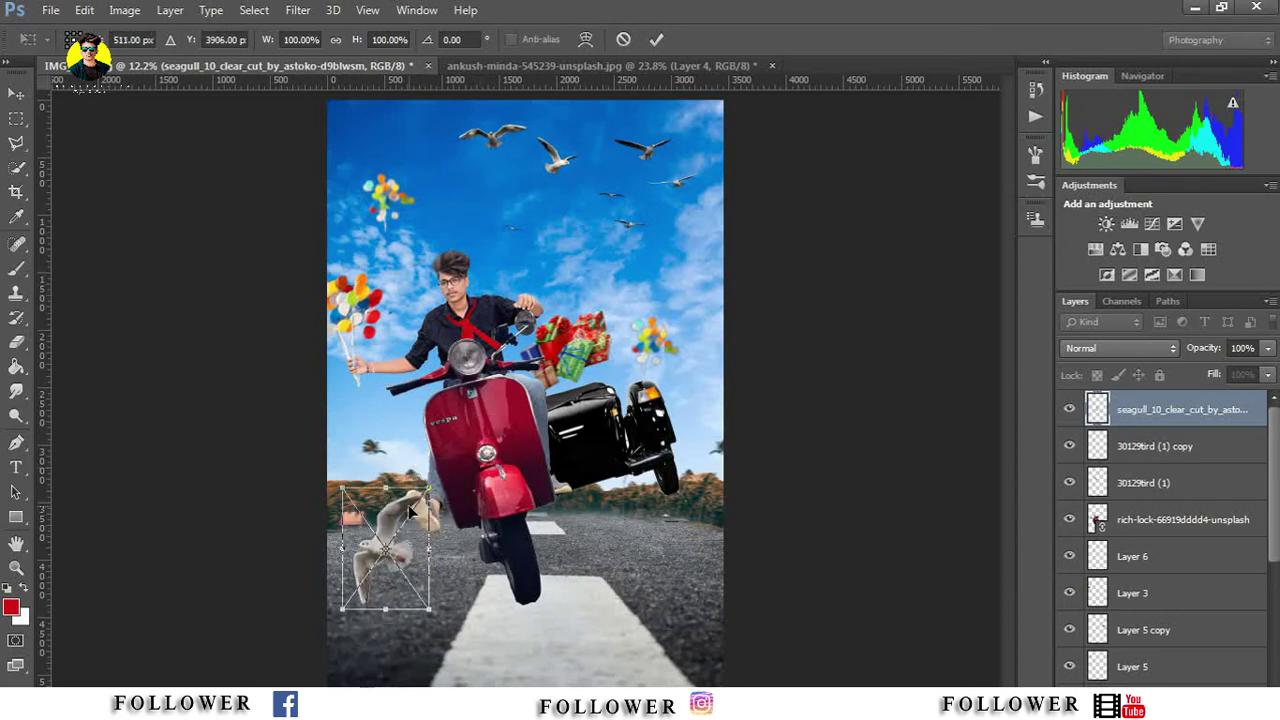
key("Return")
key("z")
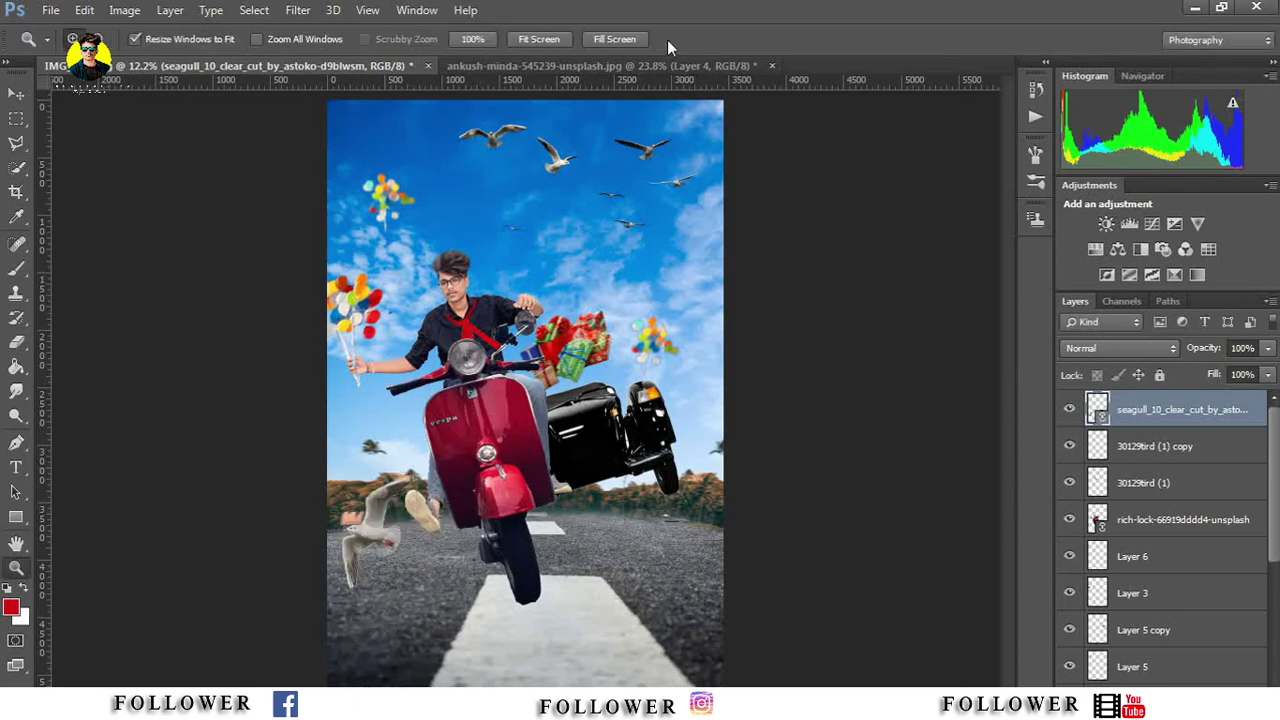
Step: Place the stock_old_paper_i_by_frameofthoughts image as a linked layer over the scooter
left_click(52, 10)
left_click(75, 349)
double_click(489, 313)
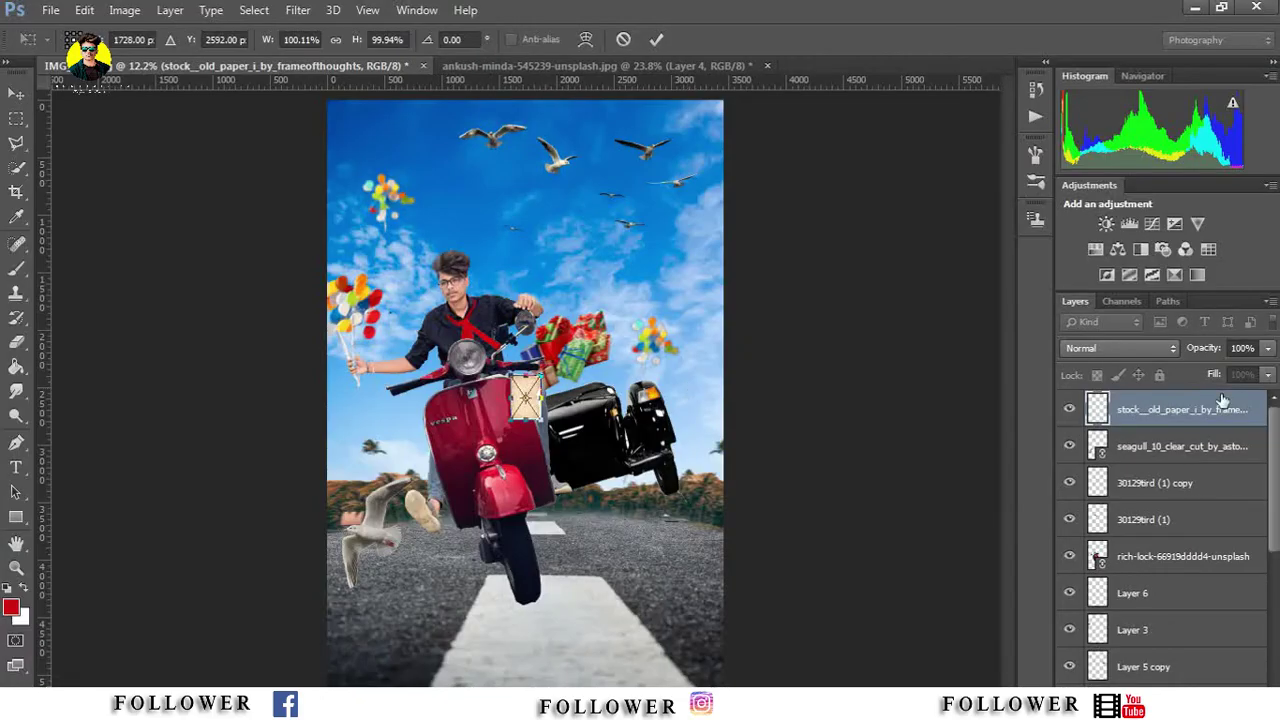
left_click(660, 40)
right_click(1135, 408)
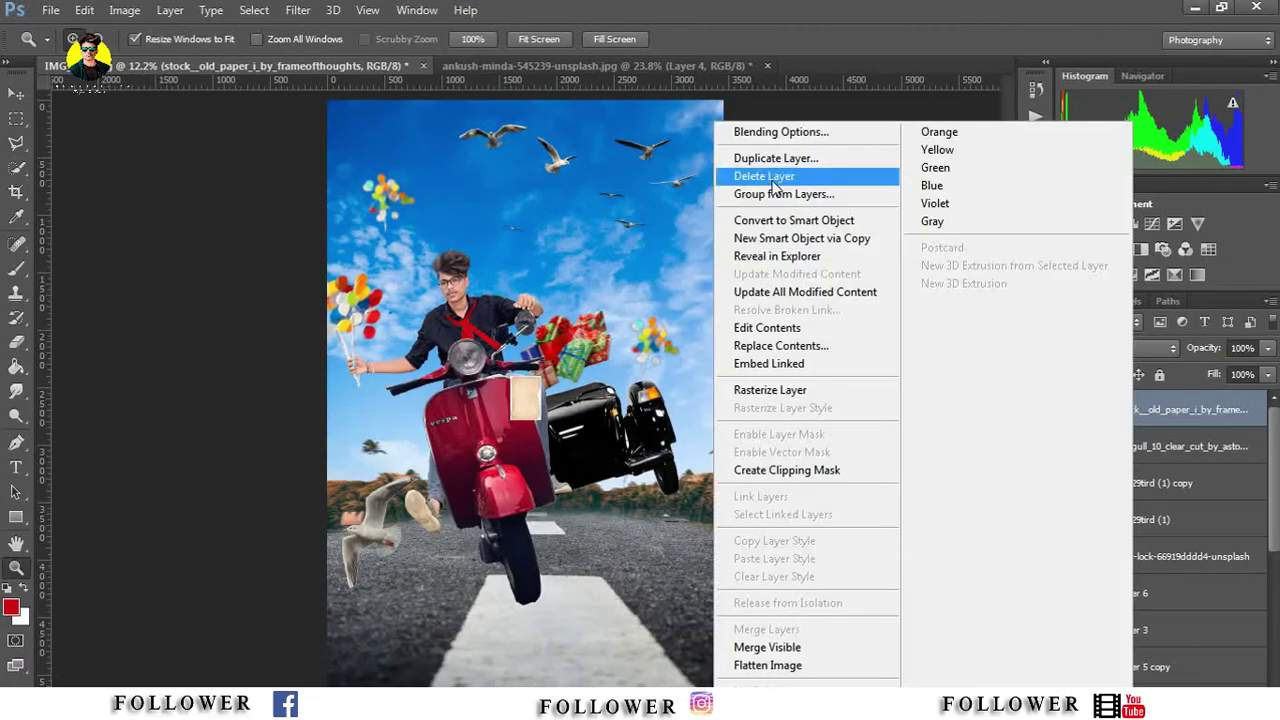
Step: Delete the old paper layer and place a second linked paper image
left_click(775, 171)
left_click(52, 10)
left_click(90, 356)
double_click(479, 145)
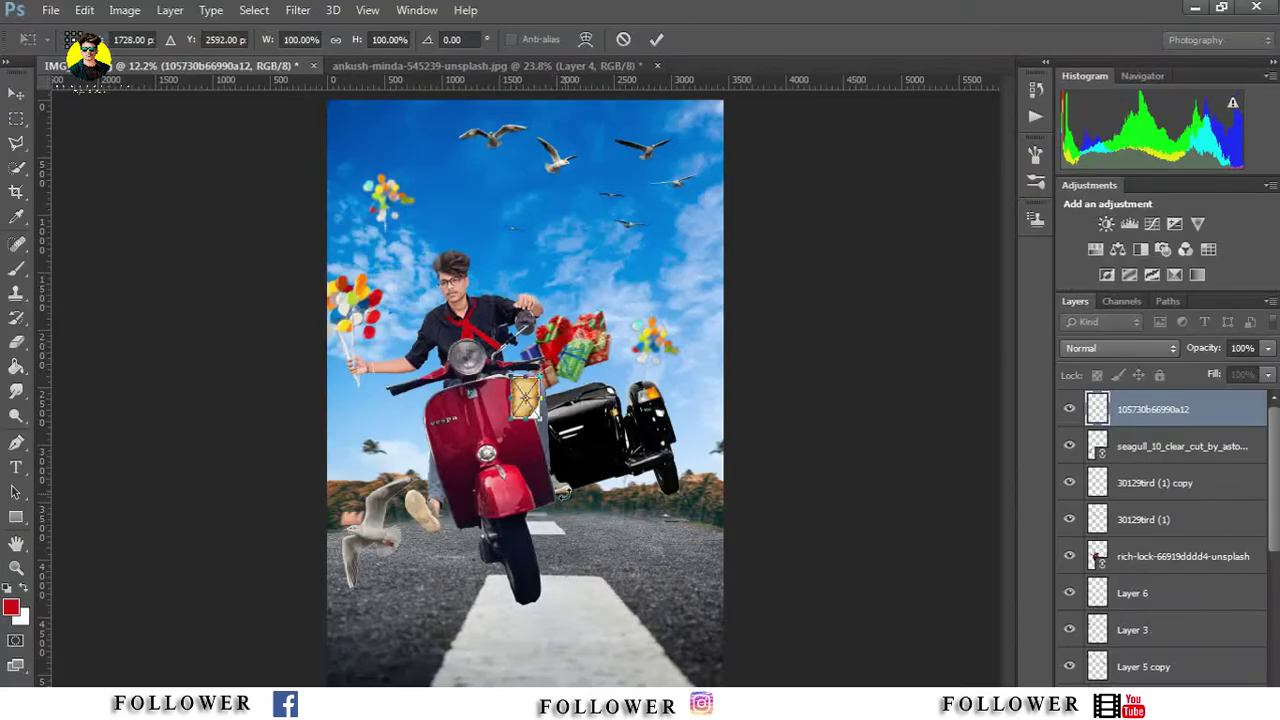
left_click(660, 40)
Step: Cut the paper scroll from its background onto Layer 7 and delete the original layer
left_click(16, 168)
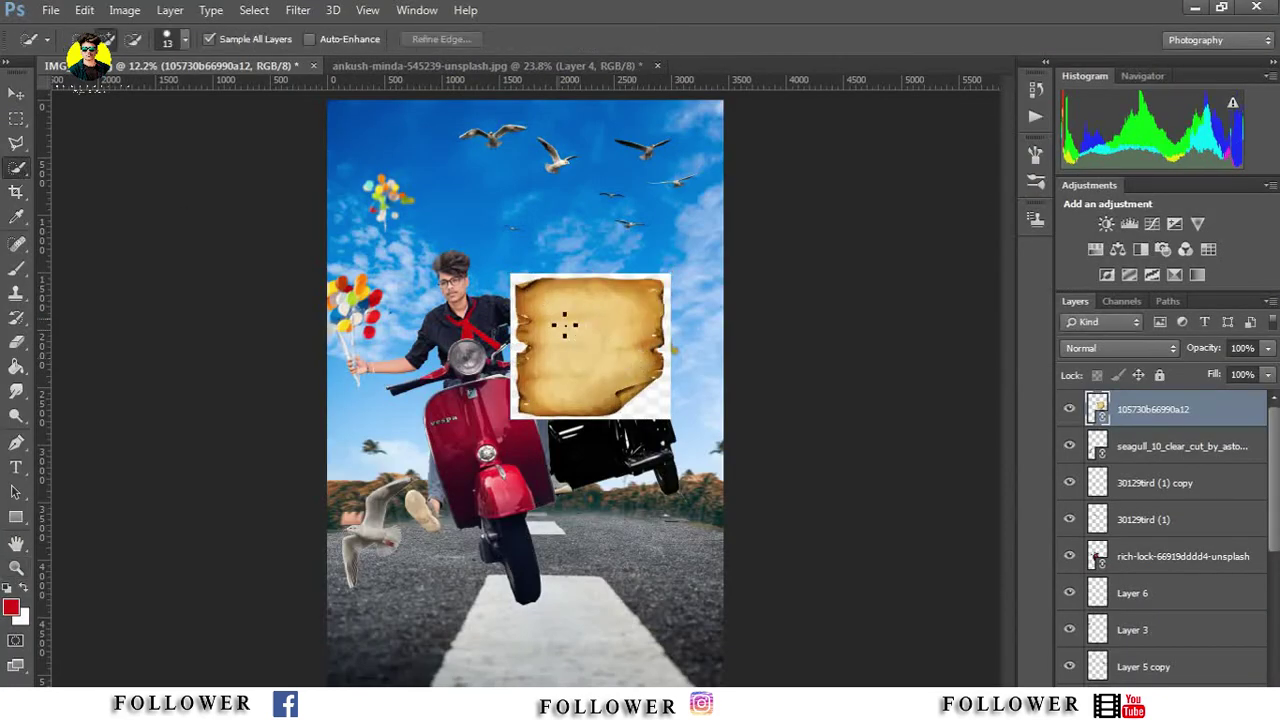
left_click(622, 331)
left_click(84, 10)
left_click(134, 123)
left_click(84, 10)
left_click(145, 160)
right_click(1140, 450)
left_click(810, 175)
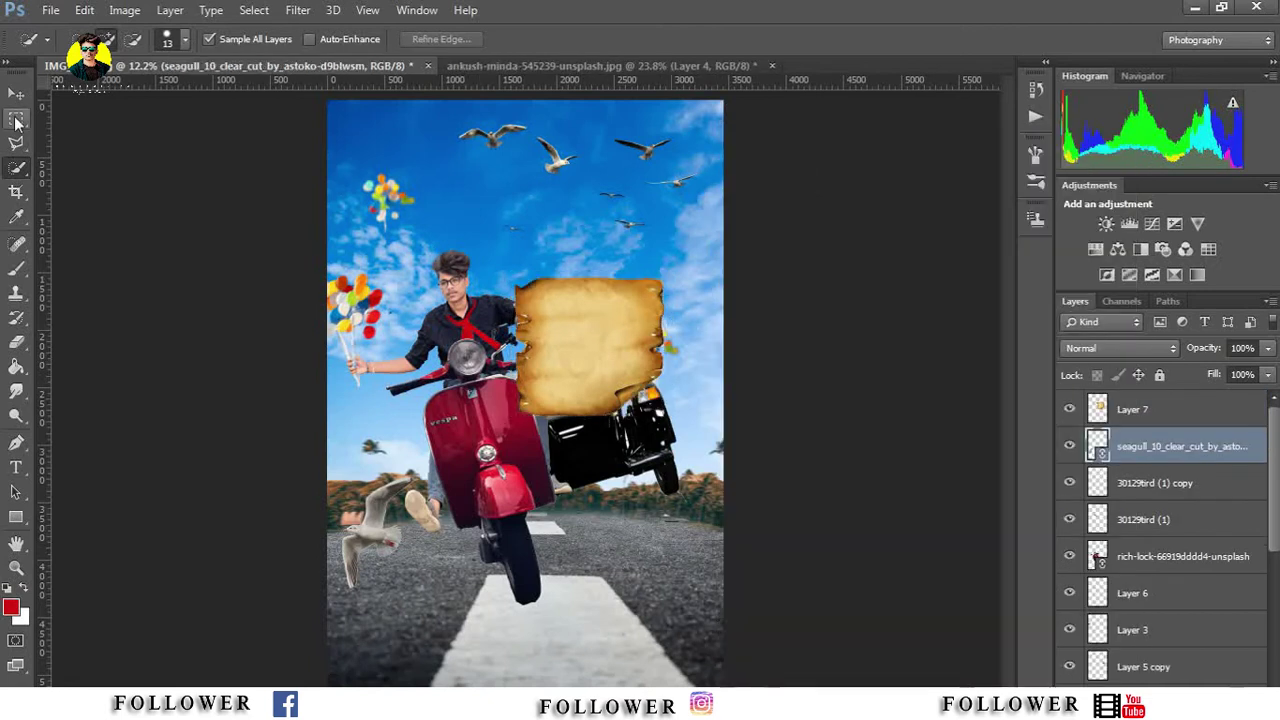
Step: Rotate and stretch the Layer 7 scroll onto the road's lower right
left_click(16, 93)
left_click(1132, 409)
key("ctrl+t")
left_click_drag(680, 268, 620, 262)
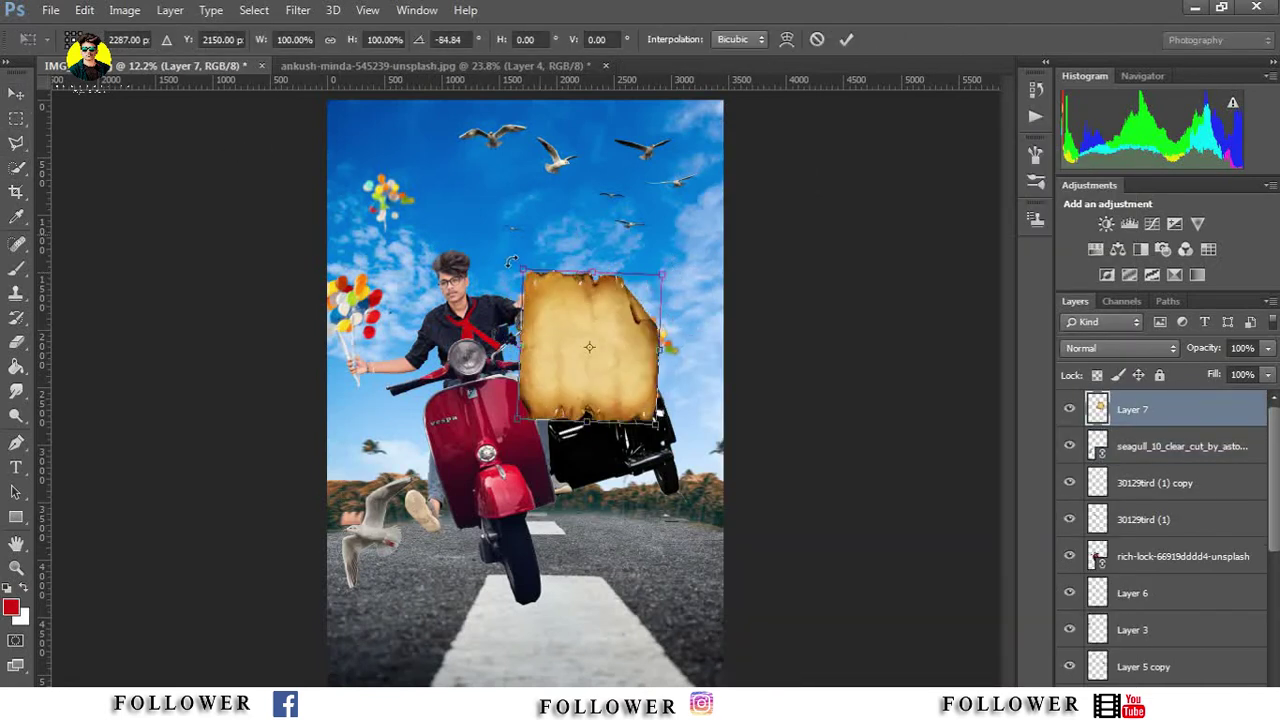
left_click_drag(616, 306, 646, 589)
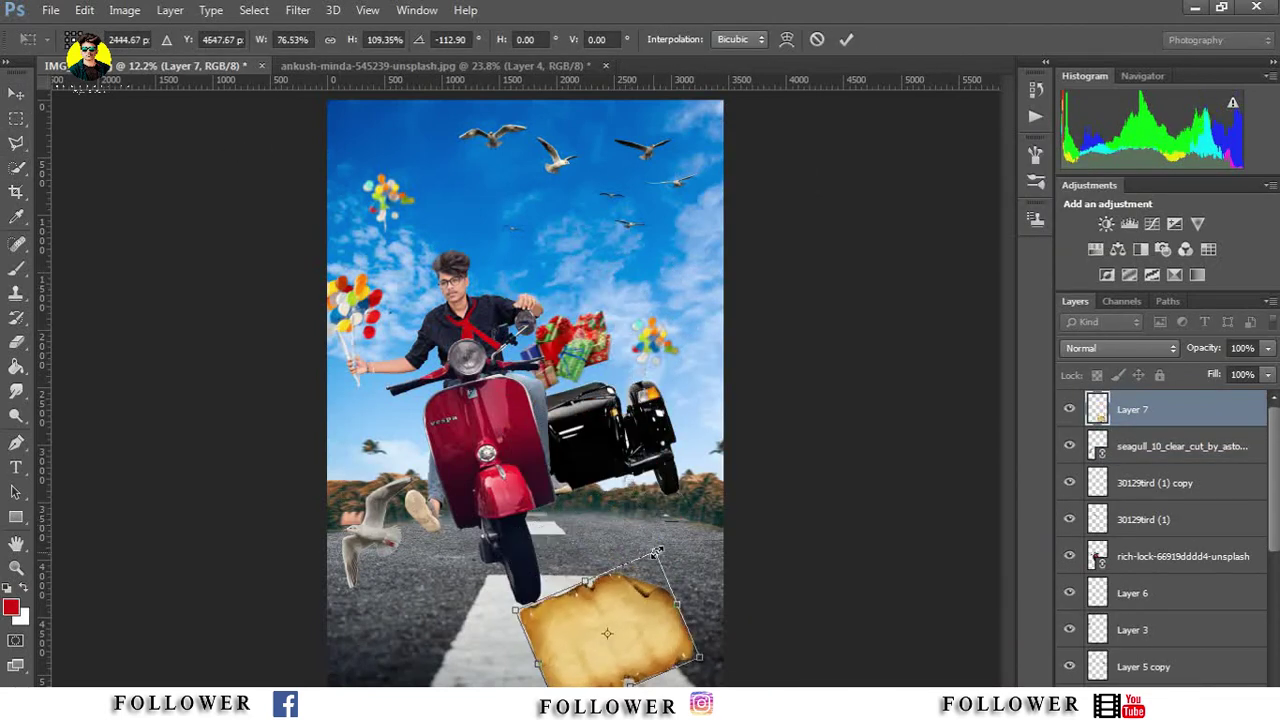
left_click_drag(654, 539, 680, 552)
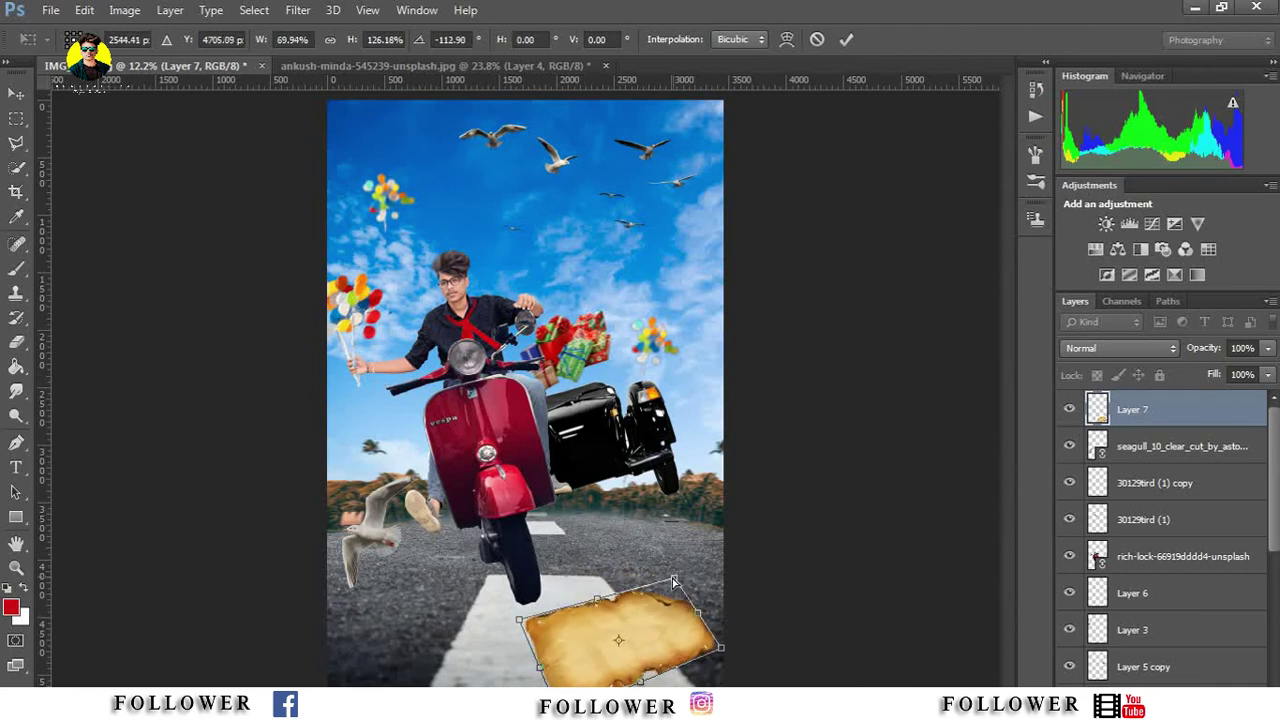
mouse_move(634, 604)
left_mouse_down()
mouse_move(655, 582)
mouse_move(647, 591)
left_mouse_up()
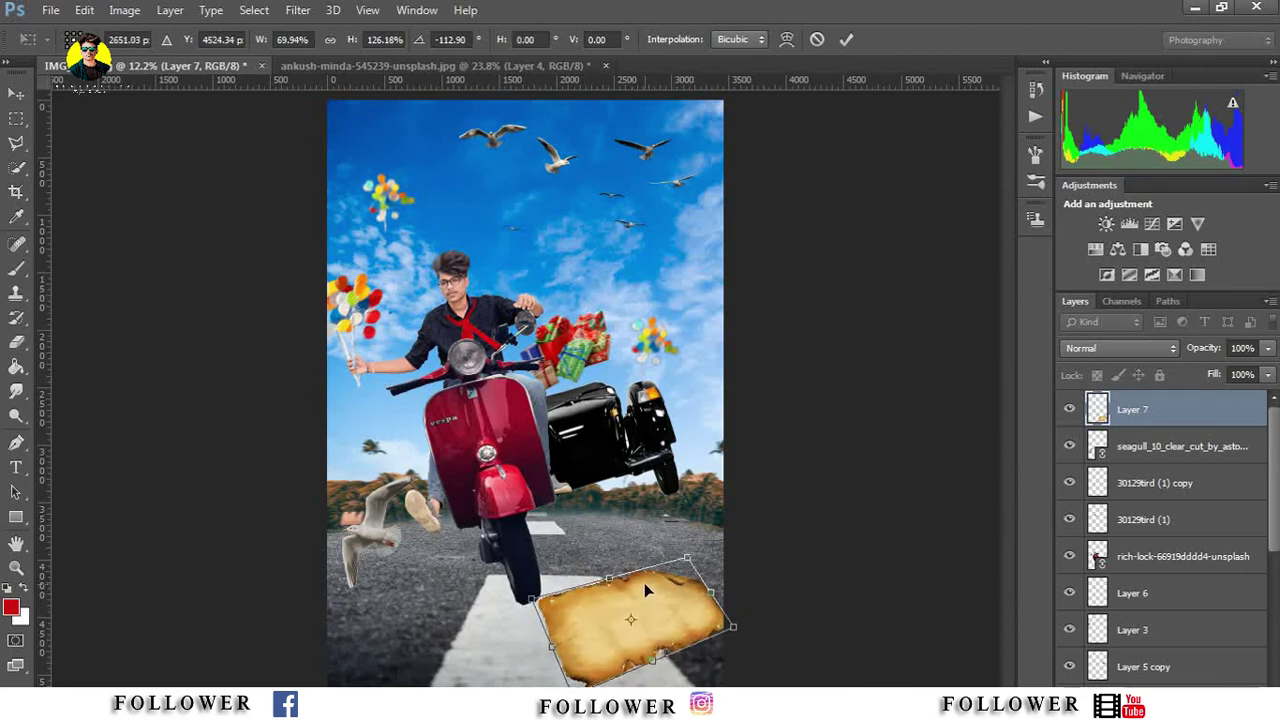
left_click(846, 39)
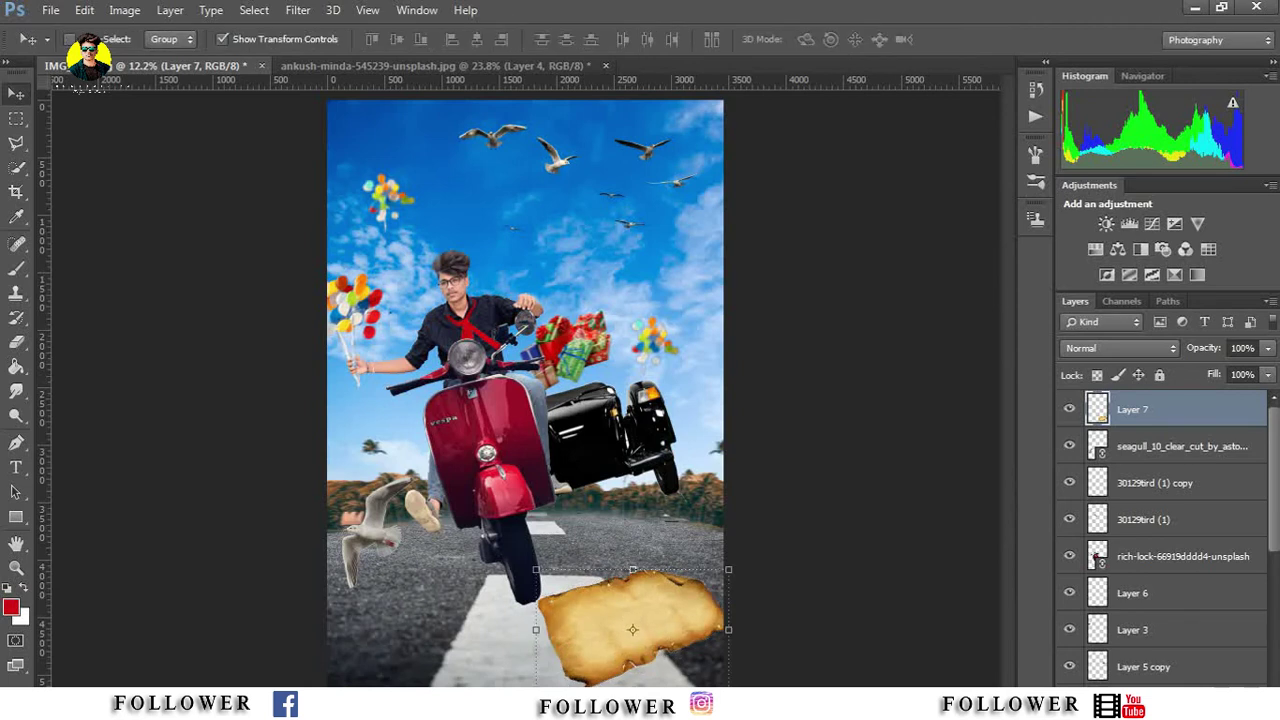
Step: Duplicate the rider, scooter and sidecar layers together
scroll(1162, 458, "down", 3)
left_click(1162, 450)
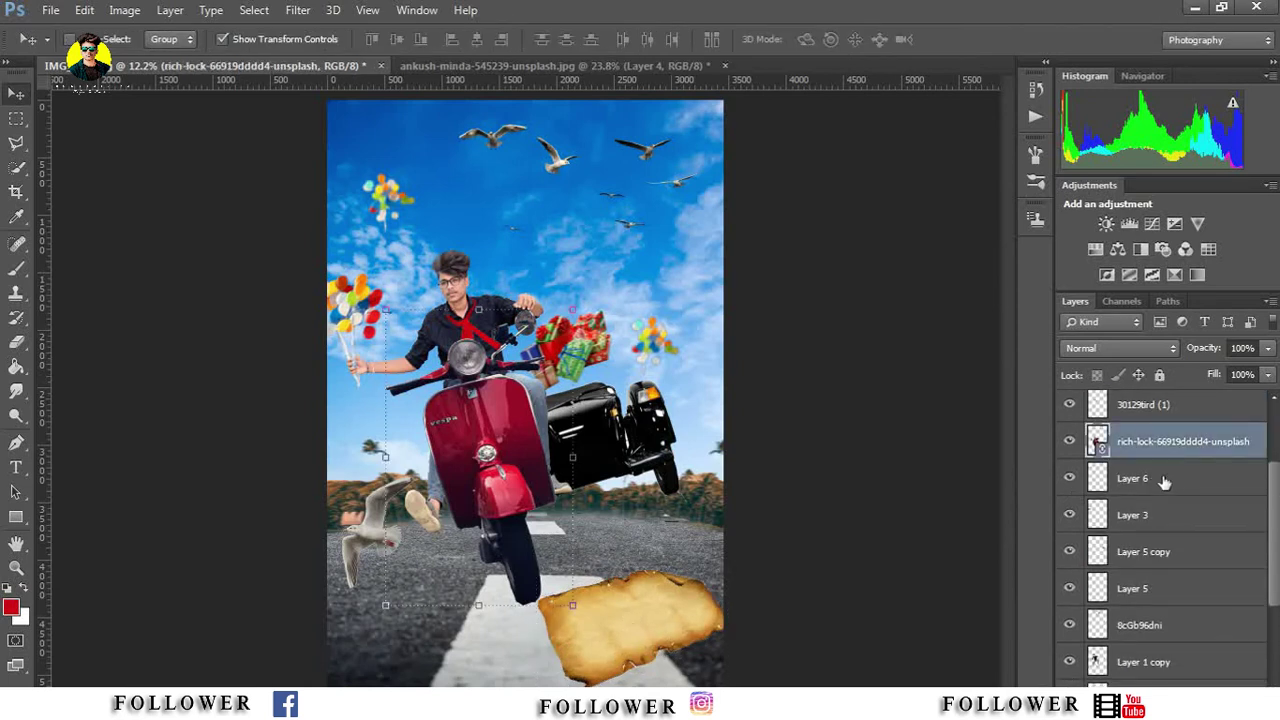
left_click(1157, 662, "ctrl")
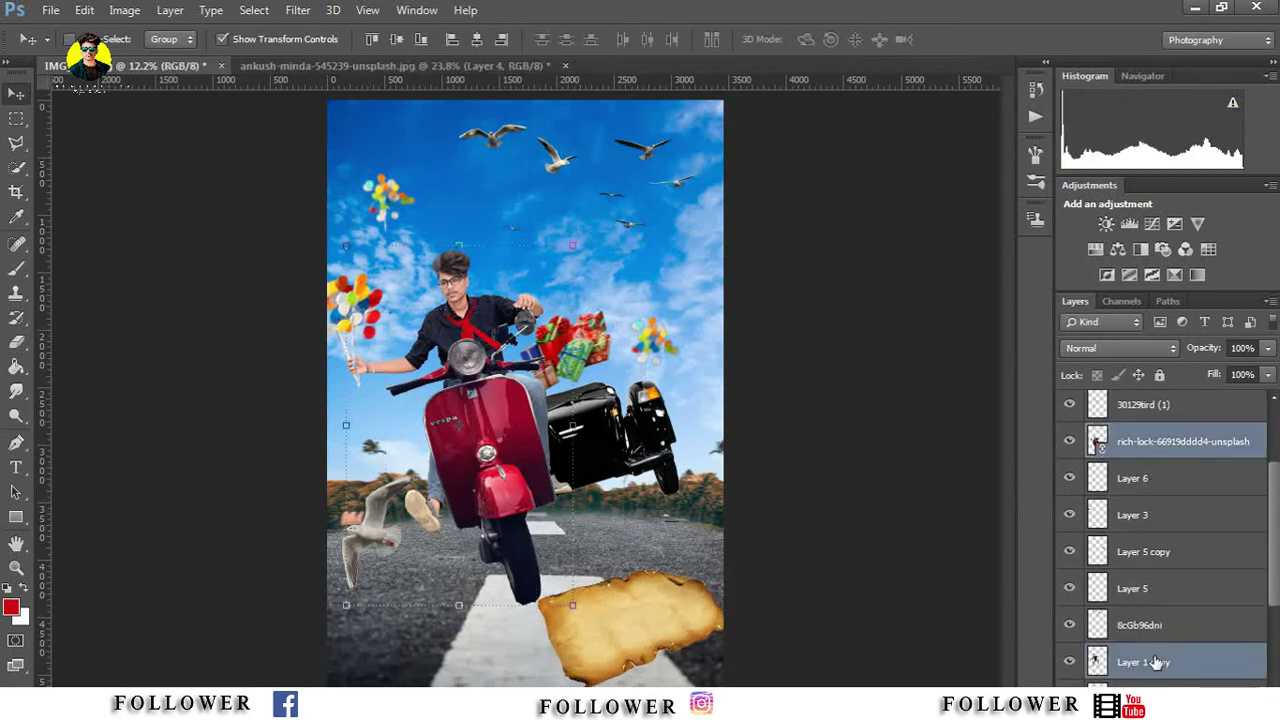
left_click(1070, 441)
scroll(1070, 520, "down", 3)
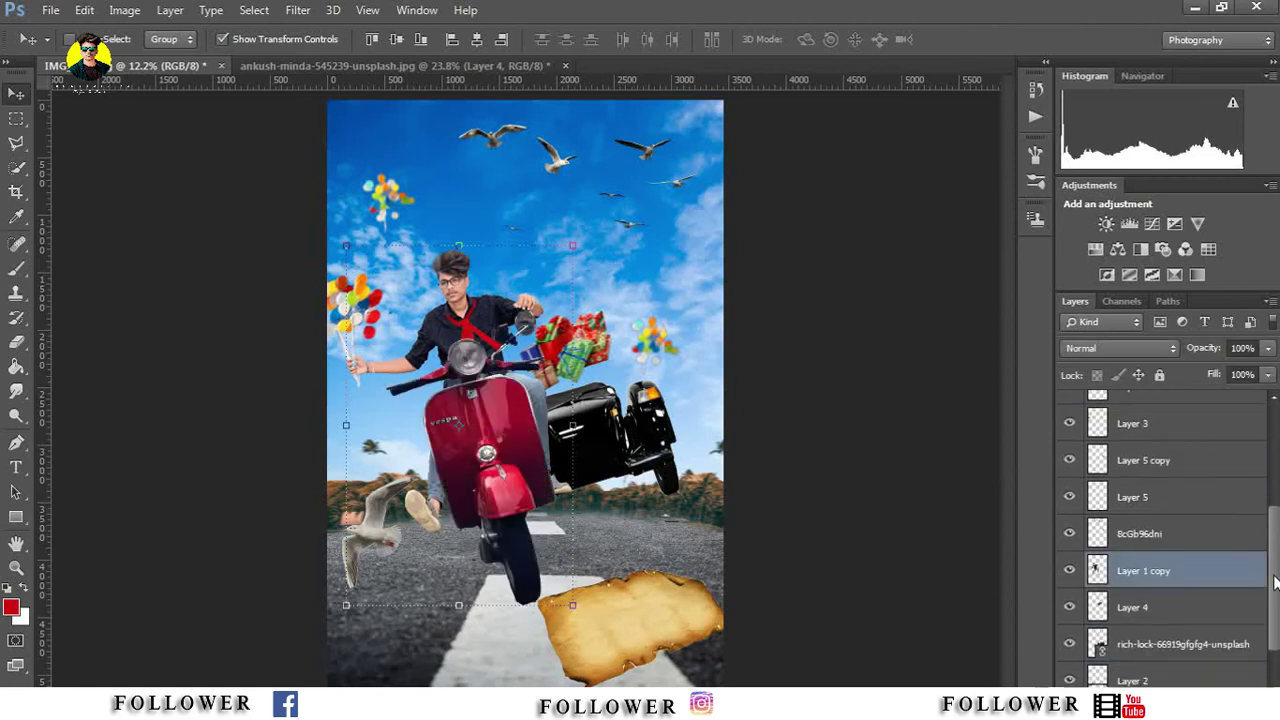
left_click(1069, 595)
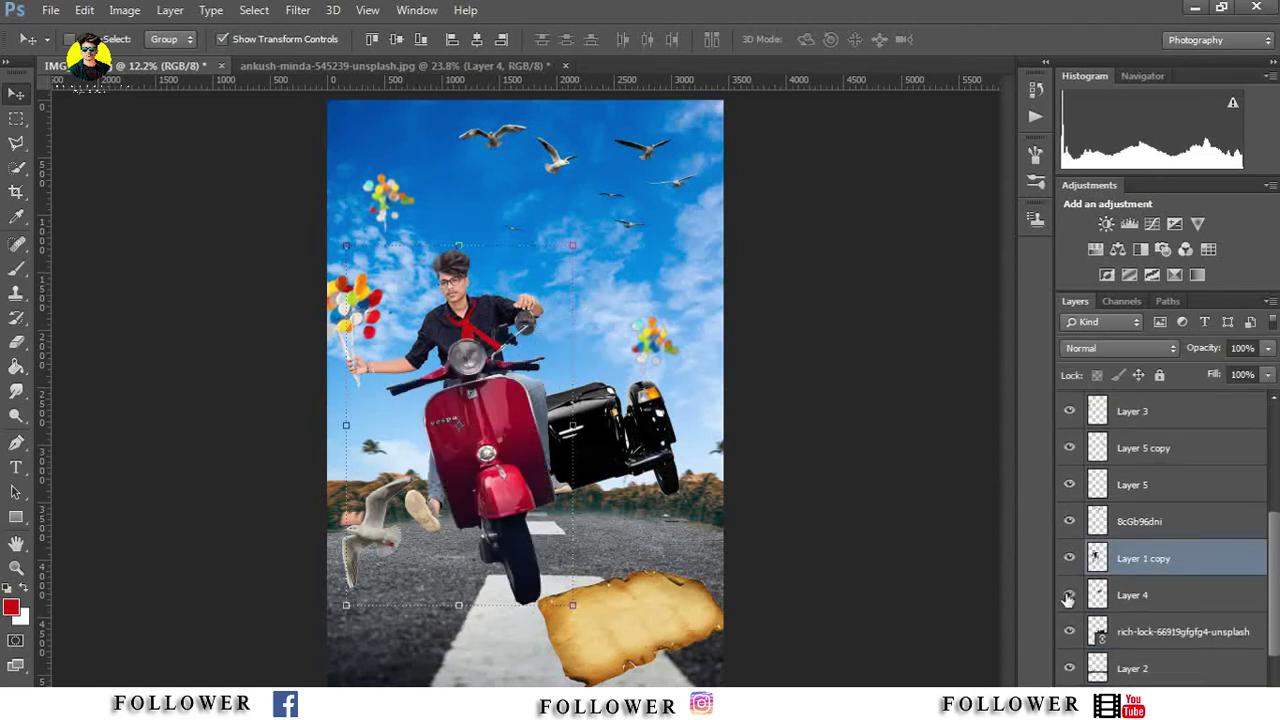
left_click(1188, 643, "ctrl")
right_click(1185, 551)
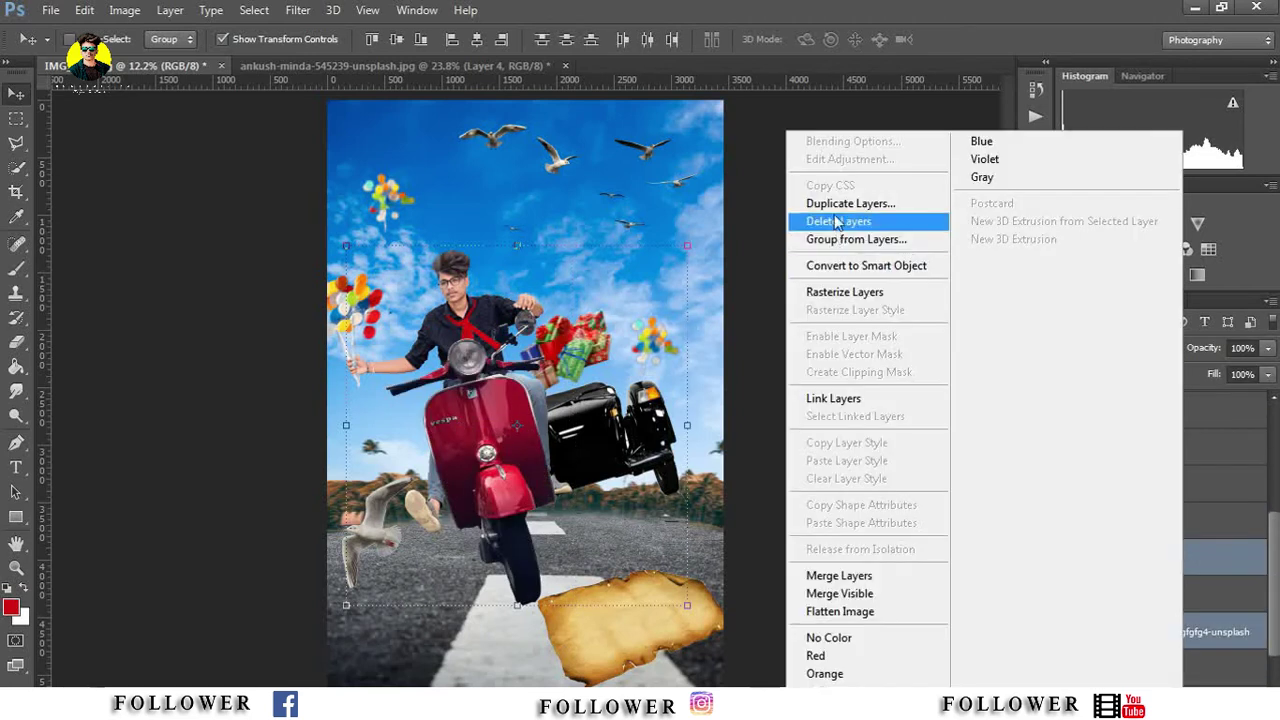
left_click(830, 212)
Step: Rasterize the scooter copy and set its Hue/Saturation Lightness to -100
left_click(124, 10)
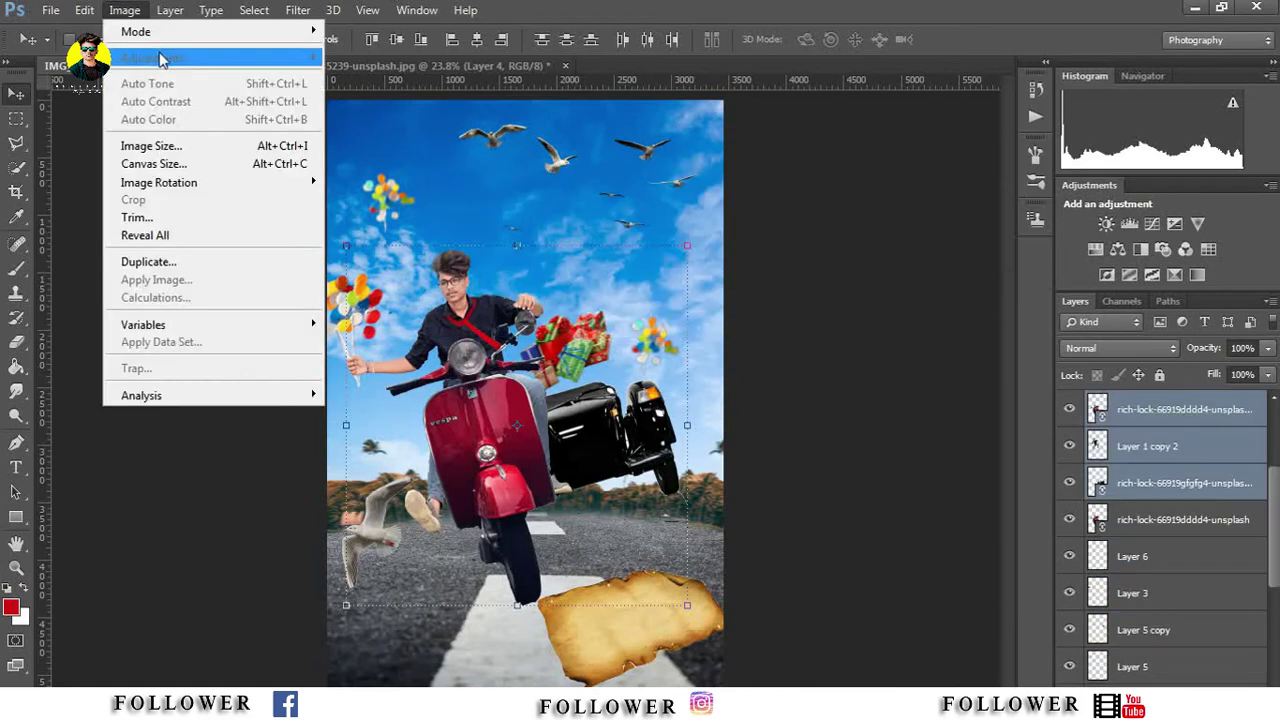
left_click(16, 341)
left_click(640, 292)
left_click(1153, 418)
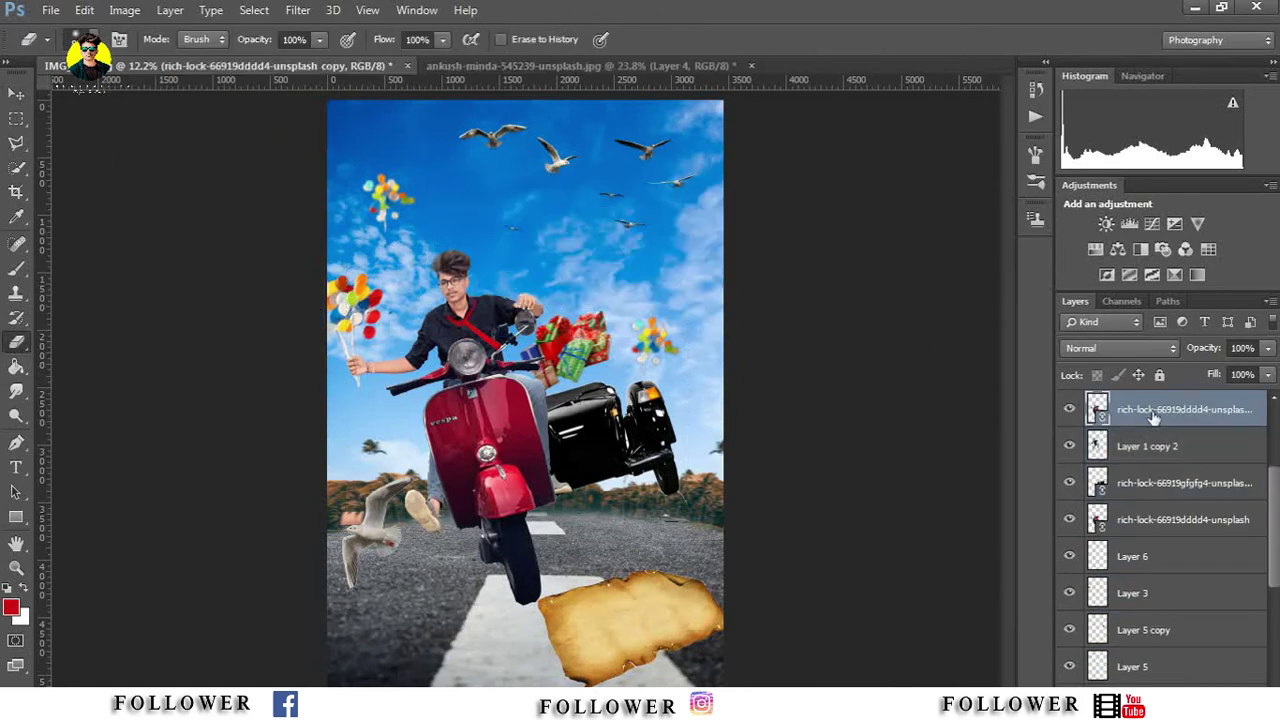
left_click(124, 10)
left_click(646, 218)
left_click(584, 300)
left_click(124, 10)
left_click(443, 154)
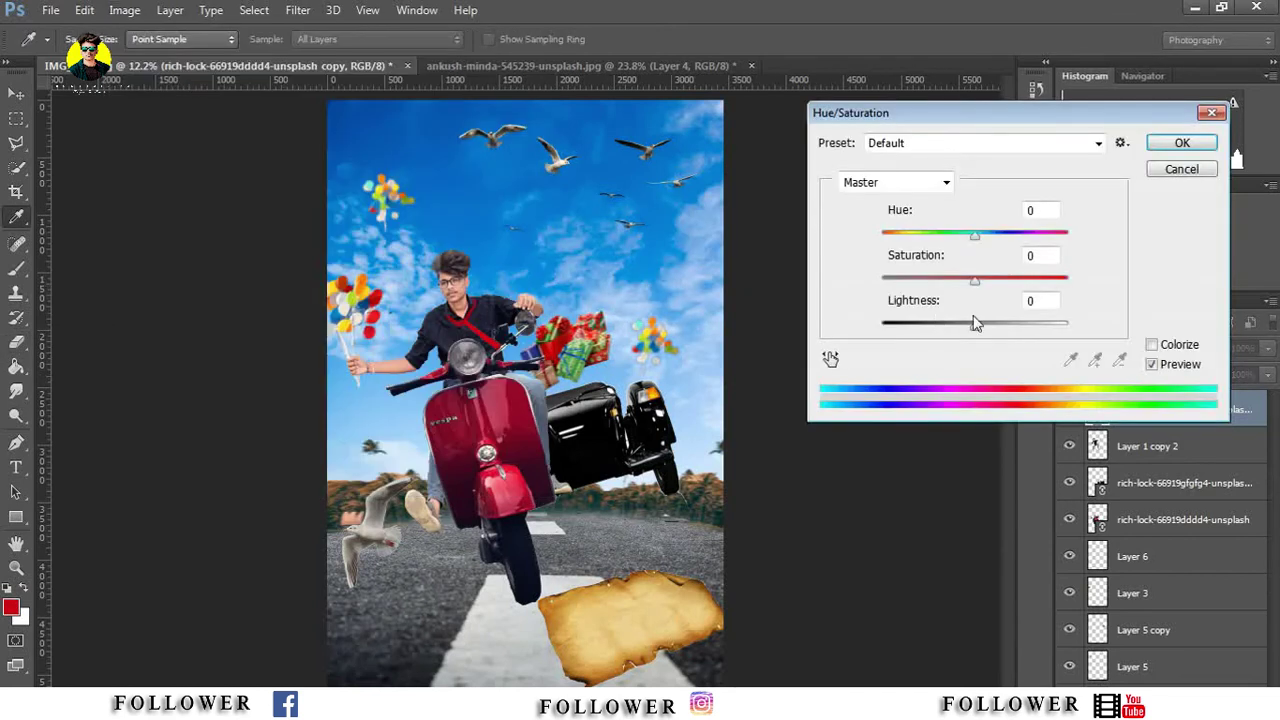
left_click_drag(975, 325, 882, 325)
left_click(1182, 143)
key("e")
Step: Turn the rider copy solid black with Lightness -100
left_click(1147, 446)
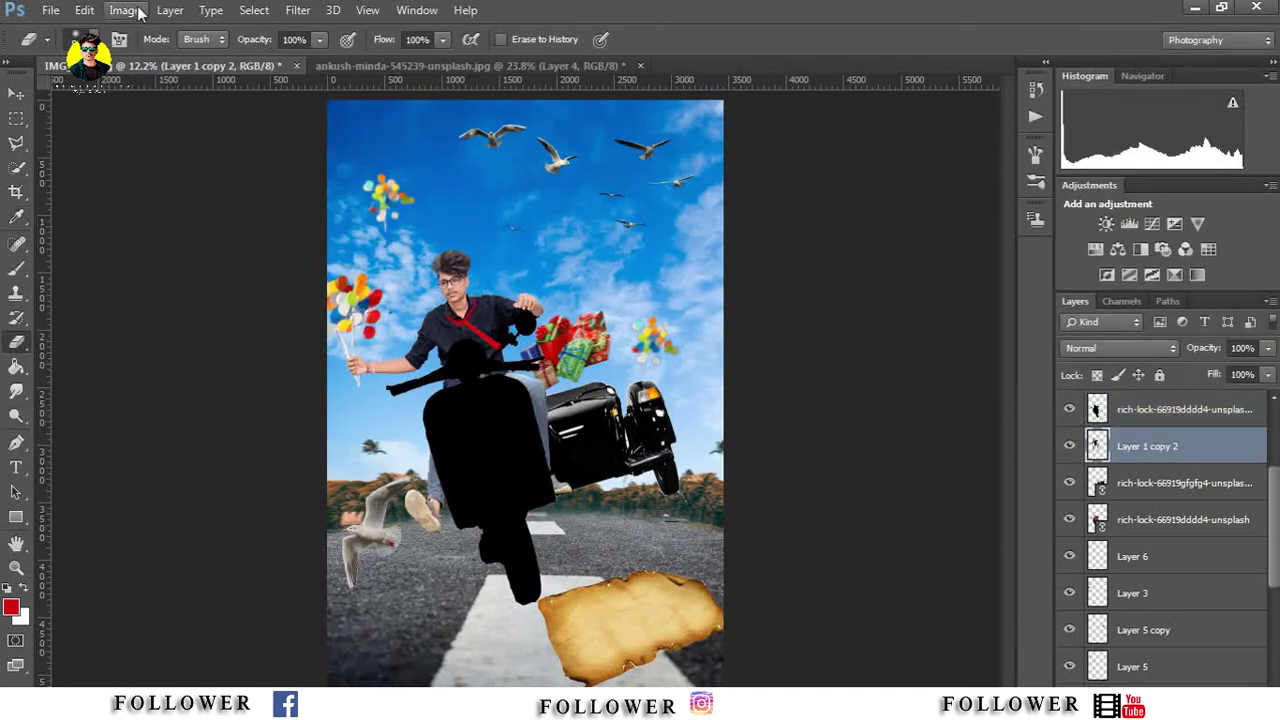
left_click(124, 10)
left_click(380, 155)
left_click_drag(975, 323, 882, 323)
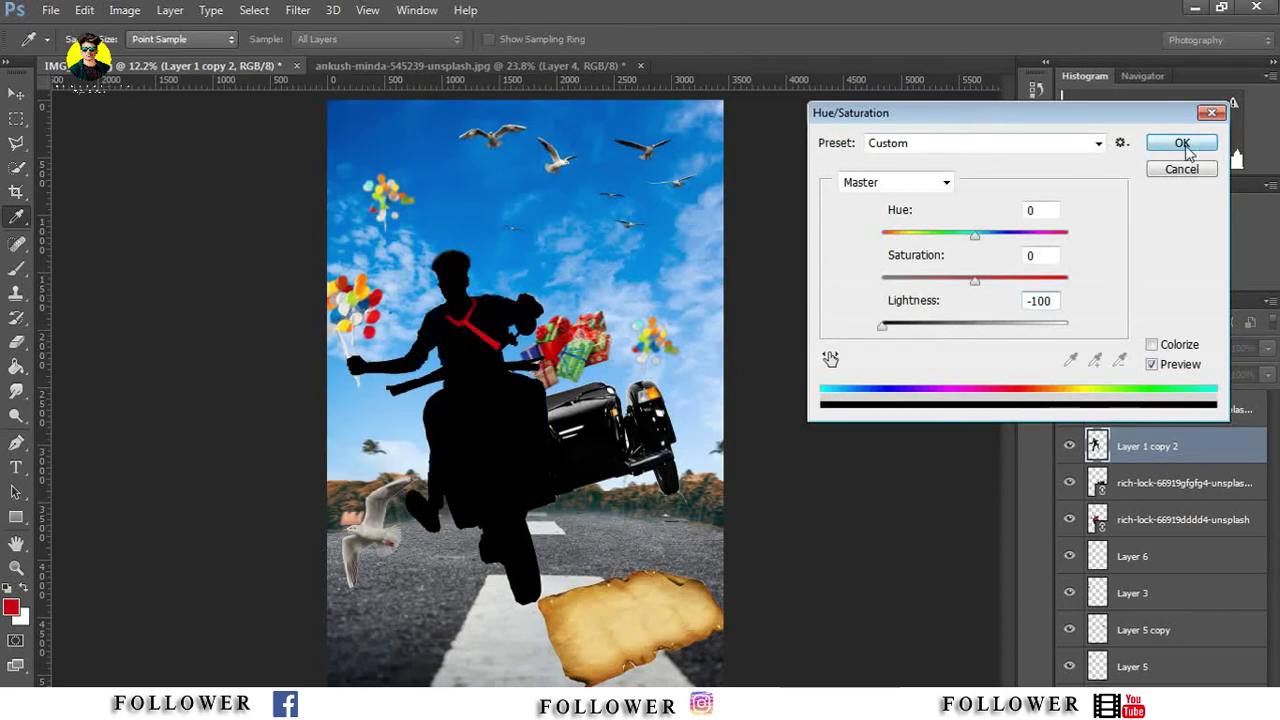
left_click(1182, 143)
Step: Rasterize the sidecar copy and turn it solid black with Lightness -100
left_click(1150, 487)
left_click(124, 10)
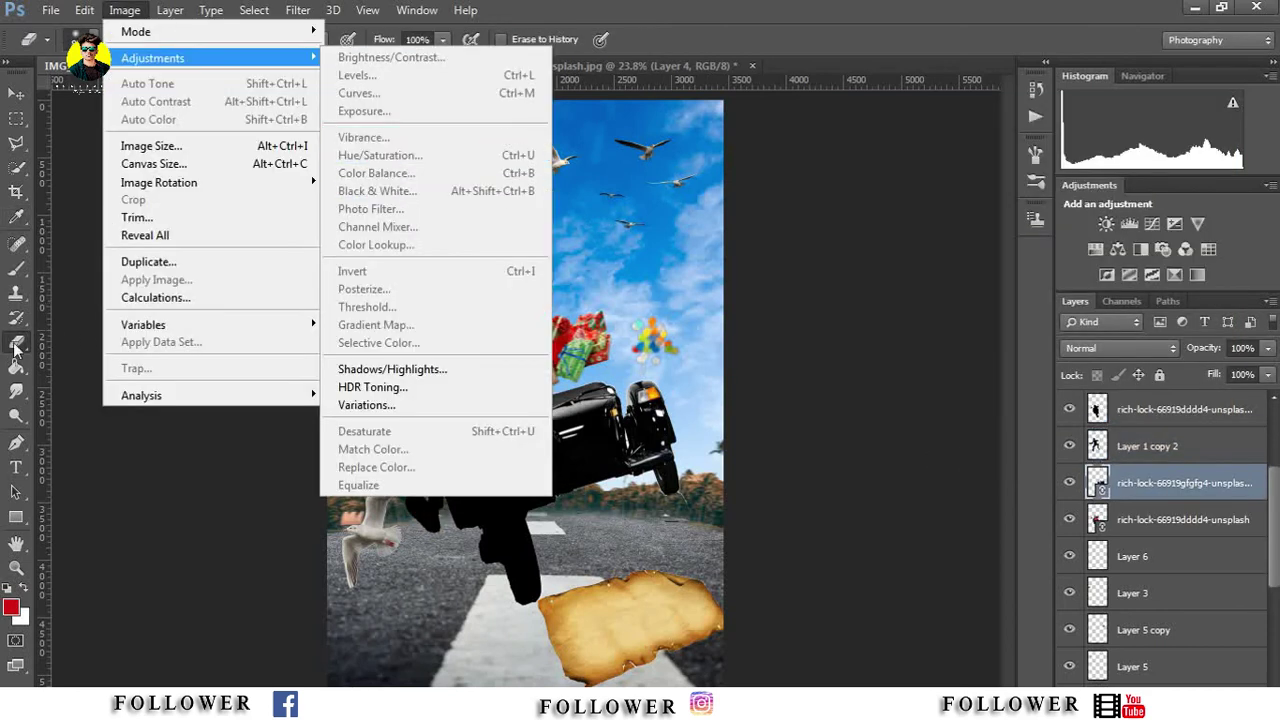
left_click(588, 588)
left_click(545, 398)
left_click(609, 294)
left_click(124, 10)
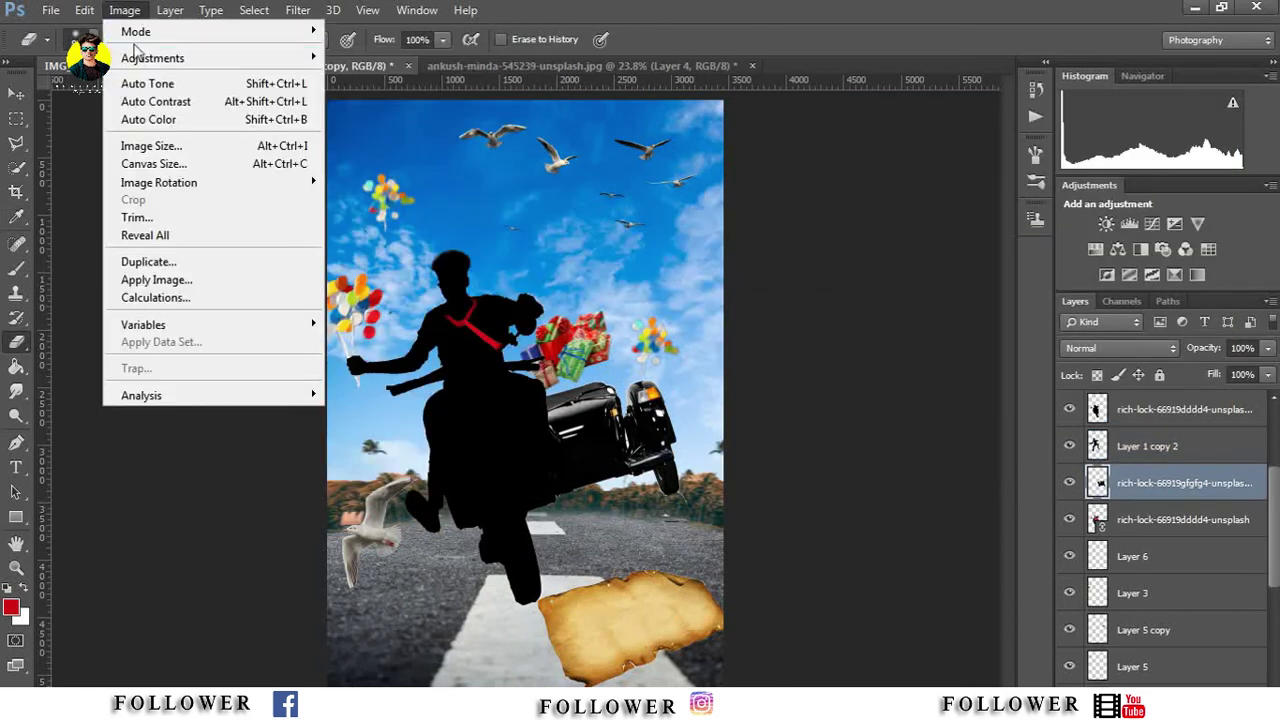
left_click(380, 155)
left_click_drag(975, 323, 829, 330)
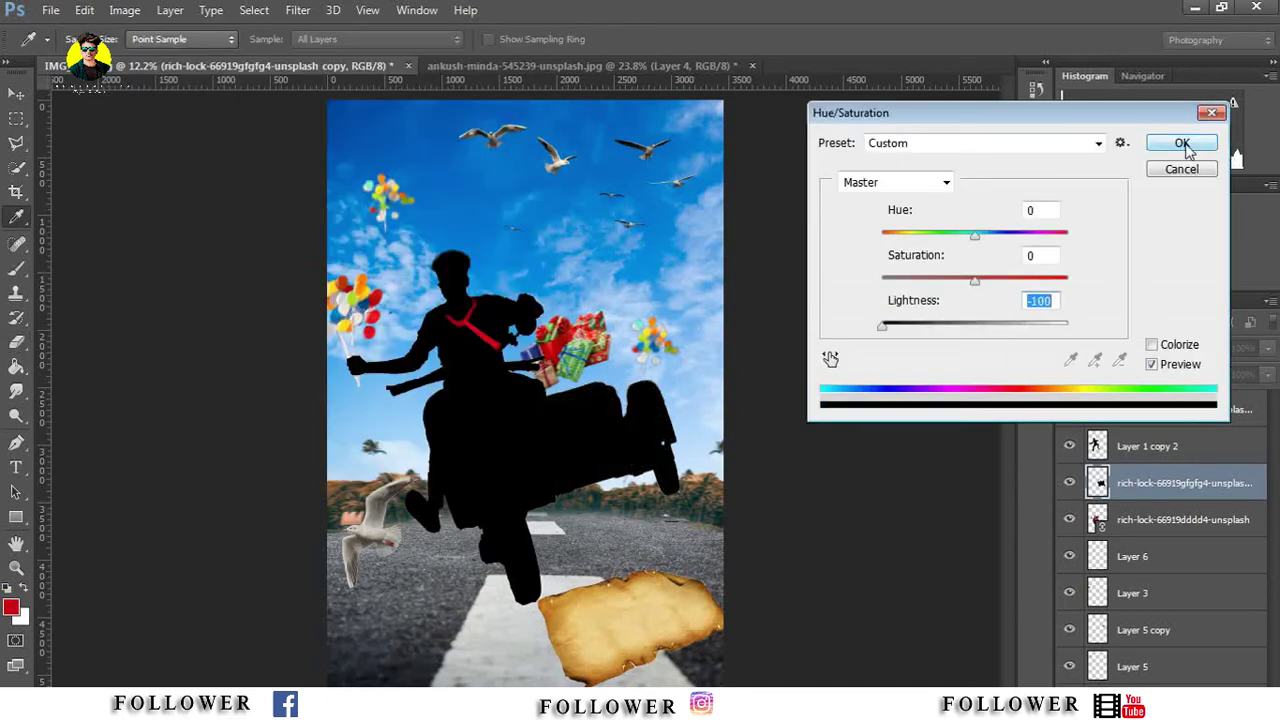
left_click(1180, 143)
Step: Select the black rider and scooter silhouette layers together
left_click(1157, 457, "ctrl")
left_click(1160, 410, "ctrl")
left_click(15, 95)
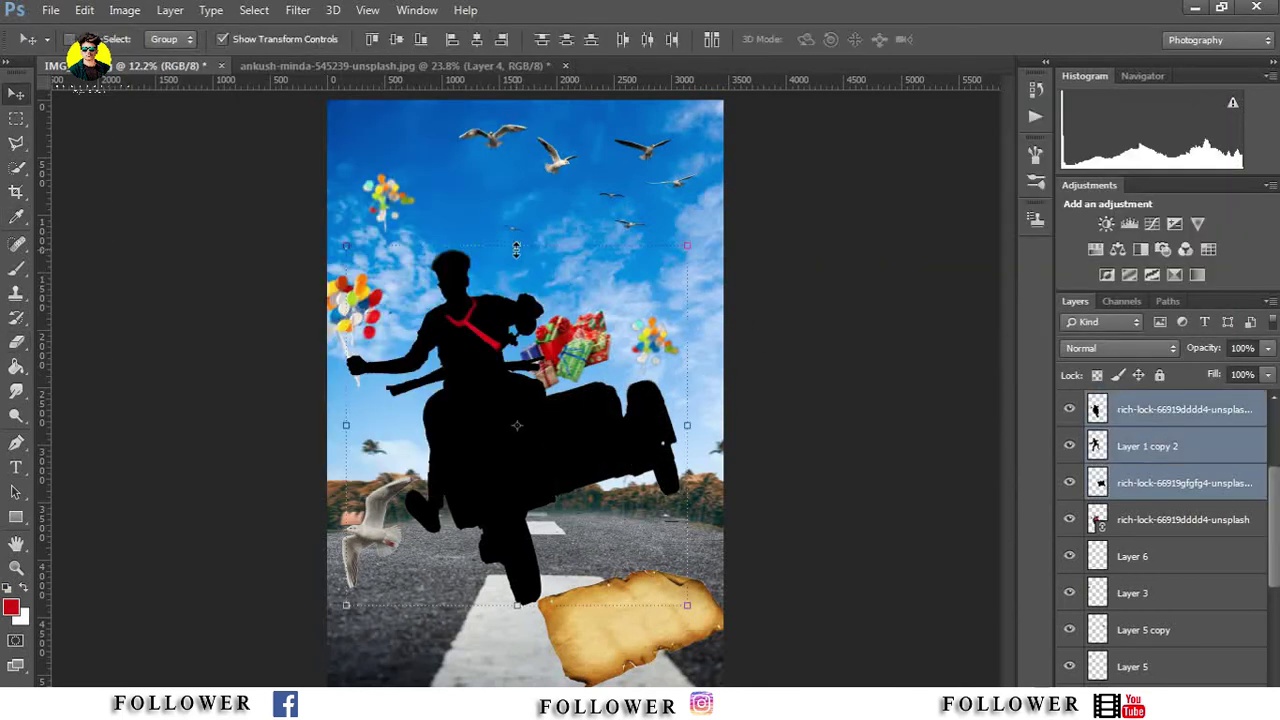
Step: Flip the silhouette down below the scooter as a shadow at about half fill
left_click_drag(517, 248, 517, 690)
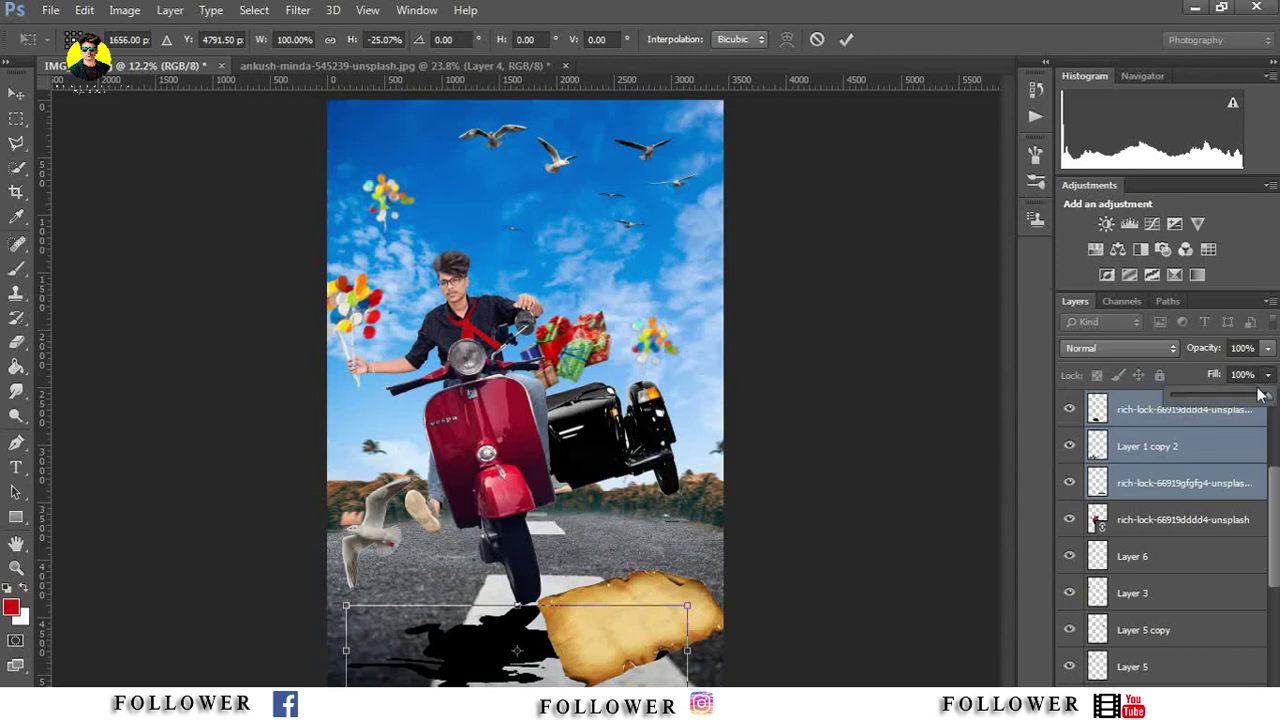
left_click_drag(1268, 392, 1219, 390)
left_click(846, 39)
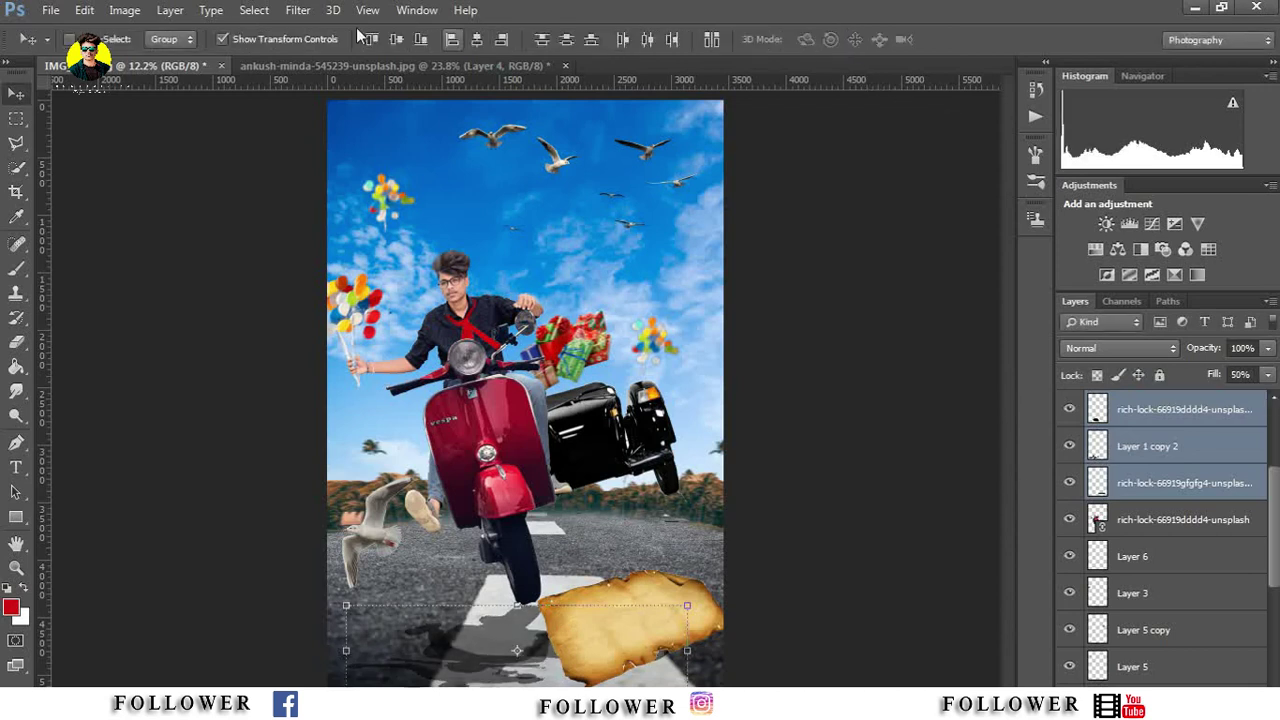
left_click(298, 10)
key("Escape")
Step: Merge the three silhouette layers into one and raise its fill to 100%
right_click(1174, 409)
key("Escape")
left_click_drag(1165, 446, 1148, 405)
right_click(1210, 415)
left_click(975, 577)
left_click_drag(1230, 397, 1266, 399)
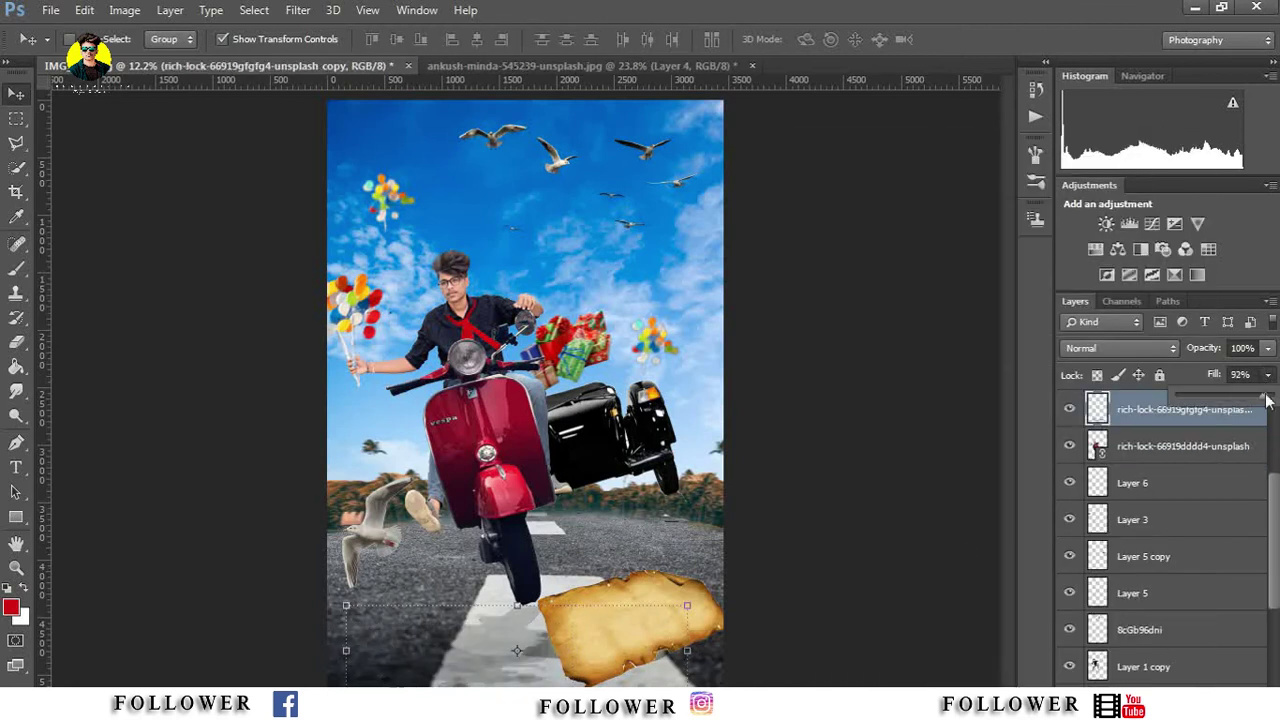
Step: Apply a Motion Blur to the merged shadow layer
left_click(298, 10)
mouse_move(307, 236)
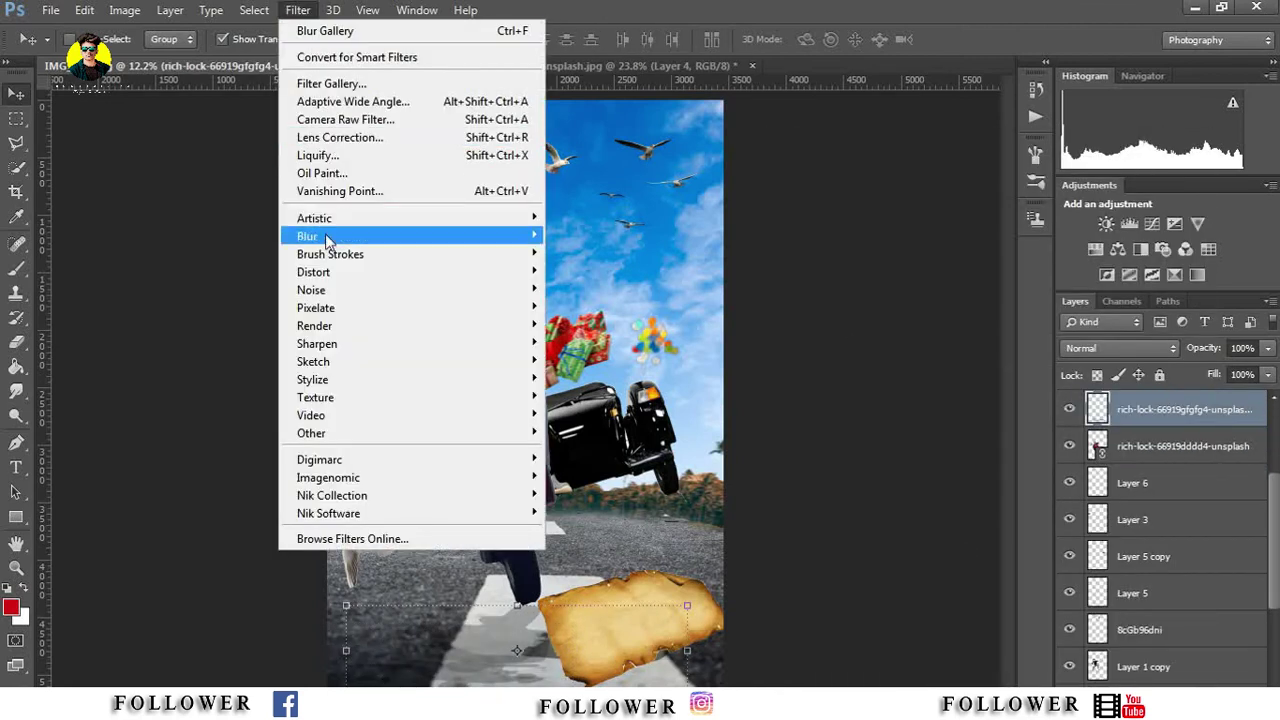
left_click(575, 406)
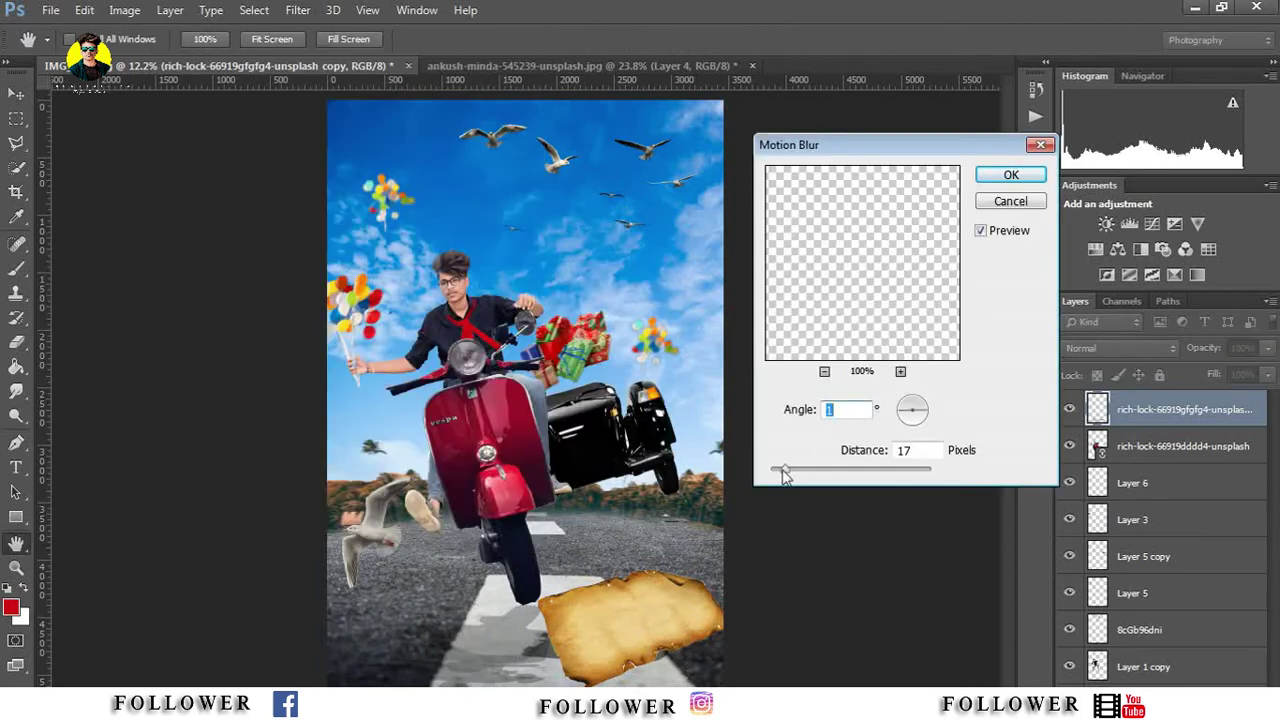
left_click(988, 182)
key("z")
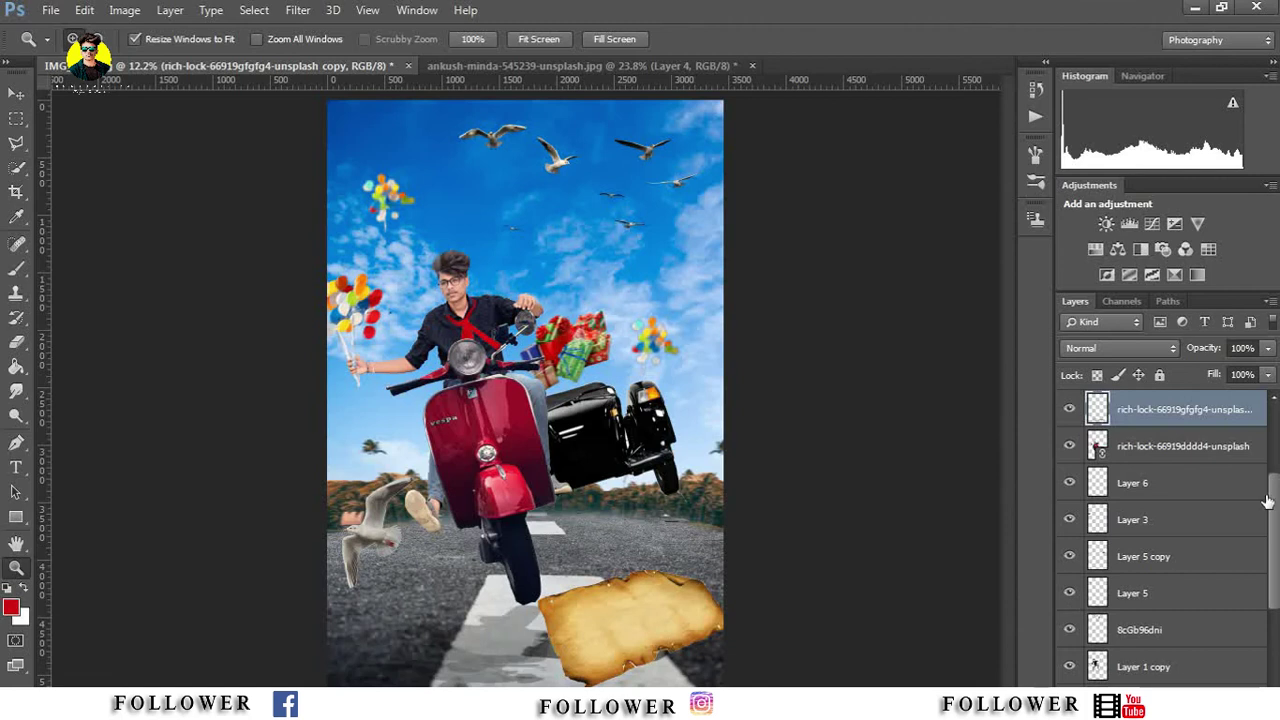
Step: Add a new empty Layer 8 just above the sky photo
left_click_drag(1267, 502, 1260, 638)
key("ctrl+shift+alt+n")
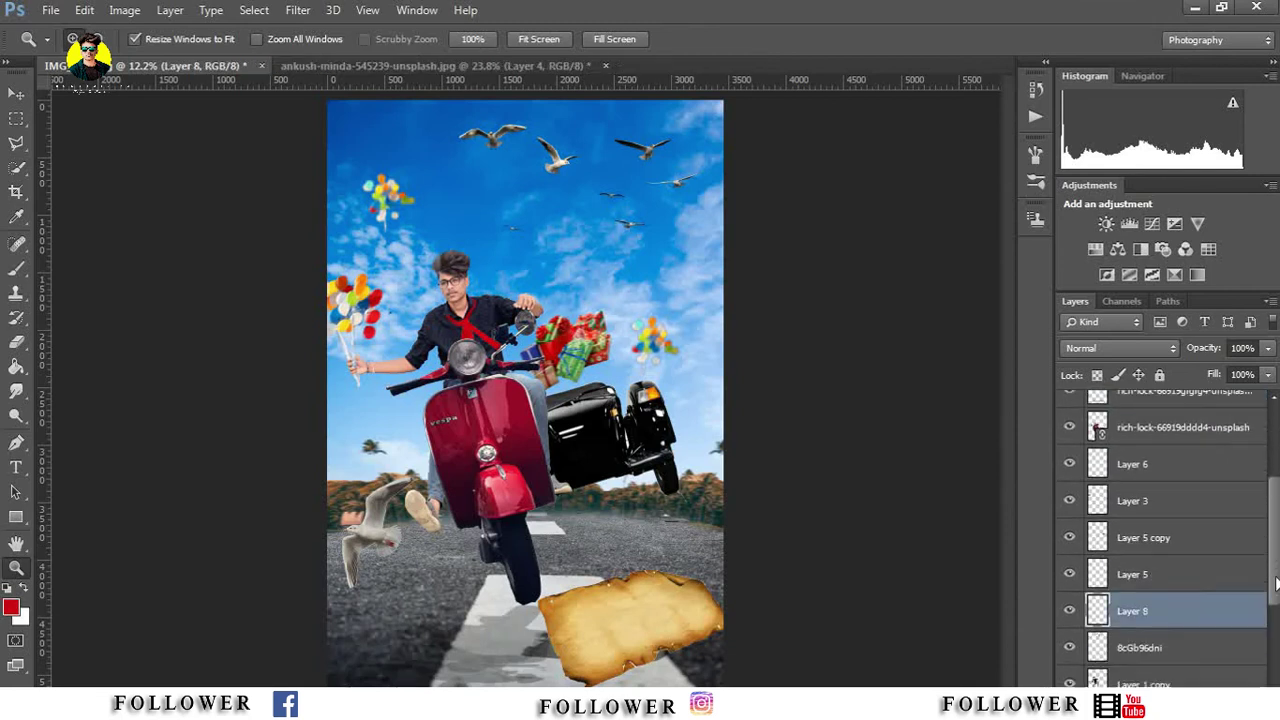
left_click_drag(1219, 562, 1191, 457)
left_click_drag(1178, 591, 1176, 634)
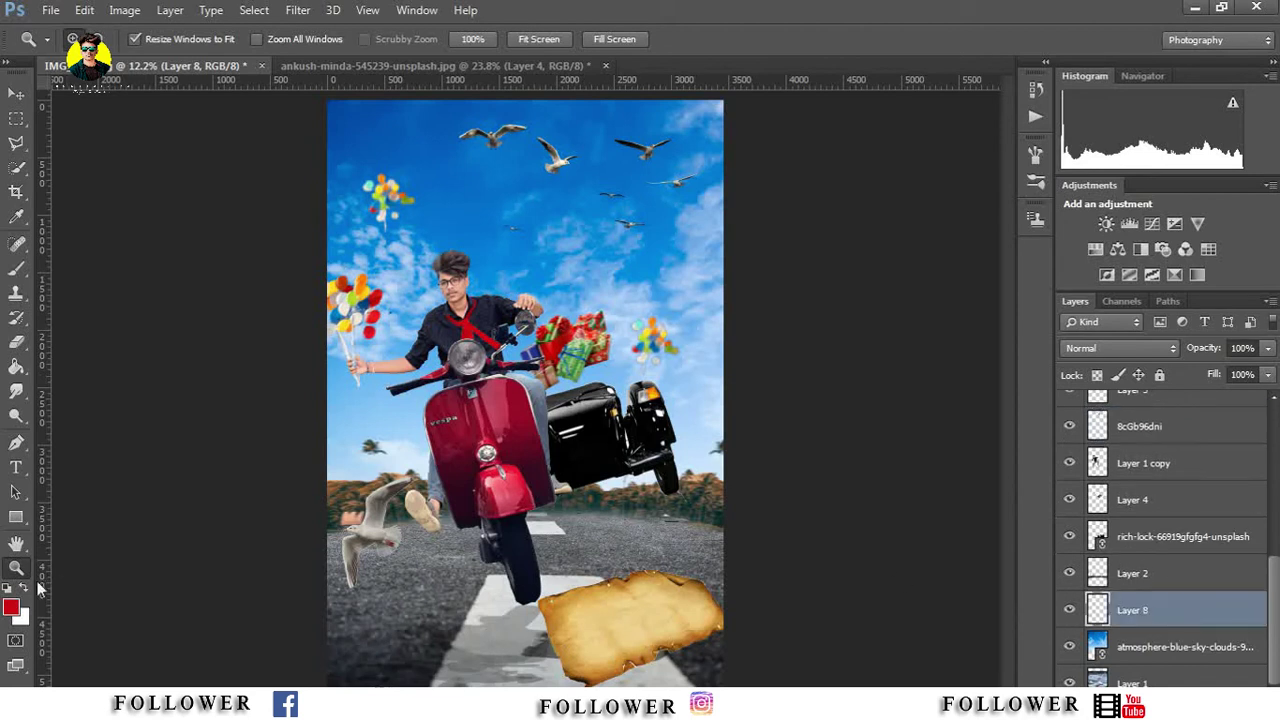
Step: Paint a black brush stroke across the road under the scooter
key("i")
left_click(10, 607)
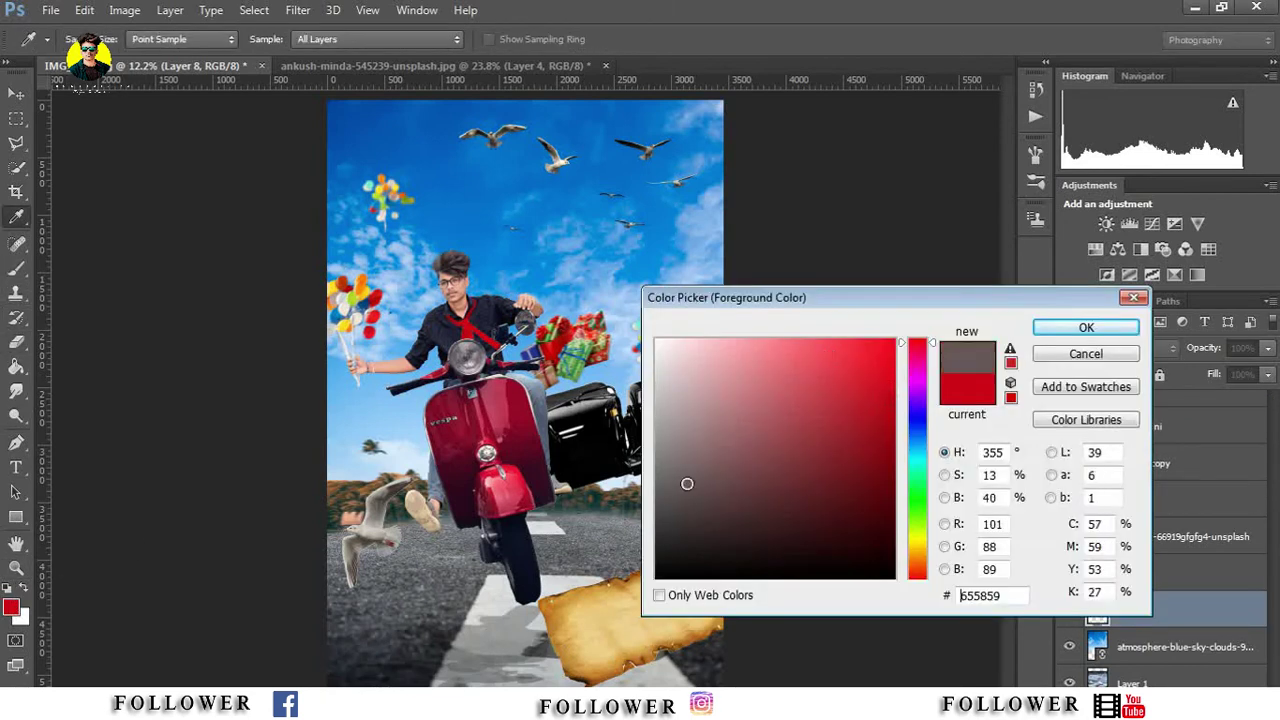
left_click(657, 578)
left_click(1043, 336)
key("b")
right_click(455, 572)
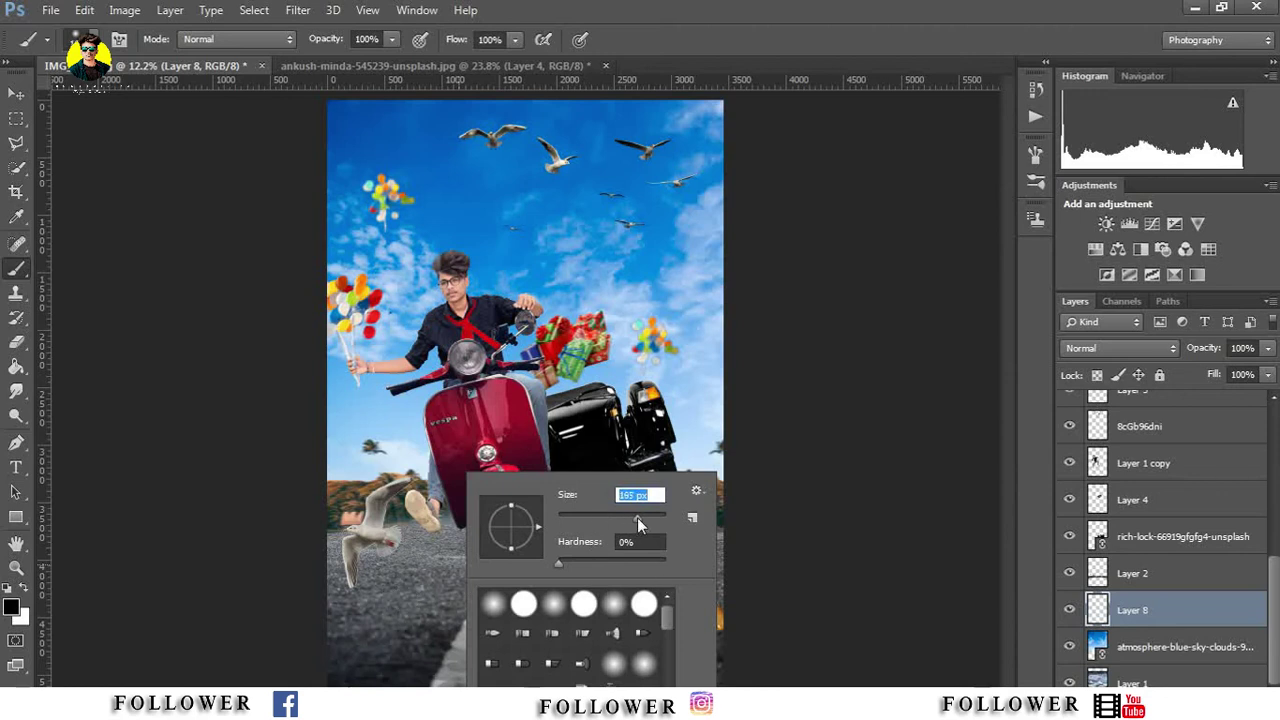
left_click(415, 590)
left_click_drag(412, 580, 482, 597)
Step: Stretch the stroke wider and soften it with a 130 px Field Blur
left_click(18, 97)
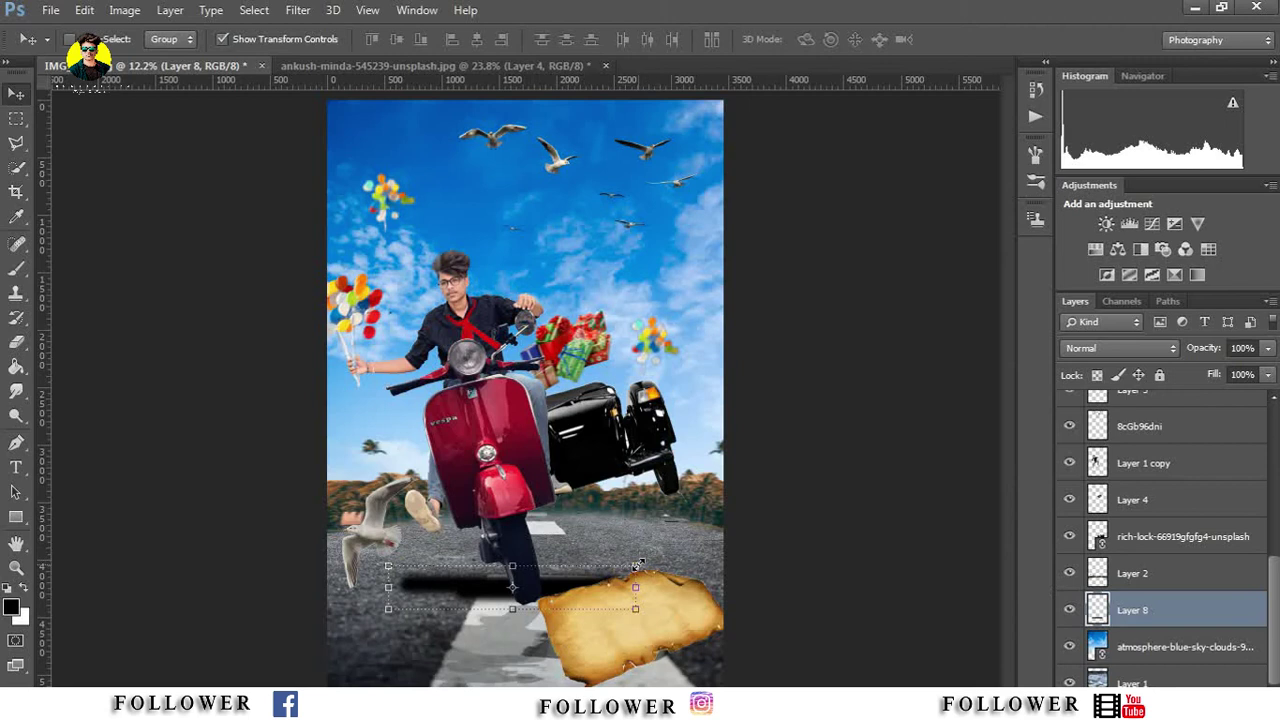
left_click_drag(640, 565, 680, 553)
left_click(846, 39)
left_click(297, 10)
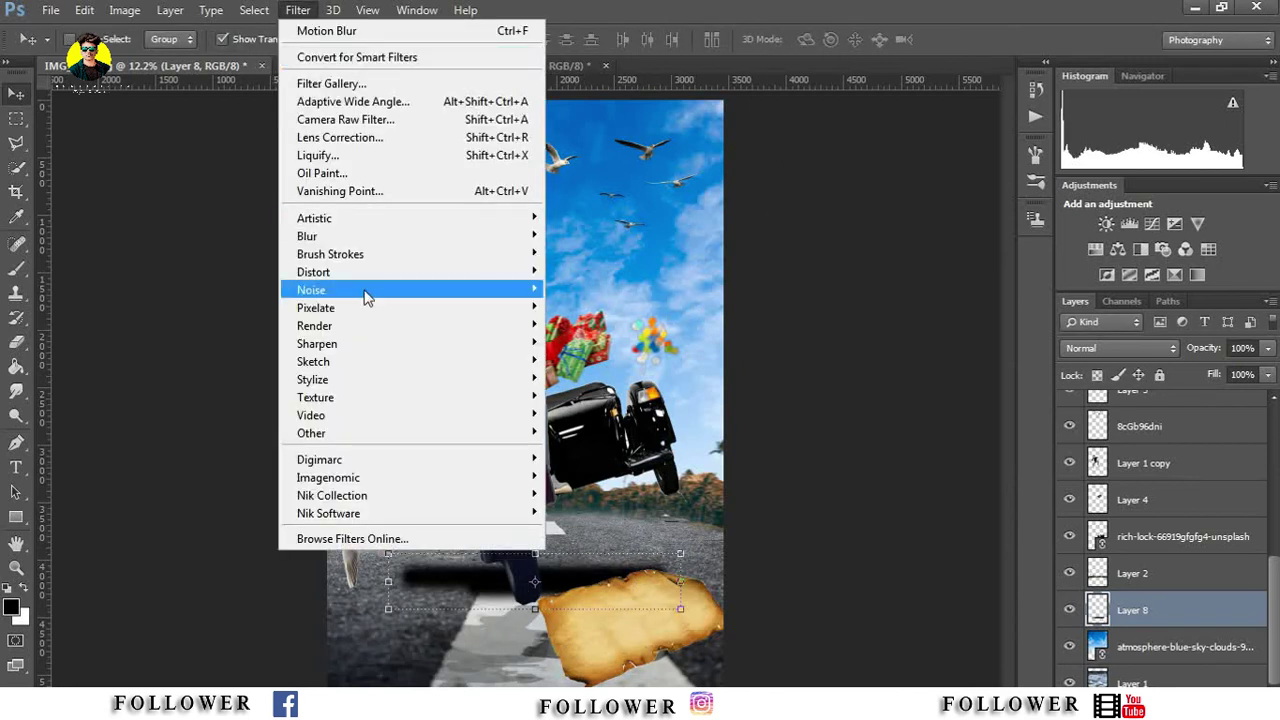
left_click(600, 235)
left_click_drag(1141, 159, 1190, 159)
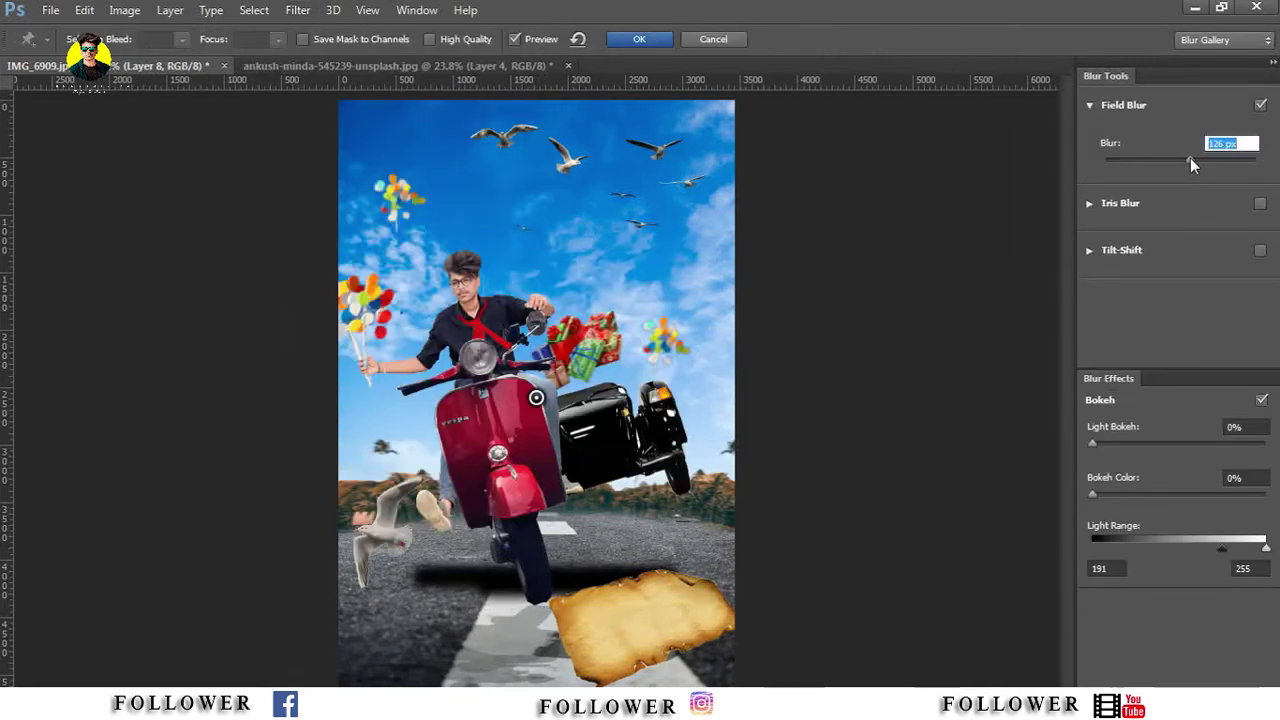
left_click(639, 39)
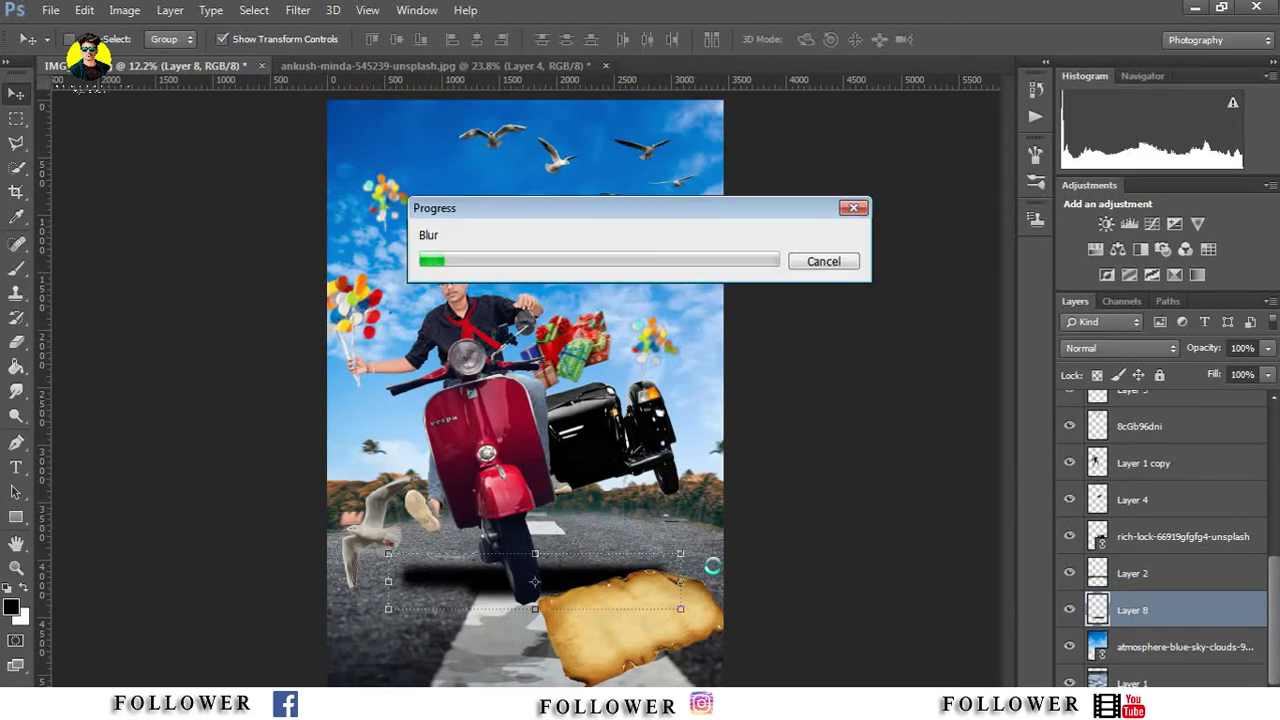
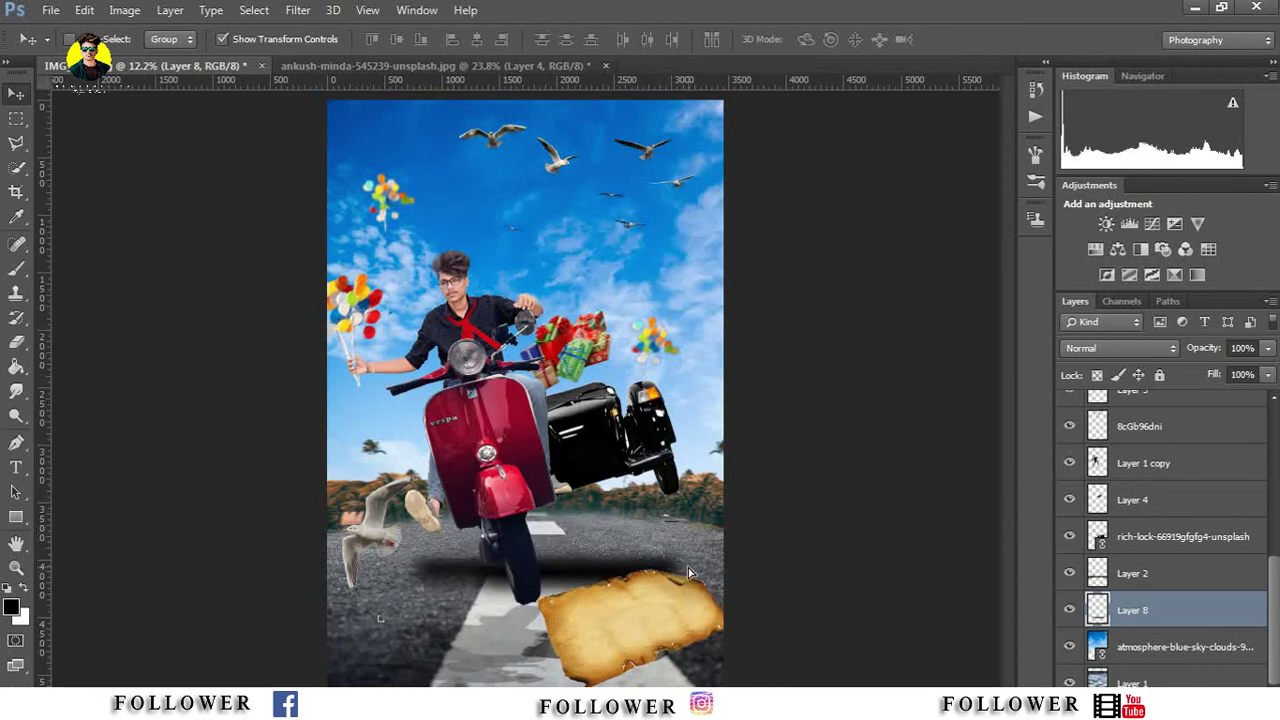
Step: Widen, squash and slant the Layer 8 shadow flat along the road under the scooter
left_click_drag(714, 531, 703, 502)
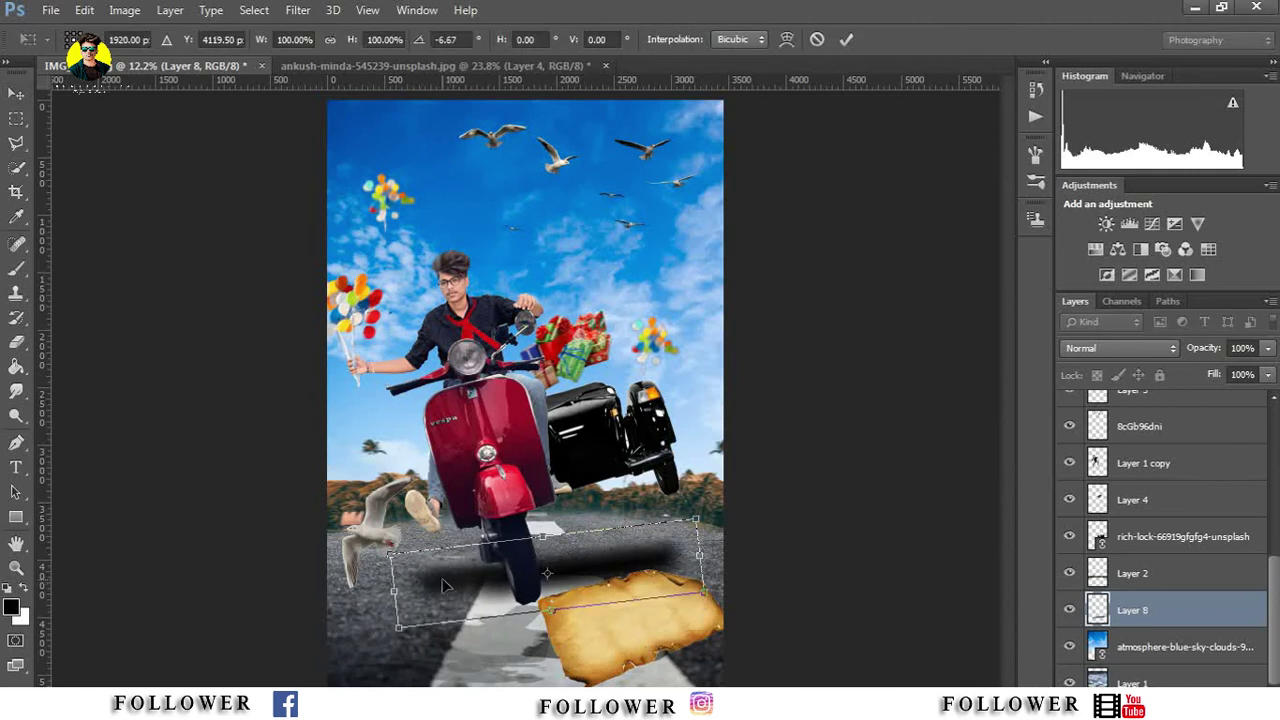
key("ctrl+z")
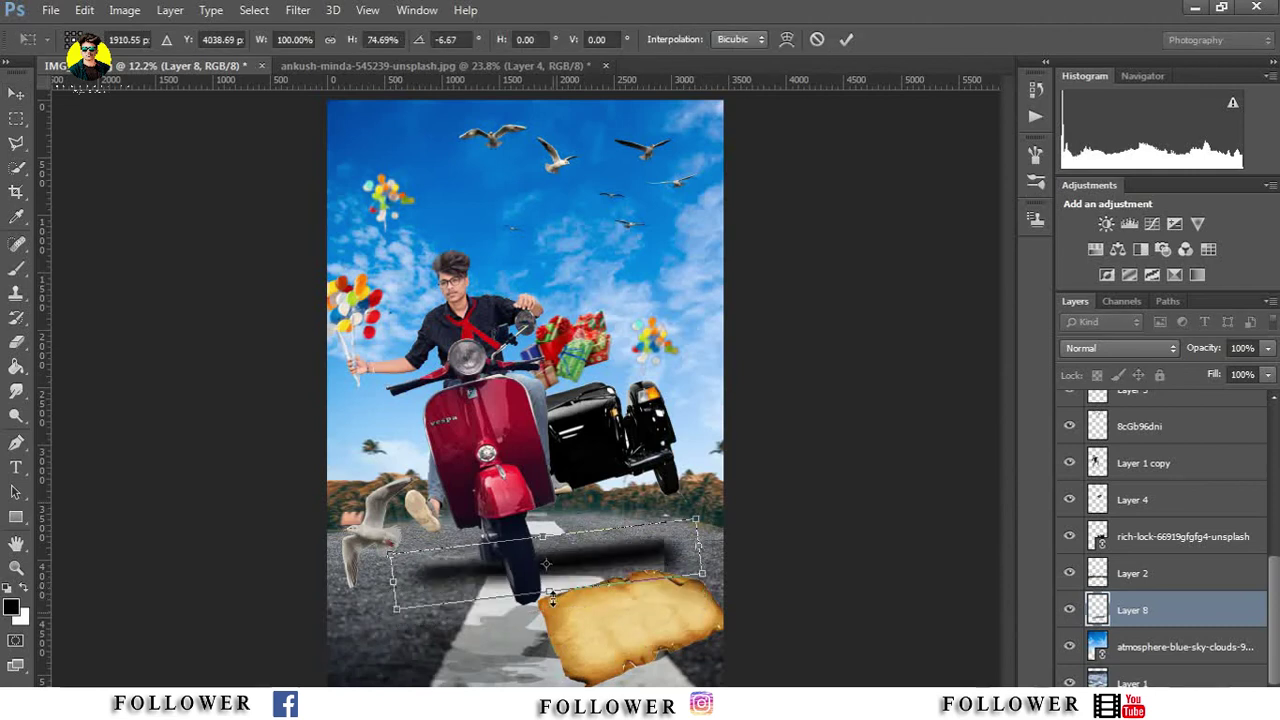
key("Return")
key("ctrl+t")
left_click_drag(392, 560, 378, 559)
left_click_drag(698, 559, 706, 559)
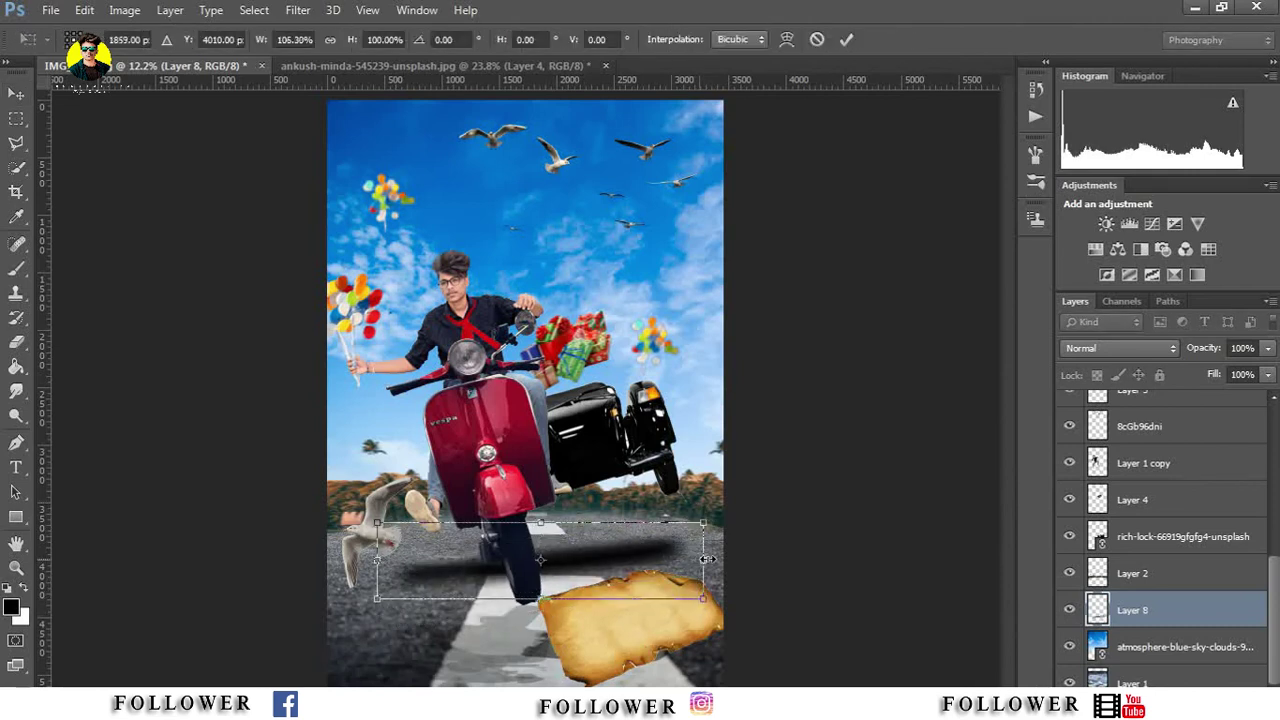
mouse_move(670, 604)
left_mouse_down()
mouse_move(587, 546)
mouse_move(595, 566)
left_mouse_up()
left_click(847, 40)
Step: Lower the shadow layer's fill to 71%
left_click(1267, 374)
left_click_drag(1265, 395, 1240, 395)
left_click(548, 570)
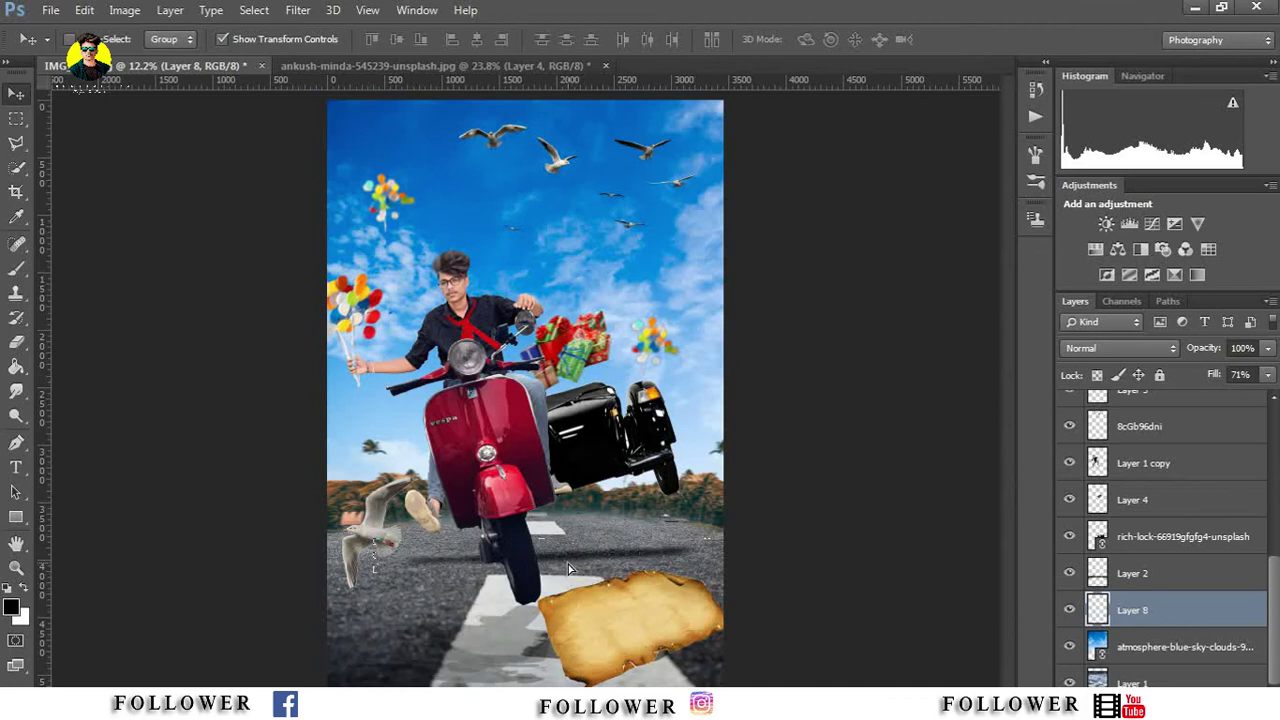
left_click(1150, 465)
Step: Scale the boy and scooter layers to about 90%, shift them slightly right, and apply
scroll(1160, 500, "up", 2)
scroll(1160, 500, "up", 3)
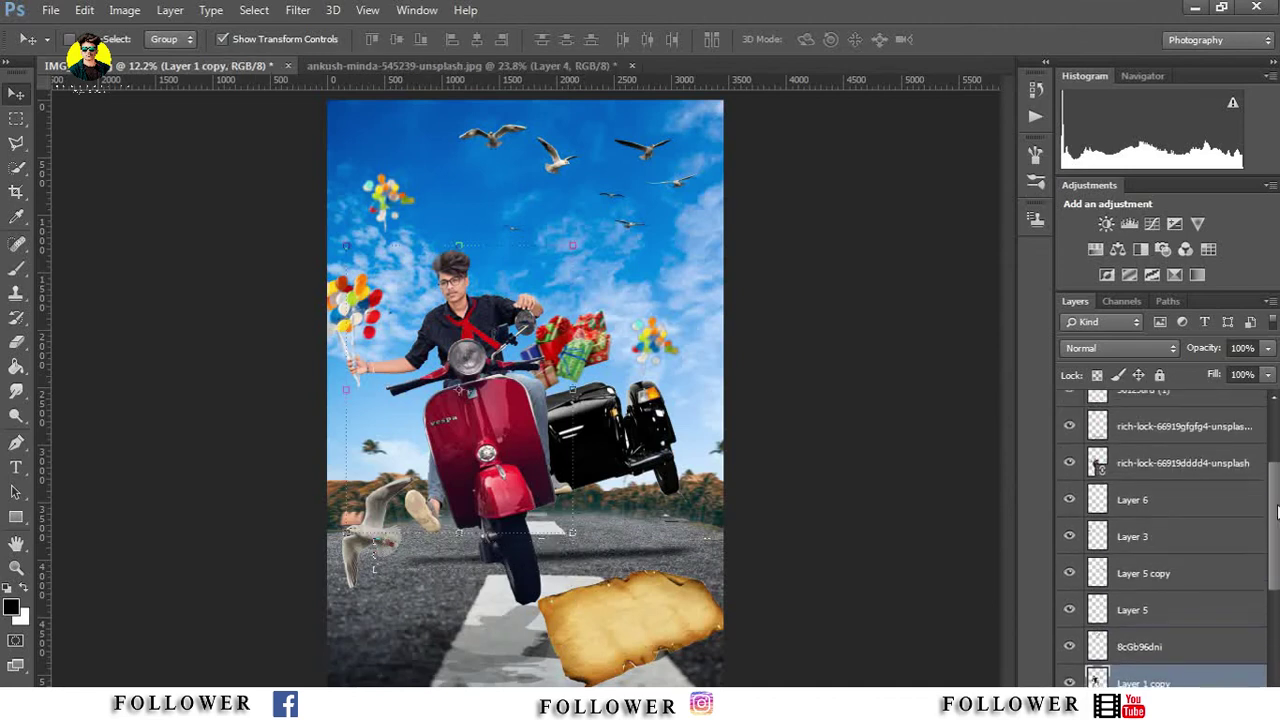
left_click(1220, 490)
scroll(1220, 495, "down", 1)
scroll(1200, 540, "down", 4)
left_click(1165, 603, "ctrl")
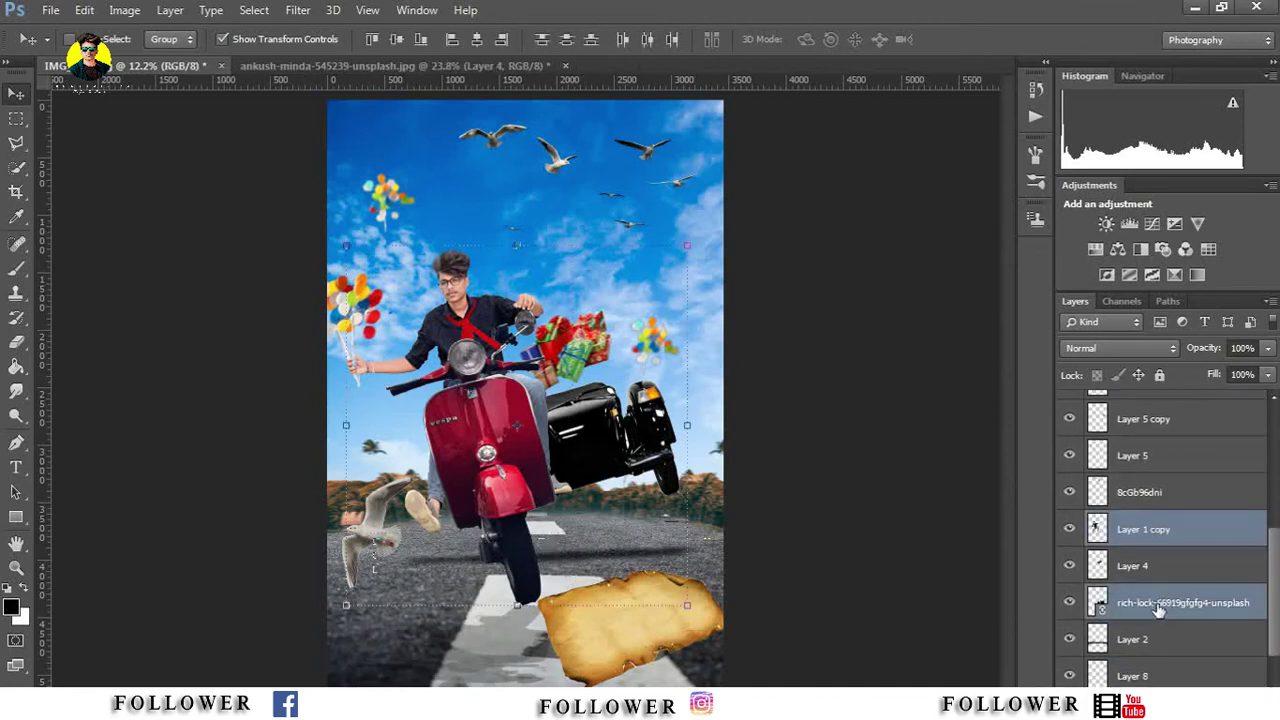
left_click_drag(691, 258, 672, 255)
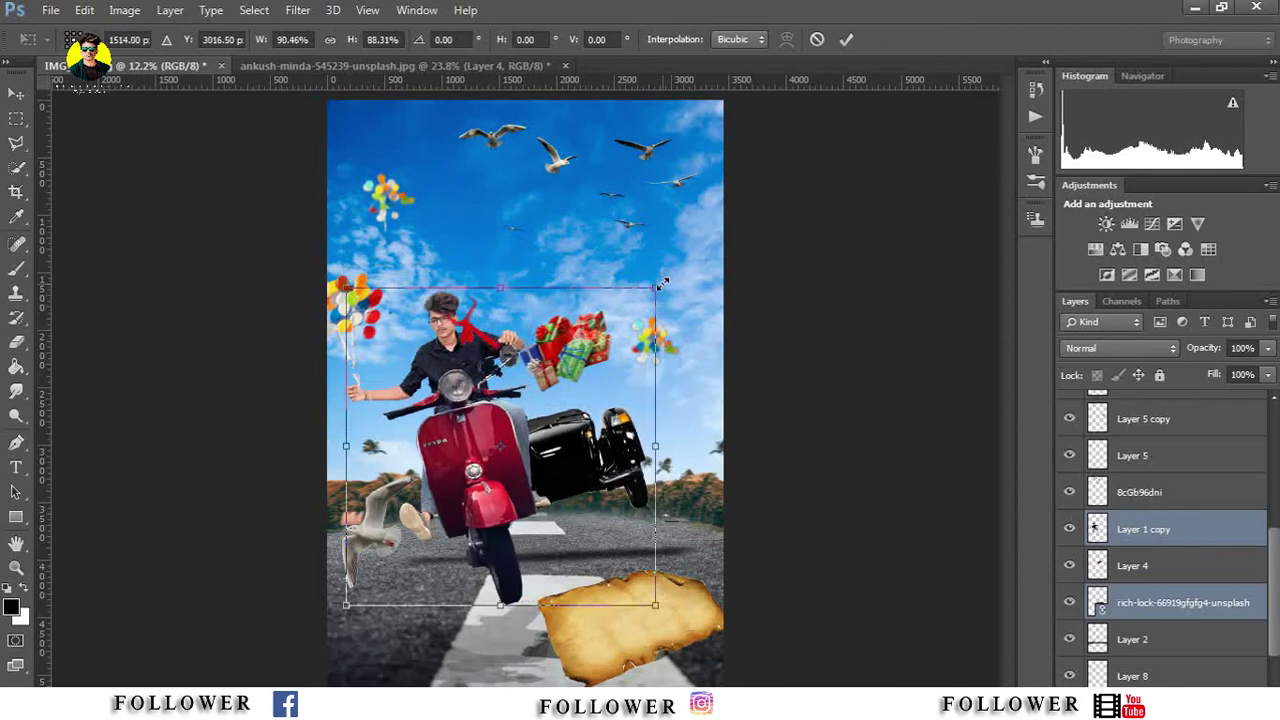
left_click_drag(514, 446, 521, 450)
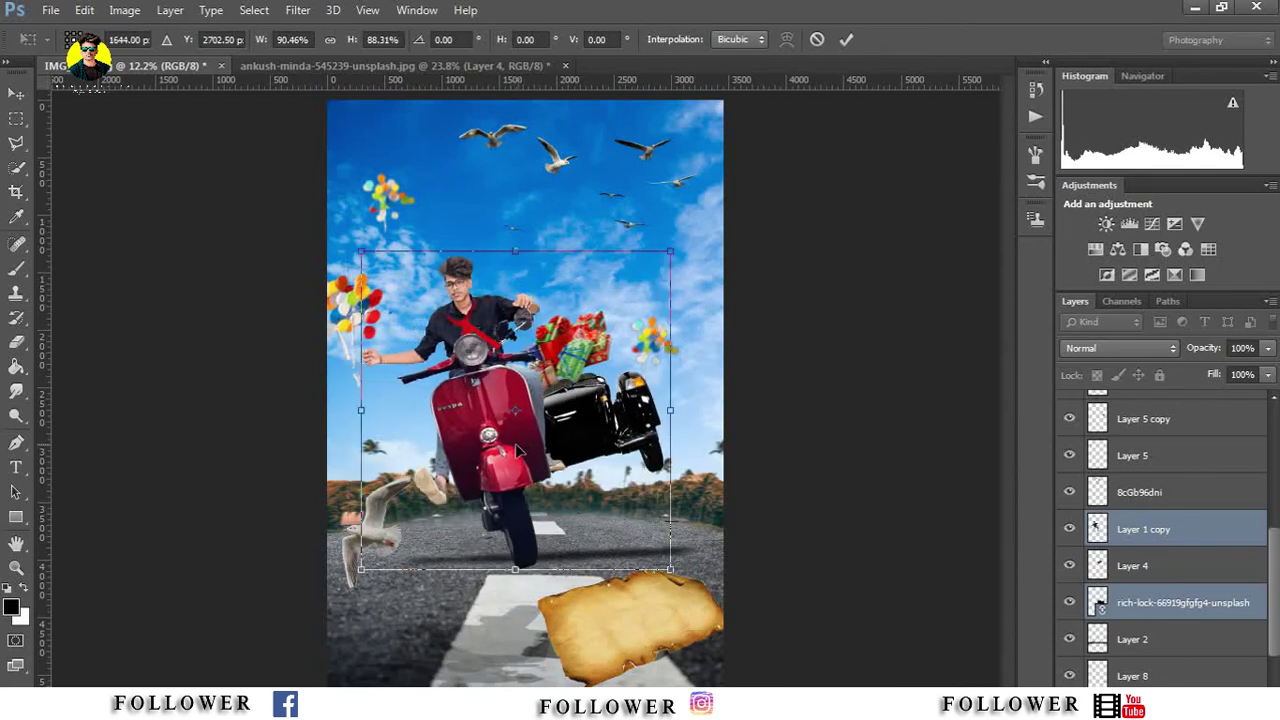
left_click(16, 566)
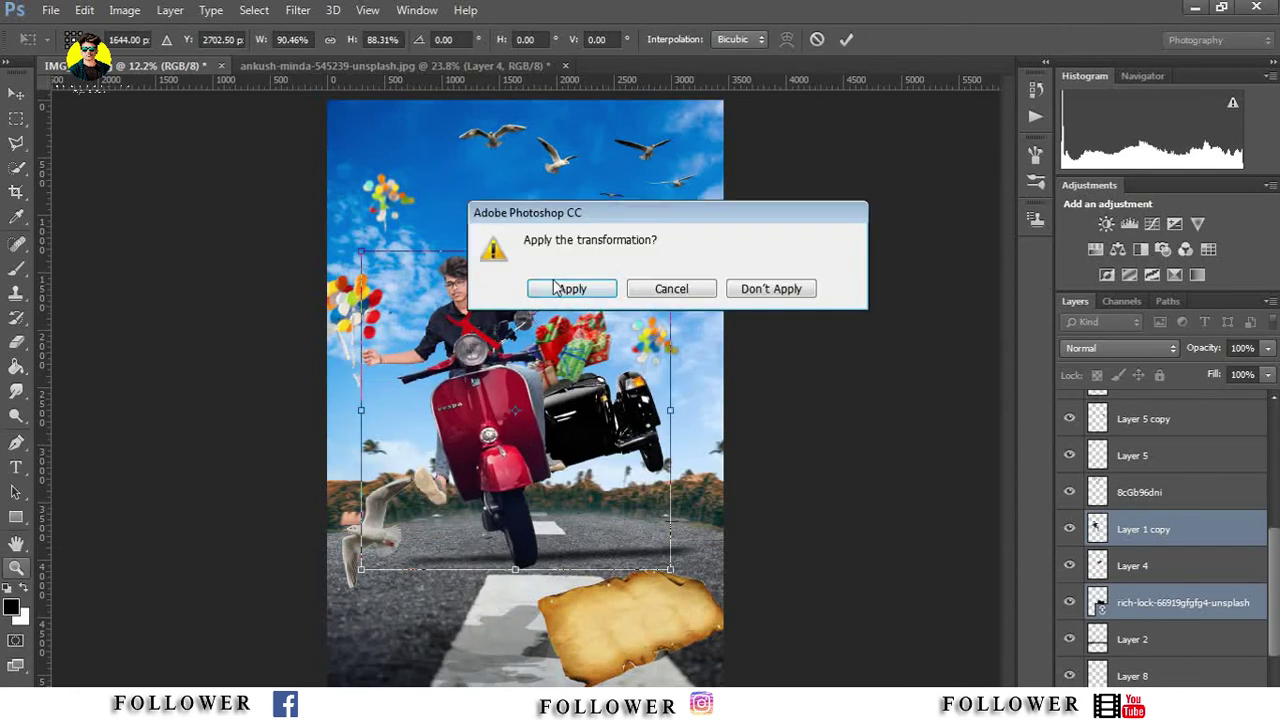
left_click(571, 289)
Step: Zoom in and select the rich-lock copy, Layer 6 and both bird layers
left_click_drag(371, 285, 585, 447)
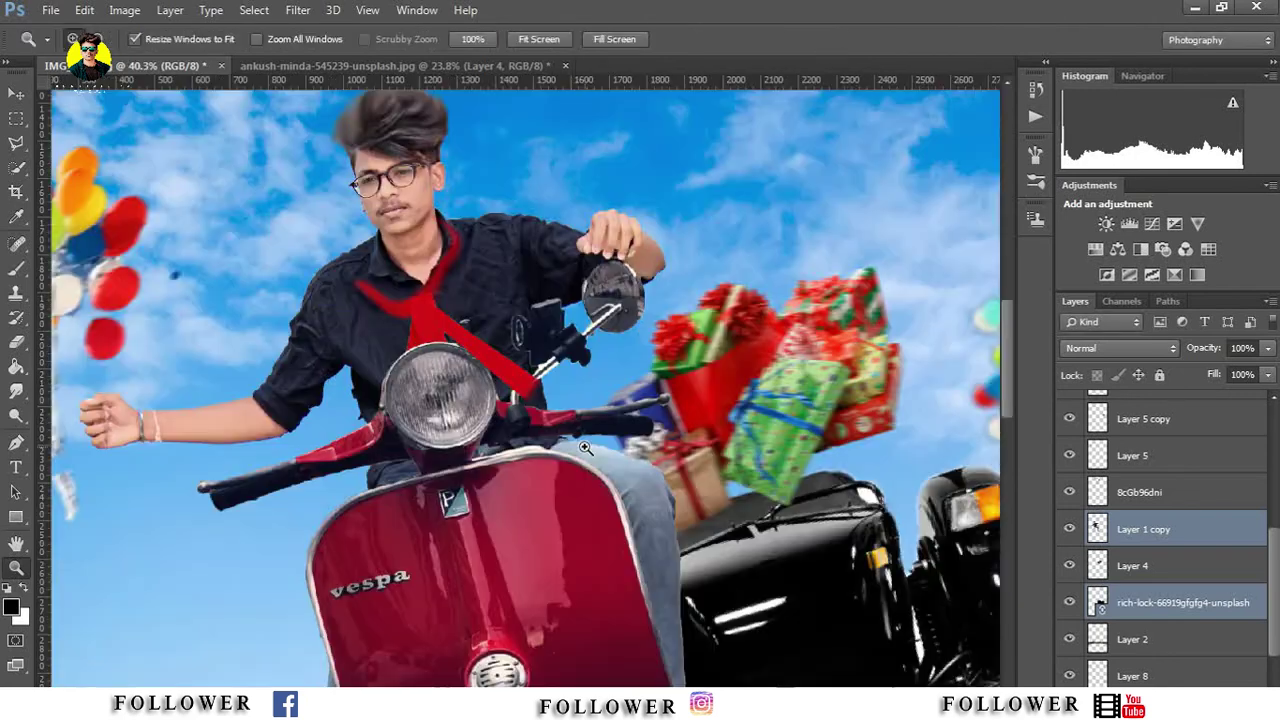
left_click(16, 95)
left_click_drag(1277, 555, 1275, 450)
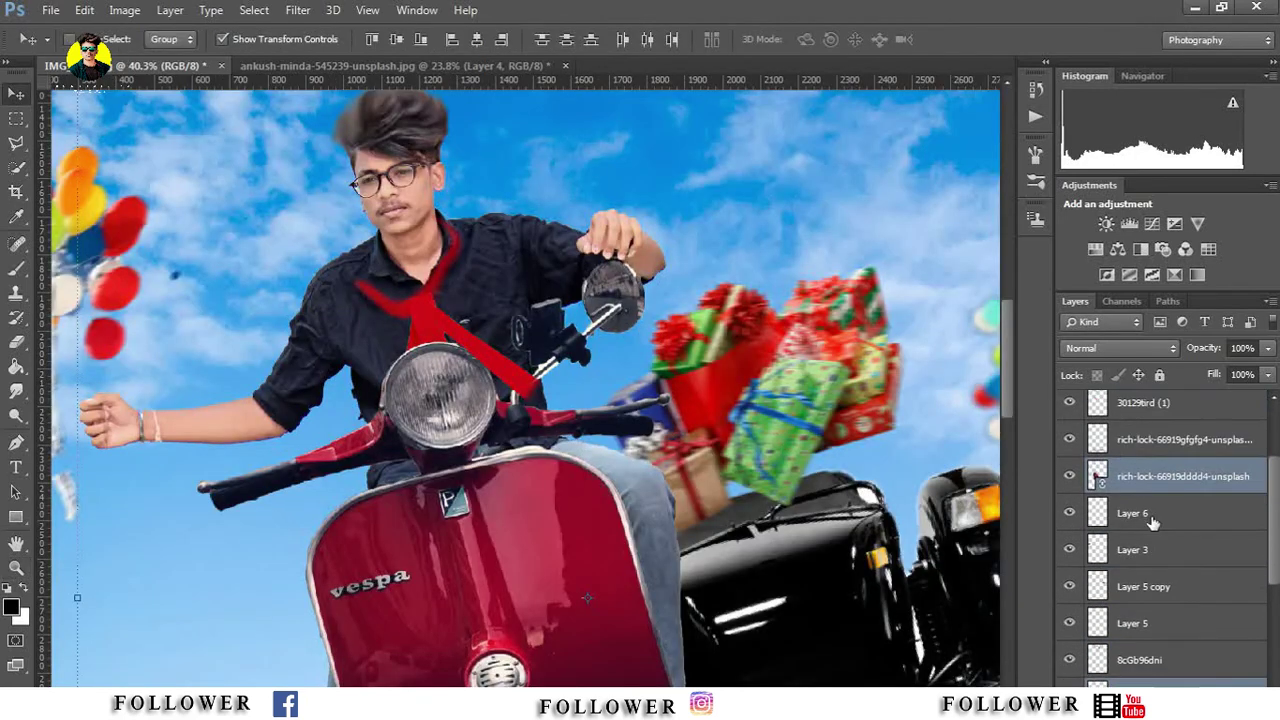
left_click(1260, 452)
left_click(1158, 525)
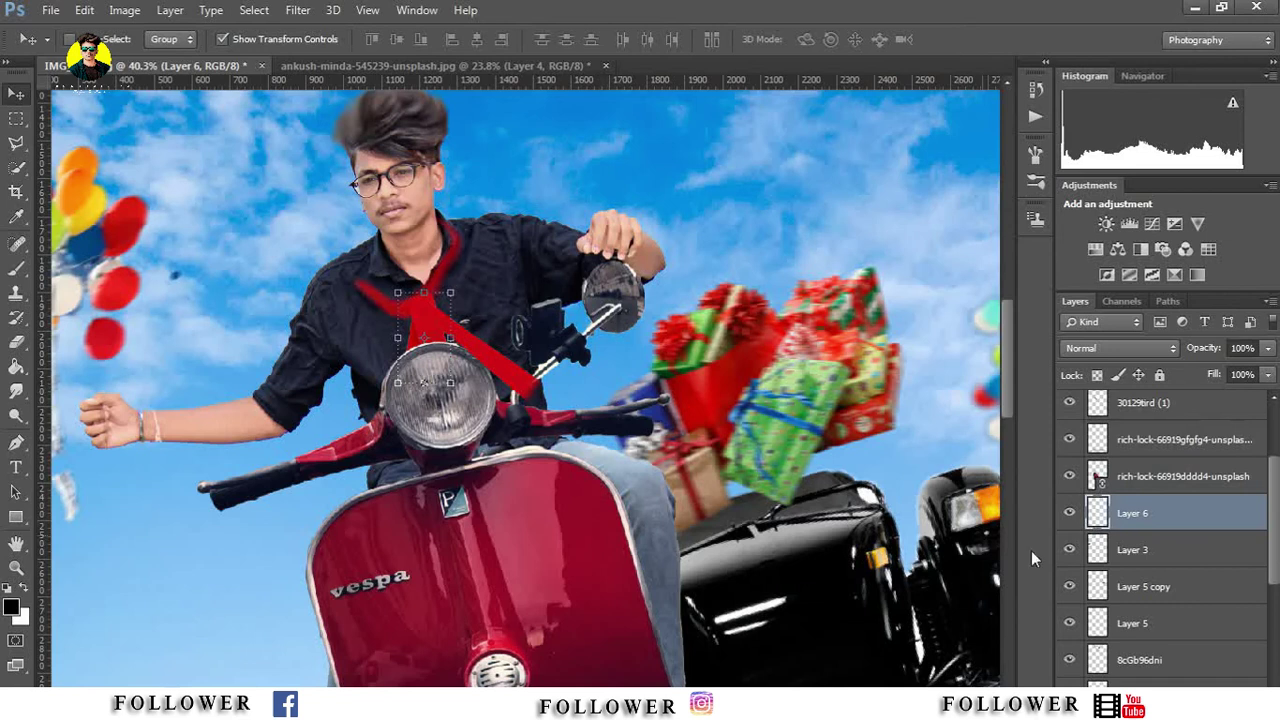
left_click(1133, 552, "ctrl")
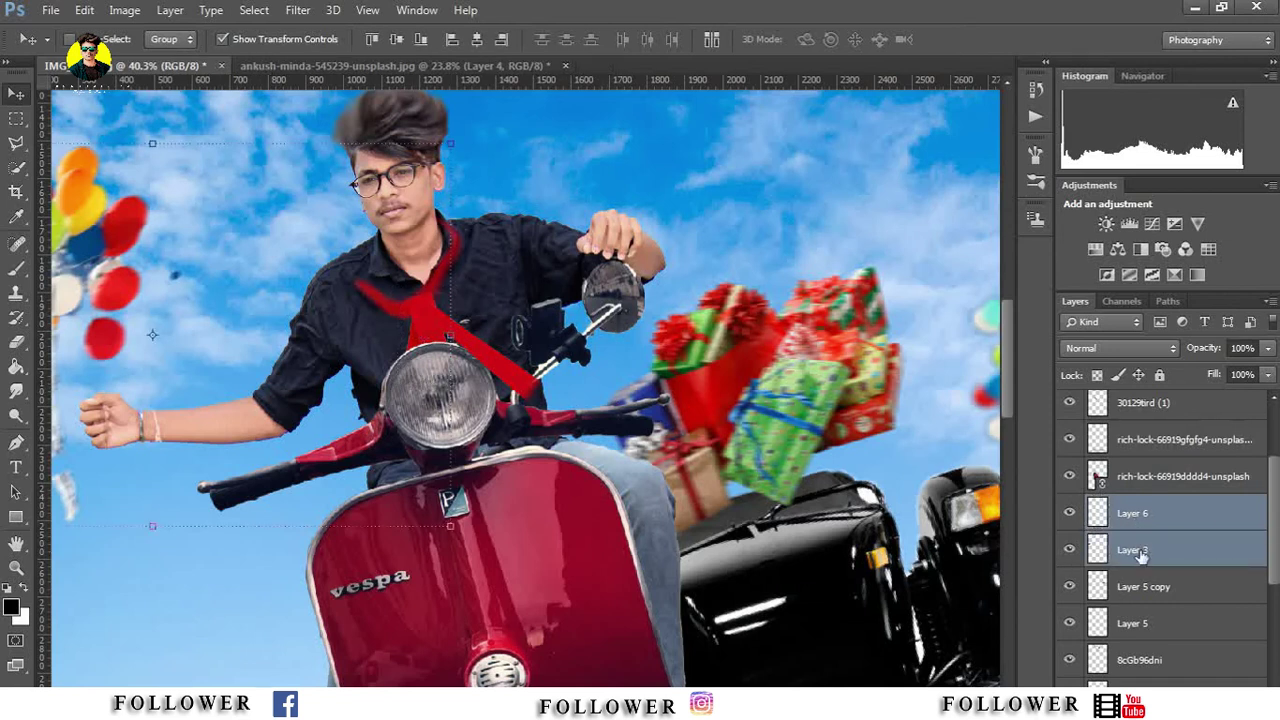
left_click(1141, 555, "ctrl")
left_click(1143, 405, "ctrl")
scroll(1275, 503, "up", 3)
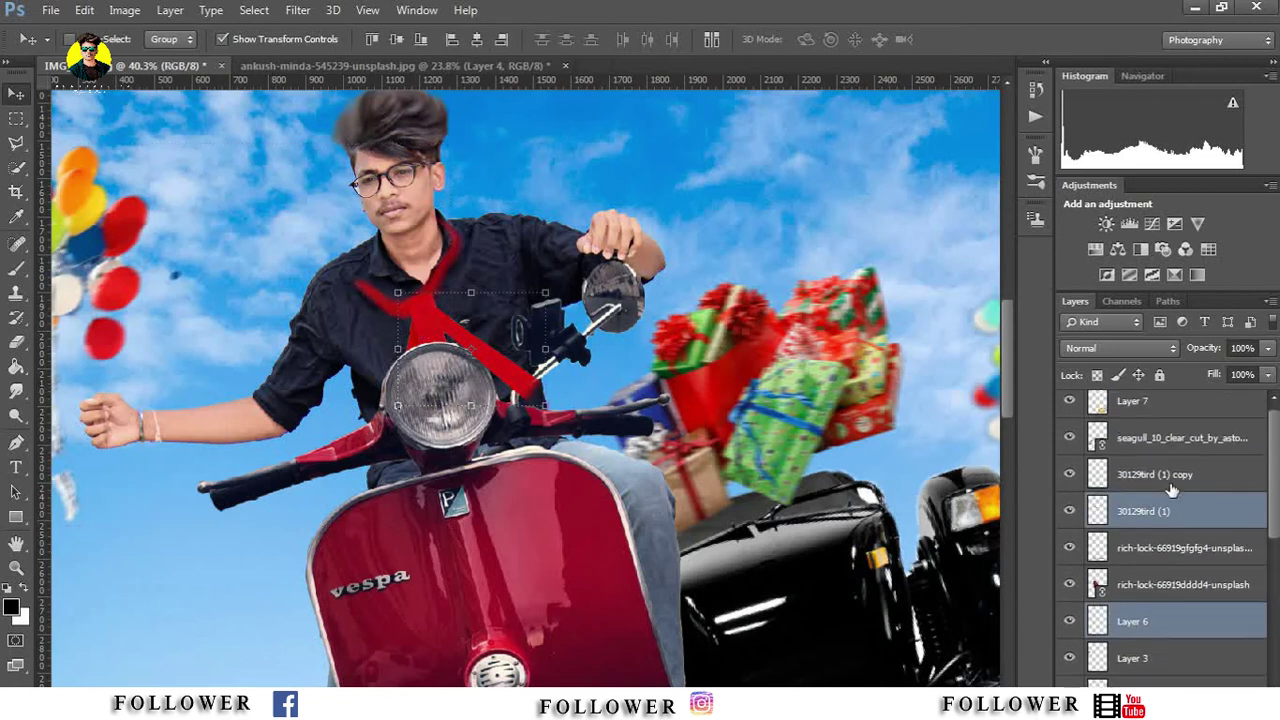
left_click(1168, 478, "ctrl")
Step: Nudge the selected layers slightly left and fit the whole image on screen
left_click_drag(405, 352, 390, 352)
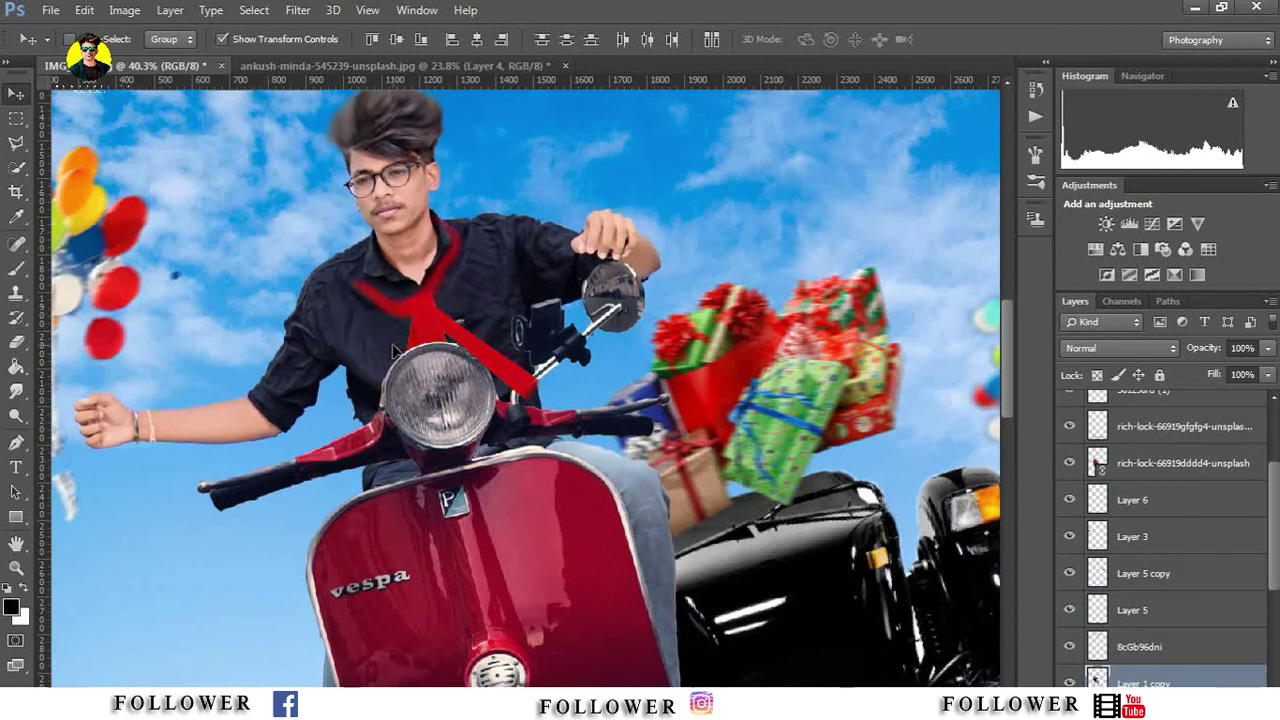
key("z")
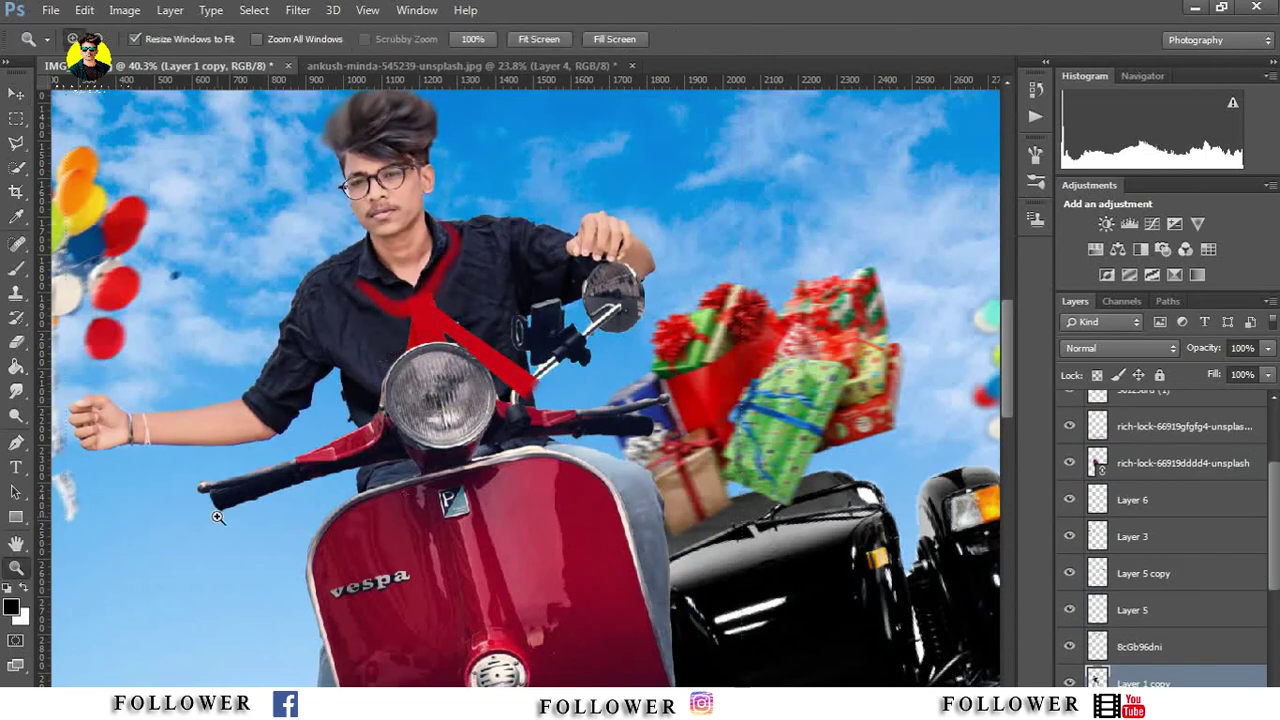
key("ctrl+0")
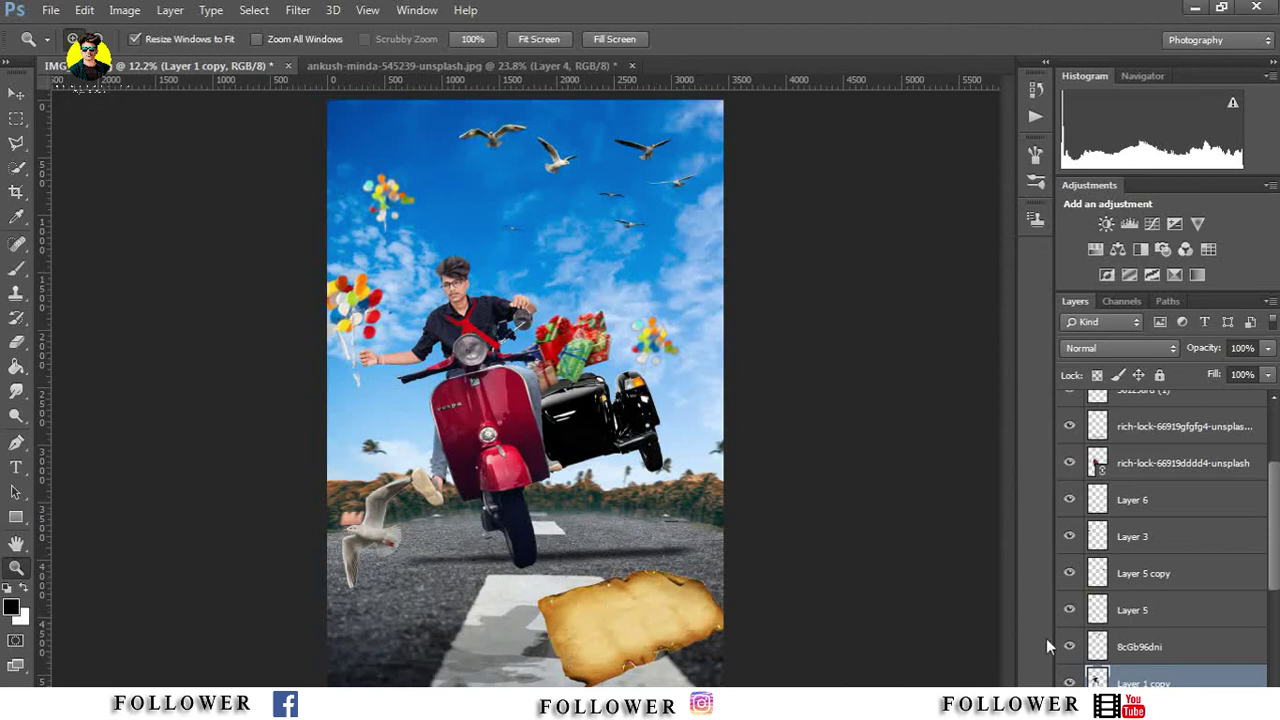
scroll(1226, 587, "down", 3)
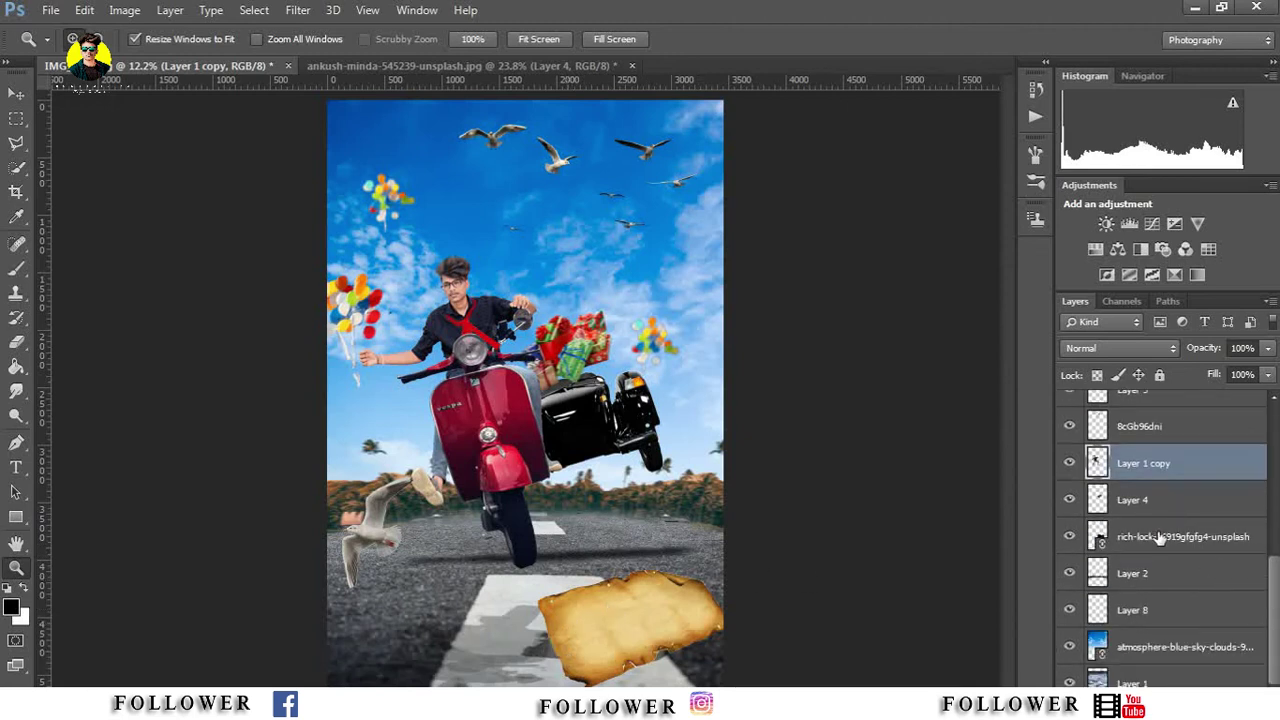
Step: Stretch the road shadow rich-lock layer taller upward
left_click(1158, 537)
key("v")
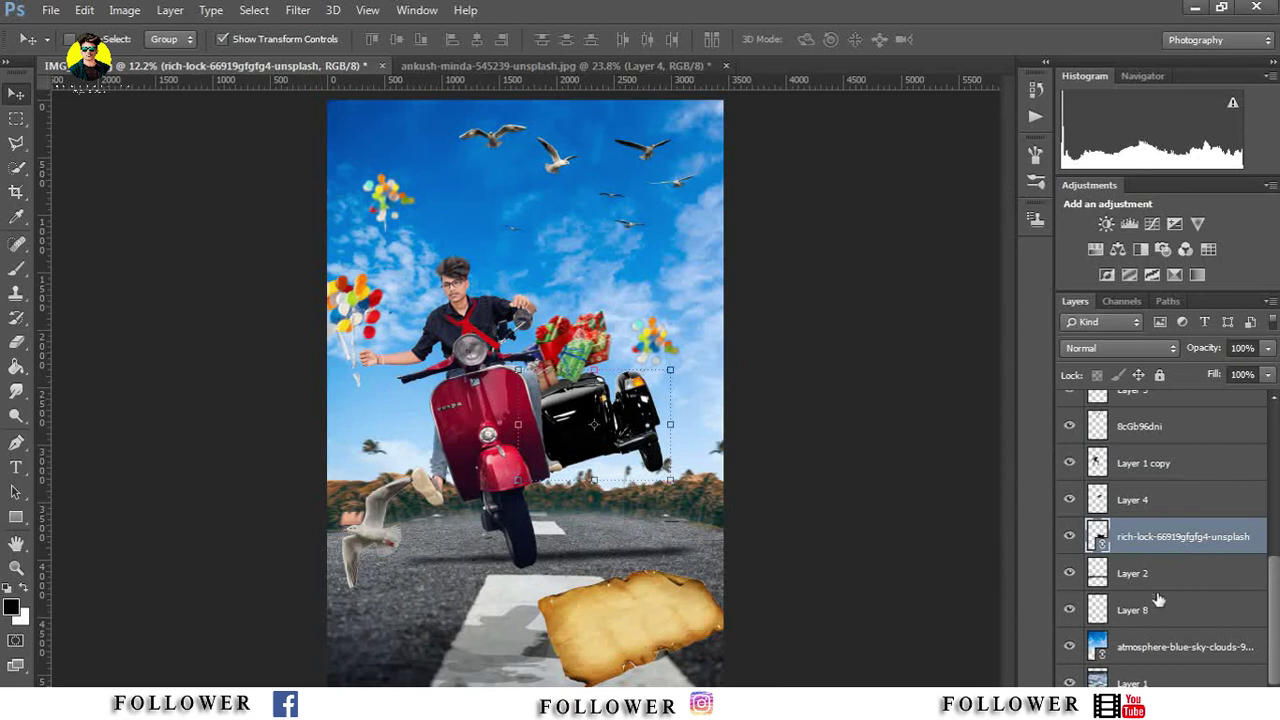
scroll(1157, 599, "up", 3)
scroll(1150, 590, "up", 3)
scroll(1145, 585, "up", 1)
left_click(1118, 596)
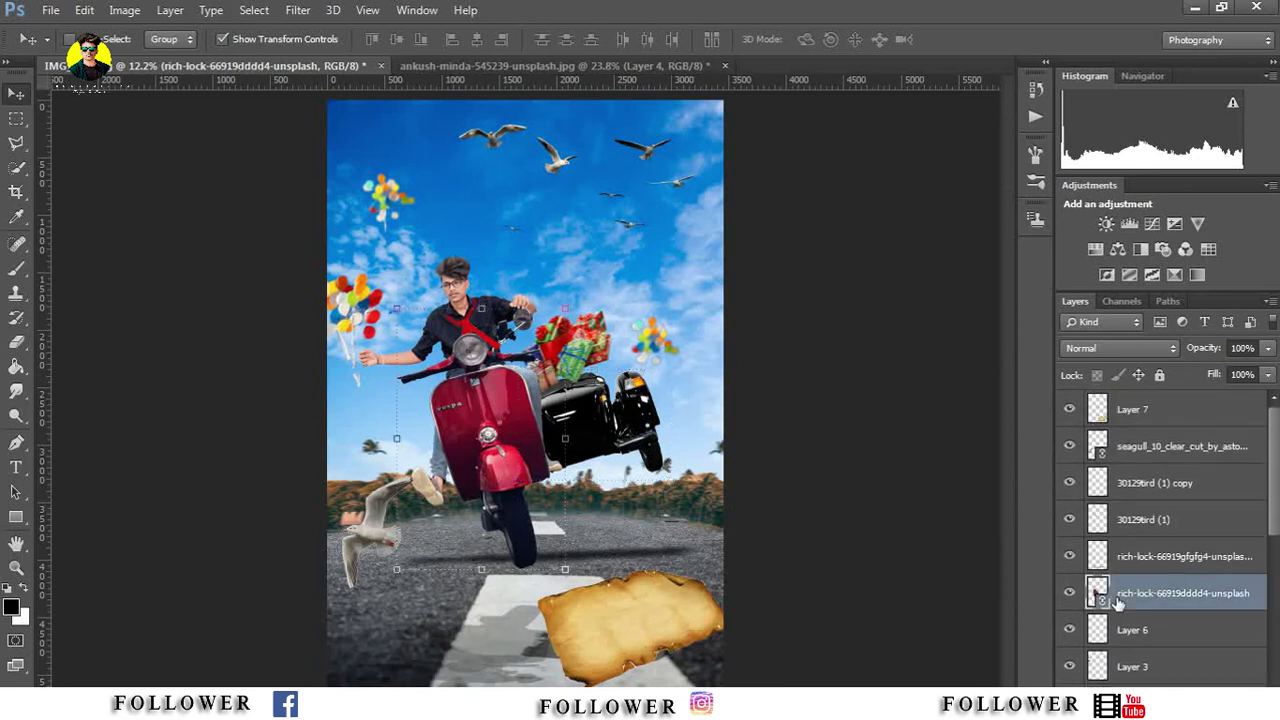
left_click(1127, 556)
left_click_drag(517, 605, 517, 555)
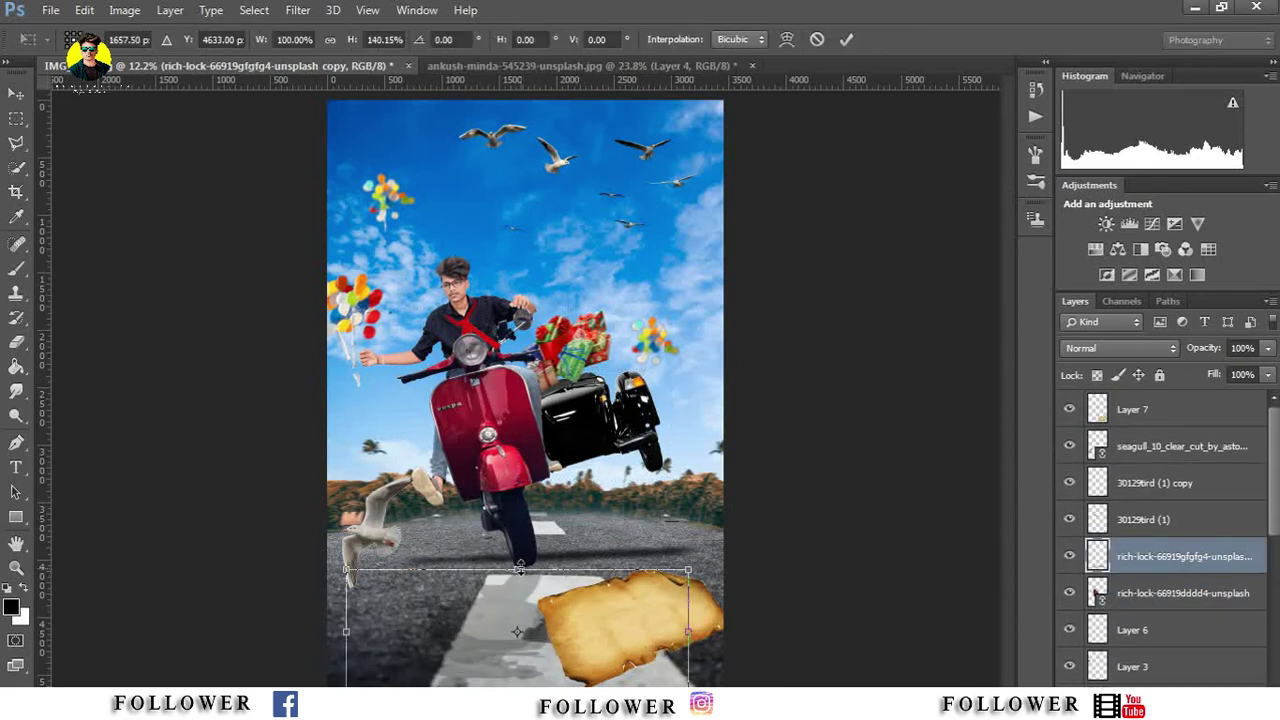
left_click(846, 39)
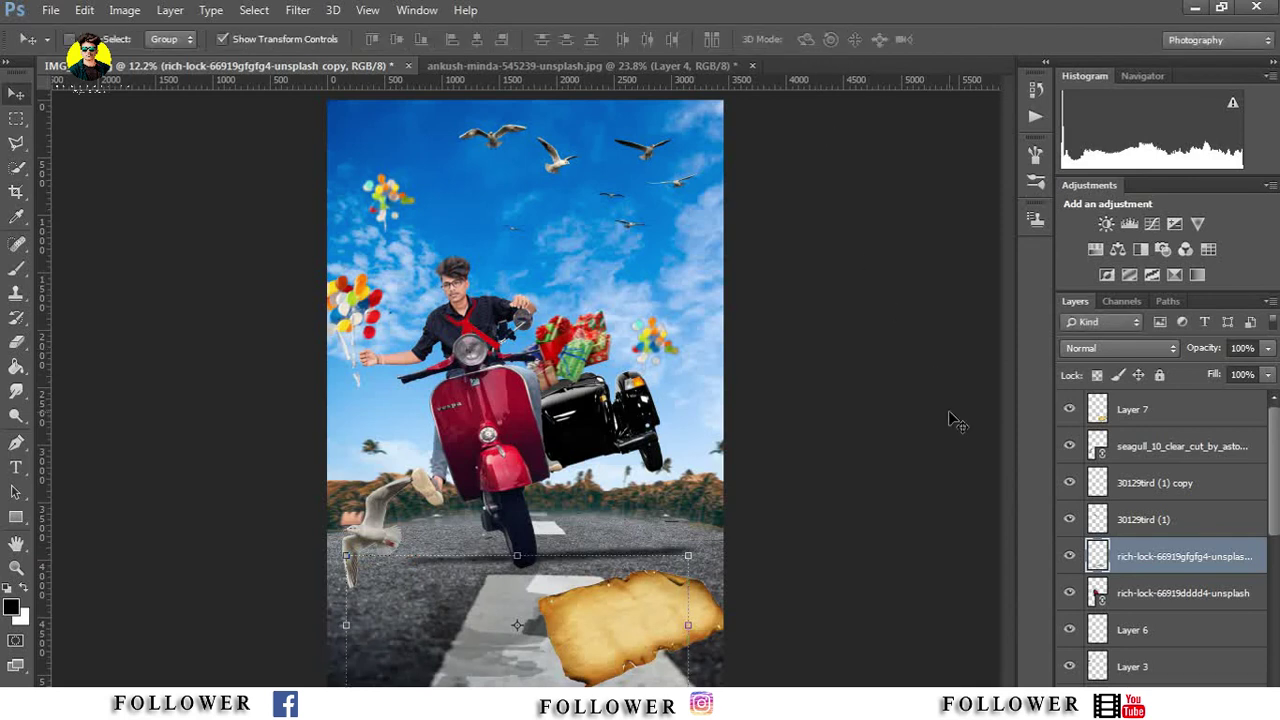
Step: Merge all visible layers into Layer 1 and duplicate it as Layer 1 copy
scroll(1160, 540, "down", 3)
right_click(1180, 646)
key("Escape")
right_click(1148, 683)
left_click(960, 560)
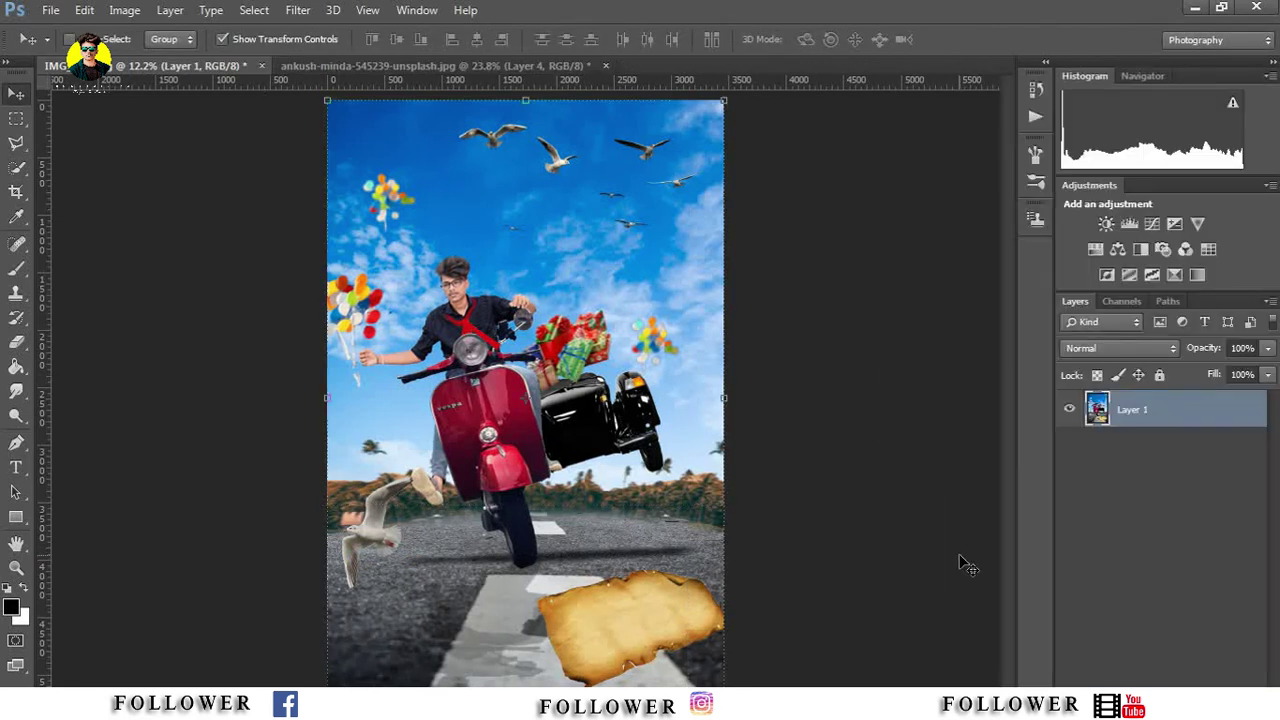
right_click(1164, 414)
left_click(840, 182)
left_click(811, 206)
left_click(298, 10)
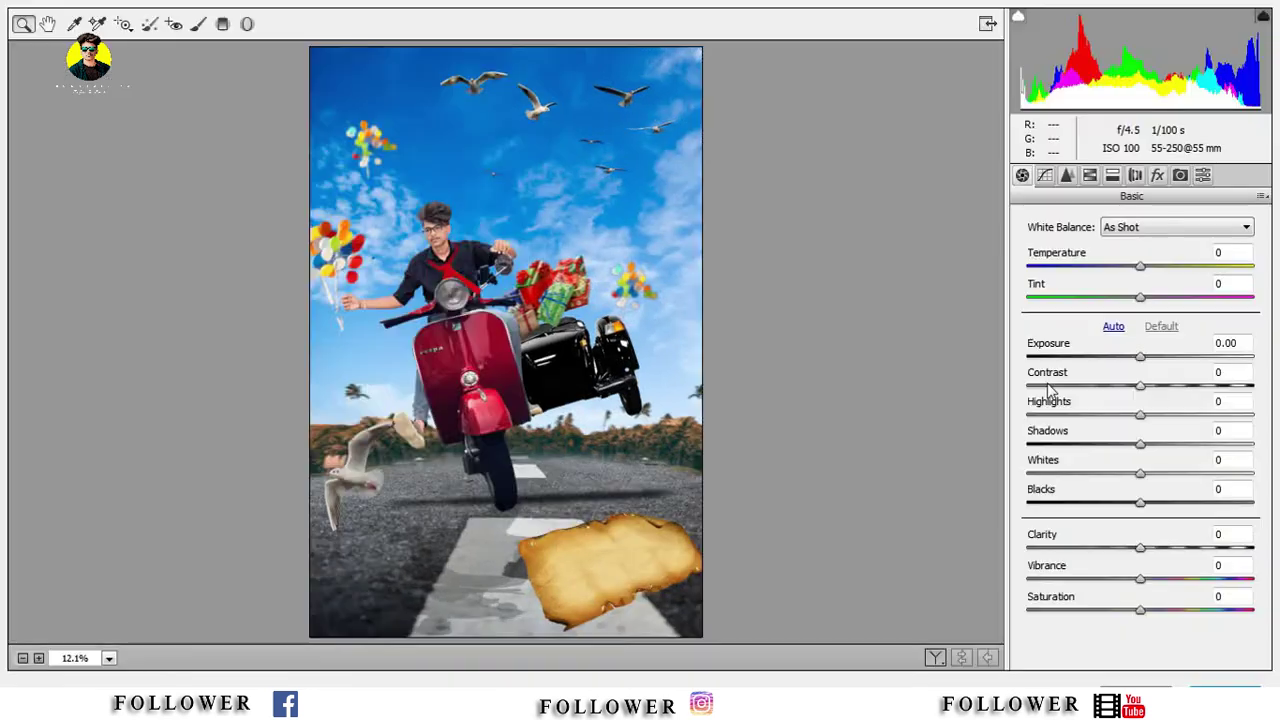
Step: Save a JPEG copy of the composite to the D: drive
left_click(1137, 682)
left_click(46, 11)
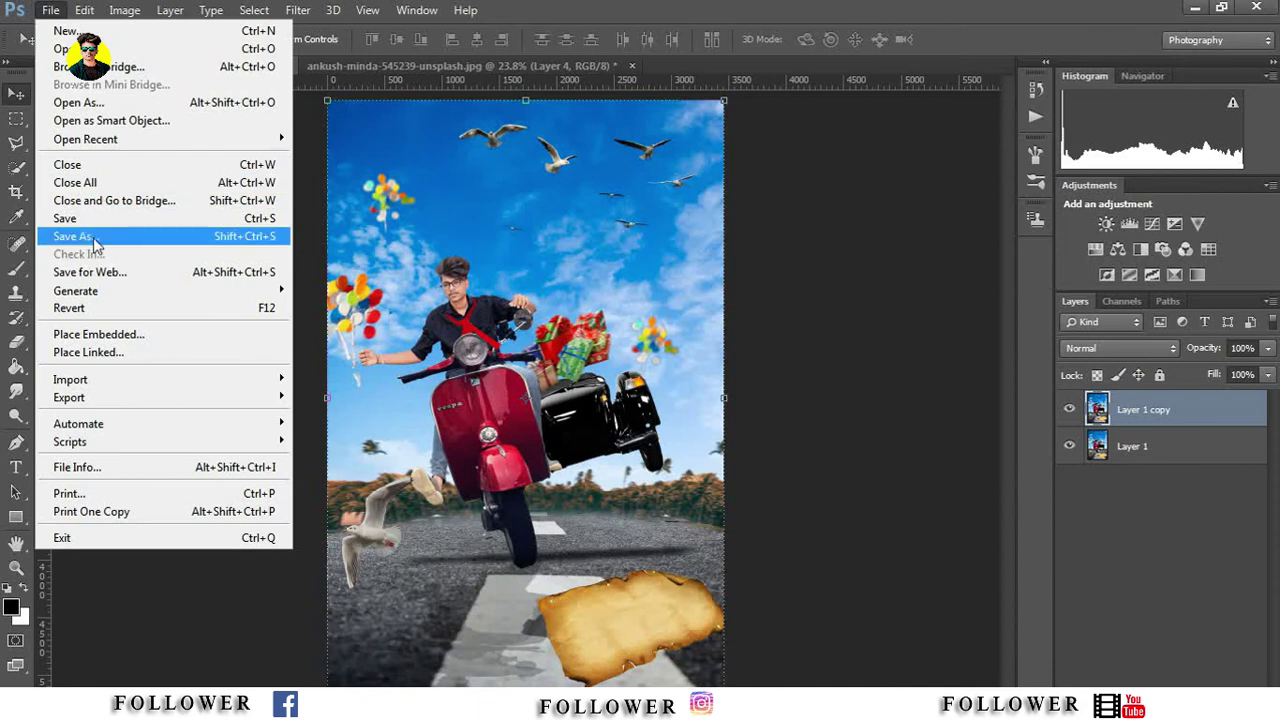
left_click(98, 244)
left_click(196, 540)
left_click(160, 346)
left_click(88, 364)
key("Return")
left_click(740, 176)
Step: In Camera Raw, set Exposure +0.60, Contrast +29, Highlights -47, Blacks -58, and raise Clarity
left_click(298, 10)
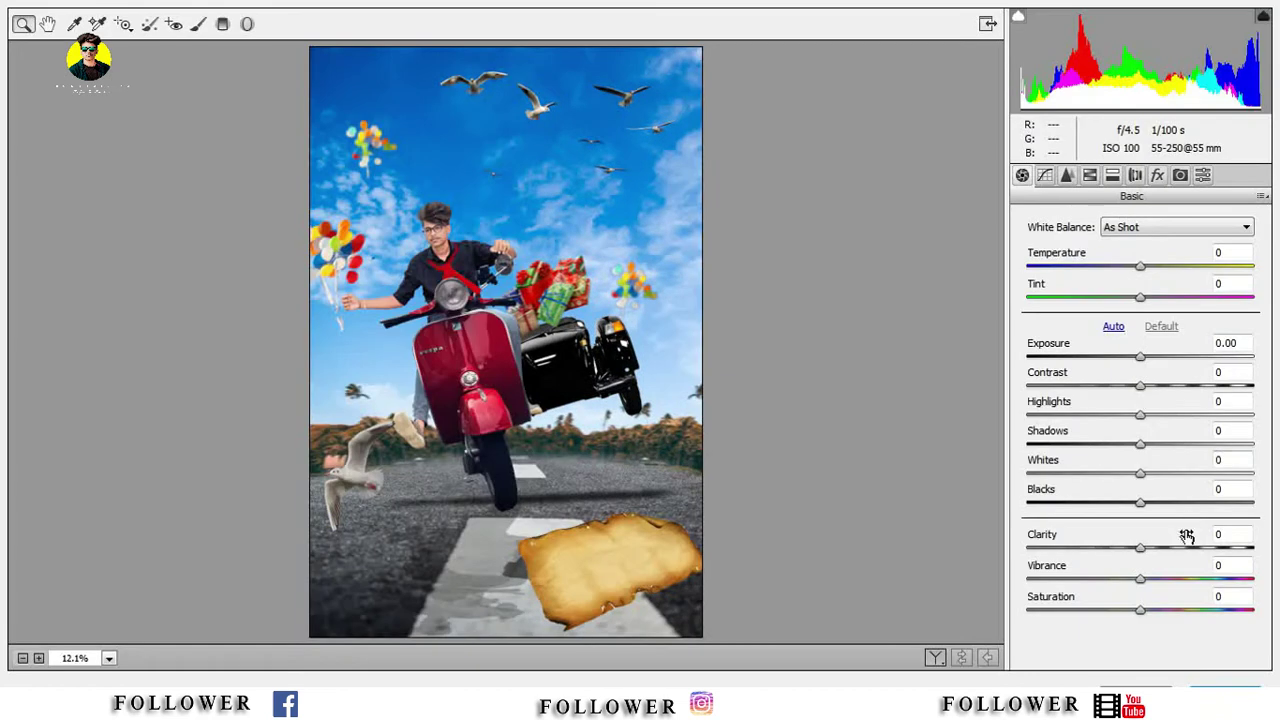
left_click(1188, 548)
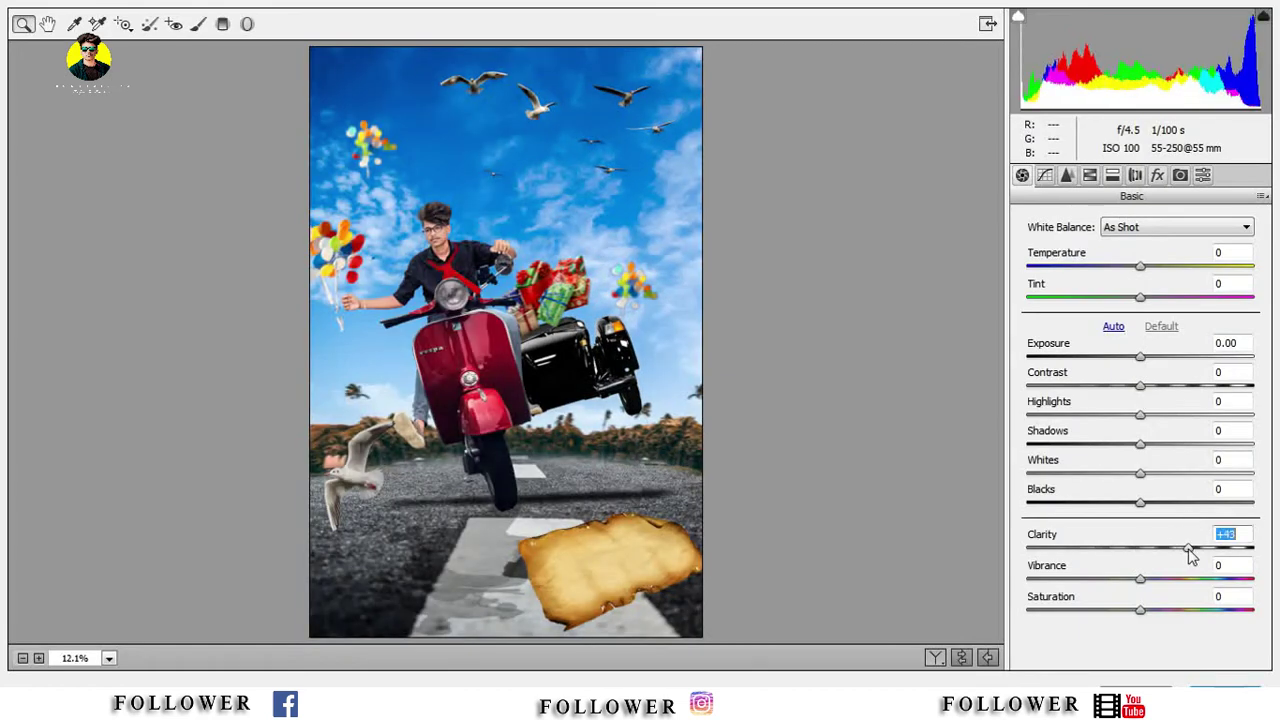
left_click_drag(1111, 503, 1074, 502)
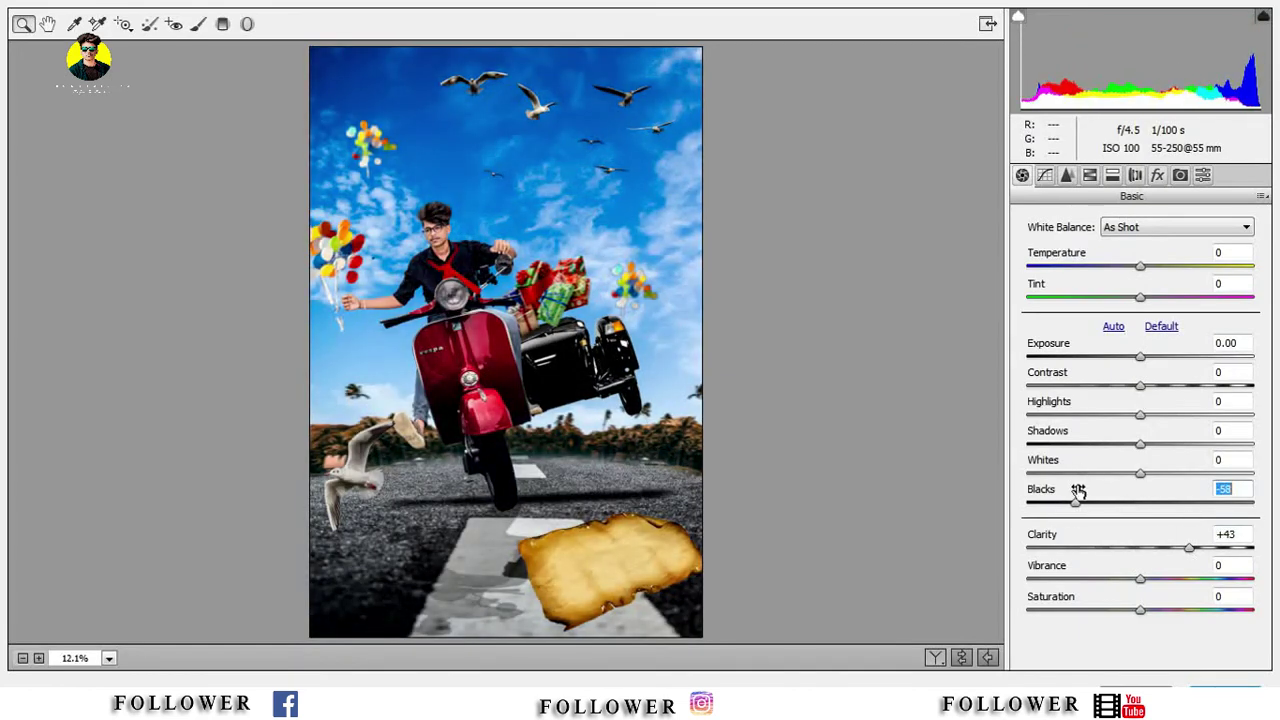
left_click(1087, 473)
left_click(1182, 444)
left_click(1088, 414)
left_click(1173, 385)
left_click(1153, 357)
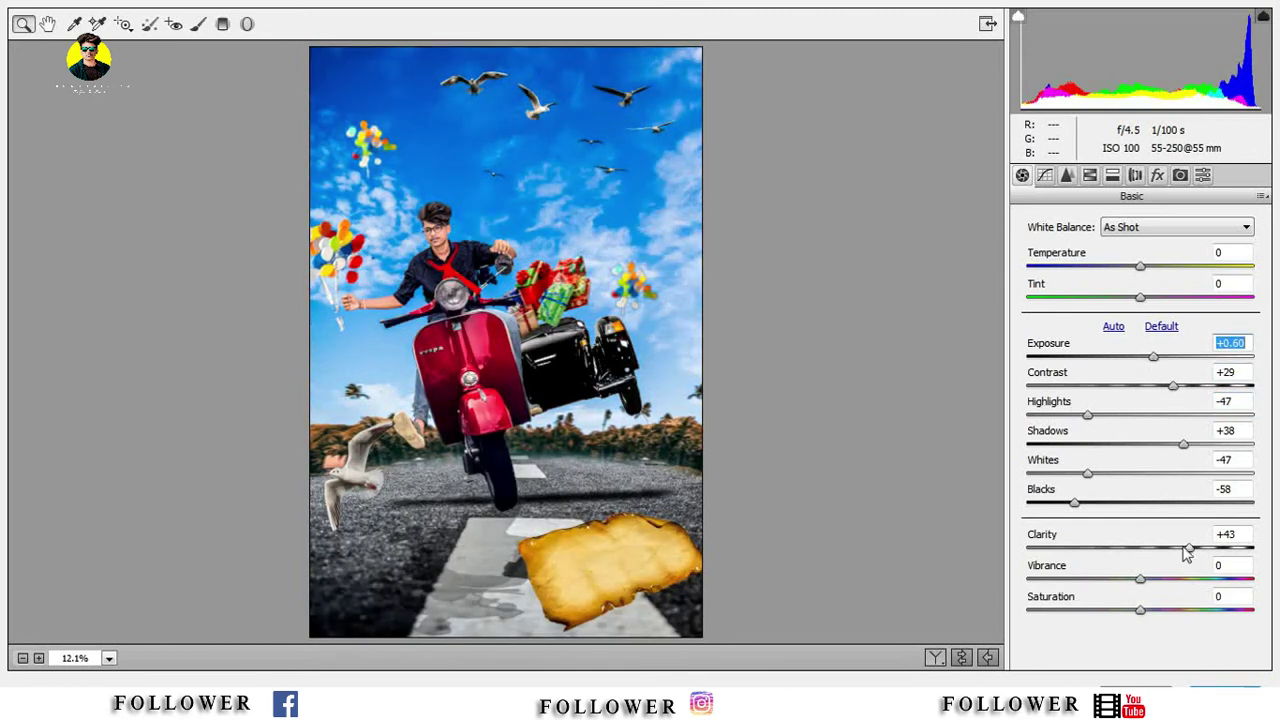
left_click_drag(1186, 549, 1157, 549)
Step: Add luminance noise reduction, brighten Reds luminance, and shift Blues hue to -26
left_click(1067, 175)
left_click(1143, 412)
left_click(1108, 470)
left_click(1090, 175)
left_click(1133, 247)
left_click_drag(1140, 309, 1150, 311)
left_click(1070, 248)
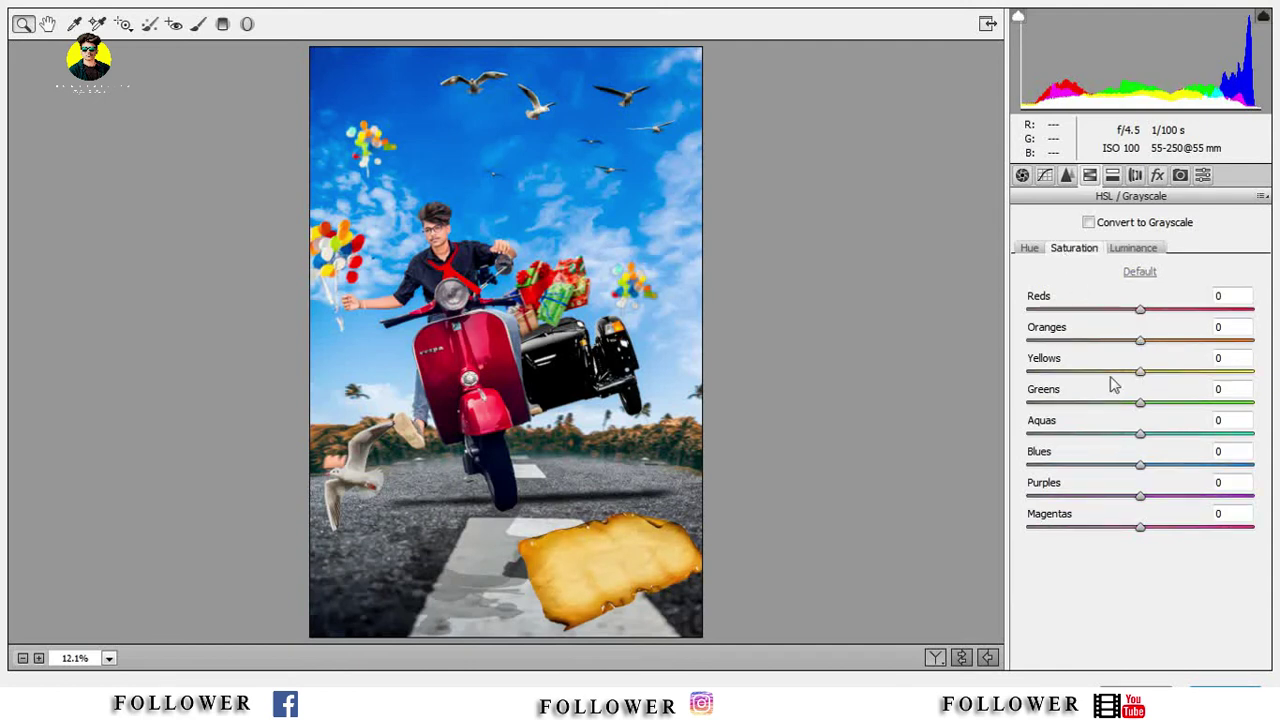
left_click(1030, 248)
left_click_drag(1140, 465, 1113, 467)
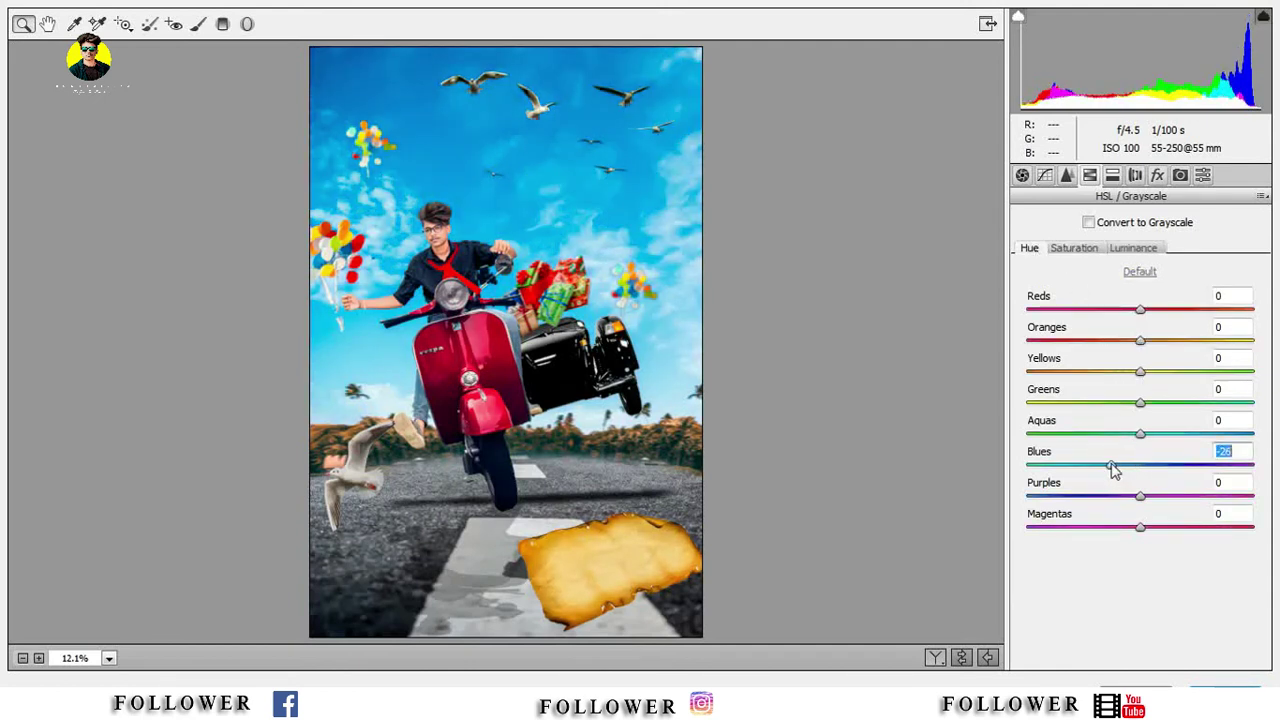
Step: Add a -36 dark edge vignette, desaturate Yellows, and increase Clarity further
left_click(1157, 175)
mouse_move(1128, 418)
left_mouse_down()
mouse_move(1100, 420)
mouse_move(1058, 474)
left_mouse_up()
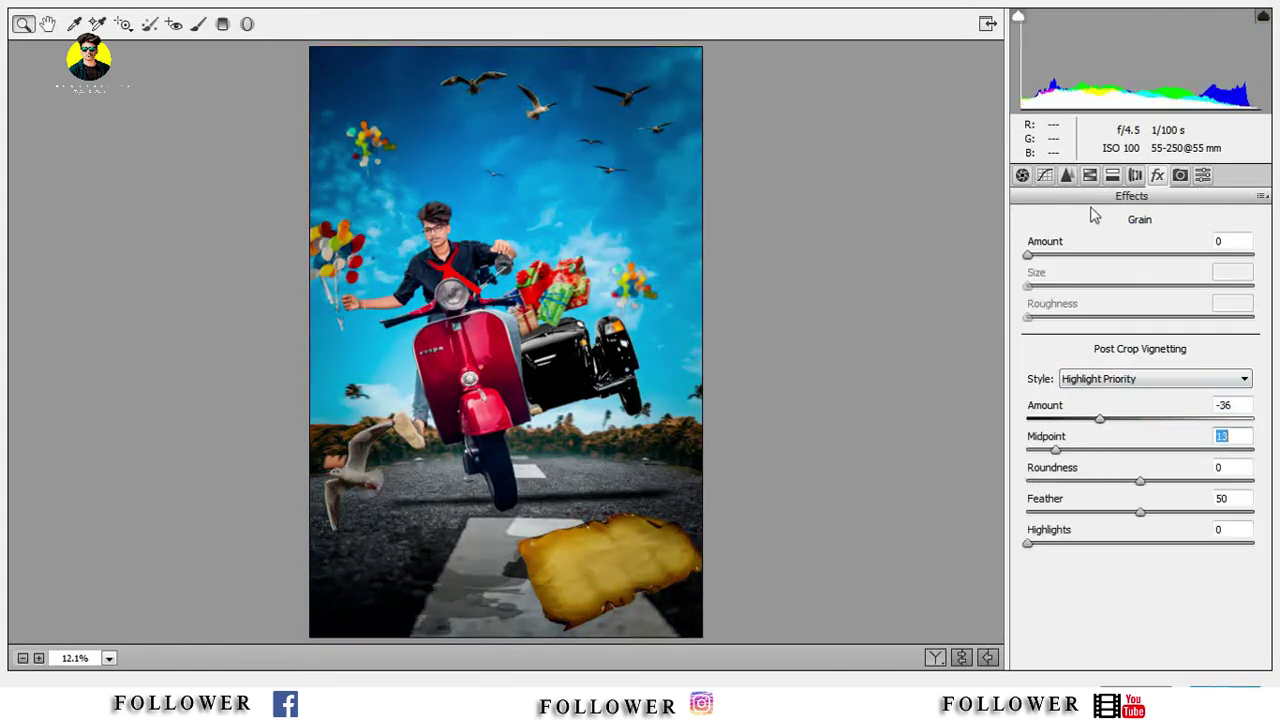
left_click(1090, 175)
left_click(1074, 248)
left_click_drag(1140, 371, 1106, 373)
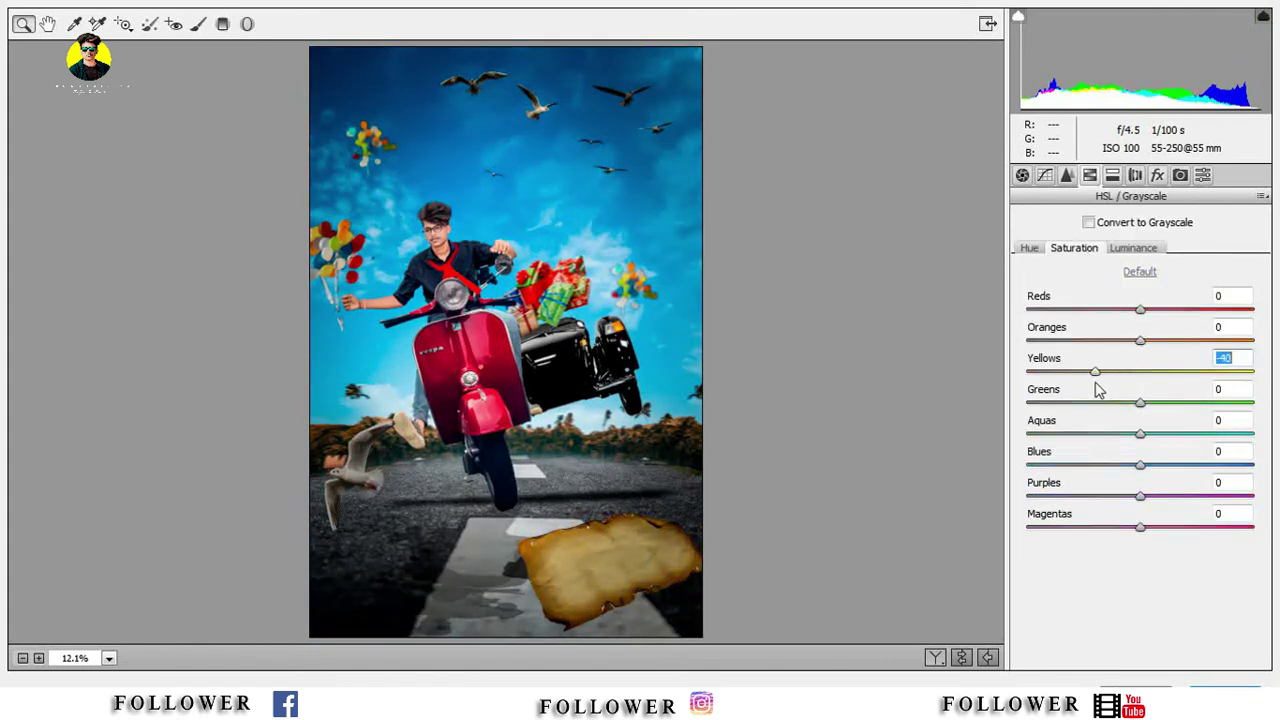
left_click(1022, 175)
left_click_drag(1140, 548, 1228, 562)
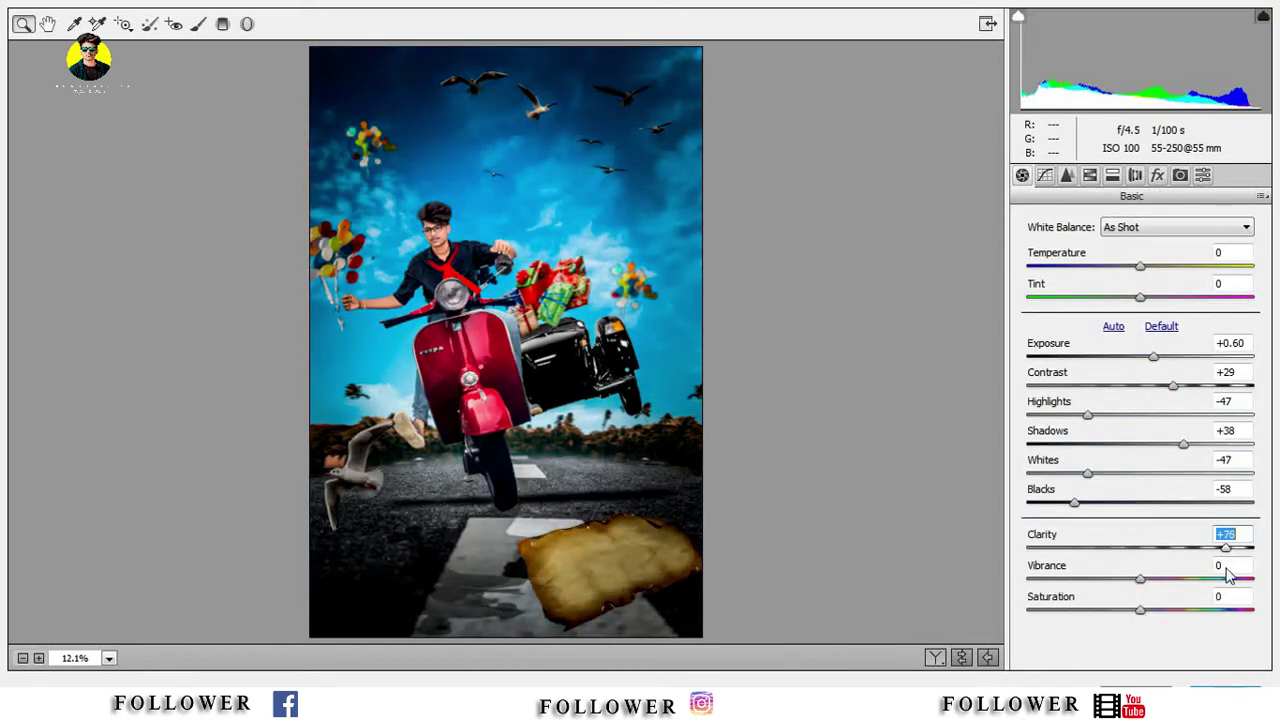
Step: Brighten Reds and Oranges luminance, set Vibrance +23, Saturation +3, Clarity +46, and apply
left_click(1090, 175)
left_click(1133, 248)
mouse_move(1140, 340)
left_mouse_down()
mouse_move(1171, 341)
mouse_move(1176, 310)
left_mouse_up()
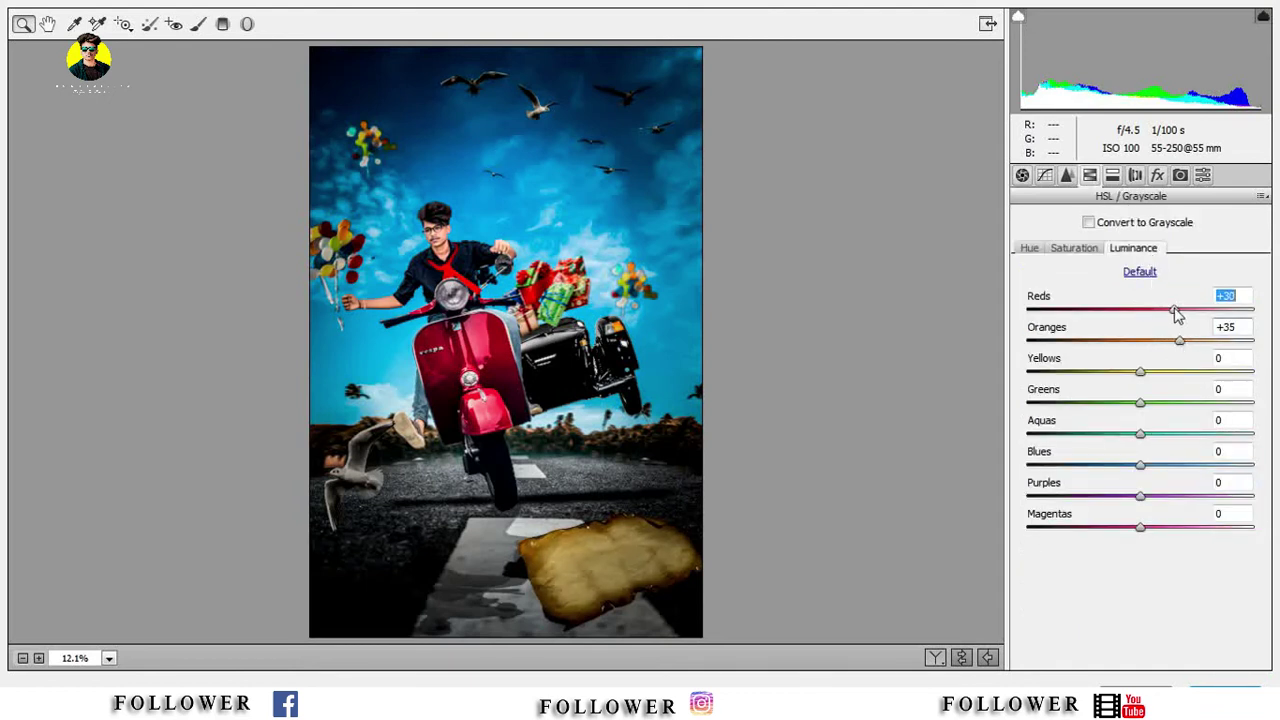
left_click(1022, 175)
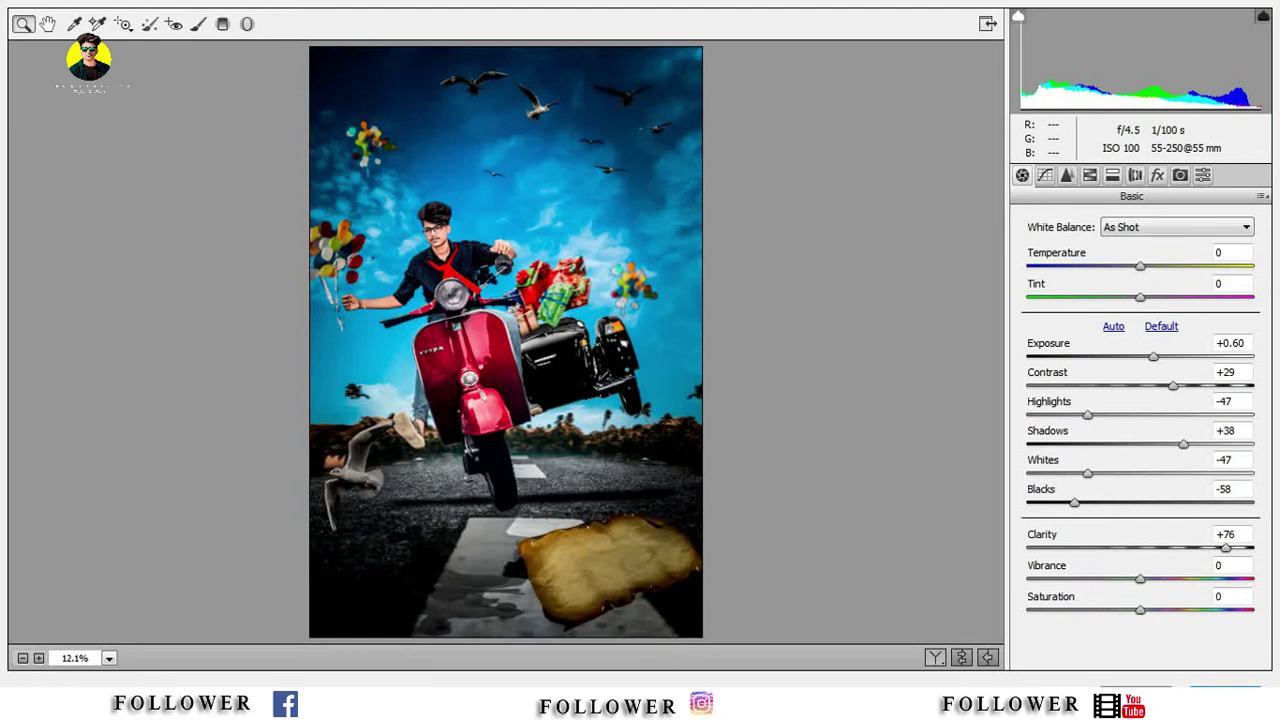
left_click_drag(1140, 615, 1119, 625)
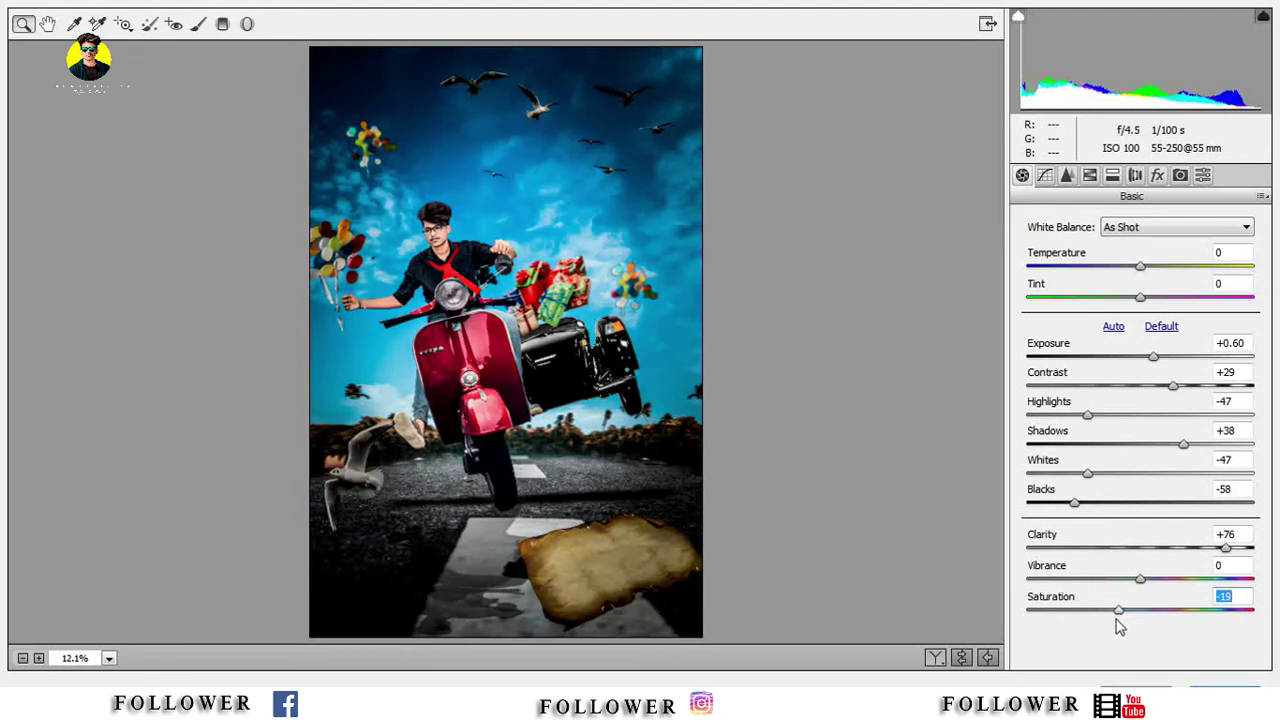
left_click_drag(1191, 548, 1211, 548)
left_click(1165, 582)
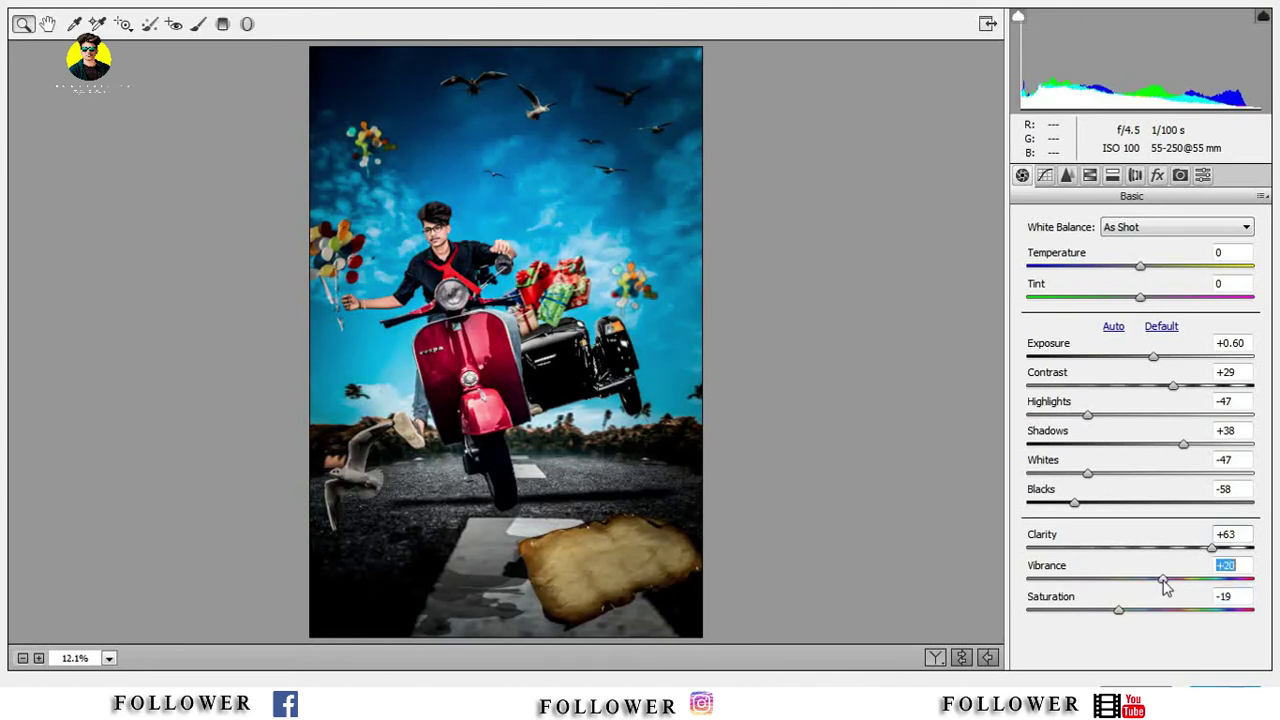
left_click_drag(1140, 615, 1146, 614)
left_click(1194, 549)
left_click(1208, 680)
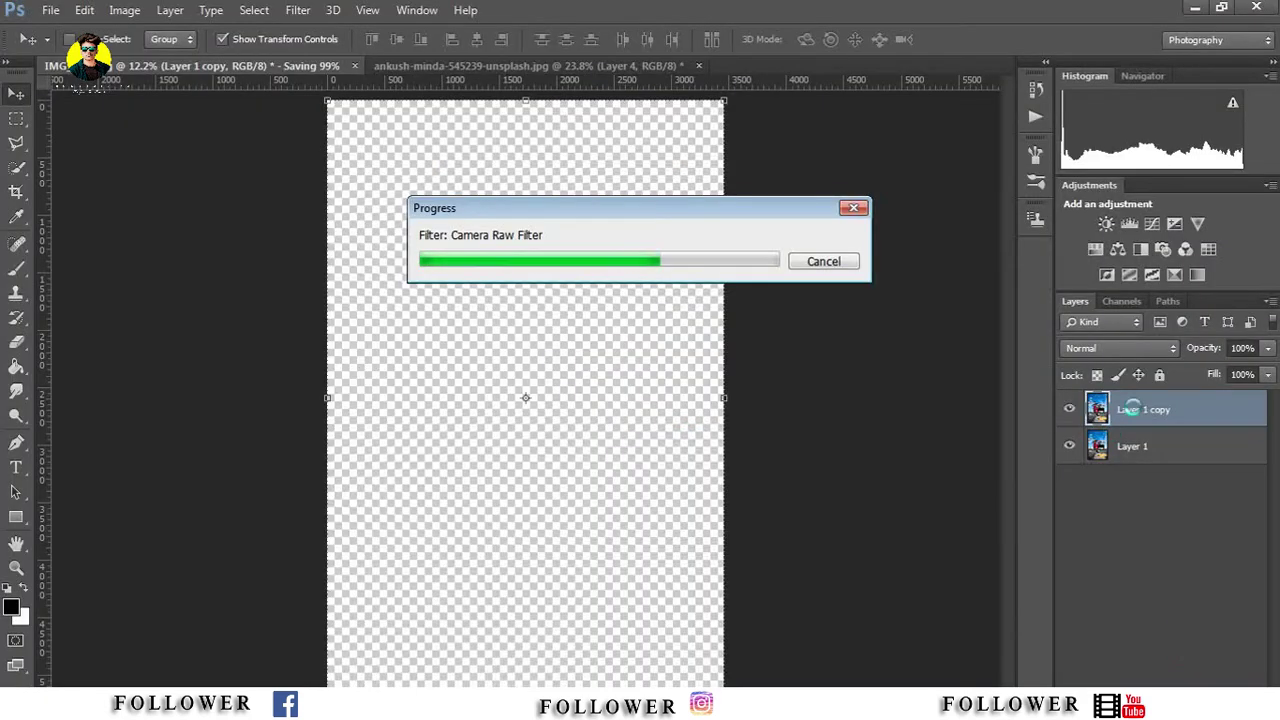
Step: Merge the graded image into one layer and duplicate it as Layer 1 copy 2
right_click(1130, 409)
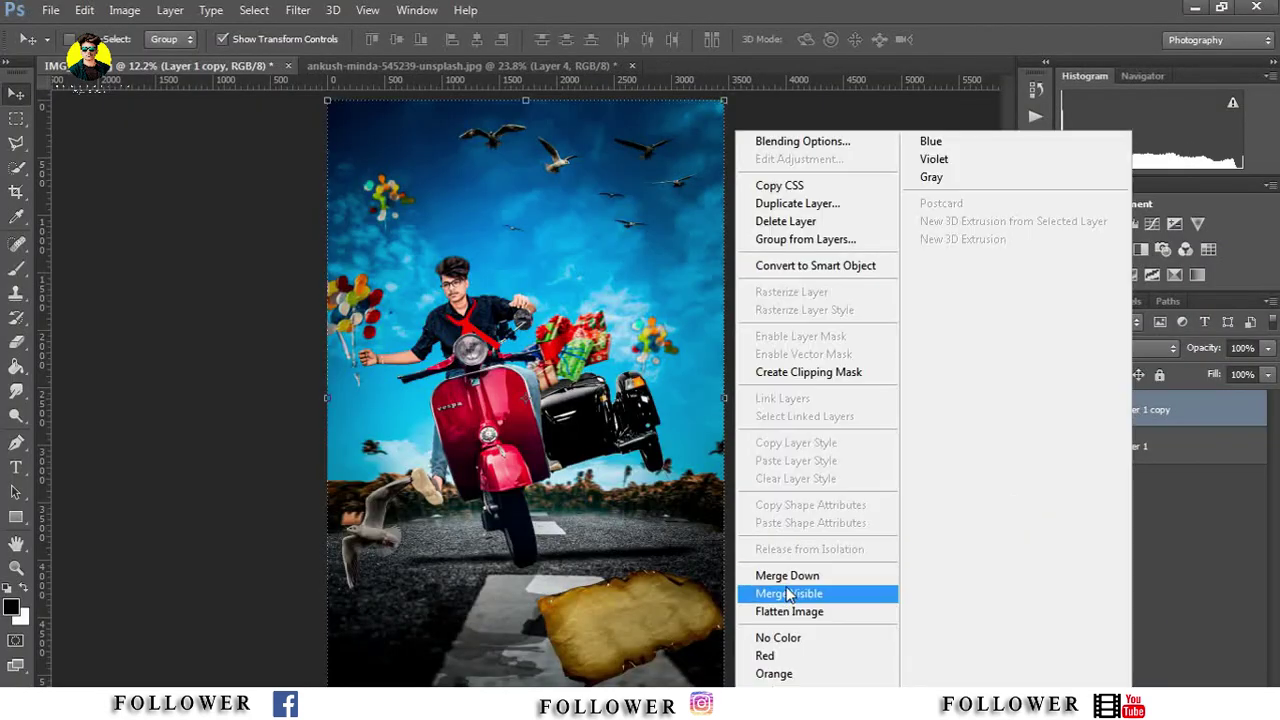
left_click(788, 594)
right_click(1160, 425)
key("Escape")
right_click(1167, 413)
left_click(820, 203)
key("Return")
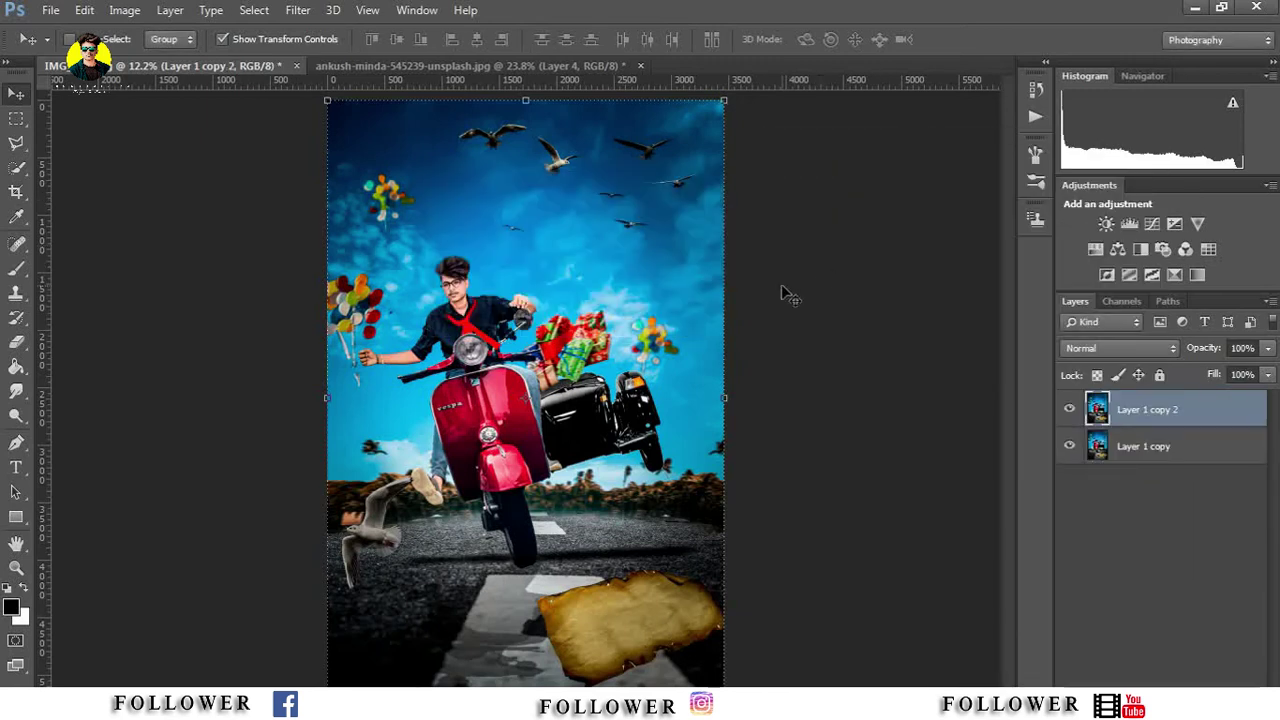
Step: Start a polygonal lasso outline around the left balloon bunch
key("l")
left_click(332, 252)
left_click(373, 265)
left_click(410, 311)
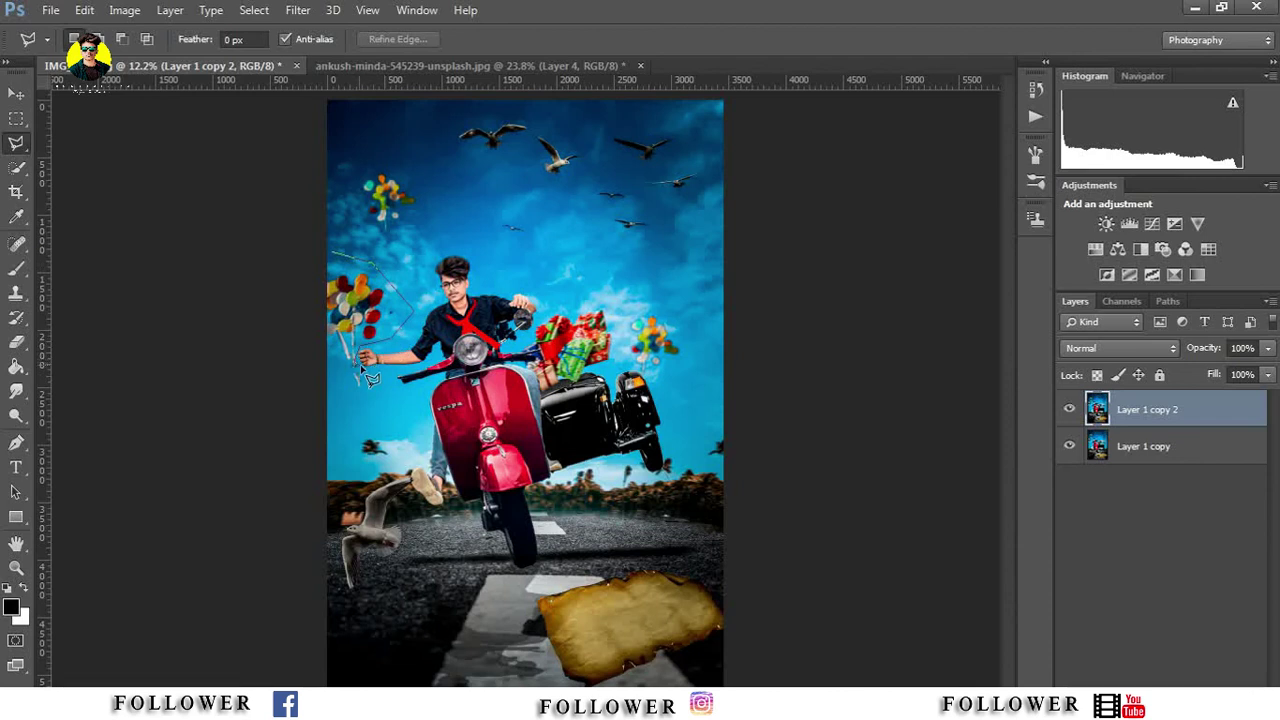
Step: Close the lasso around the left balloons and paste them onto a new layer
left_click(336, 258)
left_click(84, 10)
left_click(140, 124)
left_click(84, 10)
left_click(140, 157)
Step: Rotate the pasted balloons about -19° and raise them slightly
key("v")
key("ctrl+t")
left_click_drag(432, 248, 420, 210)
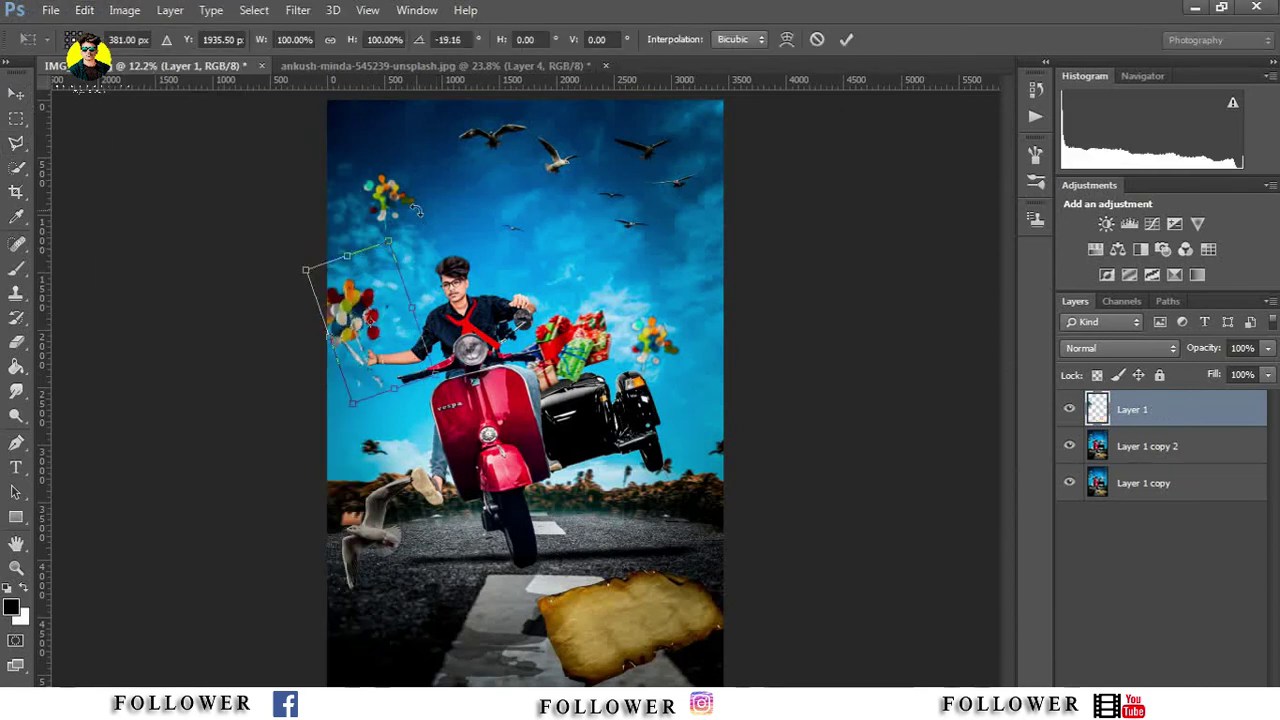
left_click_drag(384, 358, 382, 346)
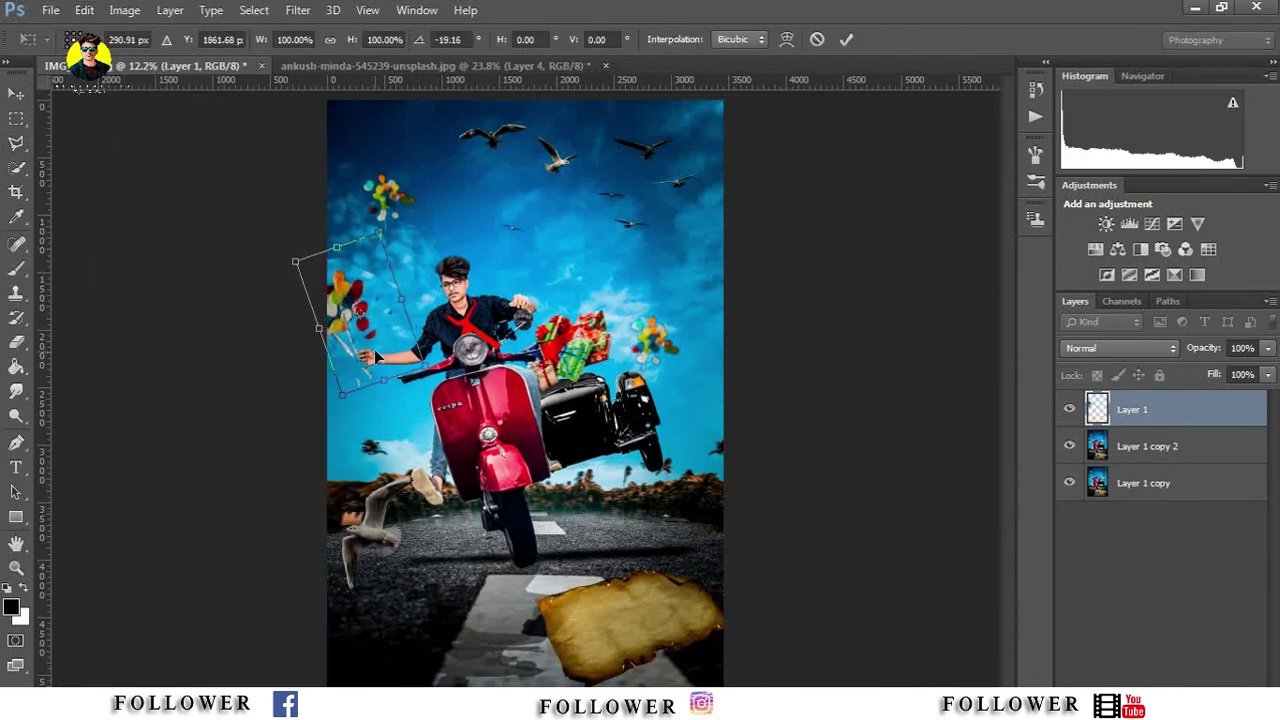
left_click(848, 40)
left_click(16, 568)
left_click_drag(343, 357, 520, 427)
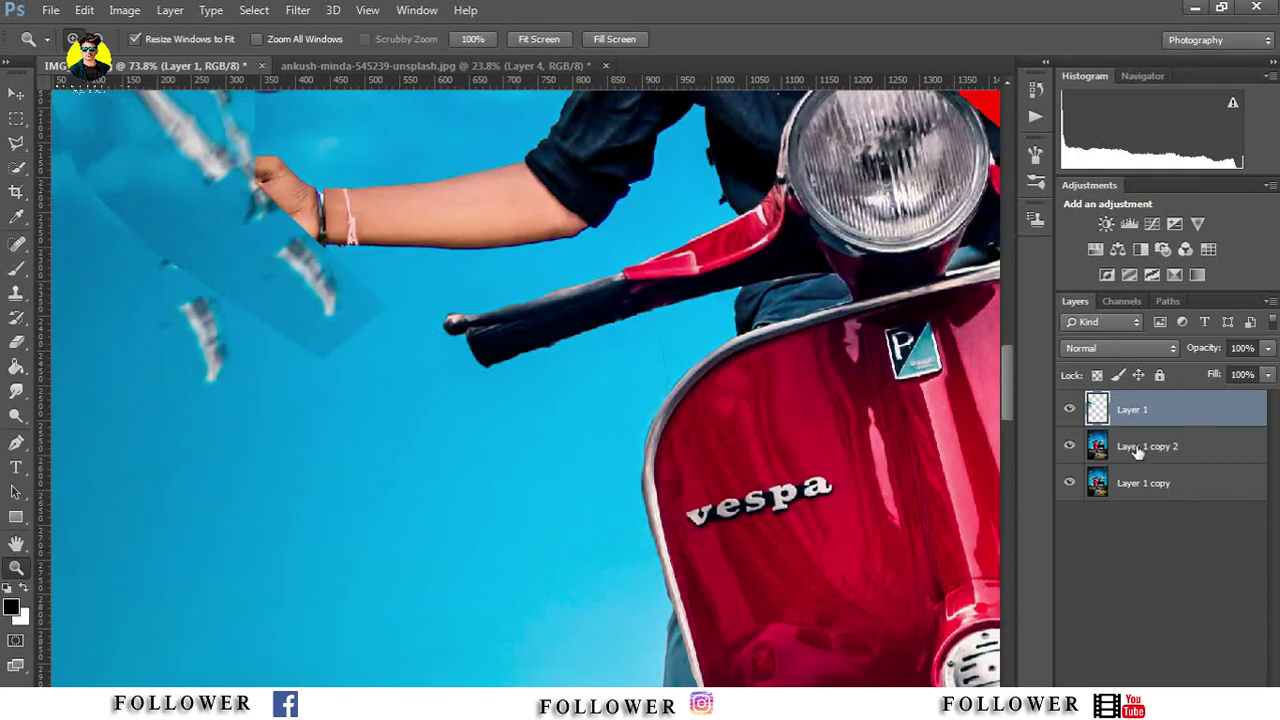
Step: Fade the balloon copy to 59% fill and erase it off the rider's hand
left_click_drag(1256, 377, 1228, 396)
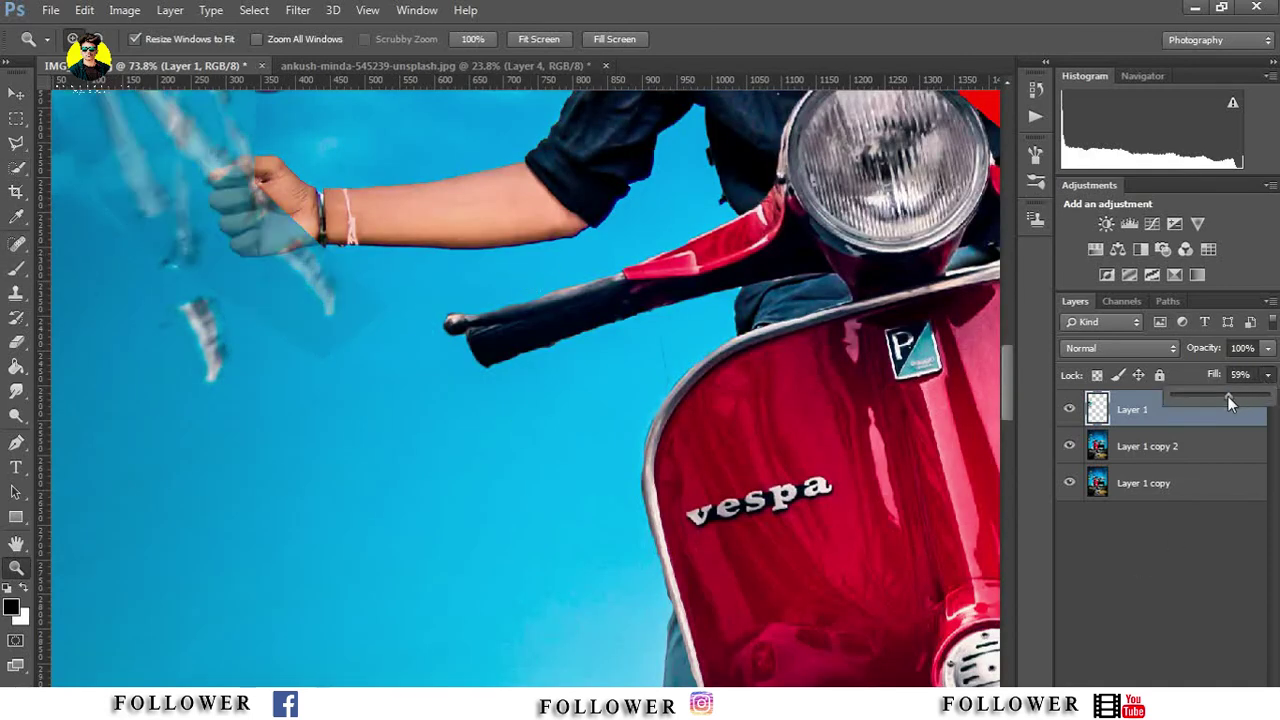
key("e")
right_click(388, 239)
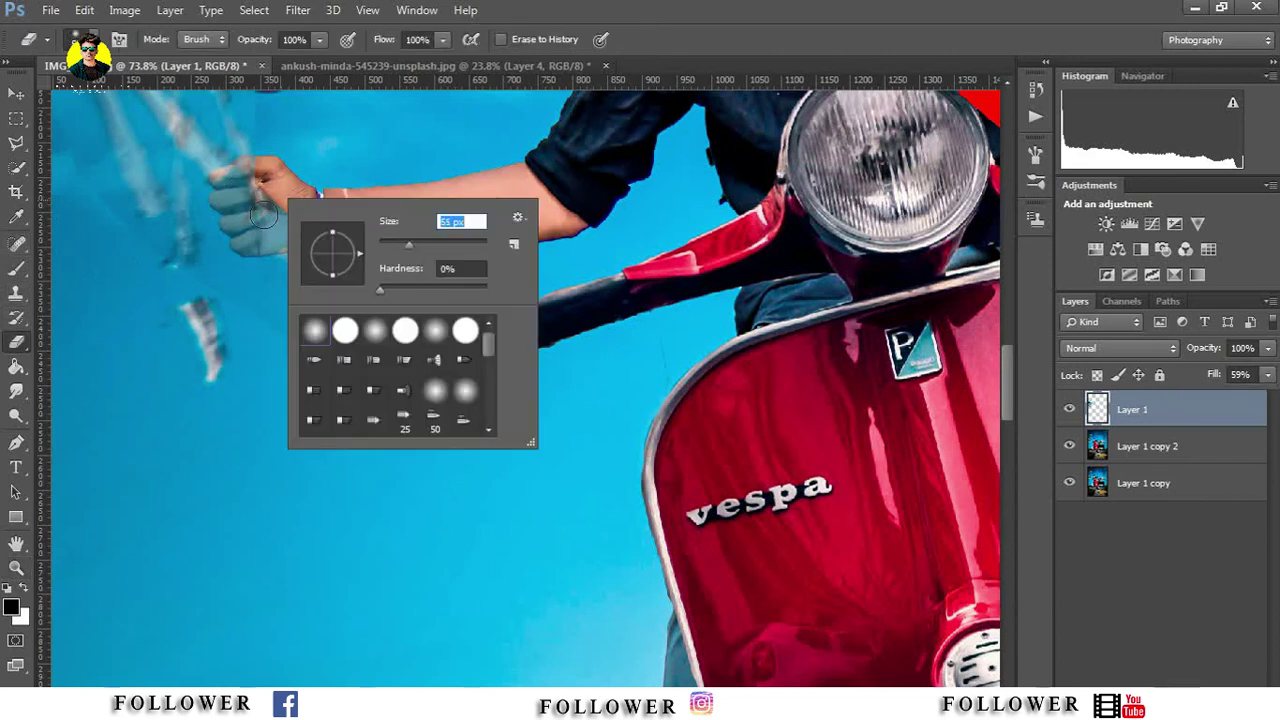
key("Return")
mouse_move(235, 211)
left_mouse_down()
mouse_move(252, 245)
mouse_move(279, 208)
left_mouse_up()
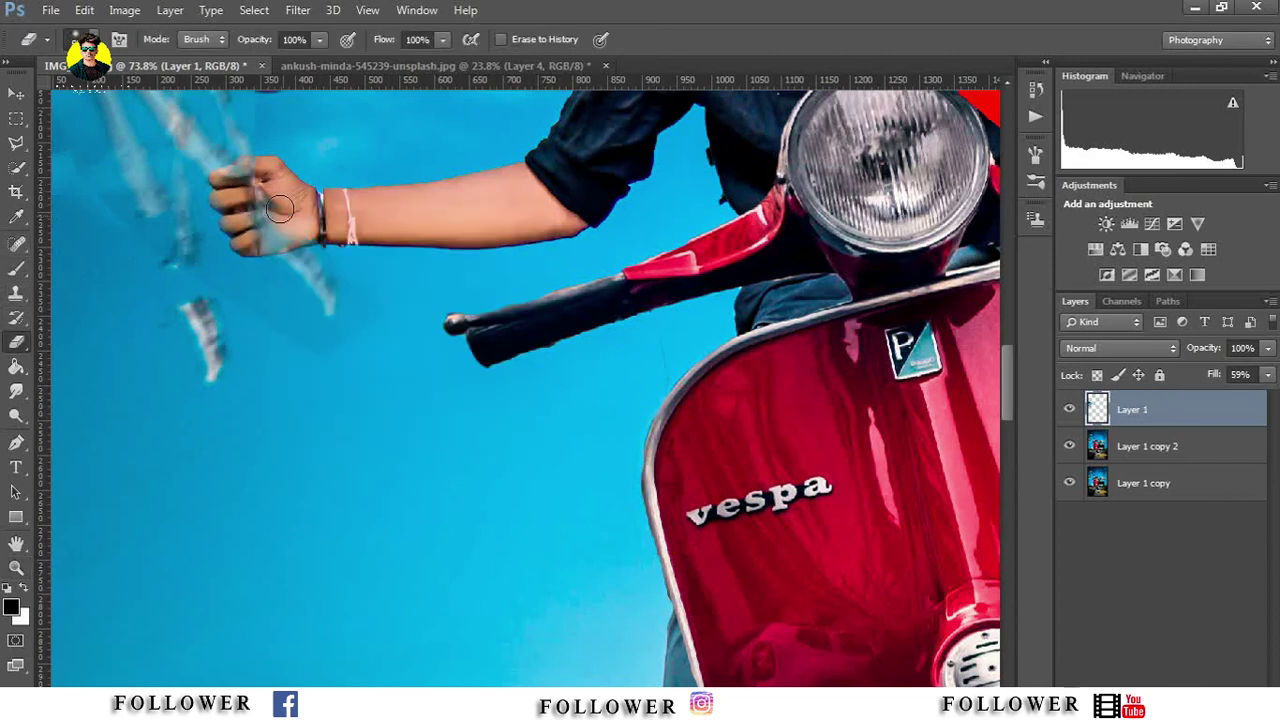
Step: Spot-heal the dark spots in the sky on Layer 1 copy 2, then fit the view
left_click(16, 247)
left_click(1120, 440)
right_click(300, 408)
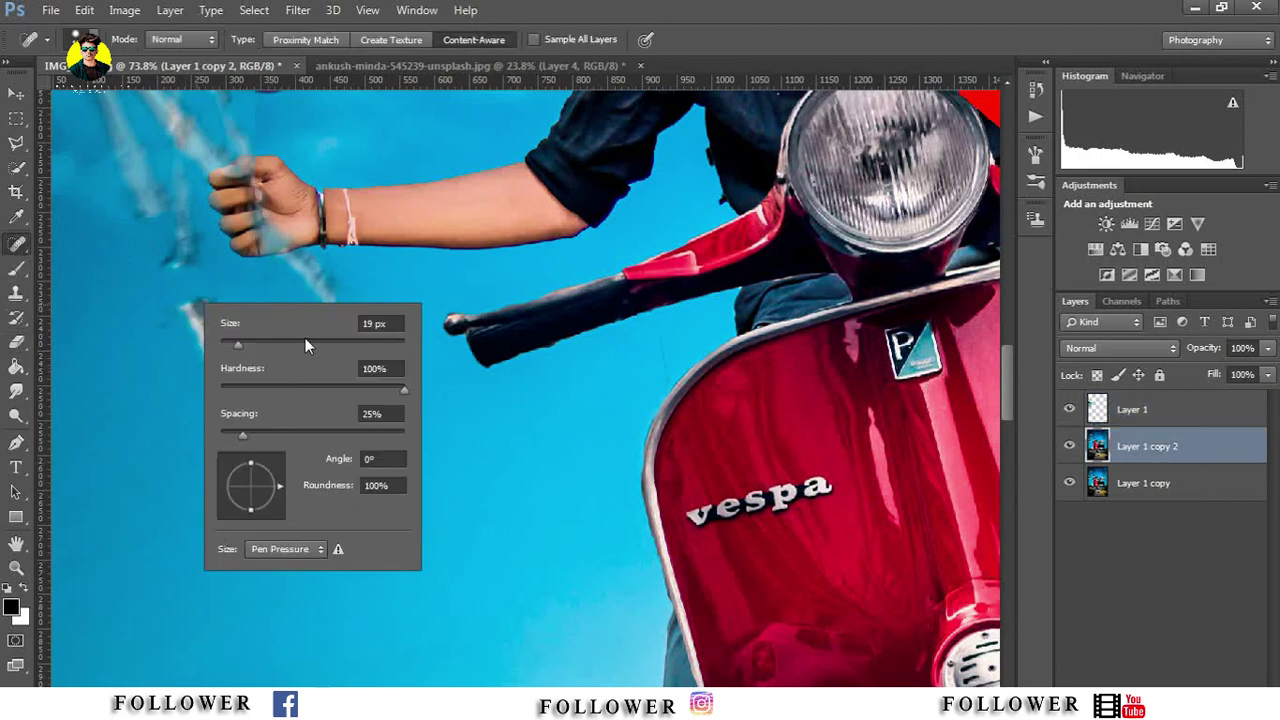
key("Return")
left_click_drag(140, 215, 205, 378)
left_click_drag(135, 262, 140, 257)
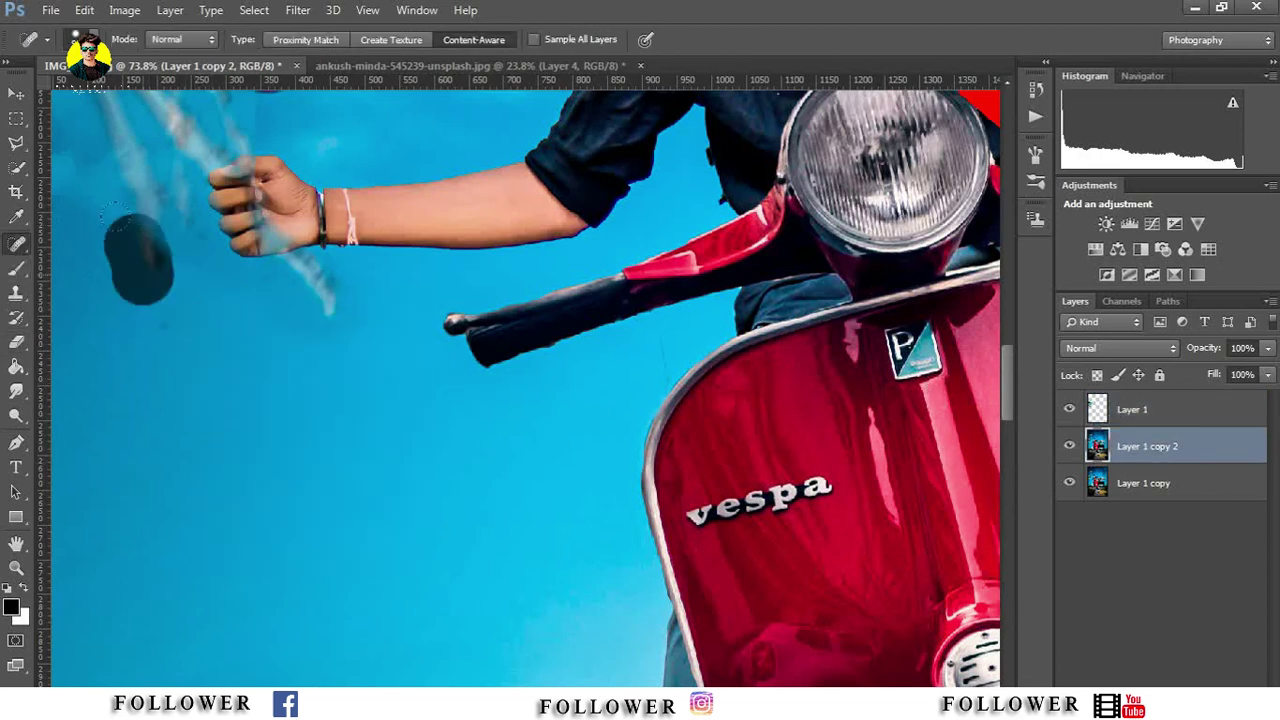
key("z")
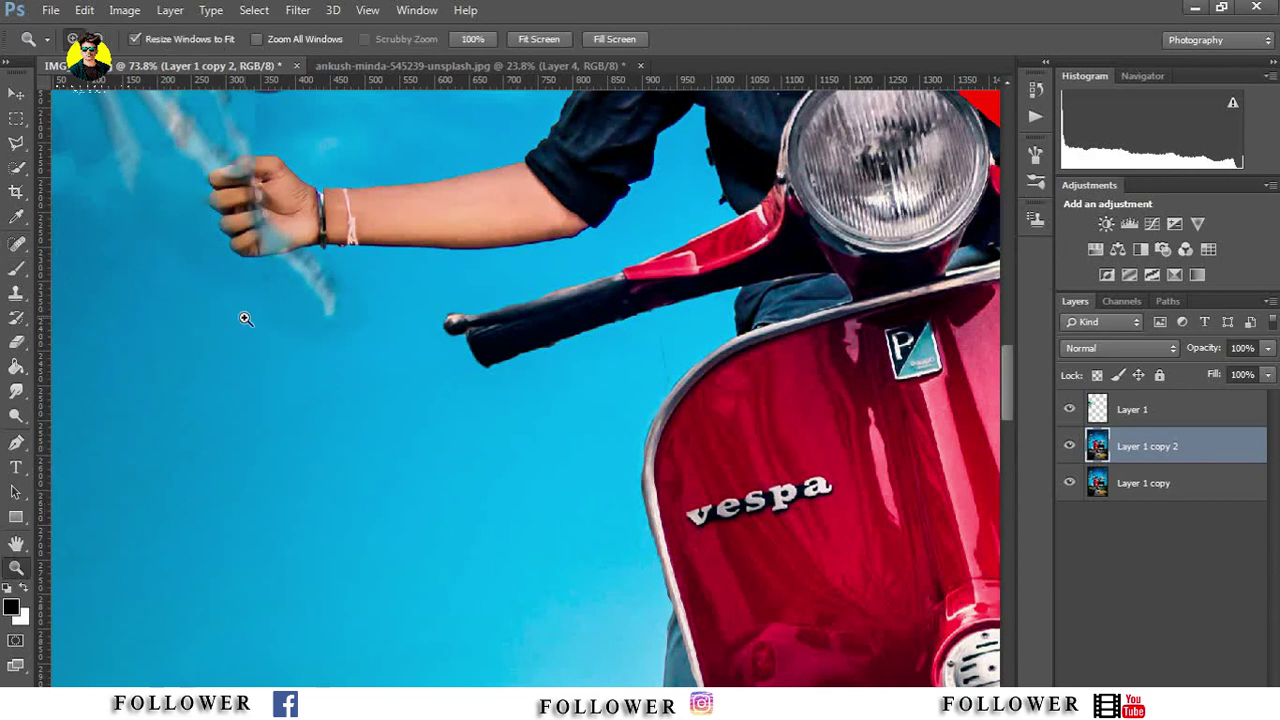
right_click(243, 323)
left_click(290, 332)
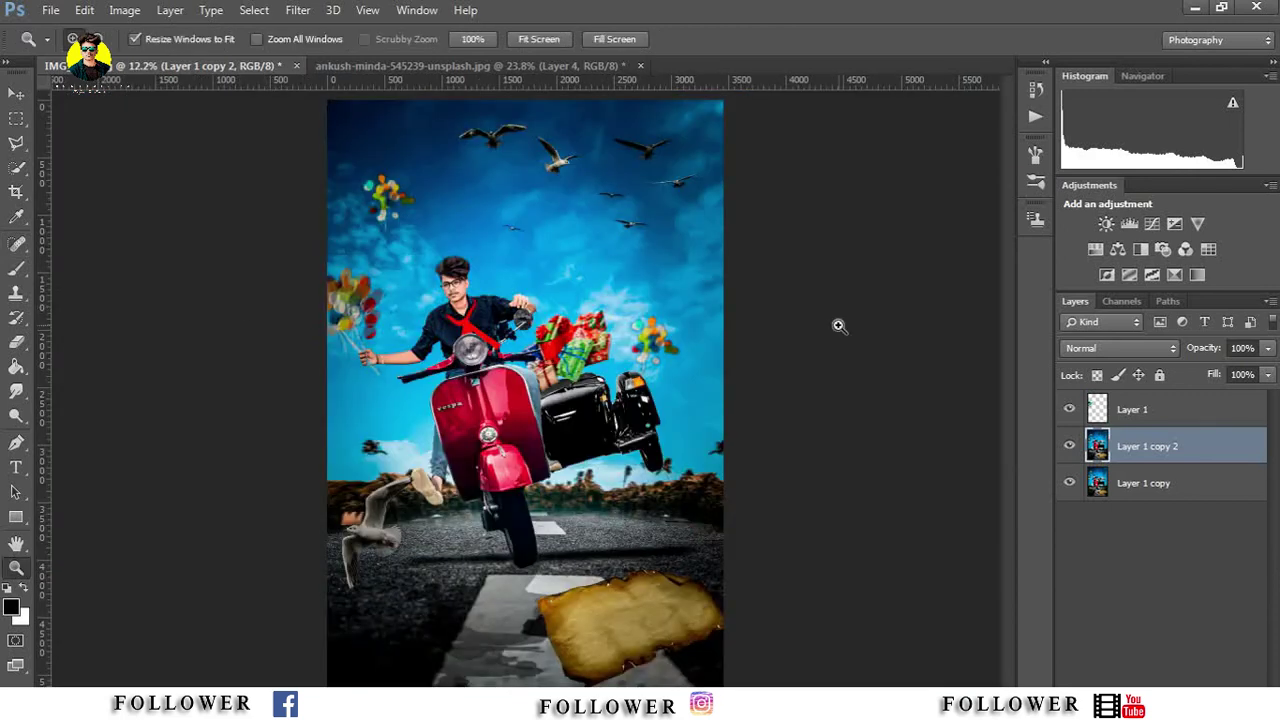
Step: Raise Layer 1's fill to 100% and erase the stray area around the lower red balloon
left_click(1168, 420)
left_click(1267, 378)
left_click_drag(1267, 383, 1270, 410)
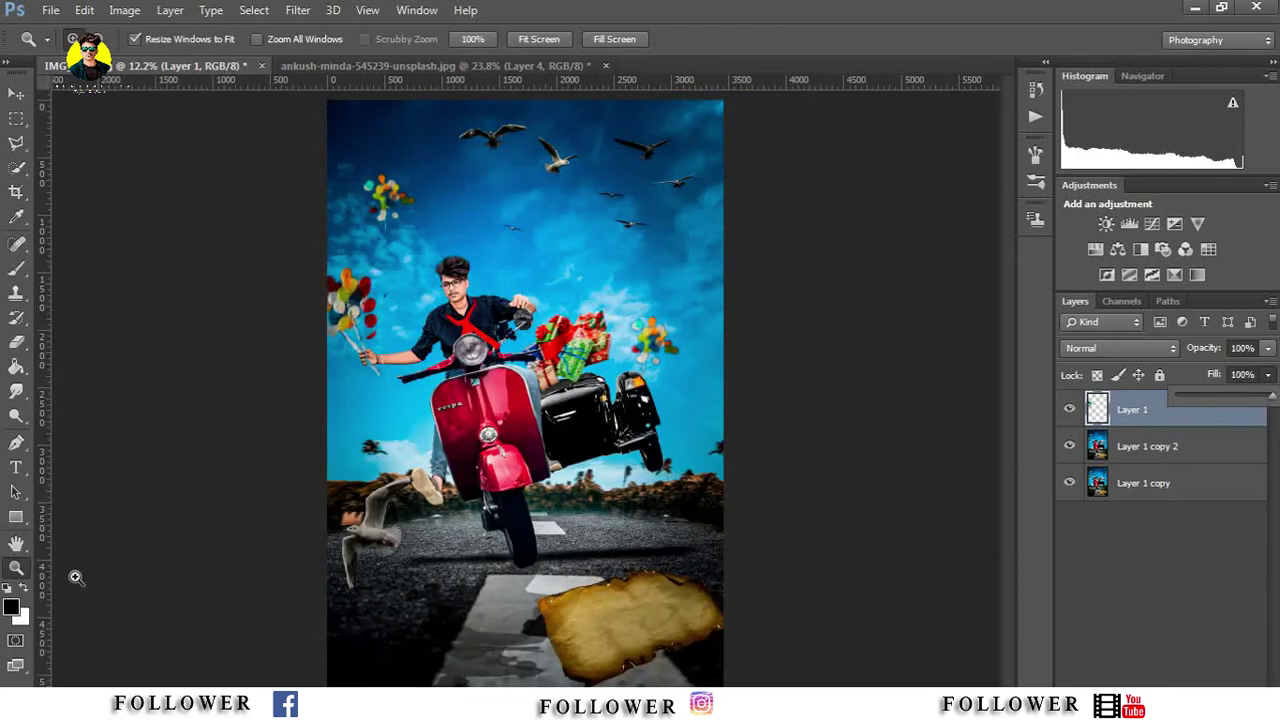
left_click_drag(283, 243, 540, 357)
left_click(17, 343)
right_click(394, 343)
key("Return")
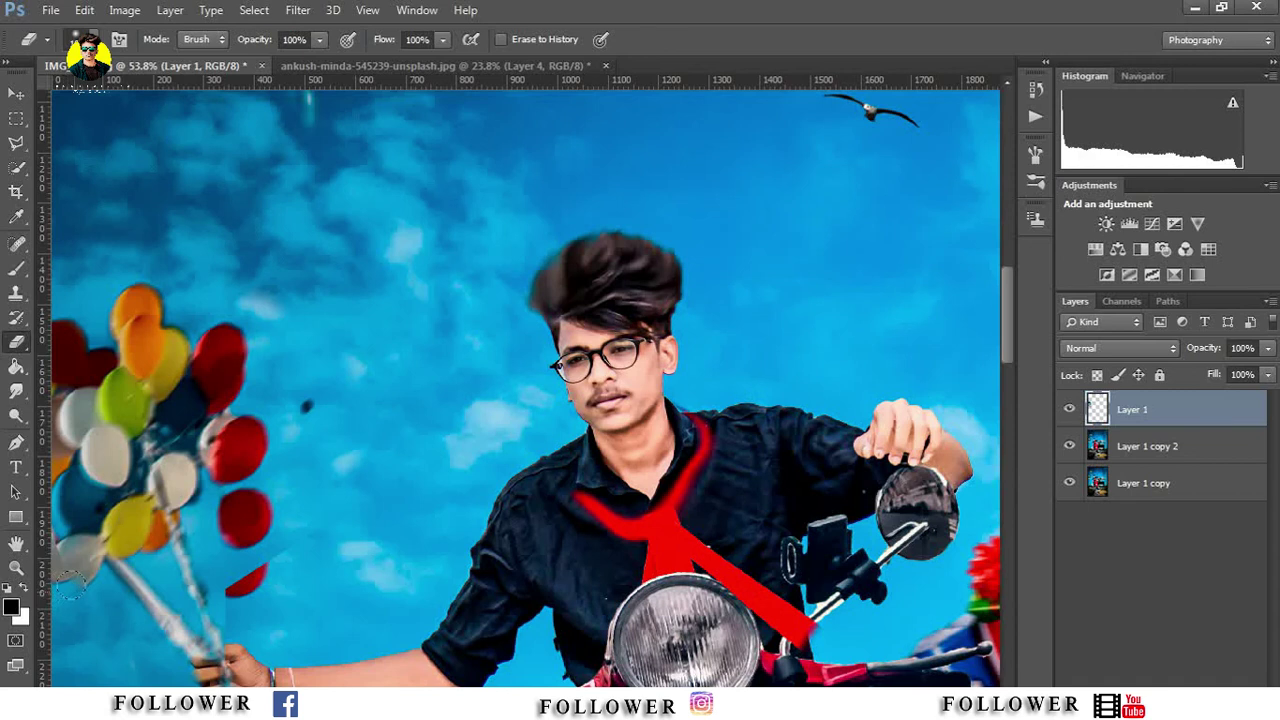
left_click_drag(277, 558, 233, 578)
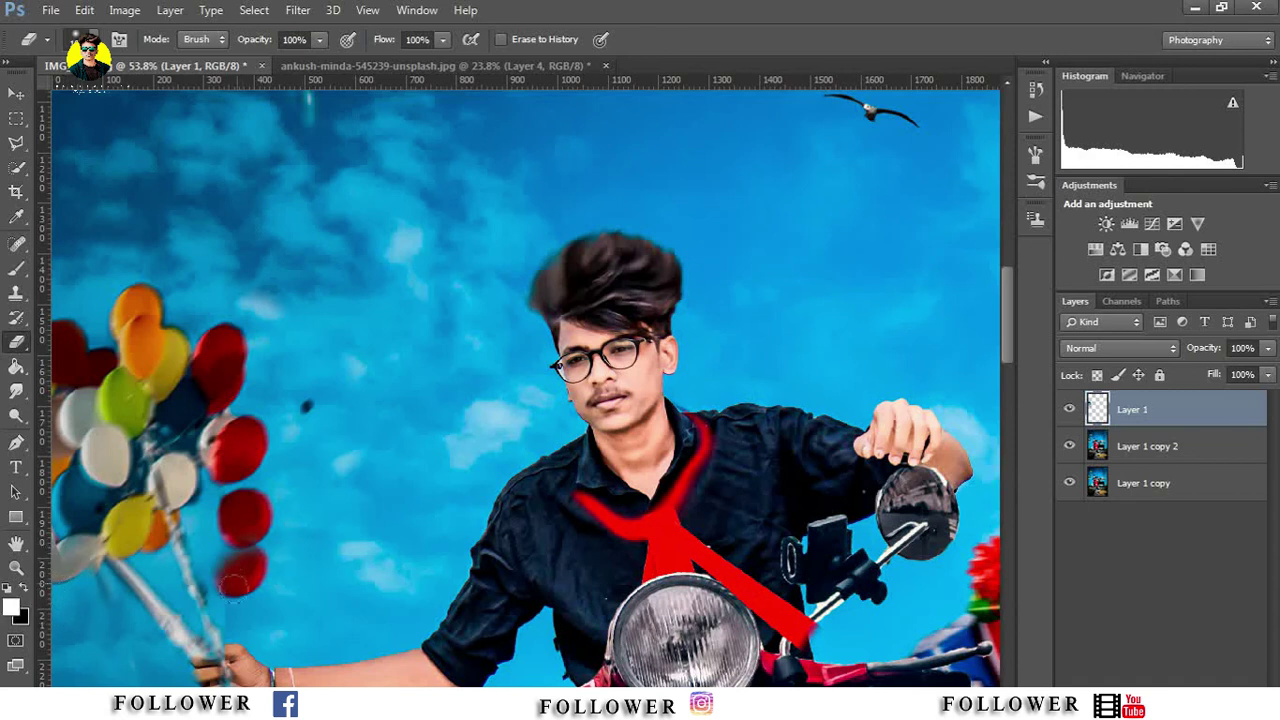
Step: Fit the composite on screen and merge all visible layers into Layer 1
left_click(16, 567)
right_click(272, 413)
left_click(310, 426)
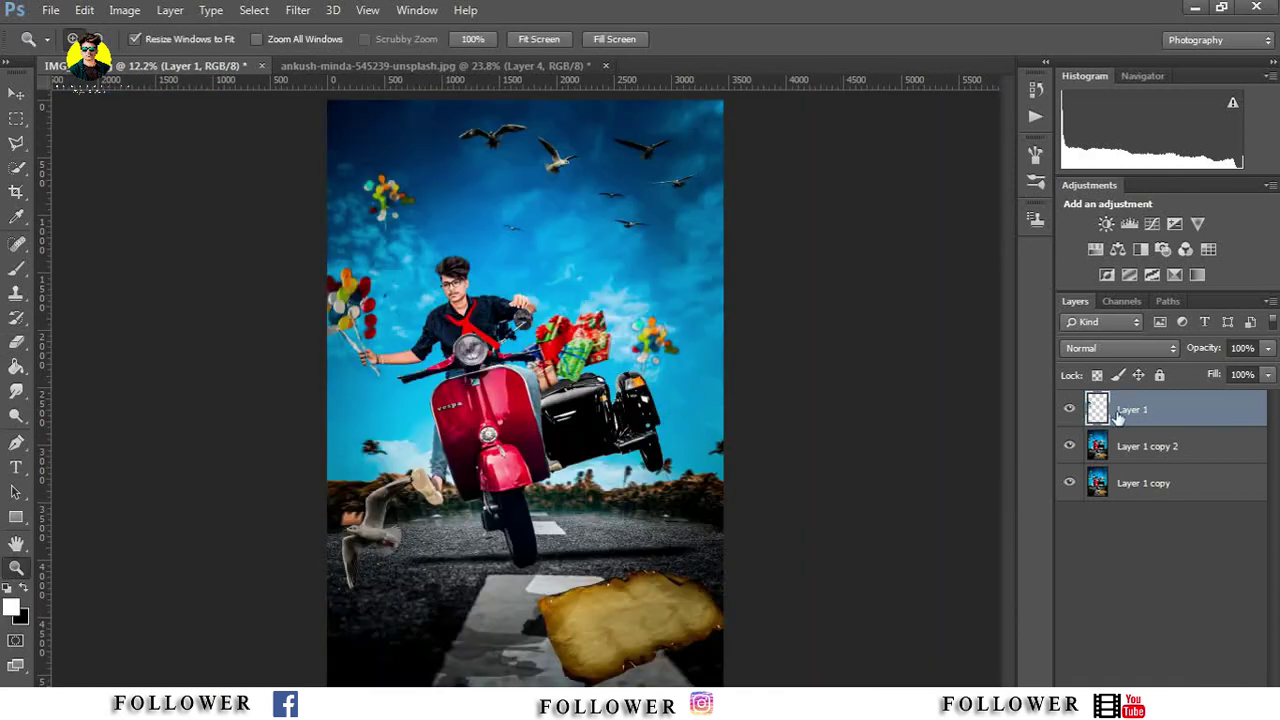
right_click(1140, 412)
left_click(808, 594)
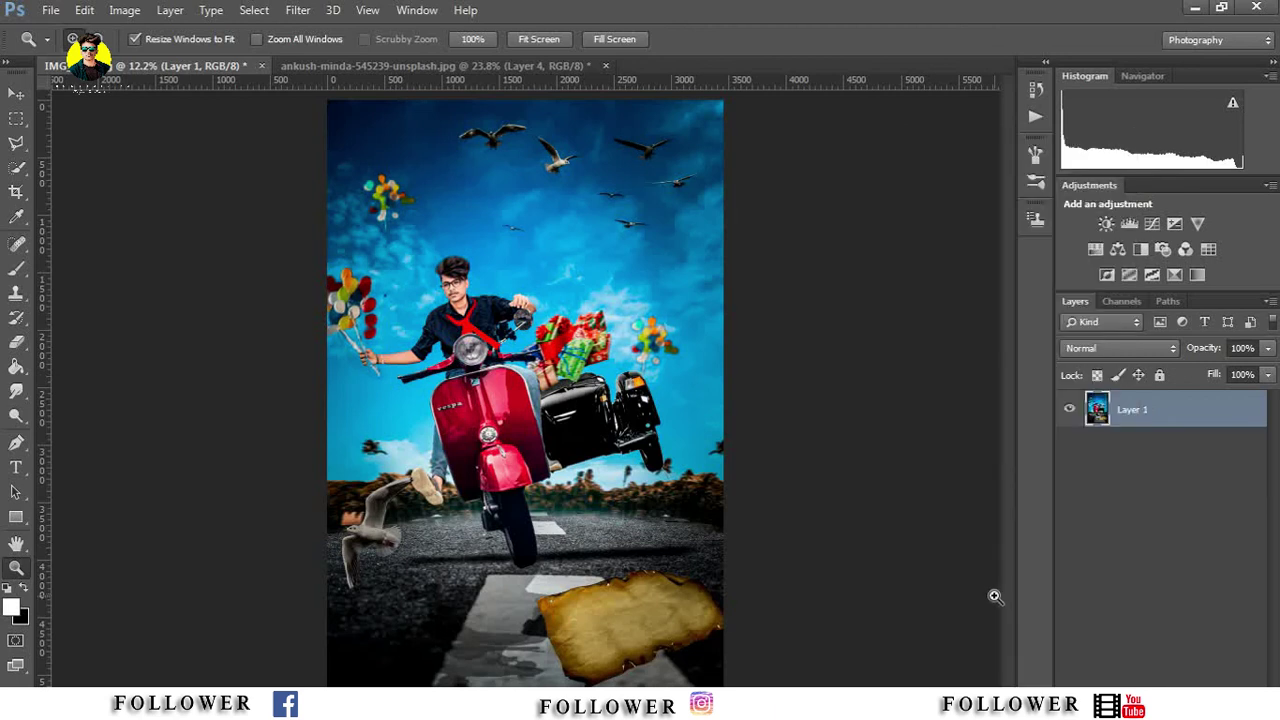
right_click(1175, 413)
Step: Place BALOON-BOX from the Pubg > DIWALI PICK > Bck folder as a linked image
left_click(45, 11)
left_click(80, 352)
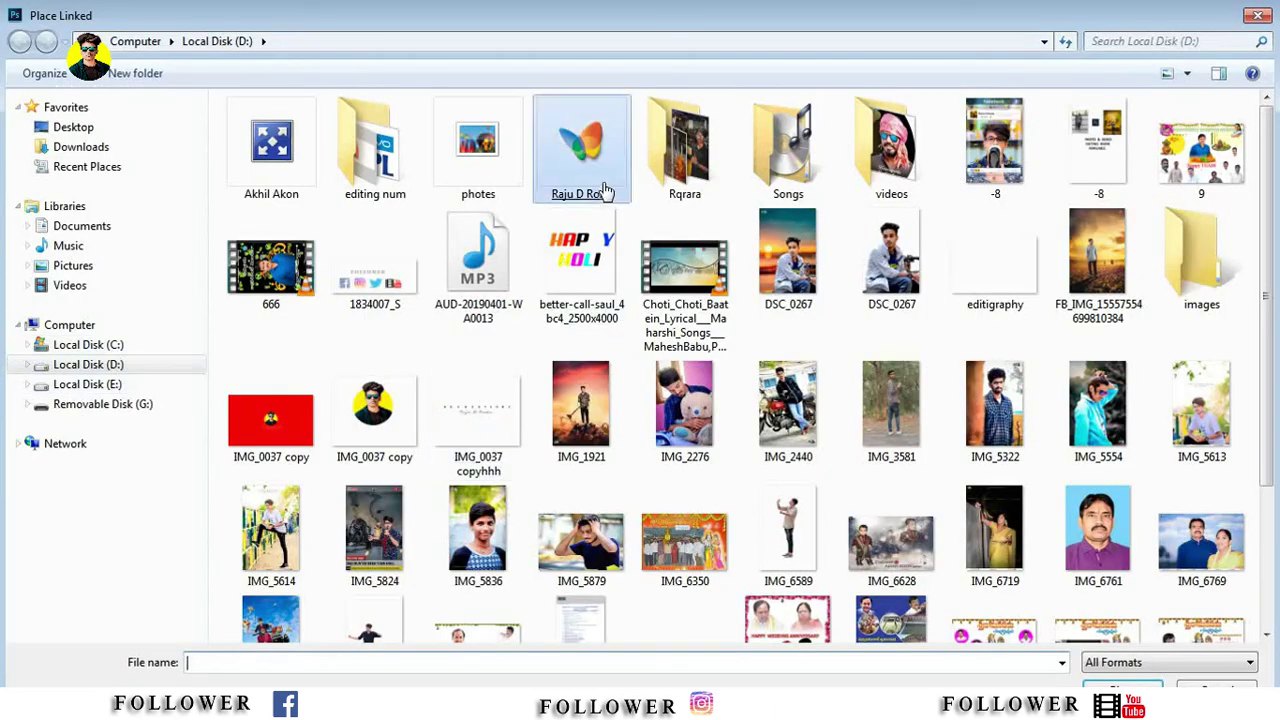
double_click(581, 150)
double_click(285, 170)
double_click(266, 177)
double_click(266, 177)
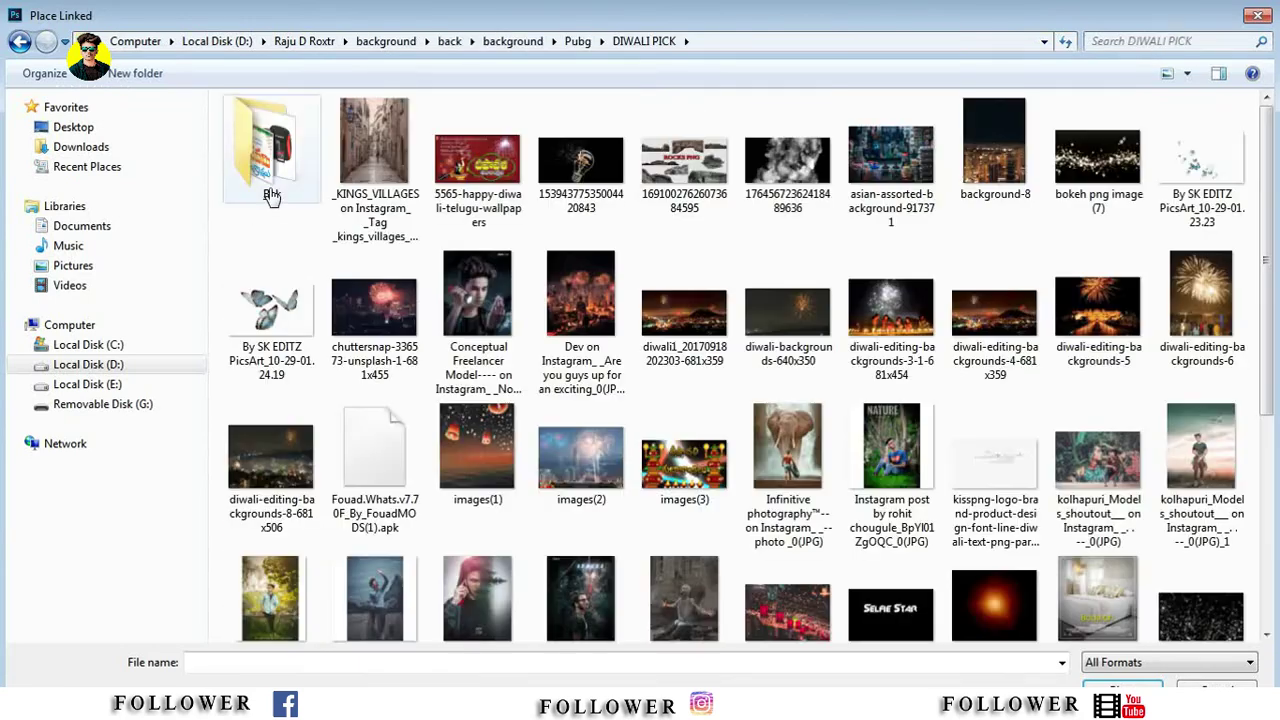
left_click(1228, 188)
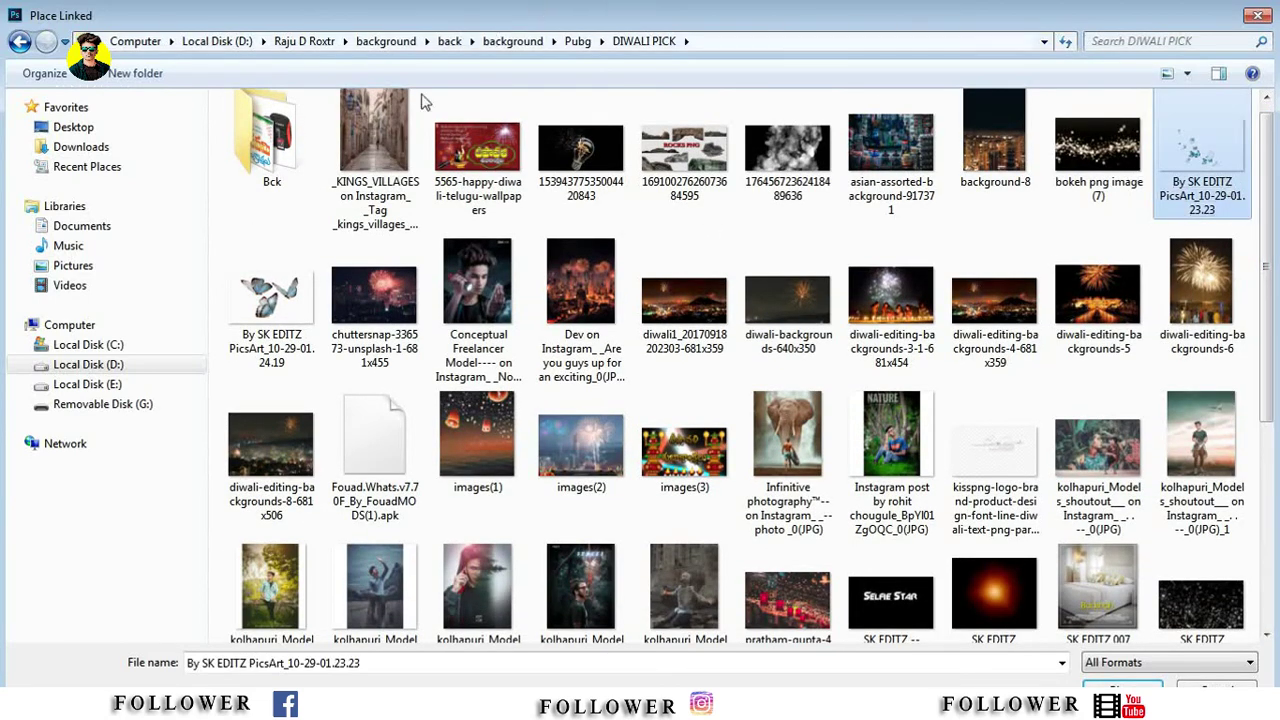
double_click(266, 150)
left_click_drag(1268, 185, 1268, 268)
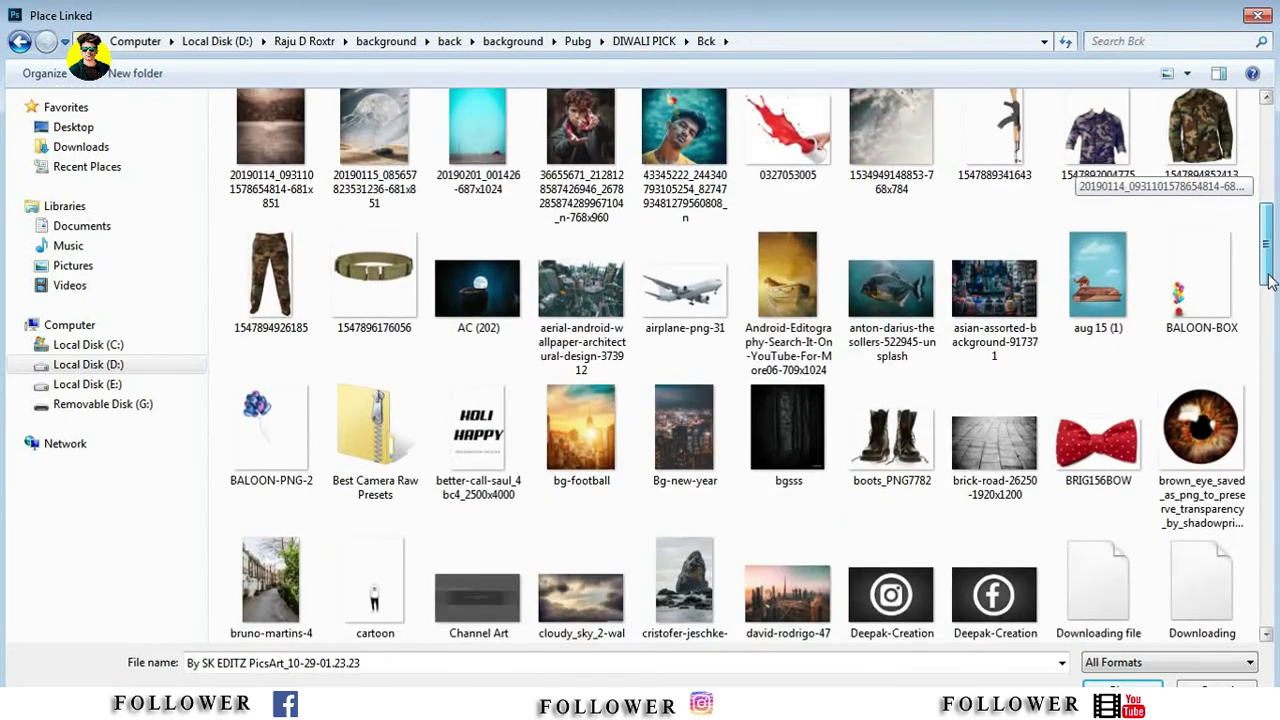
left_click(1200, 318)
double_click(1200, 318)
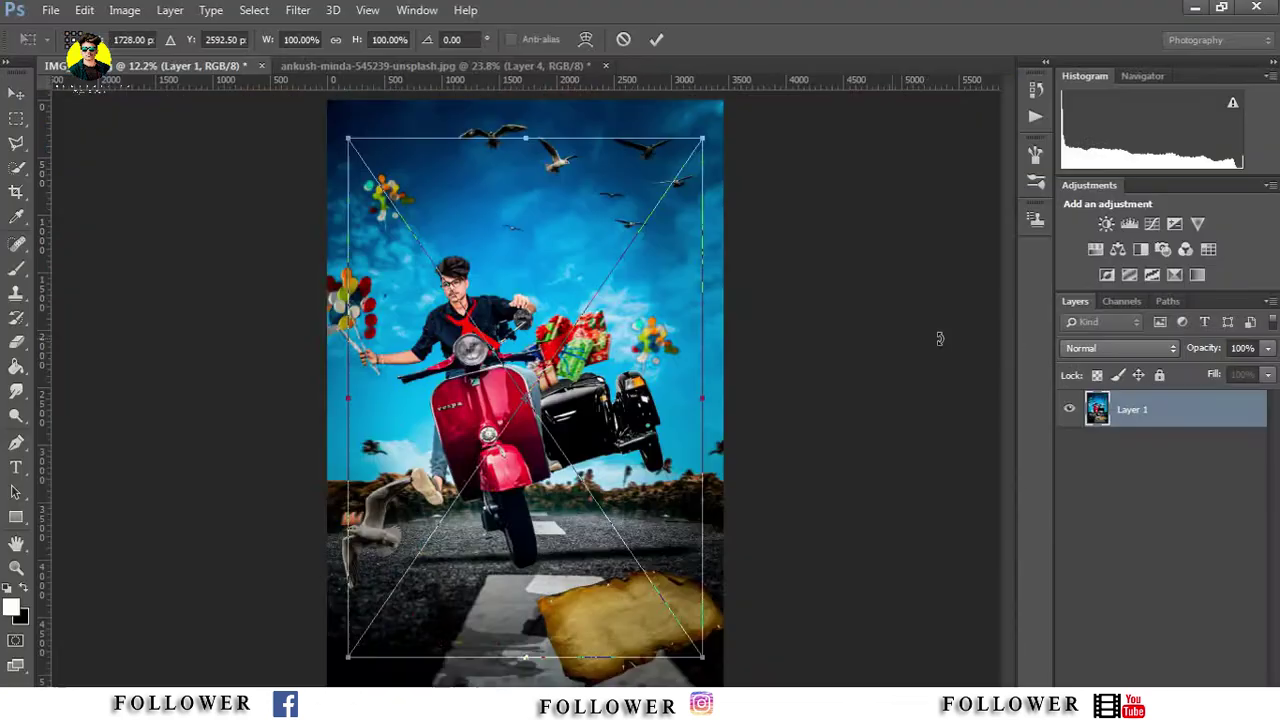
Step: Shrink the balloons to about 44% and move them into the sky above the boy
left_click_drag(704, 146, 541, 376)
left_click_drag(440, 626, 575, 302)
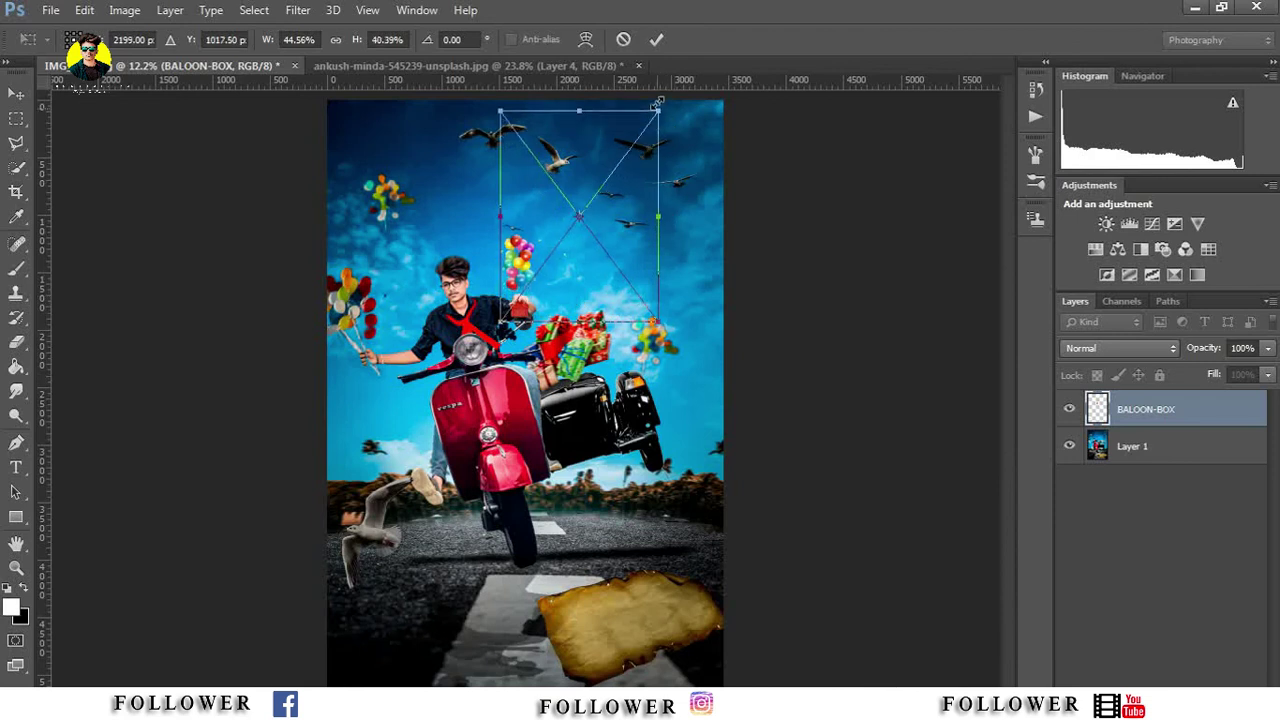
left_click(656, 39)
Step: Soften the balloons with a Field Blur
left_click(298, 10)
mouse_move(307, 236)
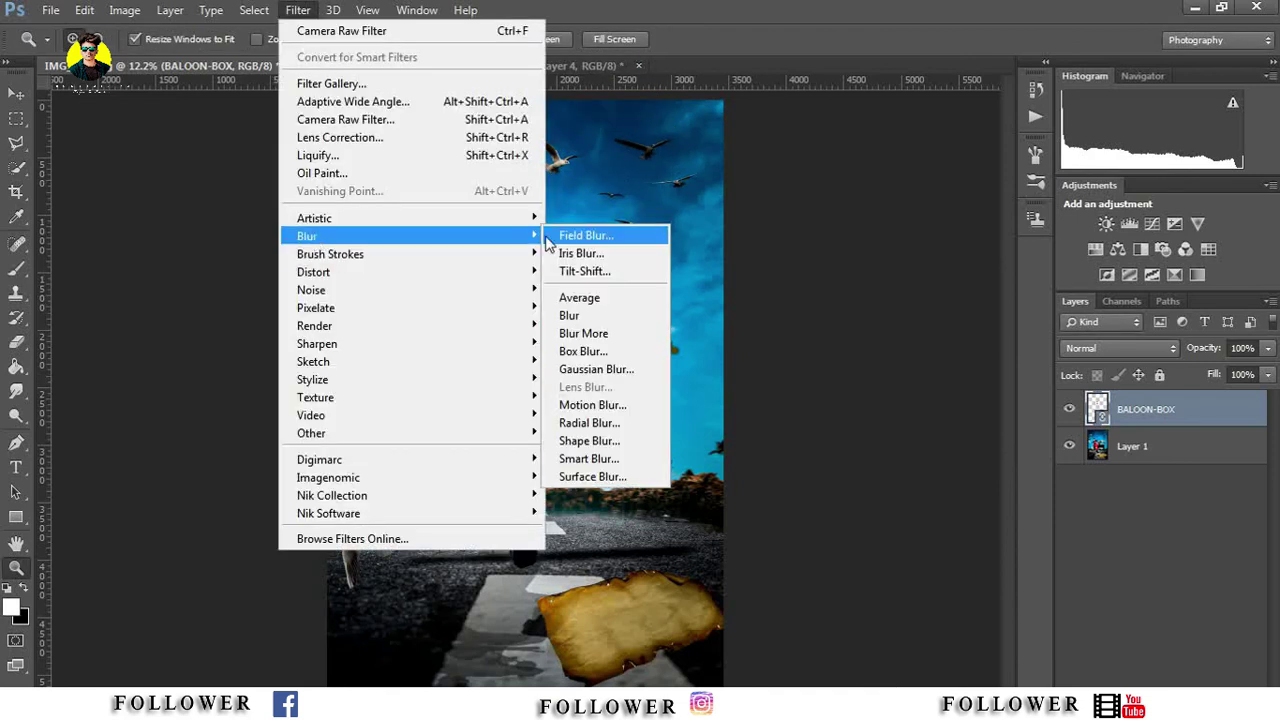
left_click(595, 236)
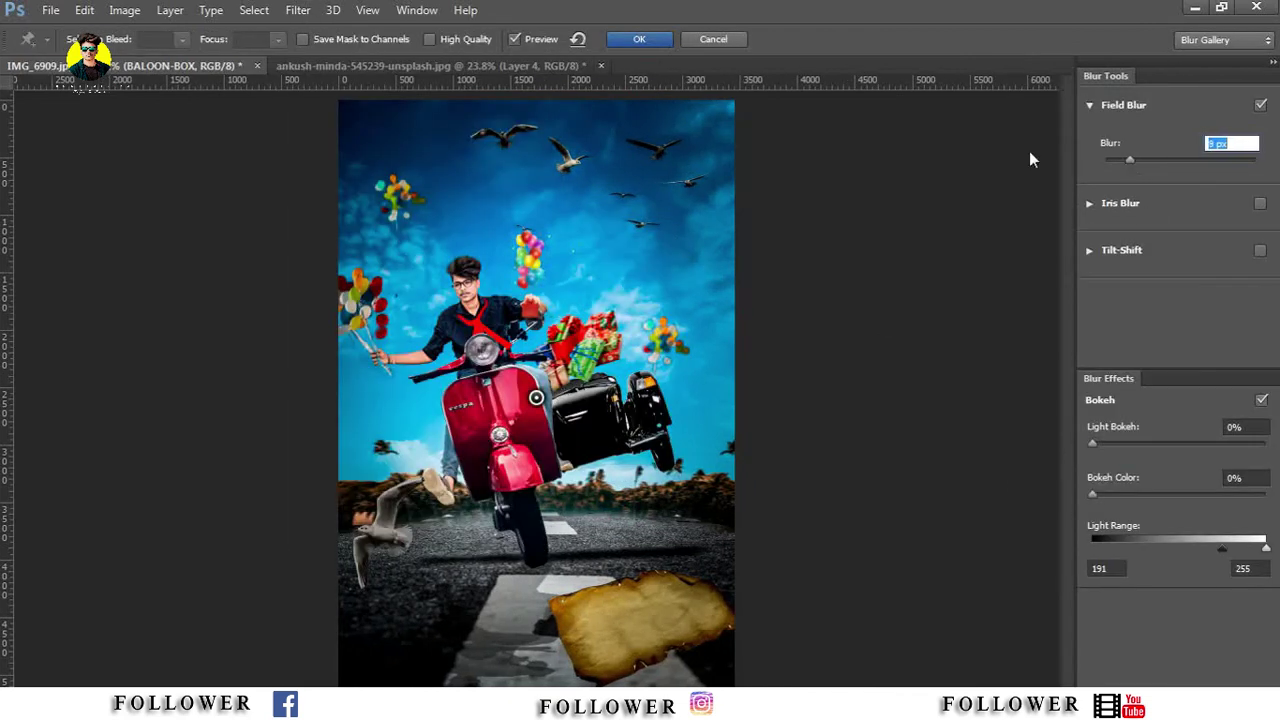
left_click(645, 40)
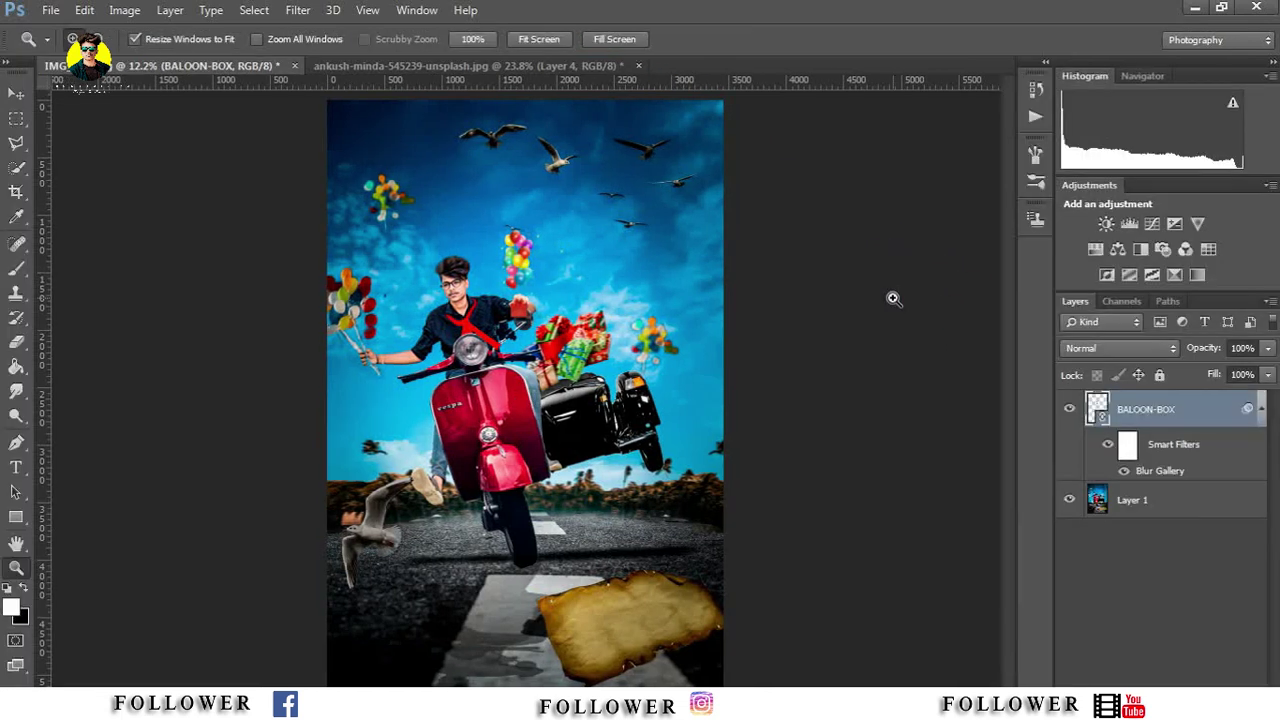
Step: Grade the balloons in Camera Raw with Shadows -43 and Clarity +18
left_click(298, 10)
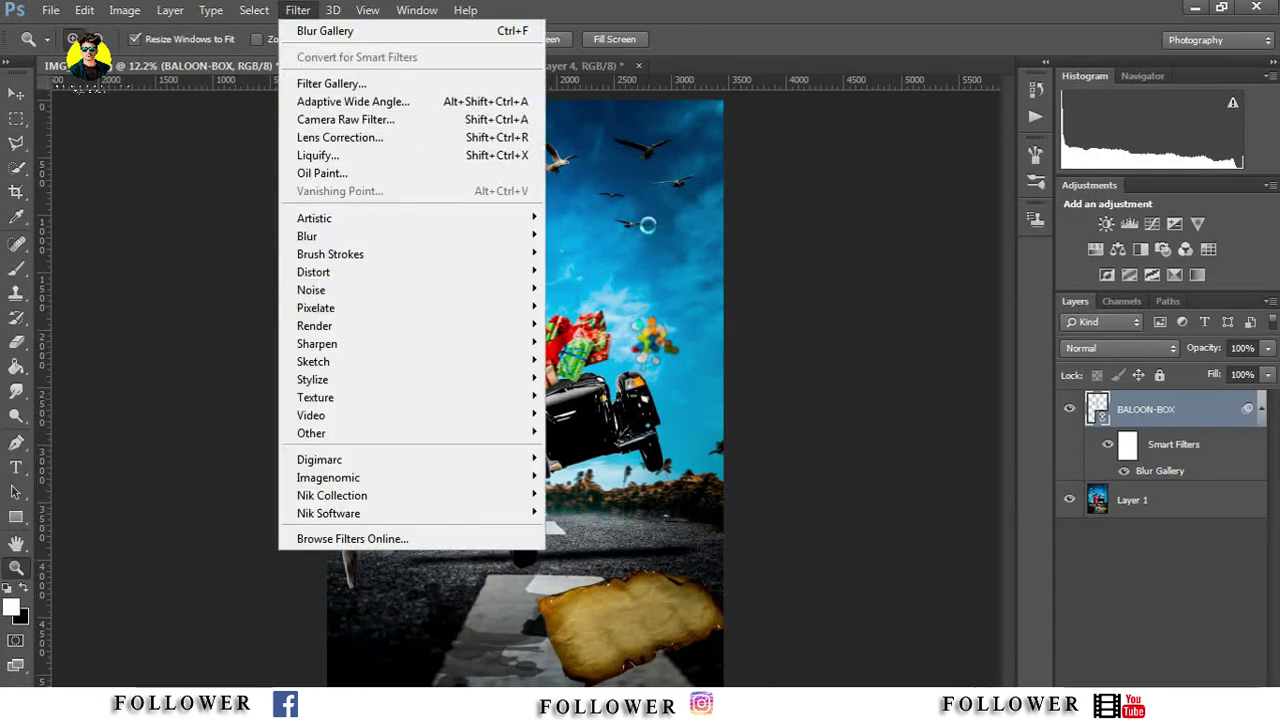
key("ctrl+shift+a")
left_click_drag(1140, 444, 1035, 444)
left_click_drag(1140, 548, 1195, 548)
left_click_drag(1077, 447, 1091, 444)
left_click_drag(1168, 552, 1162, 550)
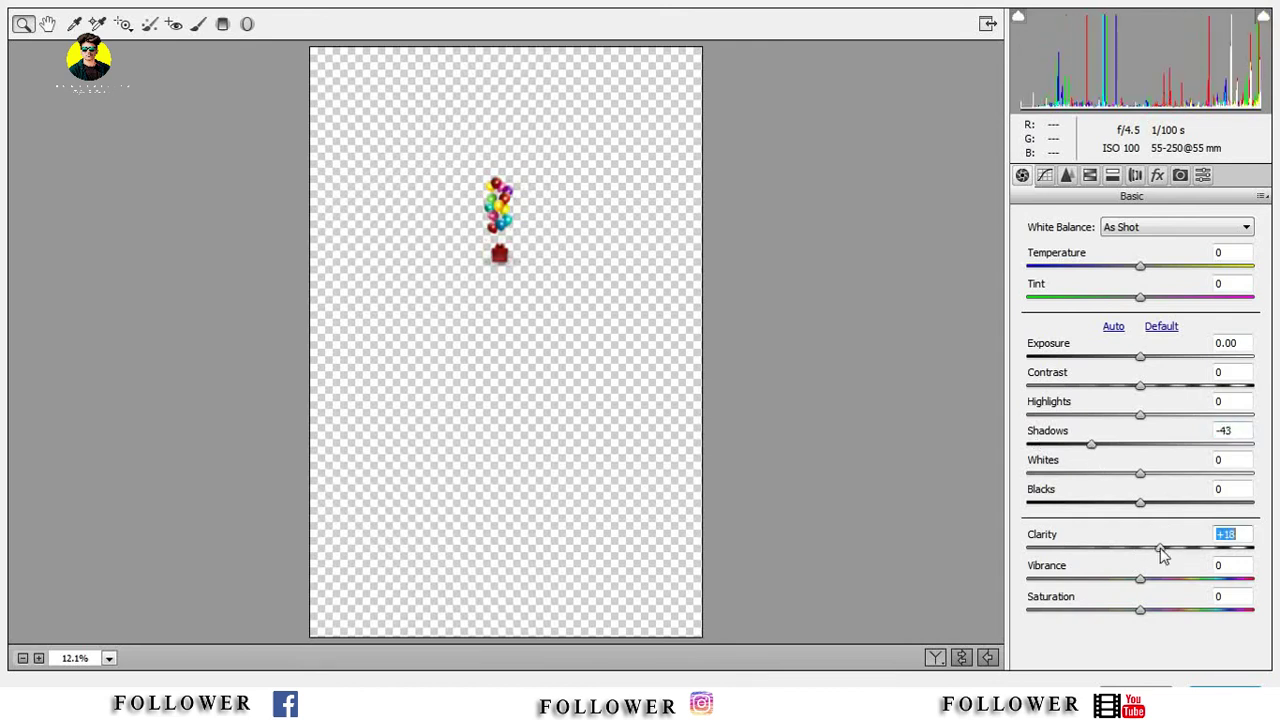
key("Return")
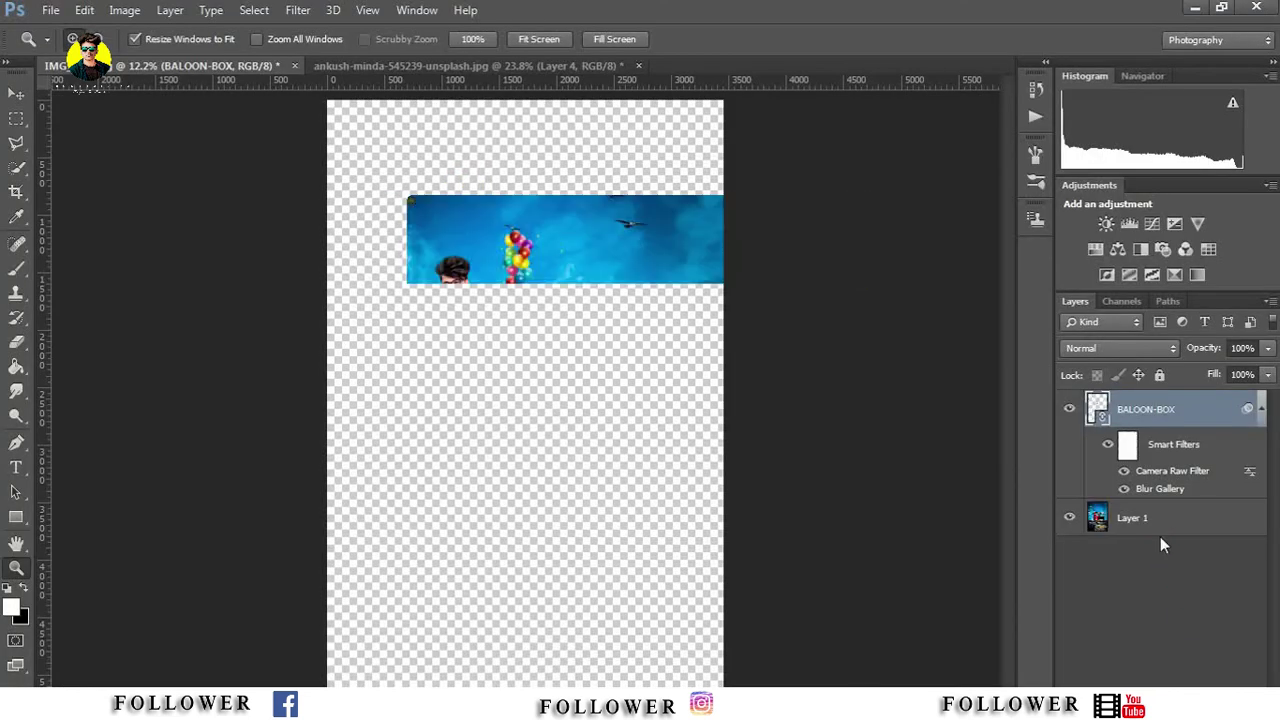
Step: Lower the balloons down to the boy's hand
right_click(1198, 421)
left_click(658, 304)
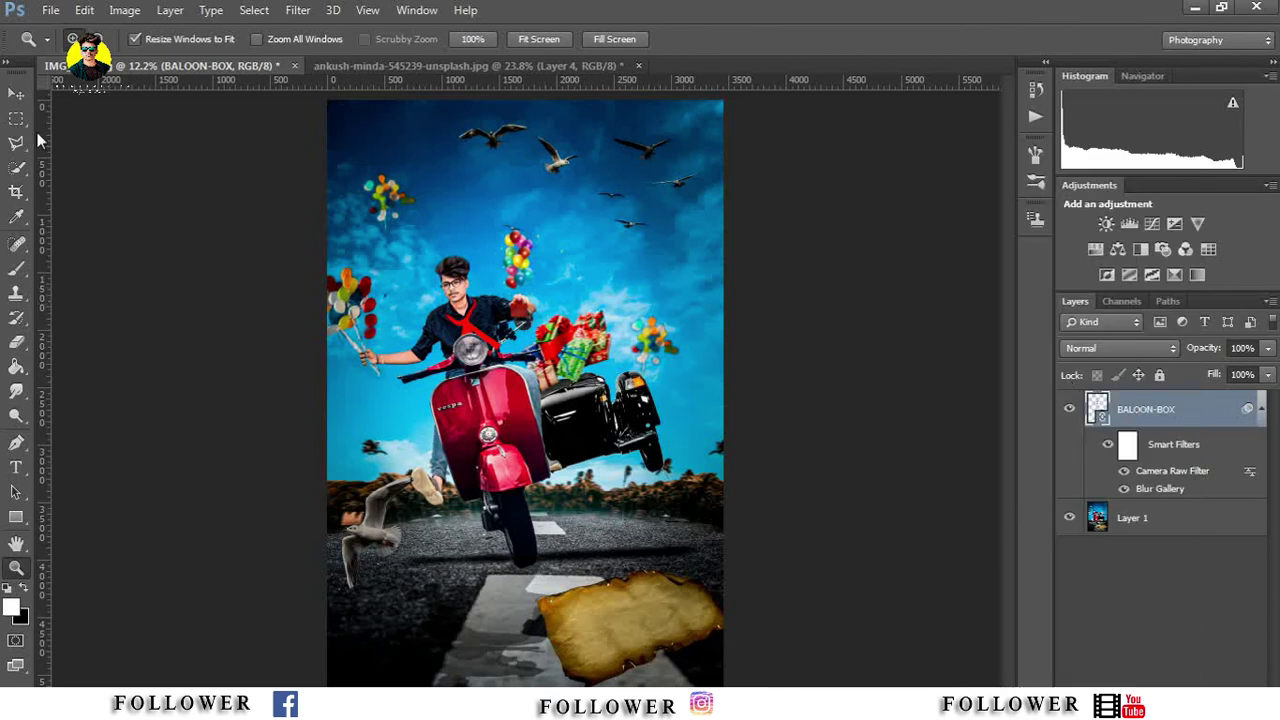
left_click(16, 93)
left_click_drag(527, 260, 530, 318)
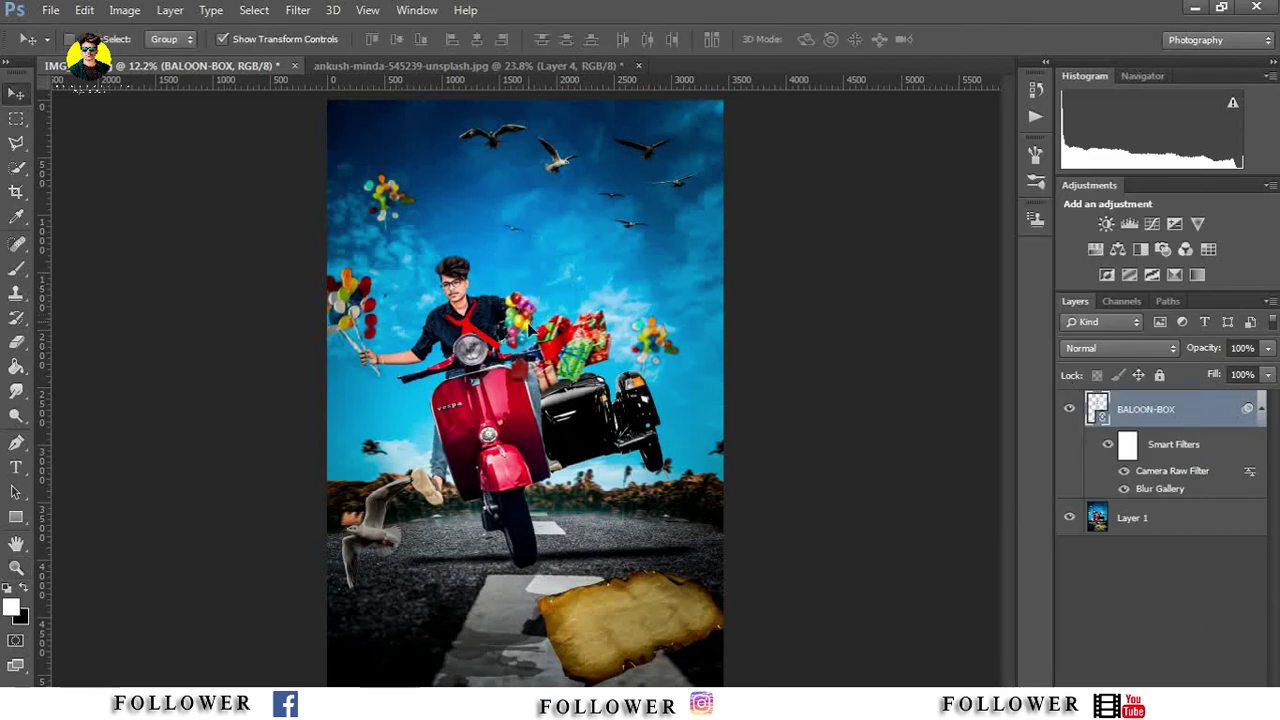
Step: Rasterize the balloon layer and merge all visible layers into one
left_click(16, 345)
left_click(505, 384)
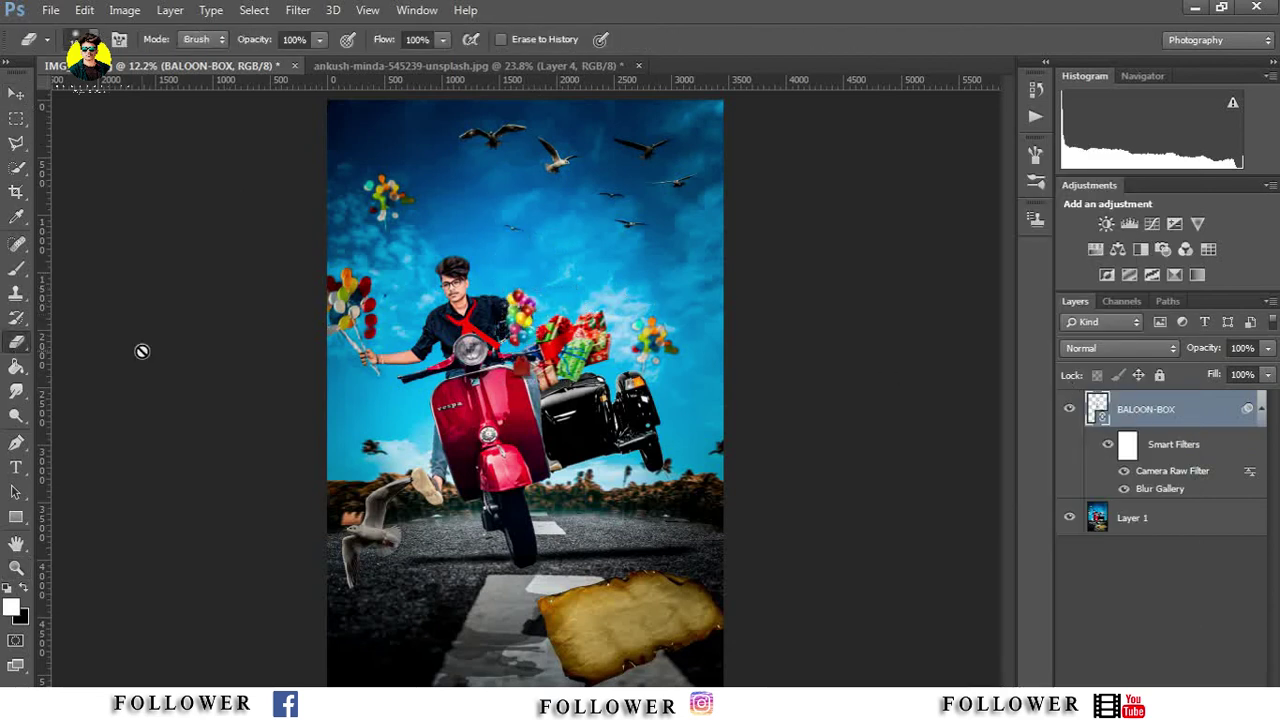
key("Return")
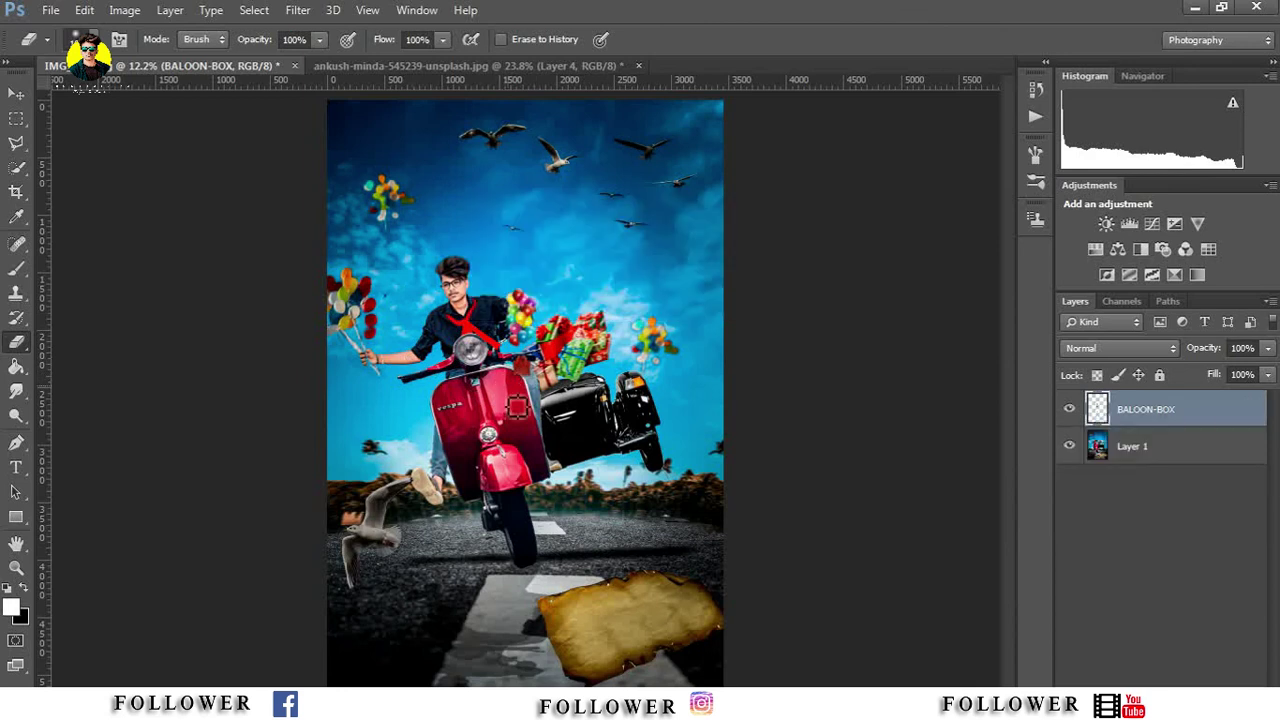
right_click(1160, 427)
left_click(830, 594)
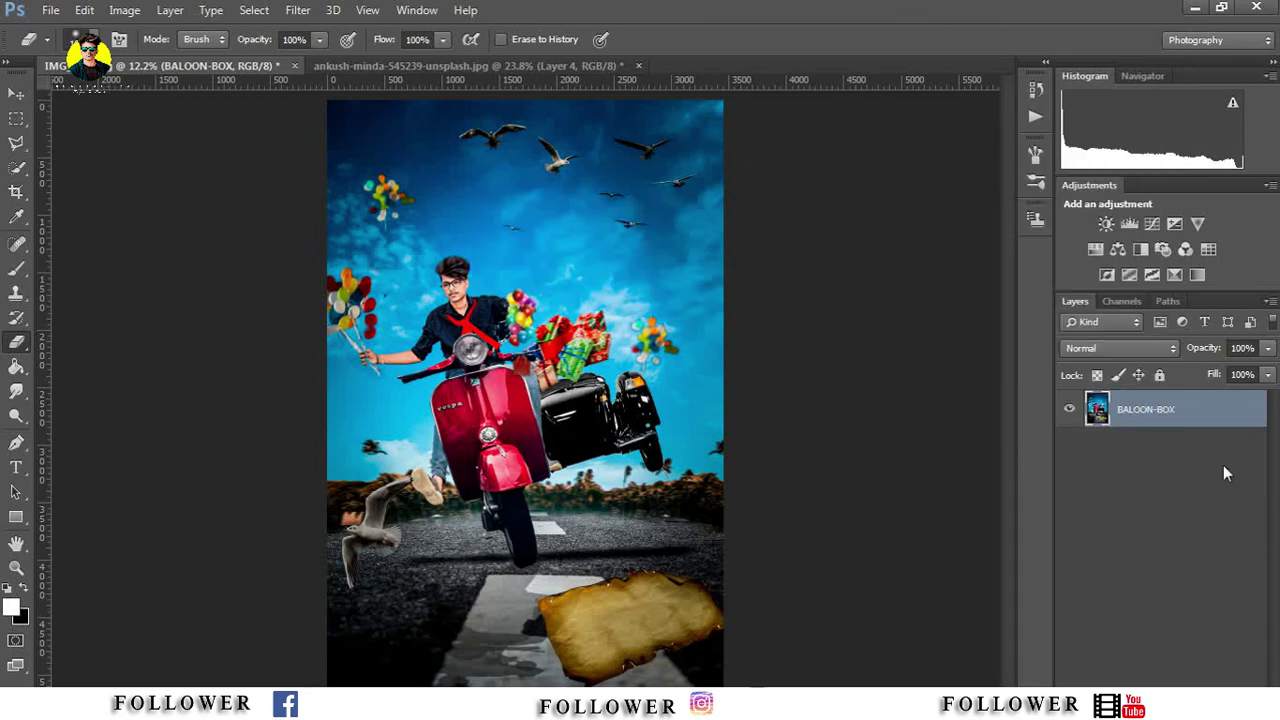
Step: Place the IMG_0037 copy logo, scaled small in the poster's top-left corner
left_click(48, 10)
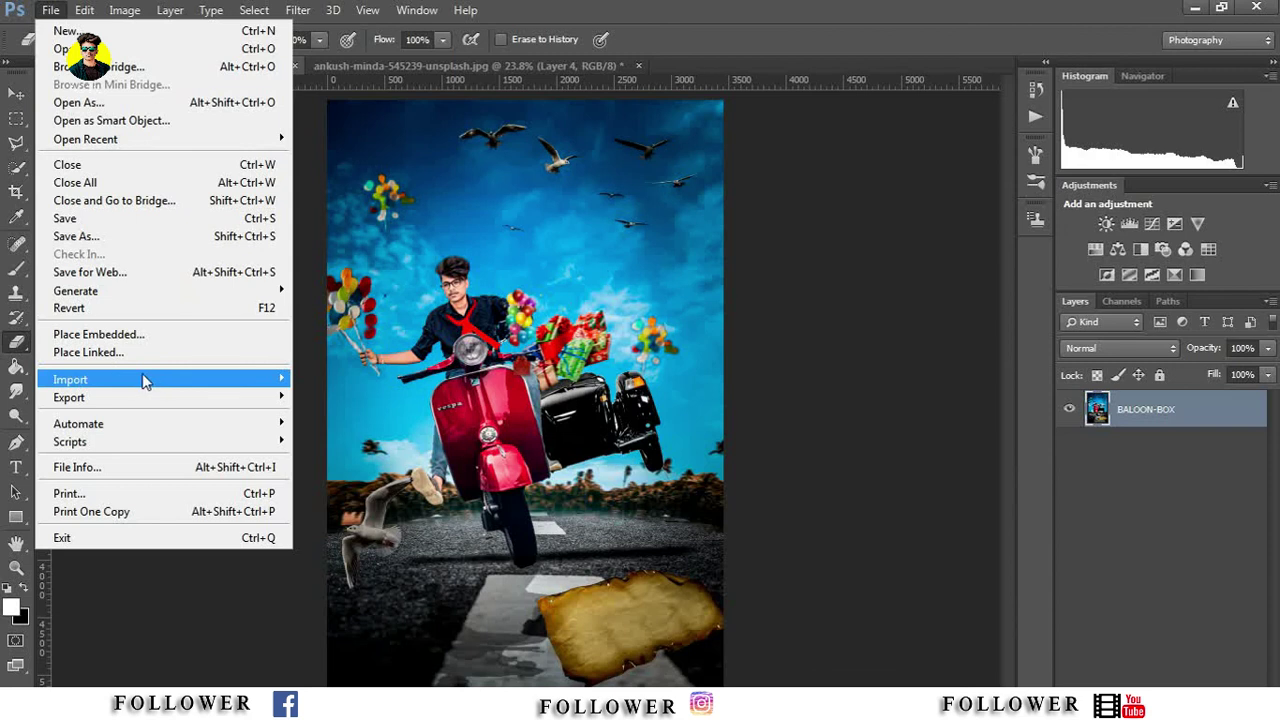
left_click(48, 10)
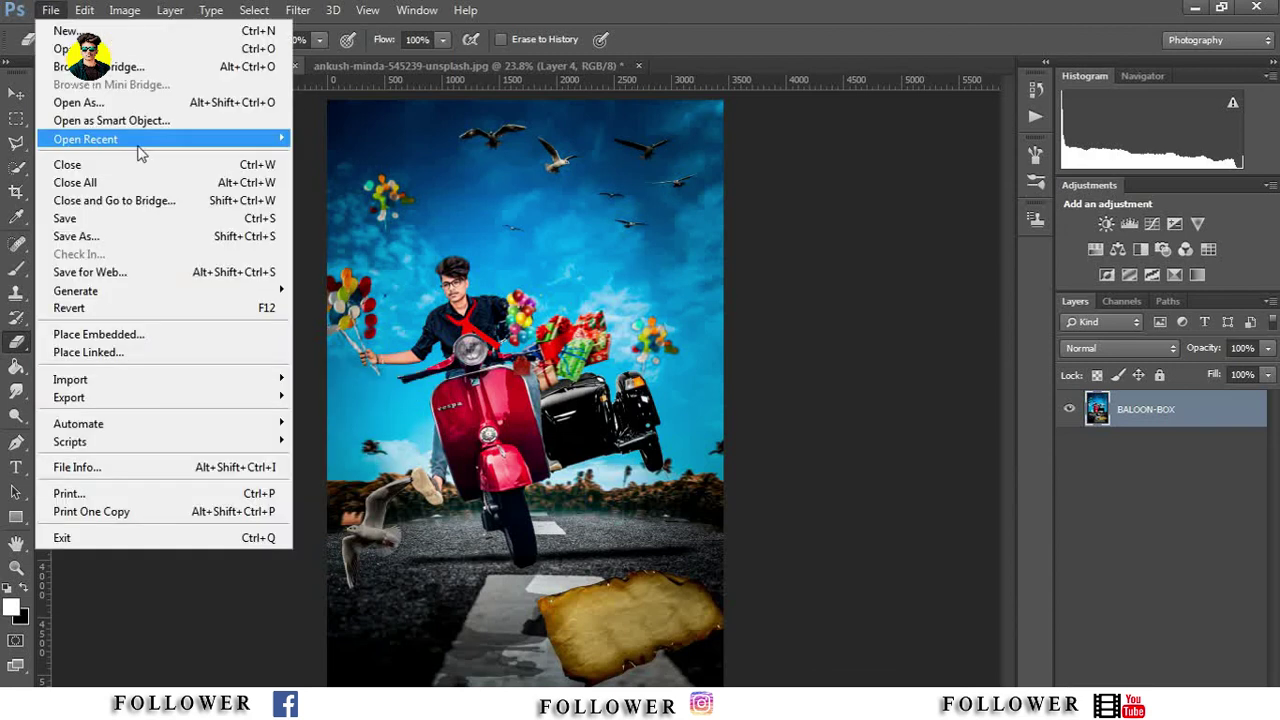
left_click(88, 352)
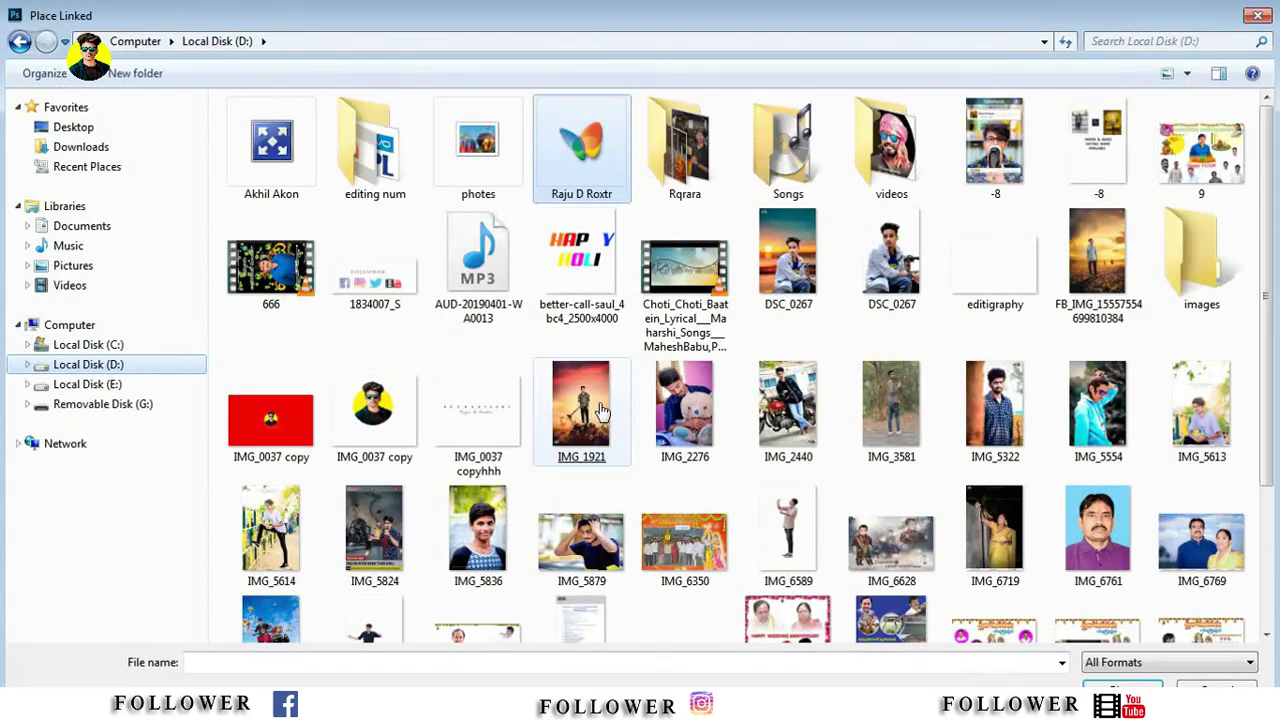
double_click(376, 410)
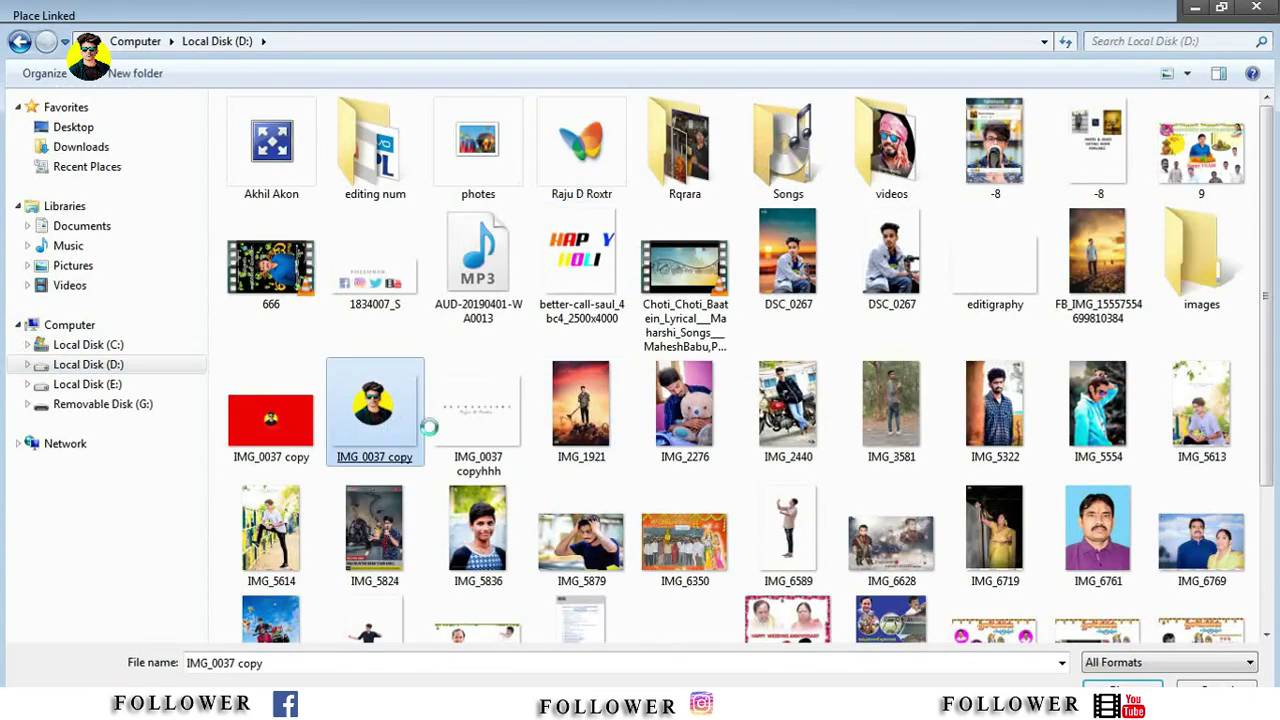
left_click_drag(564, 454, 552, 308)
left_click_drag(702, 402, 375, 140)
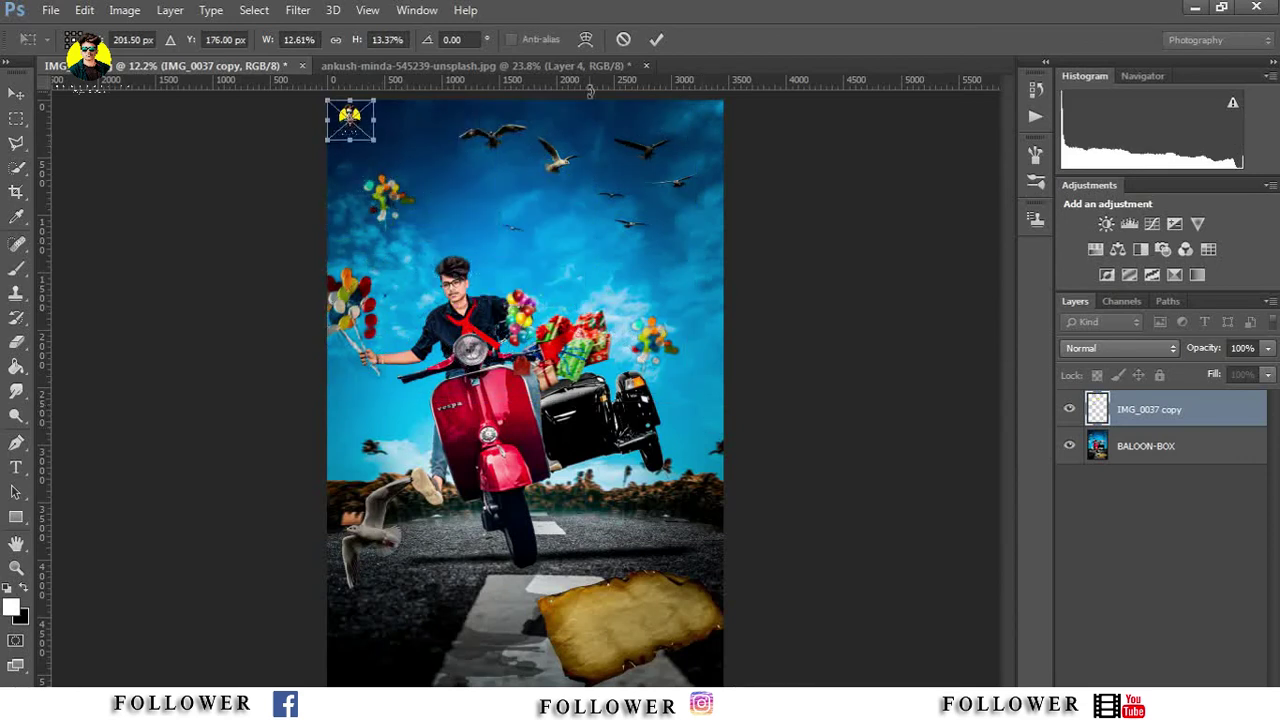
left_click(655, 39)
Step: Place the 22 image from the editing num folder with Multiply blending
left_click(50, 10)
left_click(80, 268)
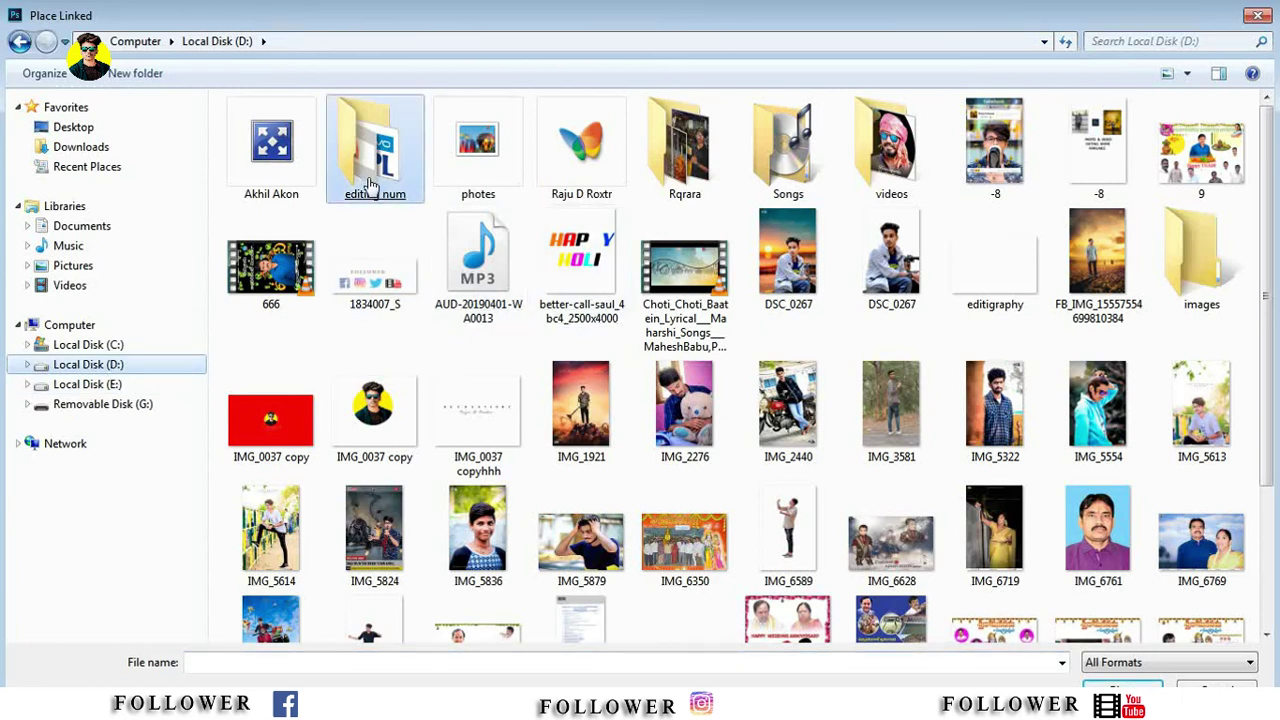
double_click(370, 170)
left_click(578, 191)
double_click(578, 191)
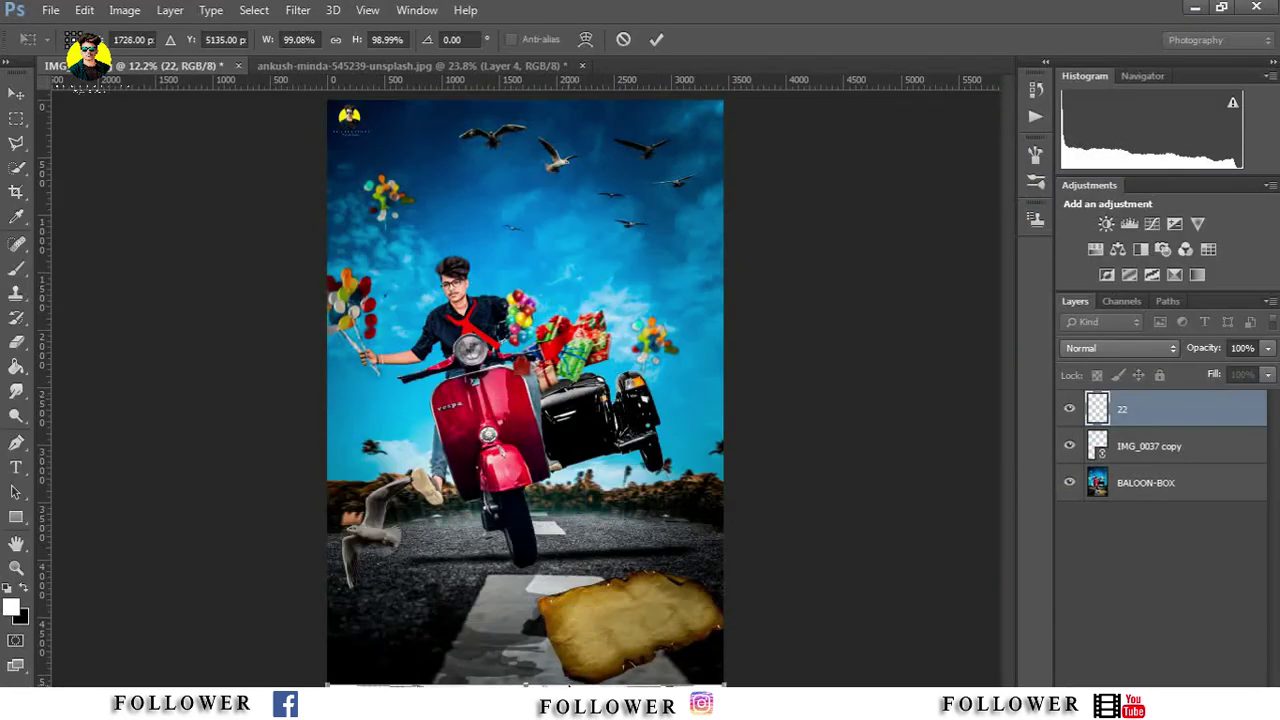
left_click(1128, 349)
left_click(1086, 86)
left_click(656, 39)
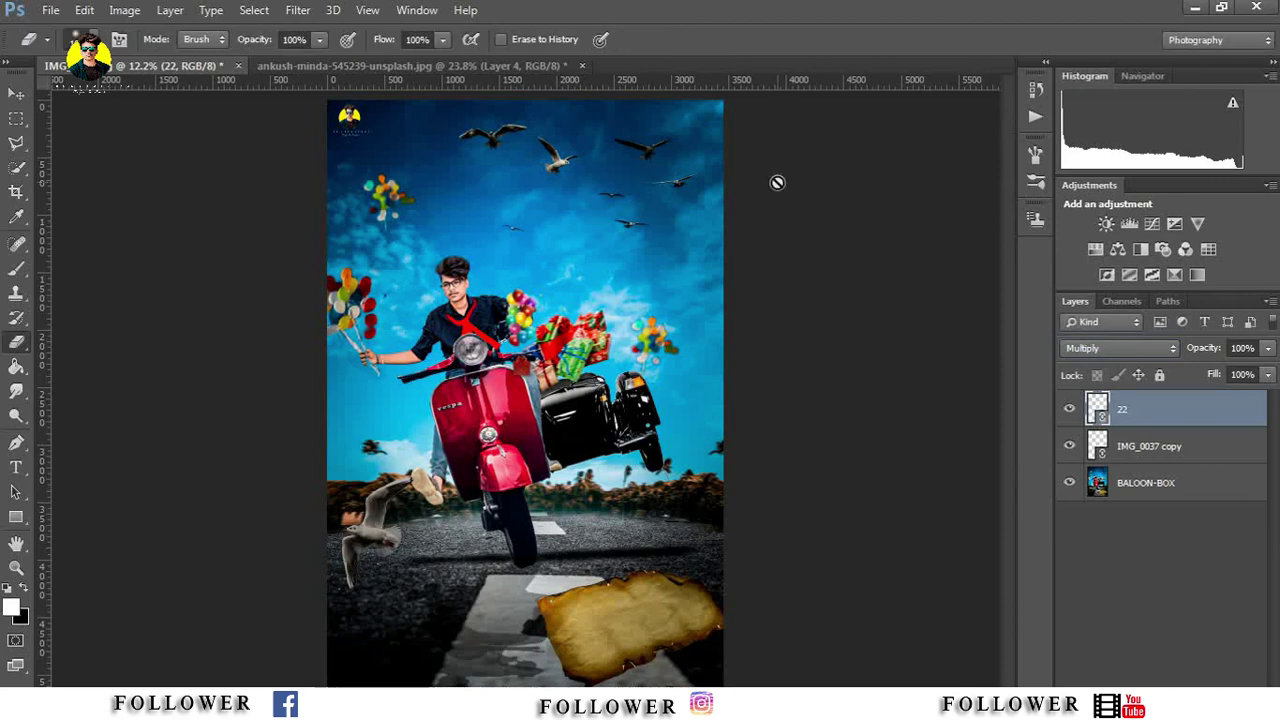
Step: Place the IMG_0037 copyhhh text logo, shrunk near the top of the poster
left_click(50, 10)
left_click(88, 352)
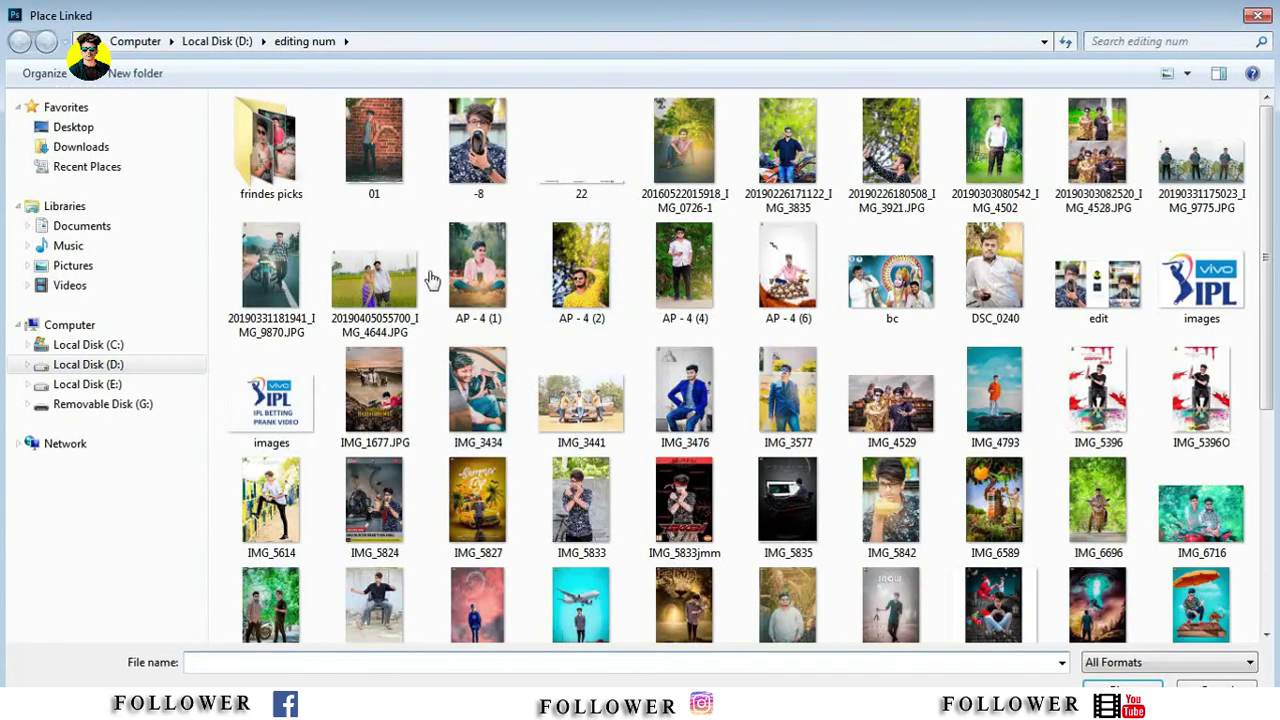
key("alt+Up")
double_click(569, 466)
left_click_drag(634, 484, 630, 345)
left_click_drag(712, 450, 552, 271)
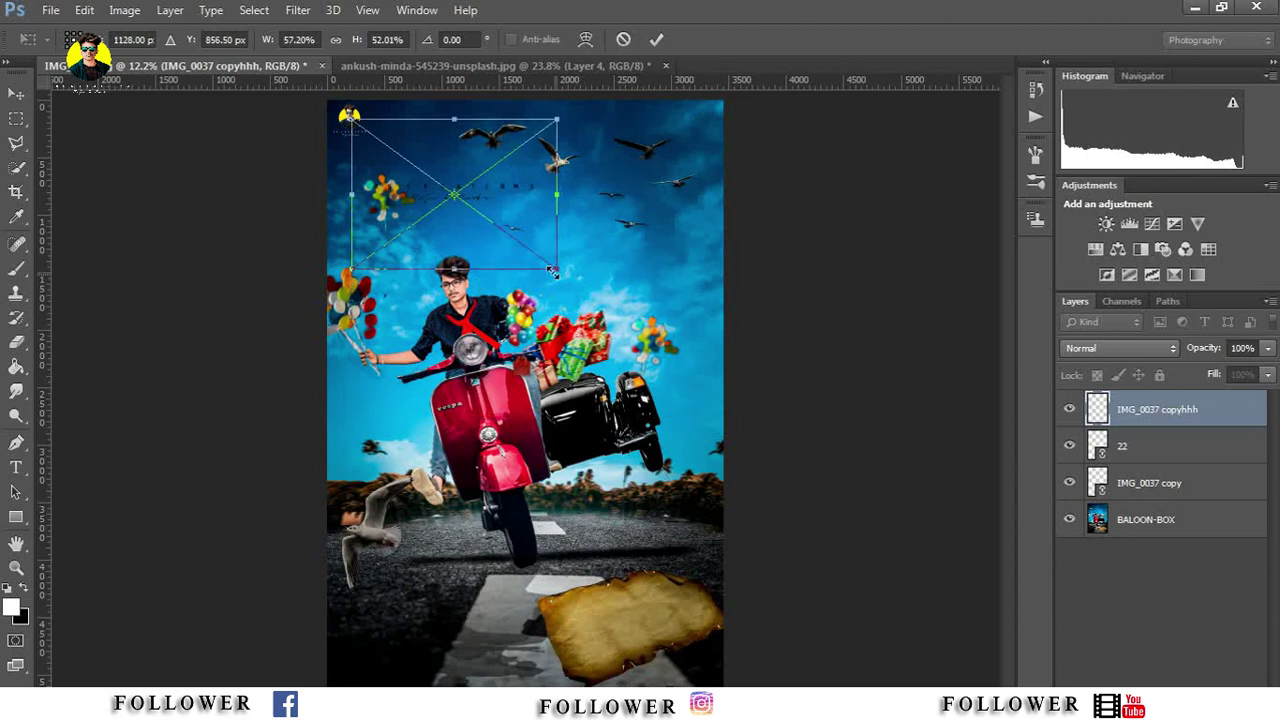
left_click(656, 39)
Step: Rasterize the text logo and turn it white with Hue/Saturation Lightness +100
key("e")
left_click(528, 186)
key("Return")
left_click(128, 11)
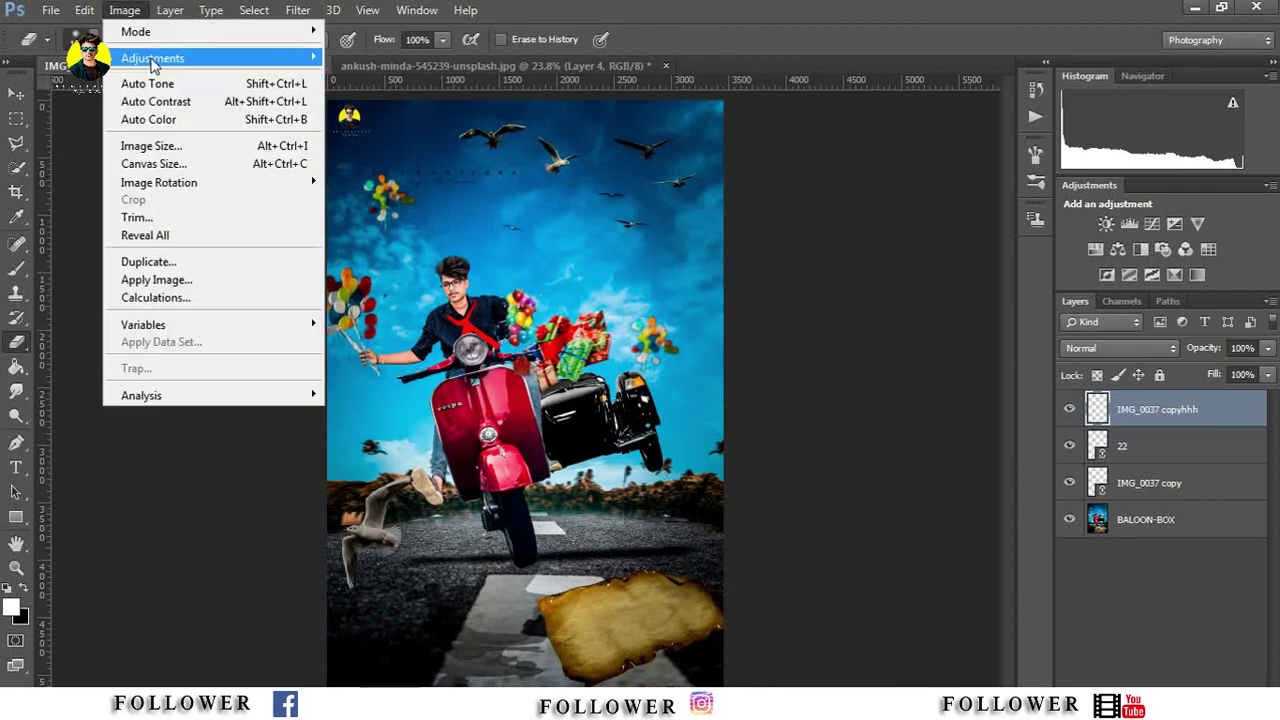
left_click(370, 151)
left_click_drag(975, 326, 1080, 330)
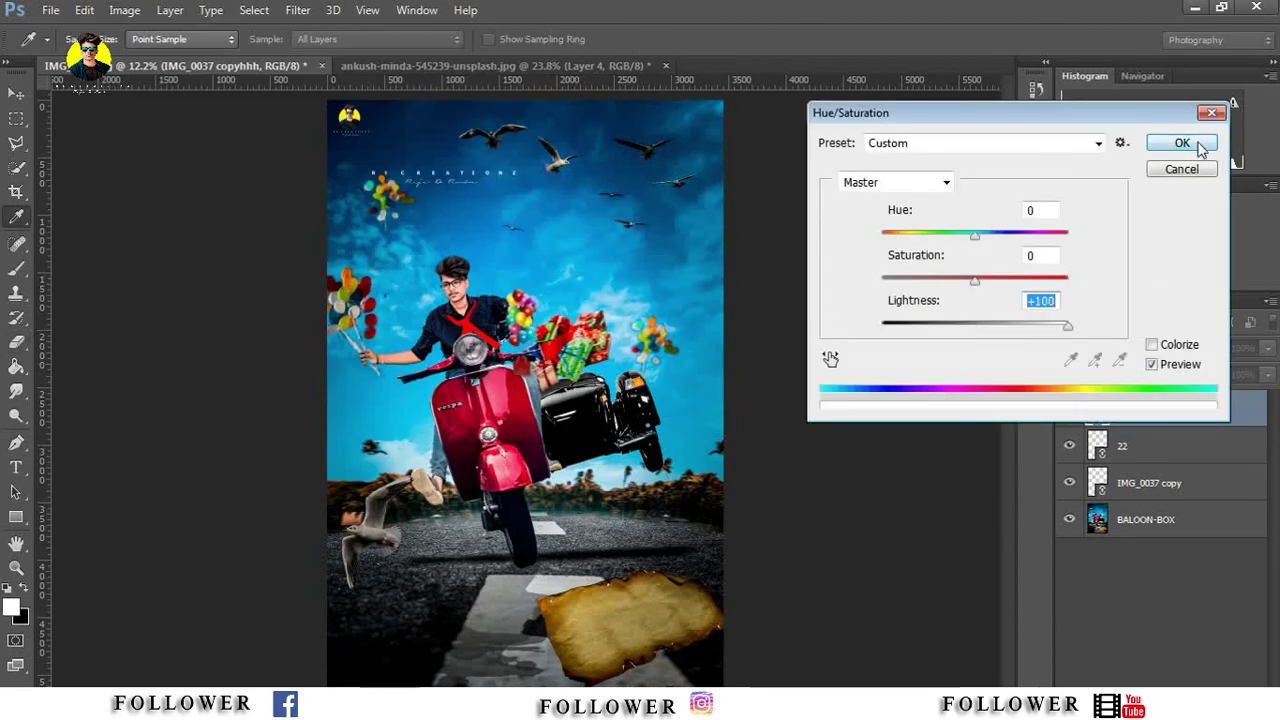
left_click(1182, 143)
Step: Centre the white text logo along the top of the poster
key("v")
left_click_drag(421, 192, 518, 141)
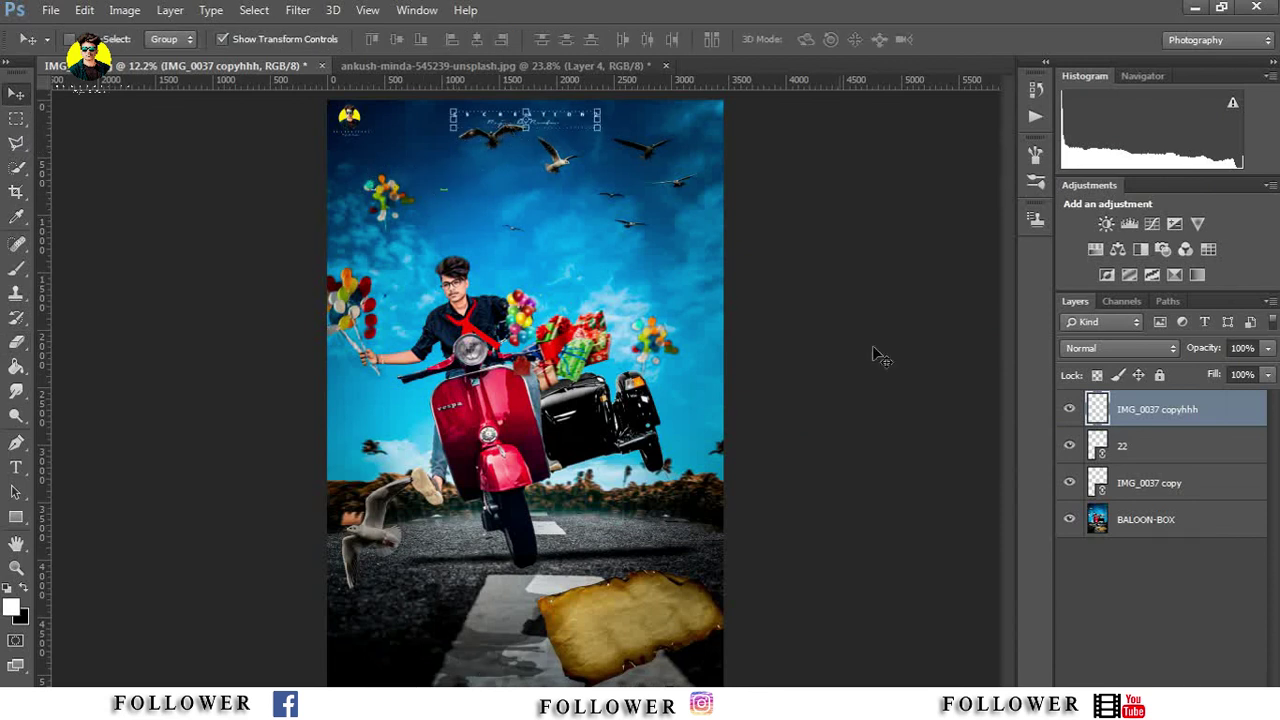
right_click(1160, 409)
Step: Flatten the layers, then apply Camera Raw Clarity -37, Exposure +0.20 and Shadows -17
left_click(816, 607)
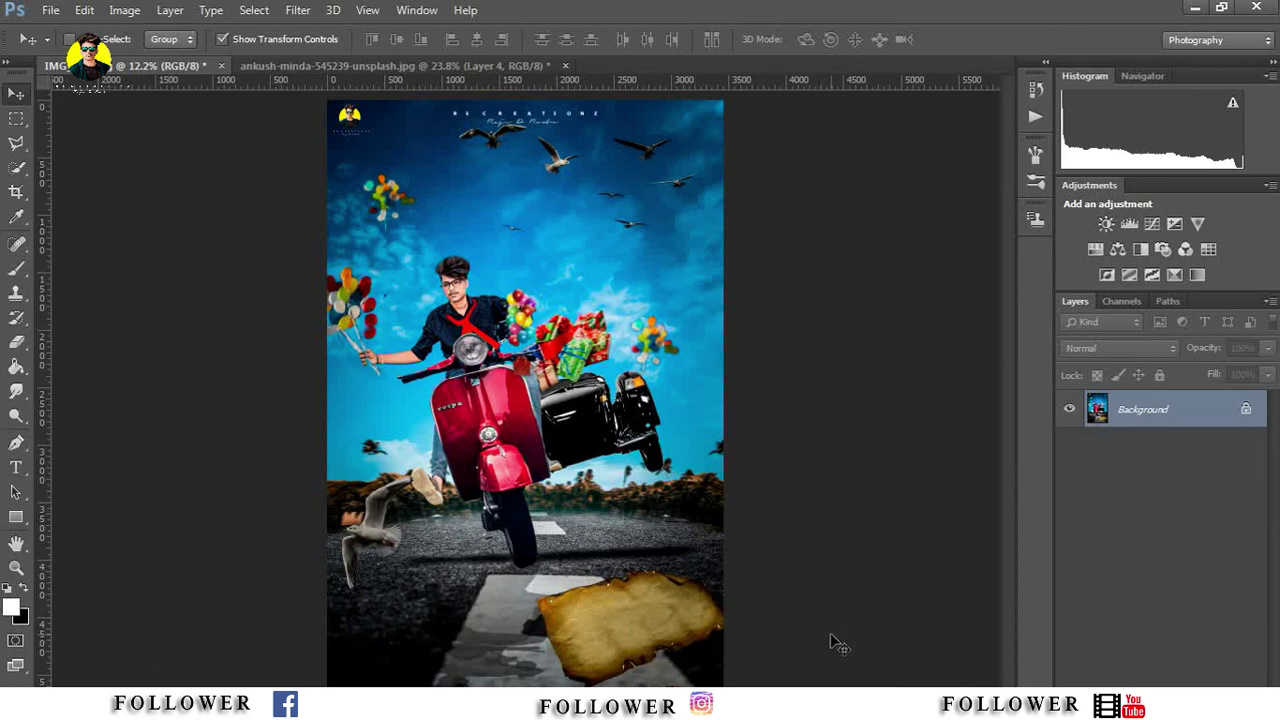
left_click(298, 10)
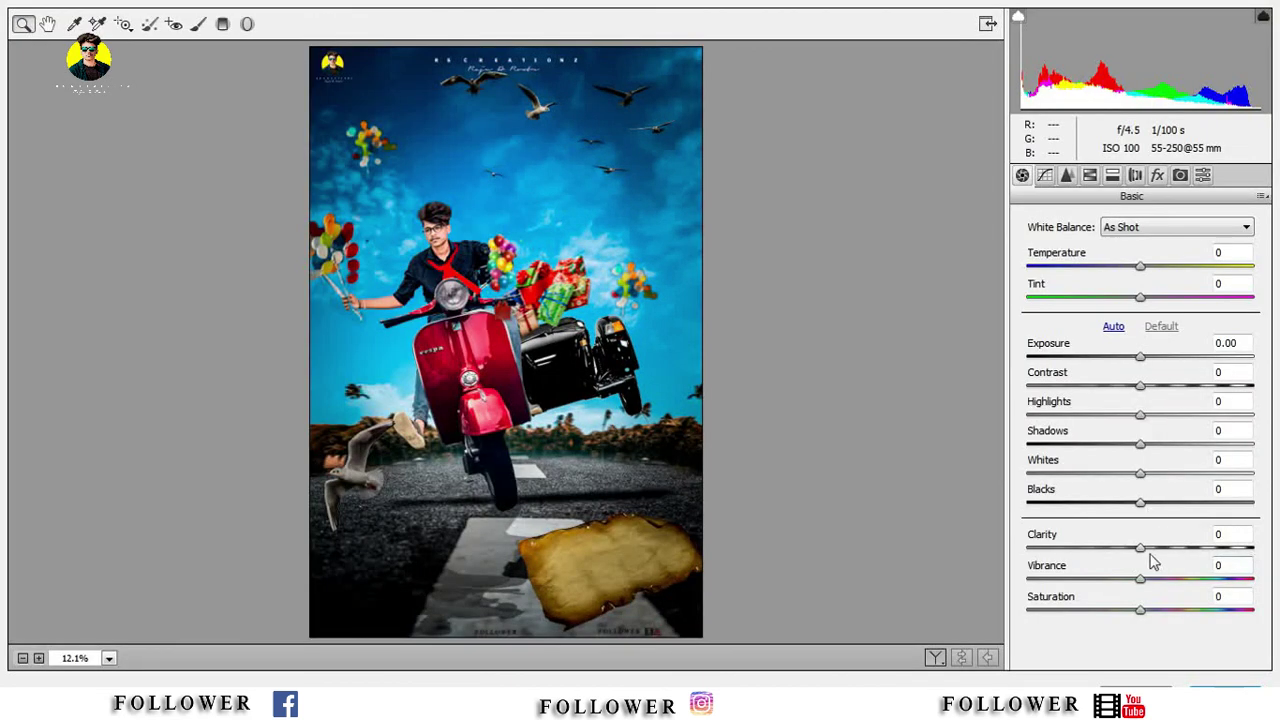
left_click_drag(1140, 549, 1117, 549)
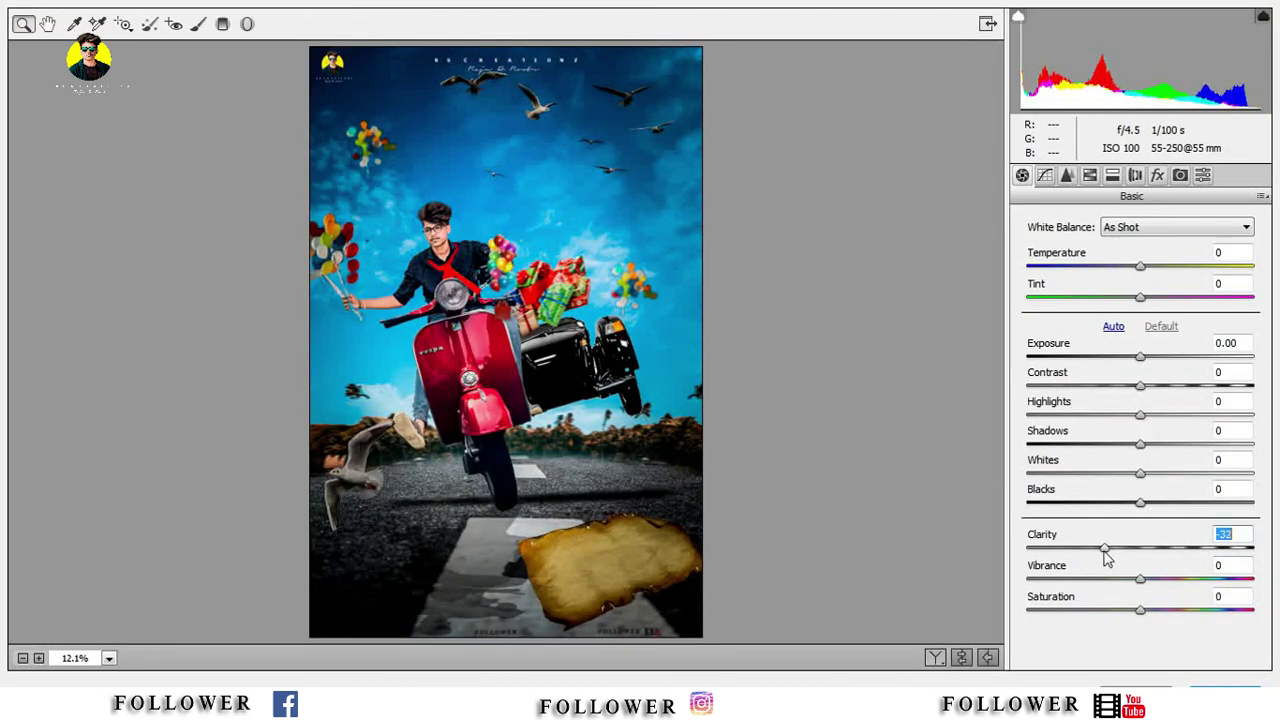
left_click(1145, 357)
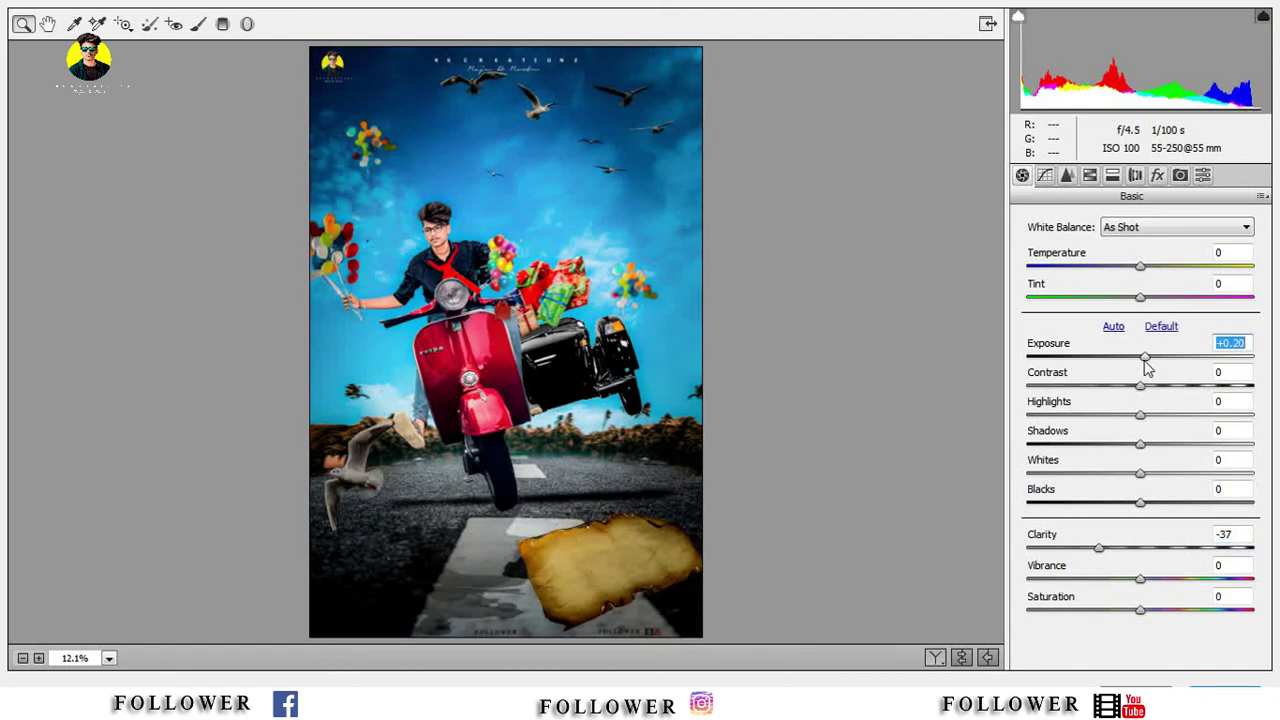
left_click_drag(1140, 443, 1121, 443)
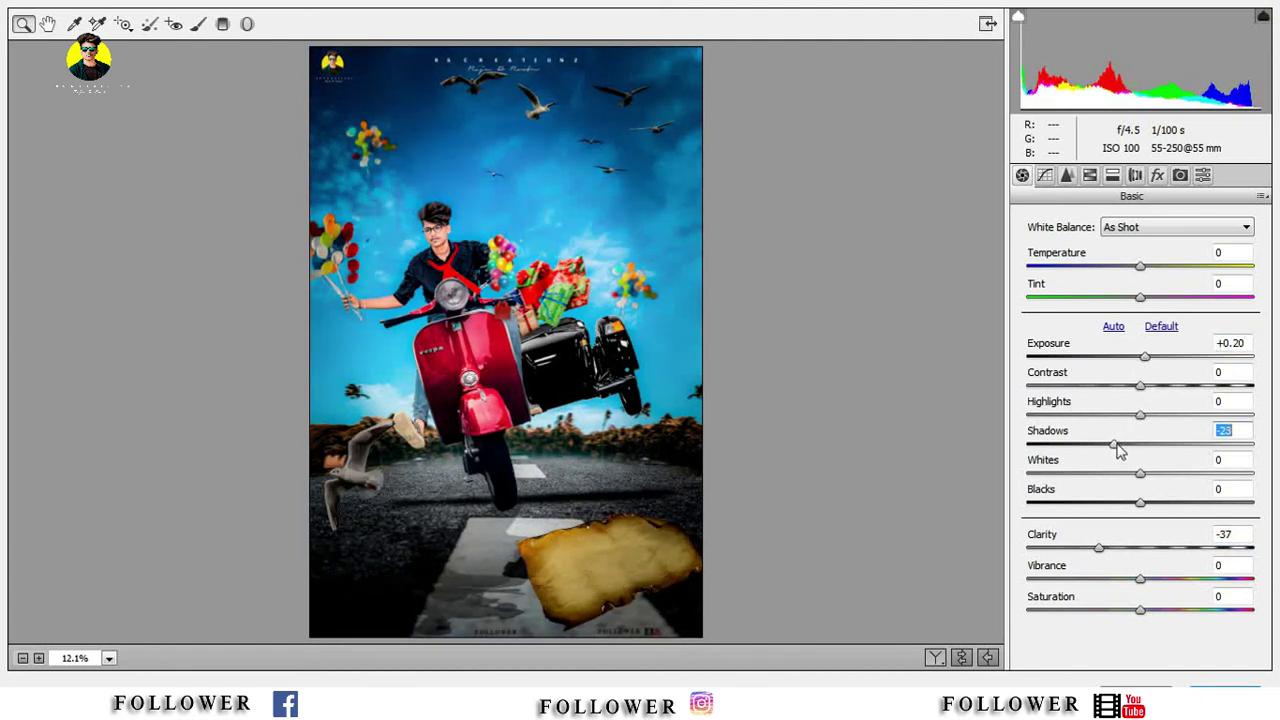
left_click(1267, 671)
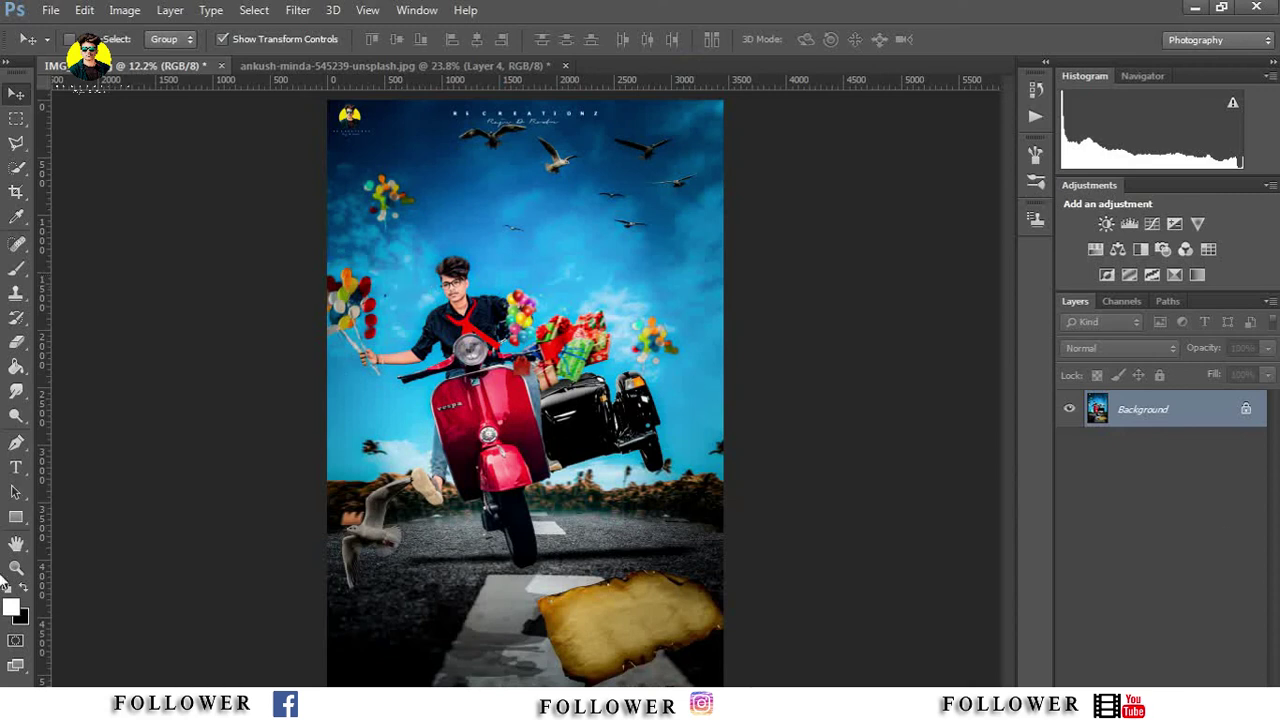
left_click(16, 567)
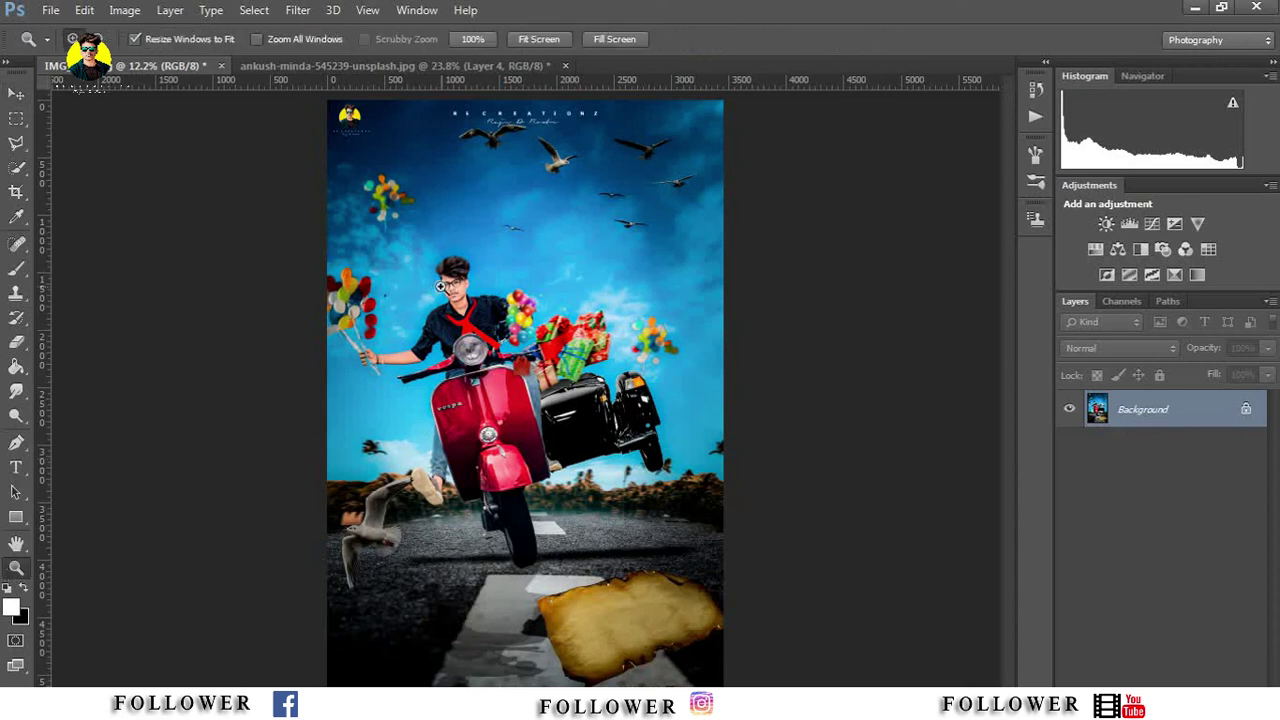
left_click_drag(436, 271, 550, 349)
Step: Duplicate the Background layer as Background copy
right_click(1268, 408)
left_click(1109, 457)
left_click(800, 211)
Step: Smudge the boy's hair outline at 63% strength to soften it
left_click(16, 391)
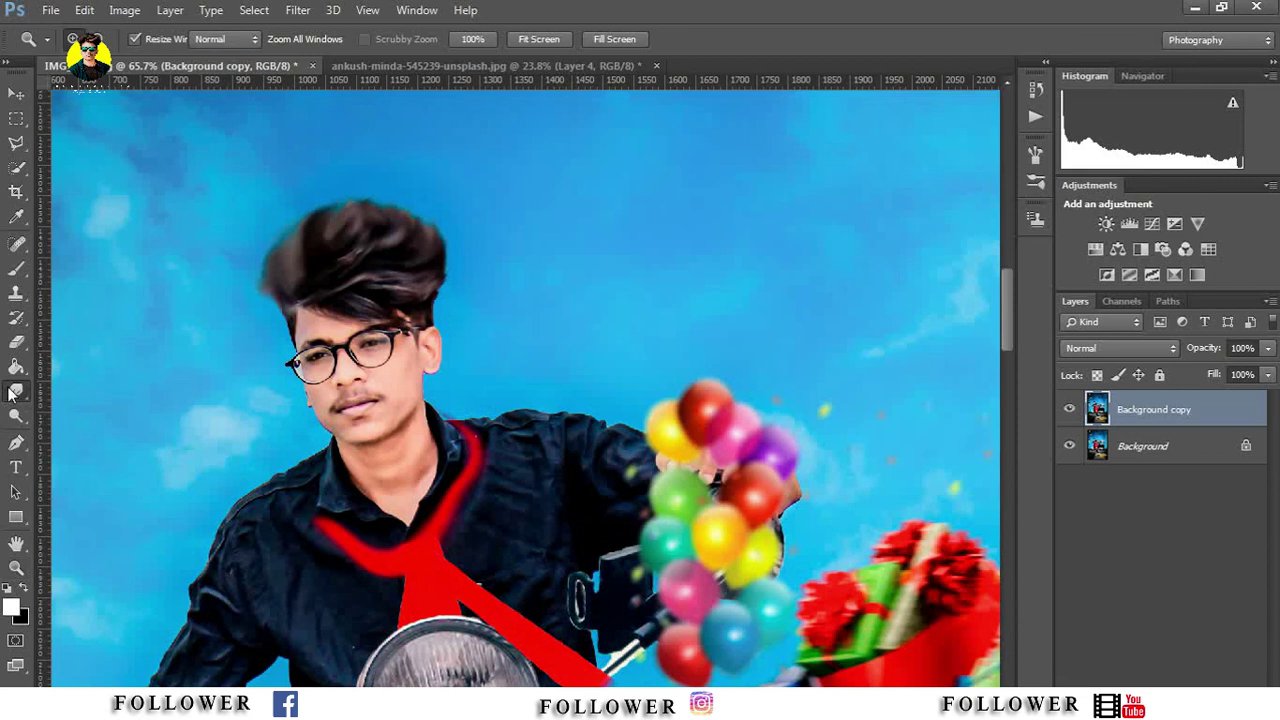
right_click(401, 252)
scroll(602, 403, "down", 5)
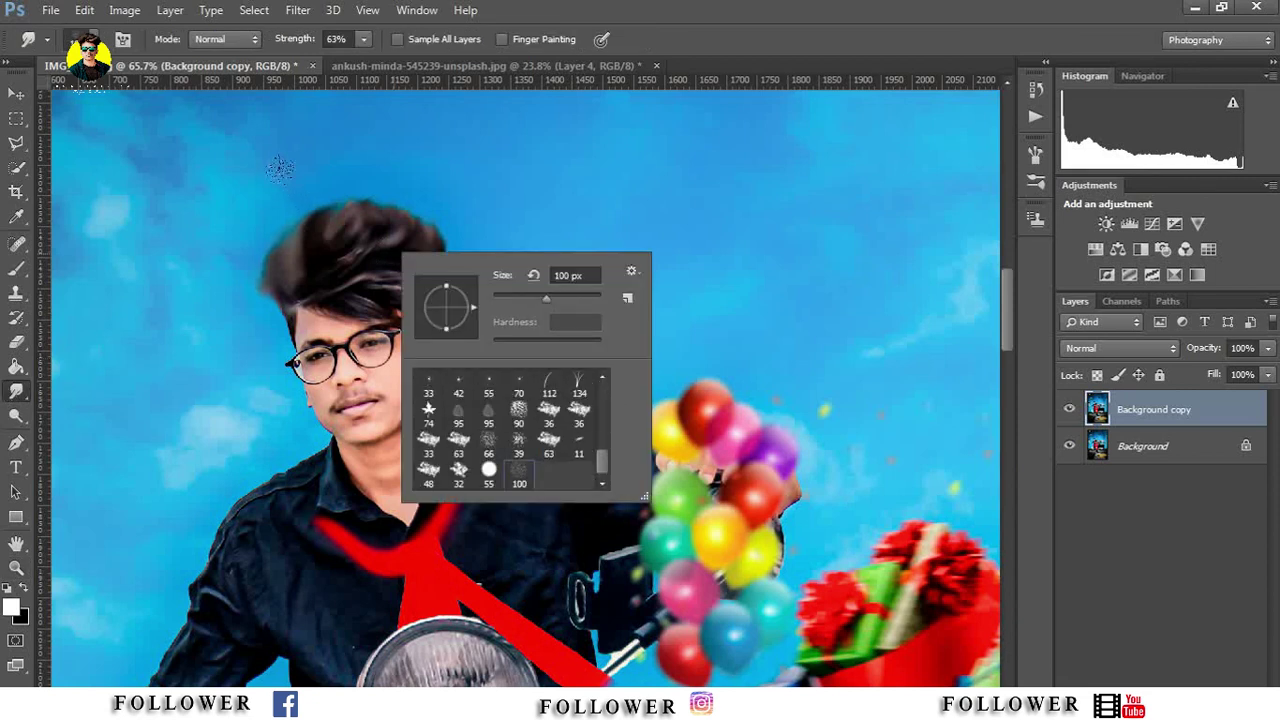
right_click(497, 258)
left_click(367, 188)
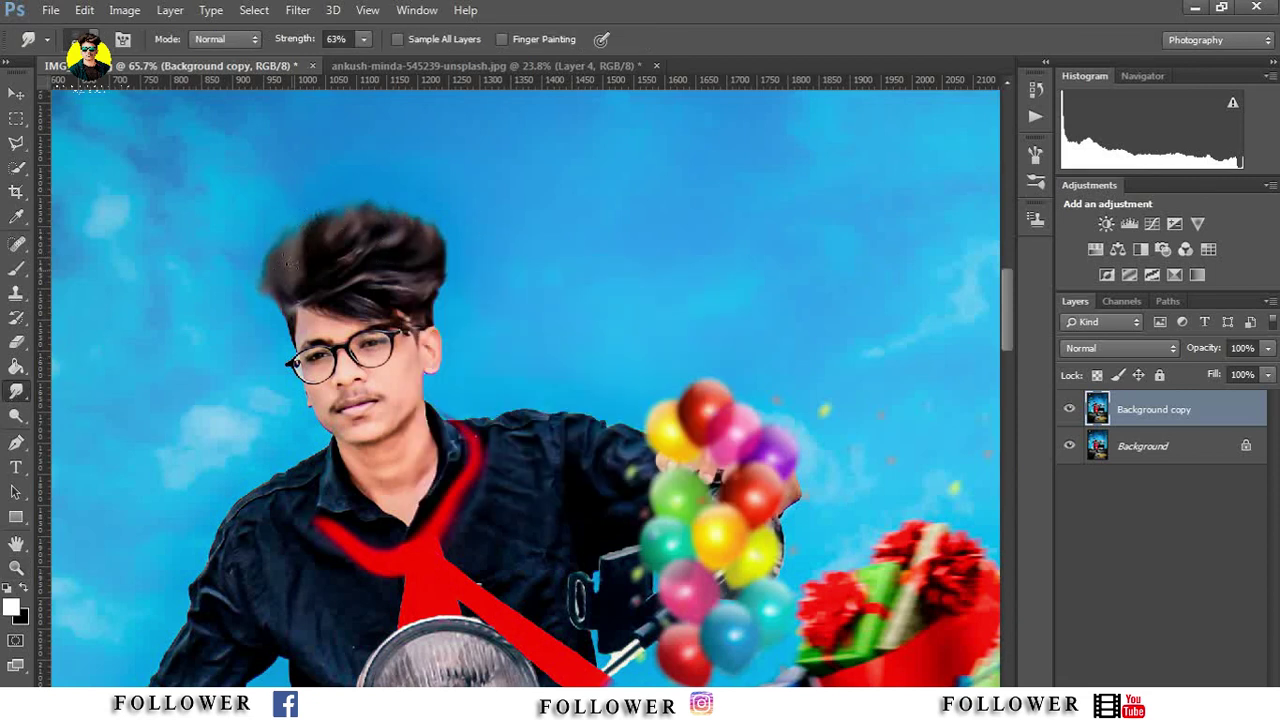
left_click_drag(343, 197, 349, 255)
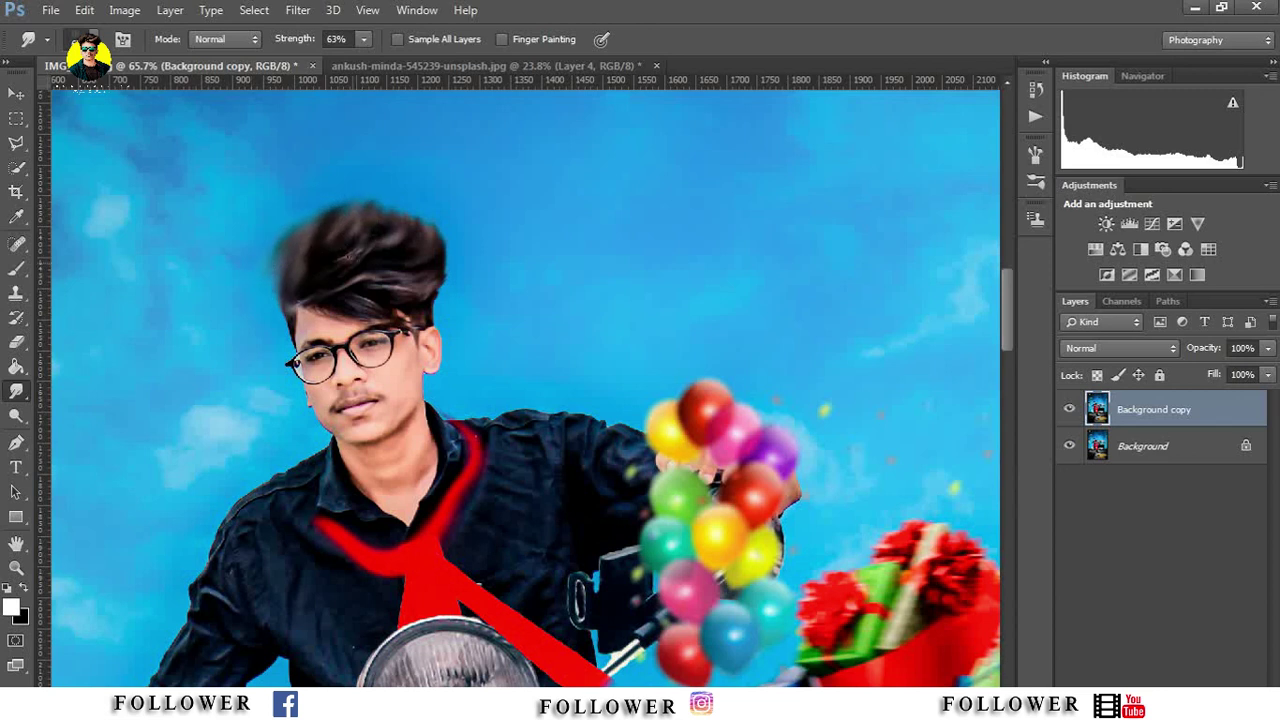